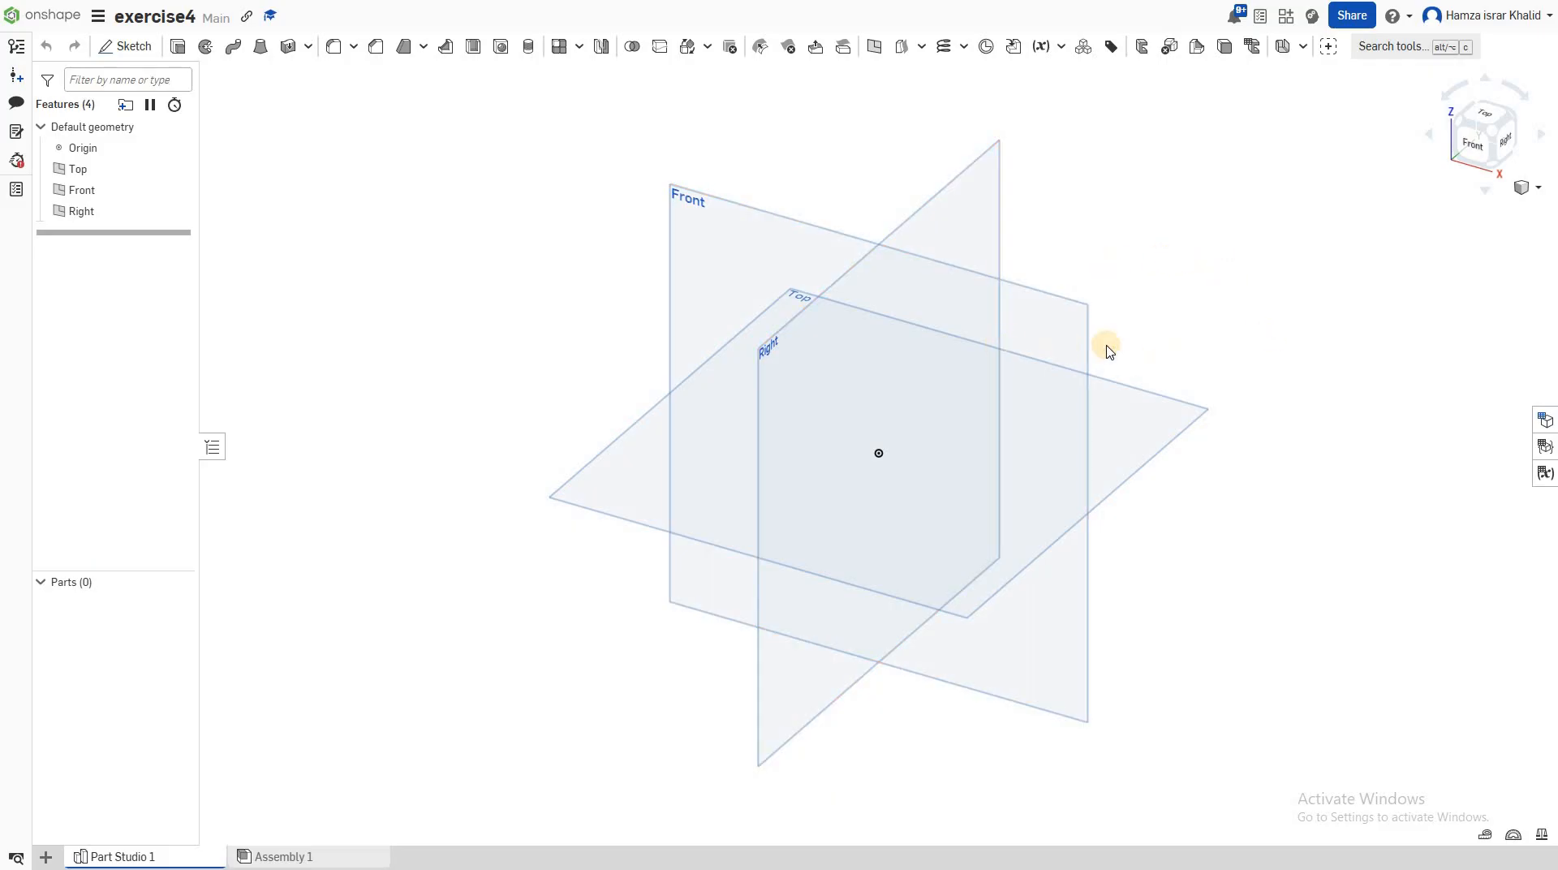
- Examine the three default planes at several zoom levels and from different orientations, including the straight Top view
{"action": "scroll", "coordinate": [1122, 347], "scroll_direction": "down", "scroll_amount": 3}
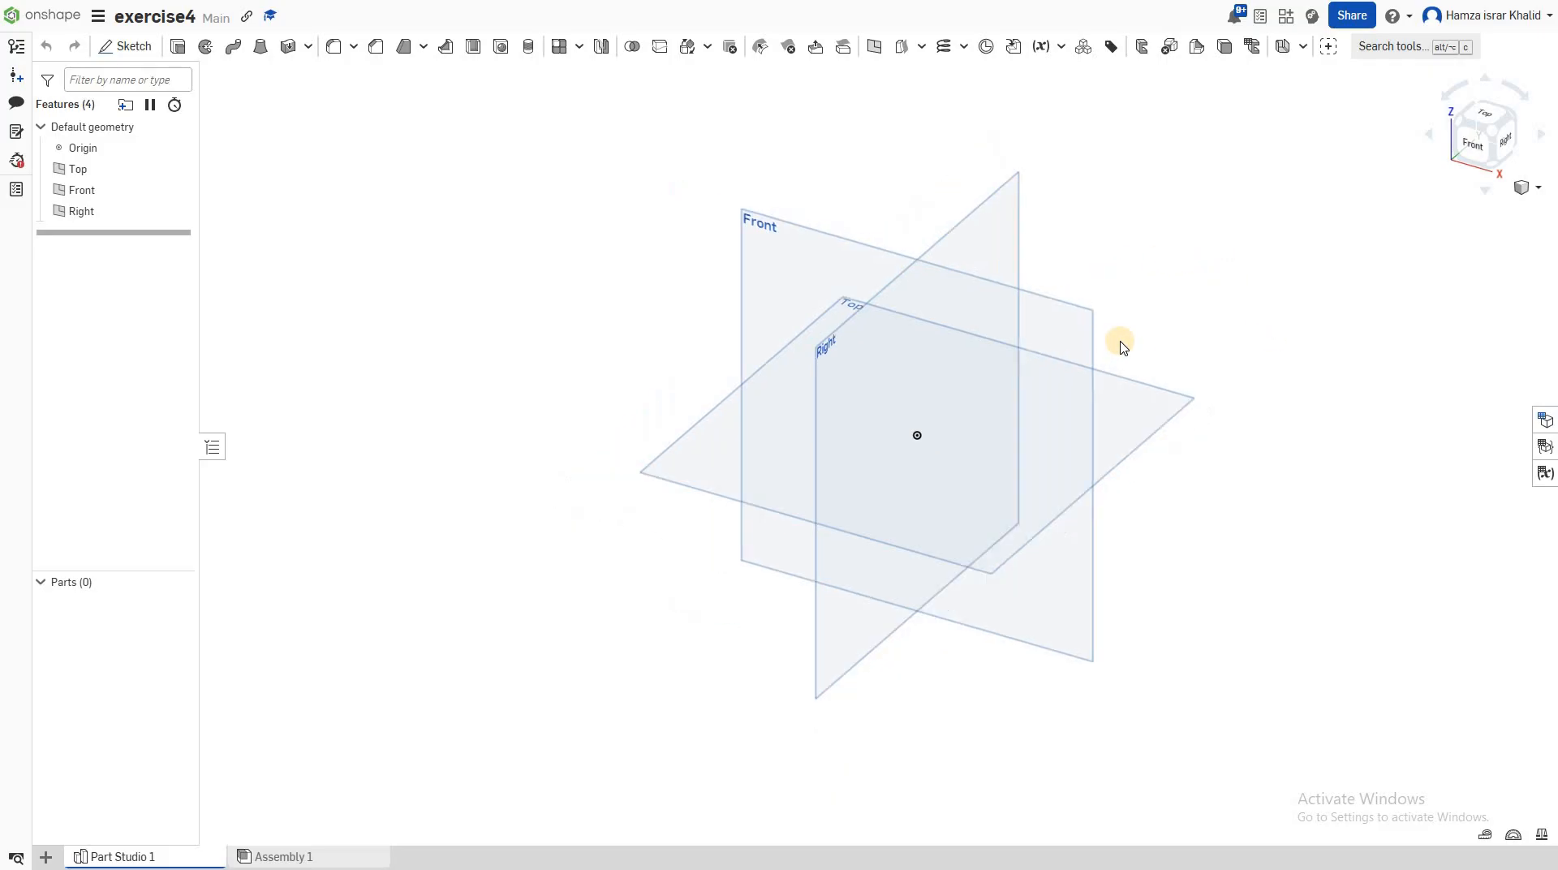
{"action": "scroll", "coordinate": [1144, 338], "scroll_direction": "up", "scroll_amount": 6}
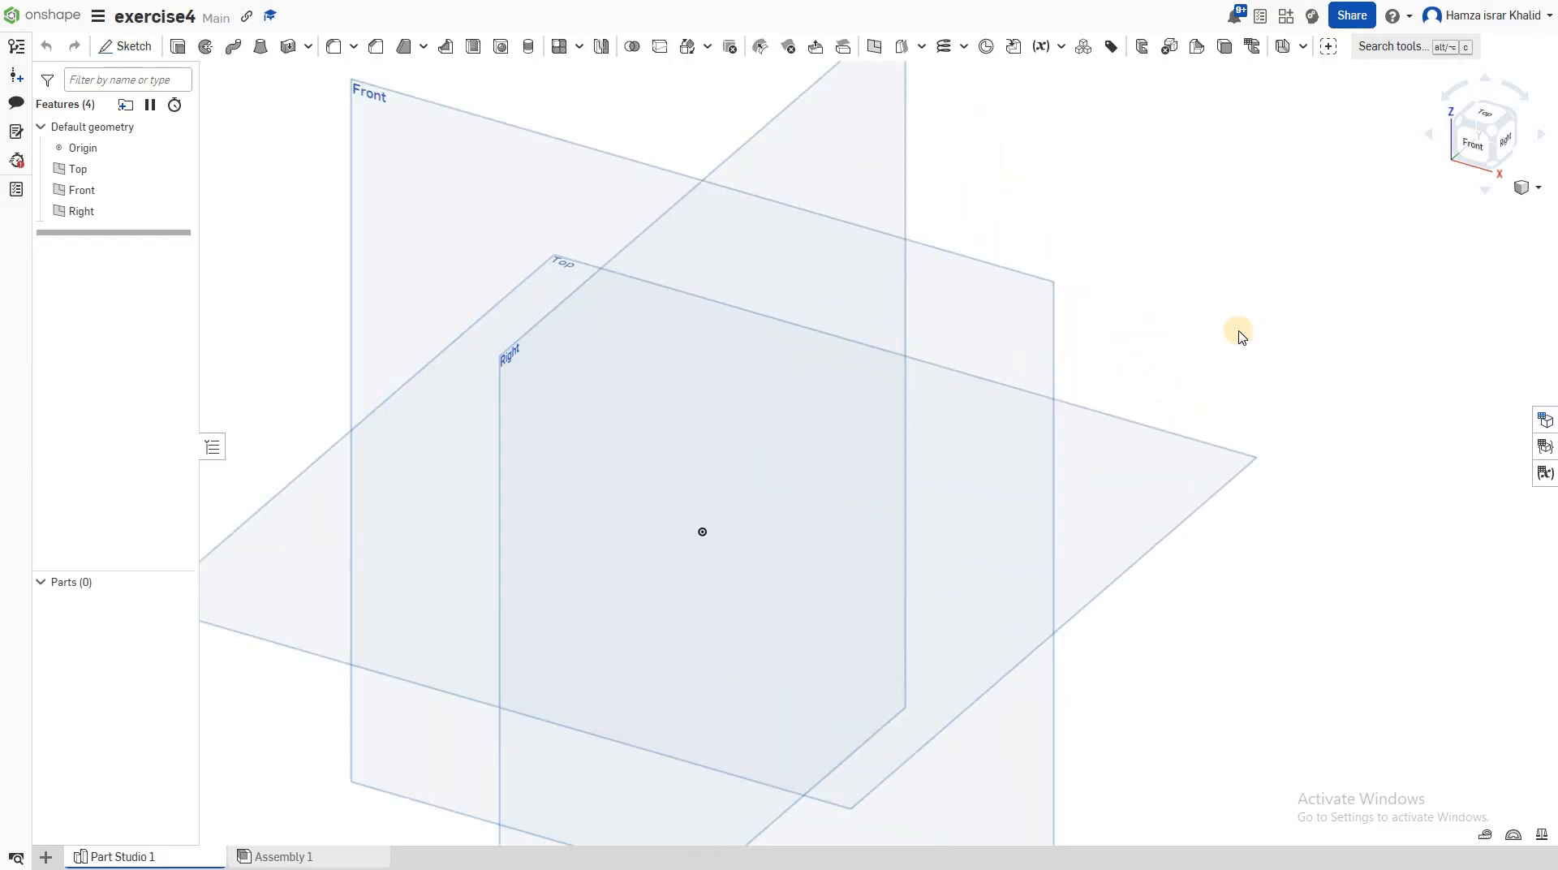
{"action": "scroll", "coordinate": [1289, 349], "scroll_direction": "down", "scroll_amount": 4}
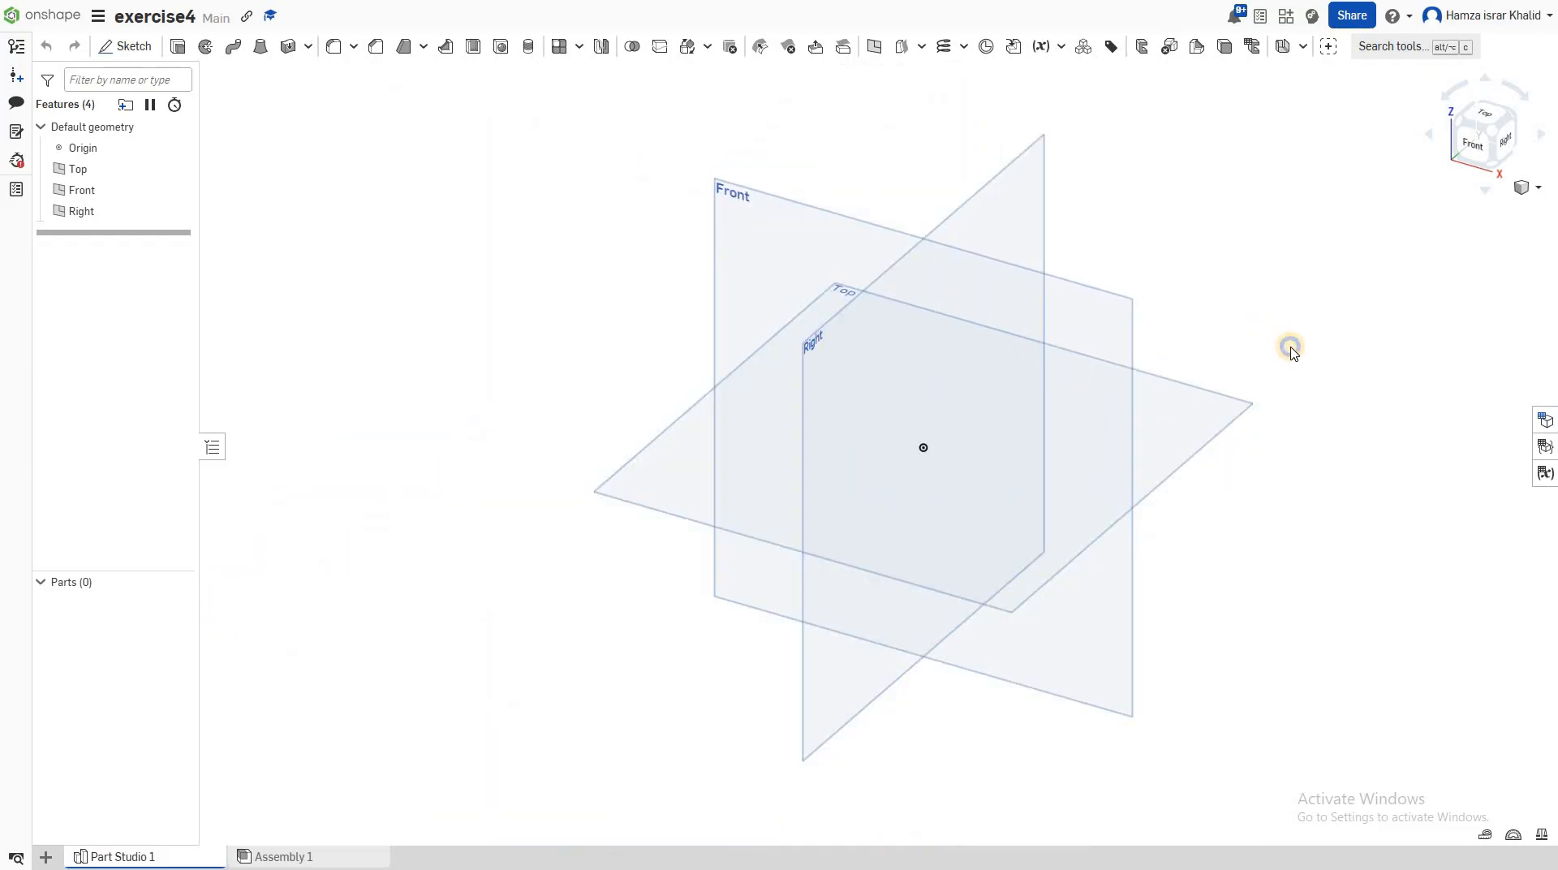
{"action": "right_click_drag", "start_coordinate": [1193, 369], "coordinate": [1432, 342]}
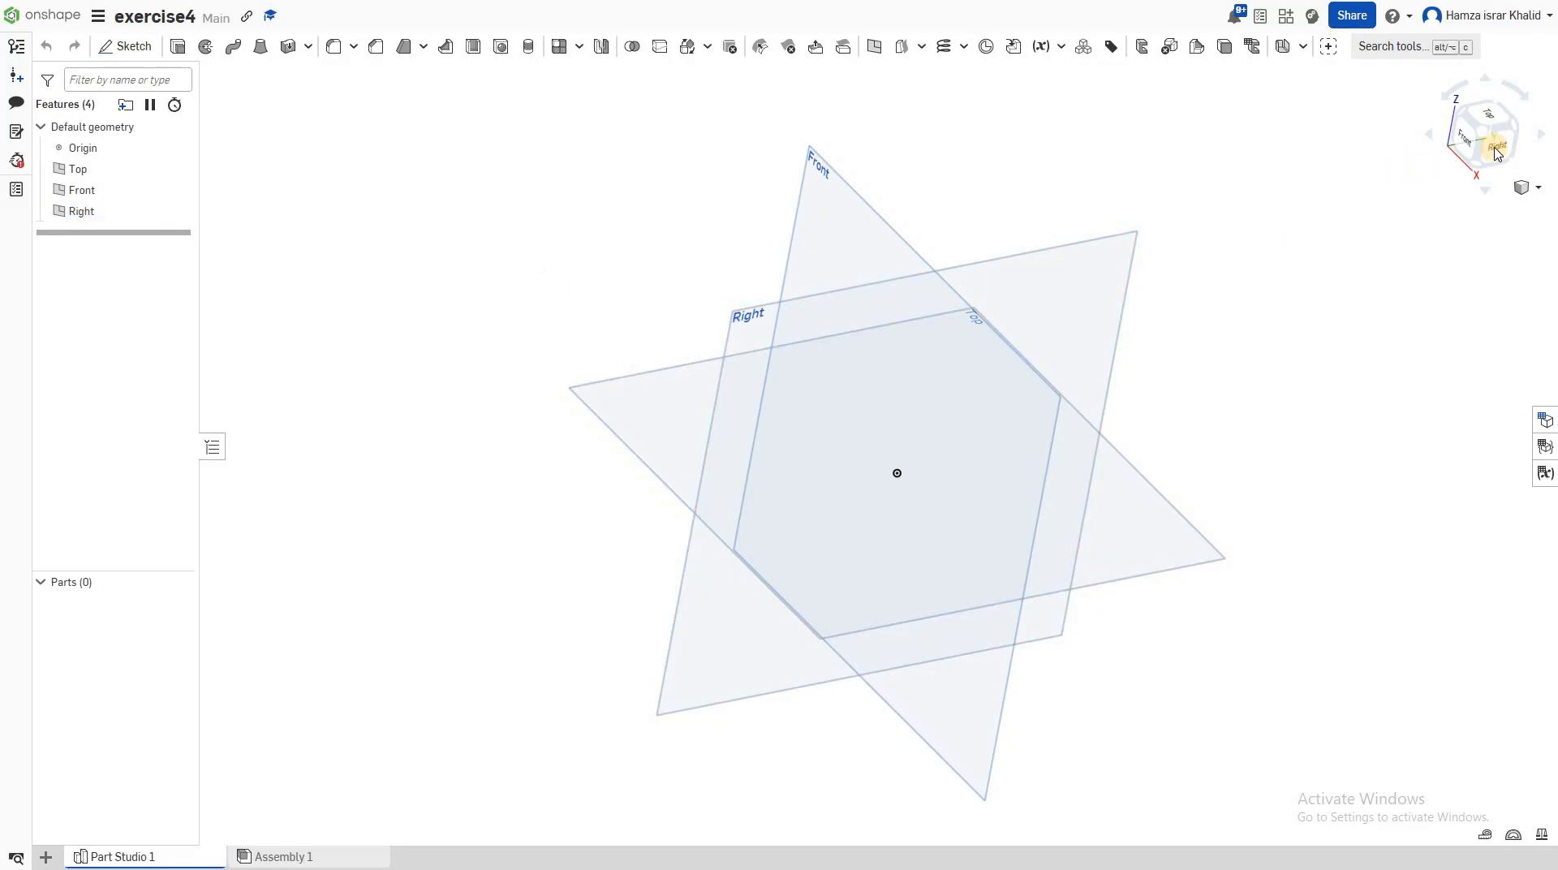
{"action": "left_click", "coordinate": [1429, 135]}
{"action": "left_click", "coordinate": [1429, 136]}
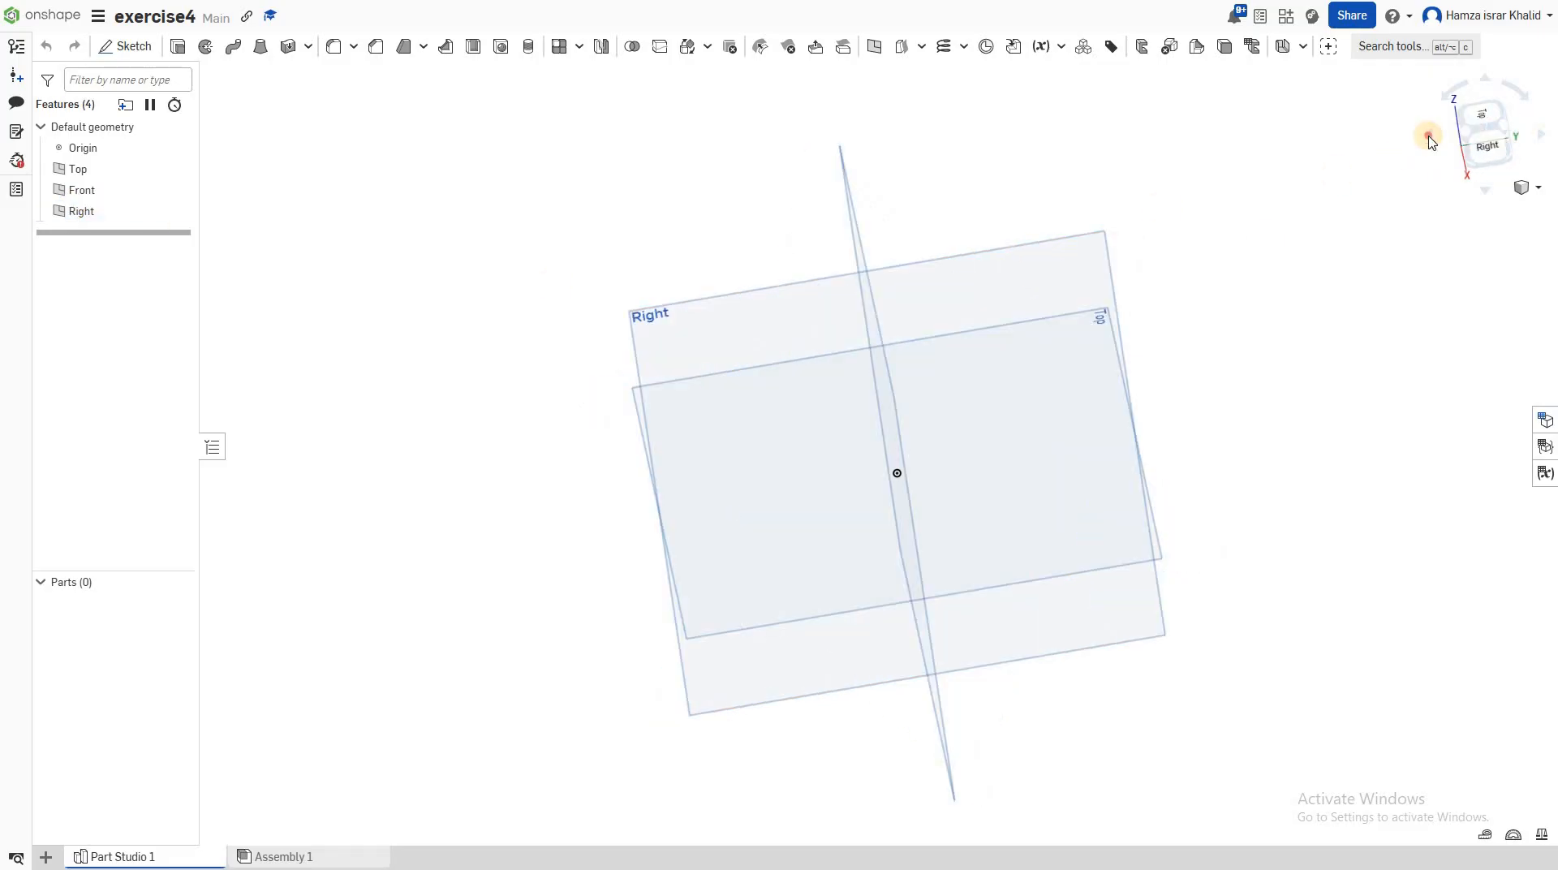
{"action": "left_click", "coordinate": [1429, 135]}
{"action": "left_click", "coordinate": [1536, 140]}
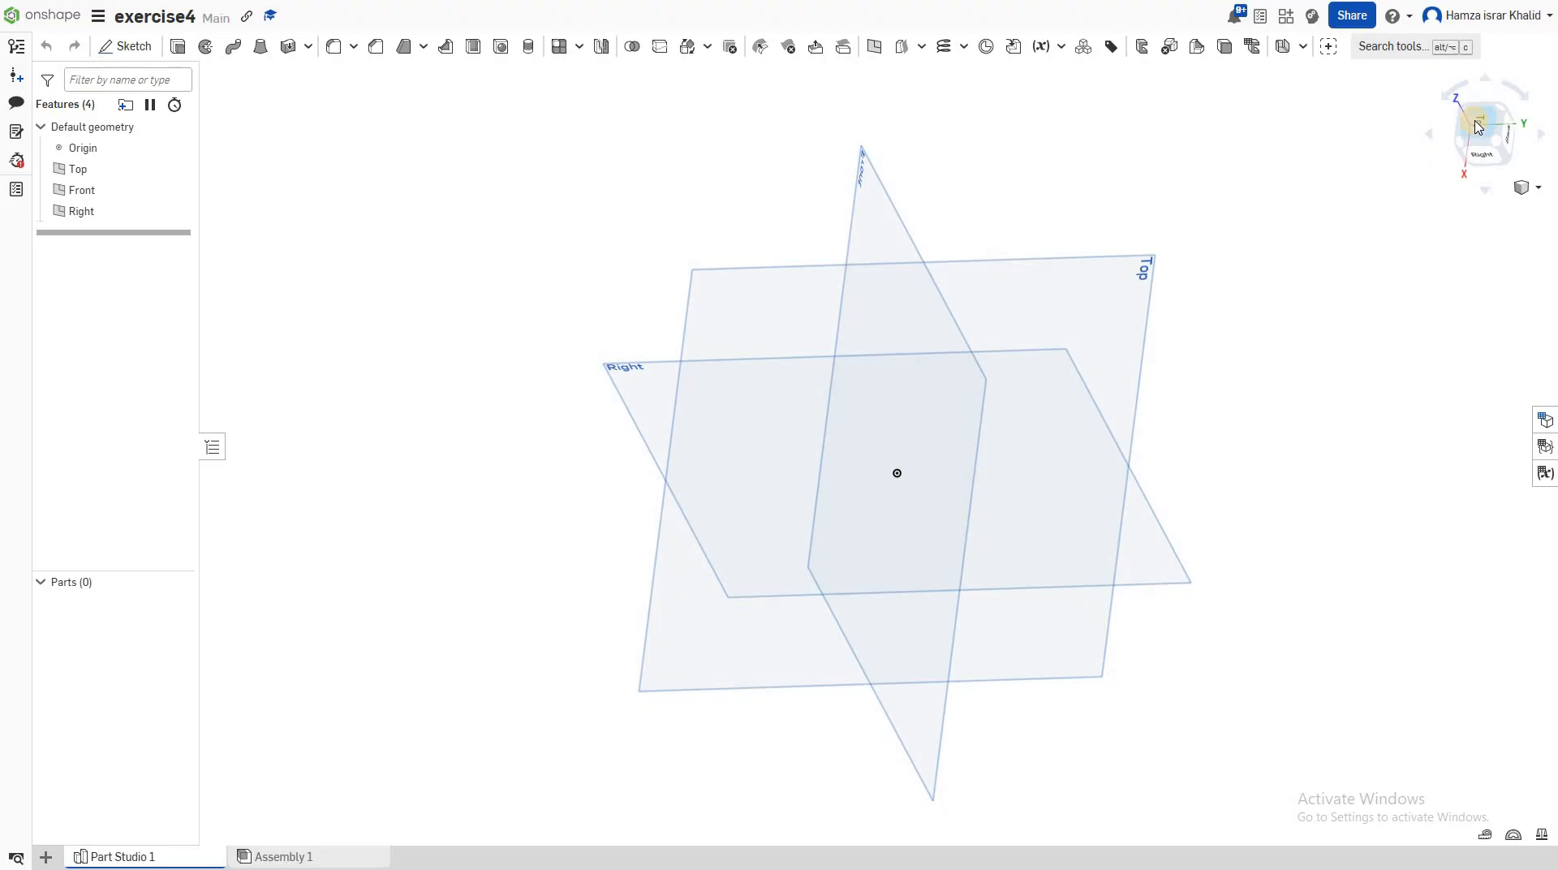
{"action": "left_click", "coordinate": [1479, 125]}
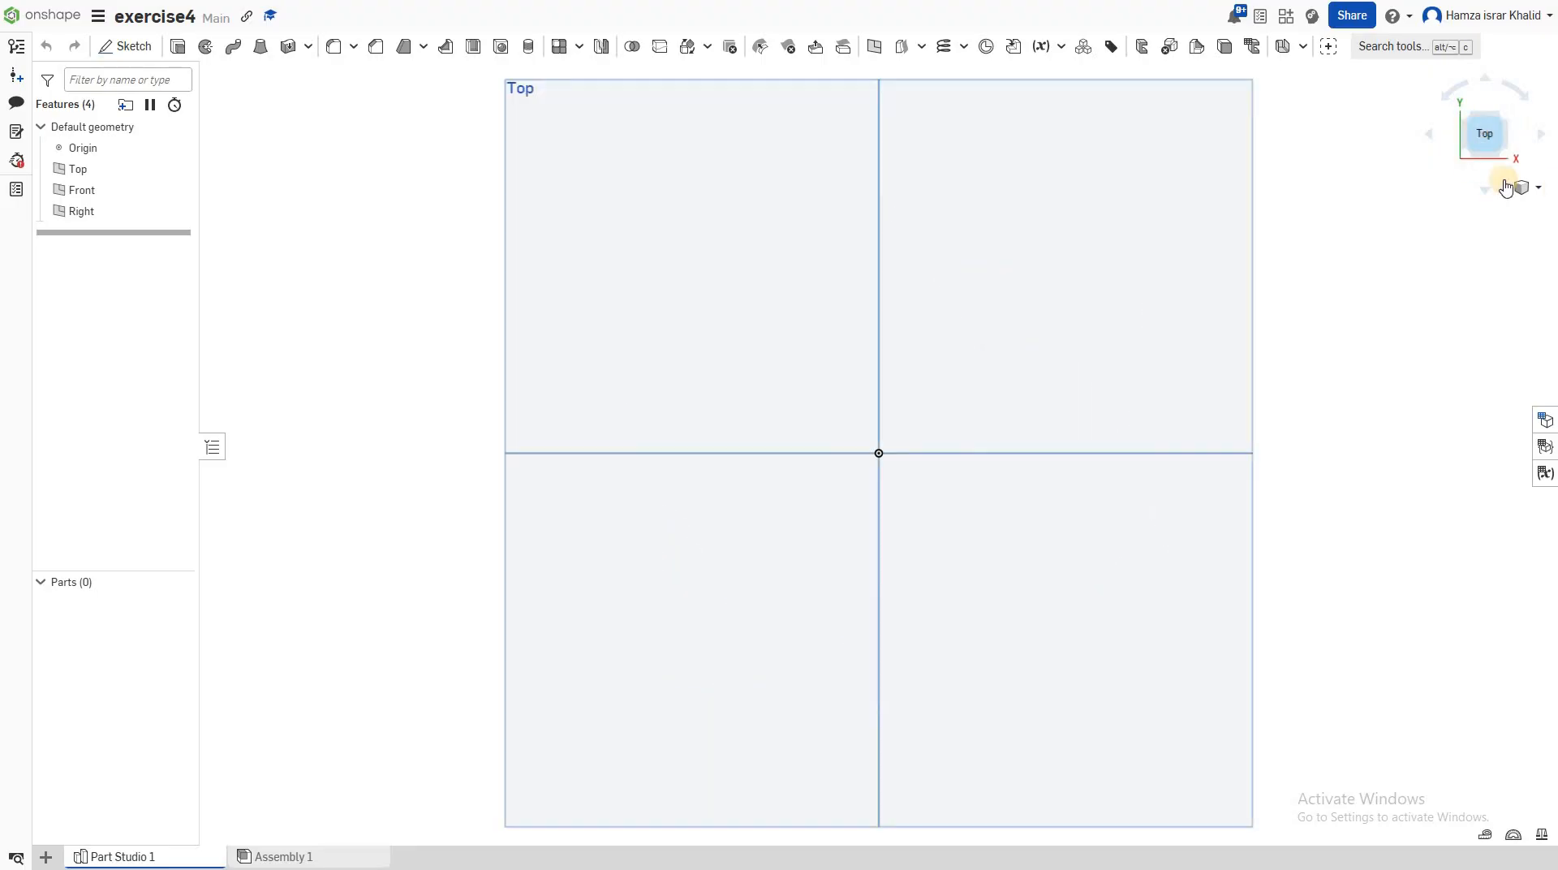
{"action": "right_click_drag", "start_coordinate": [1447, 222], "coordinate": [1484, 151]}
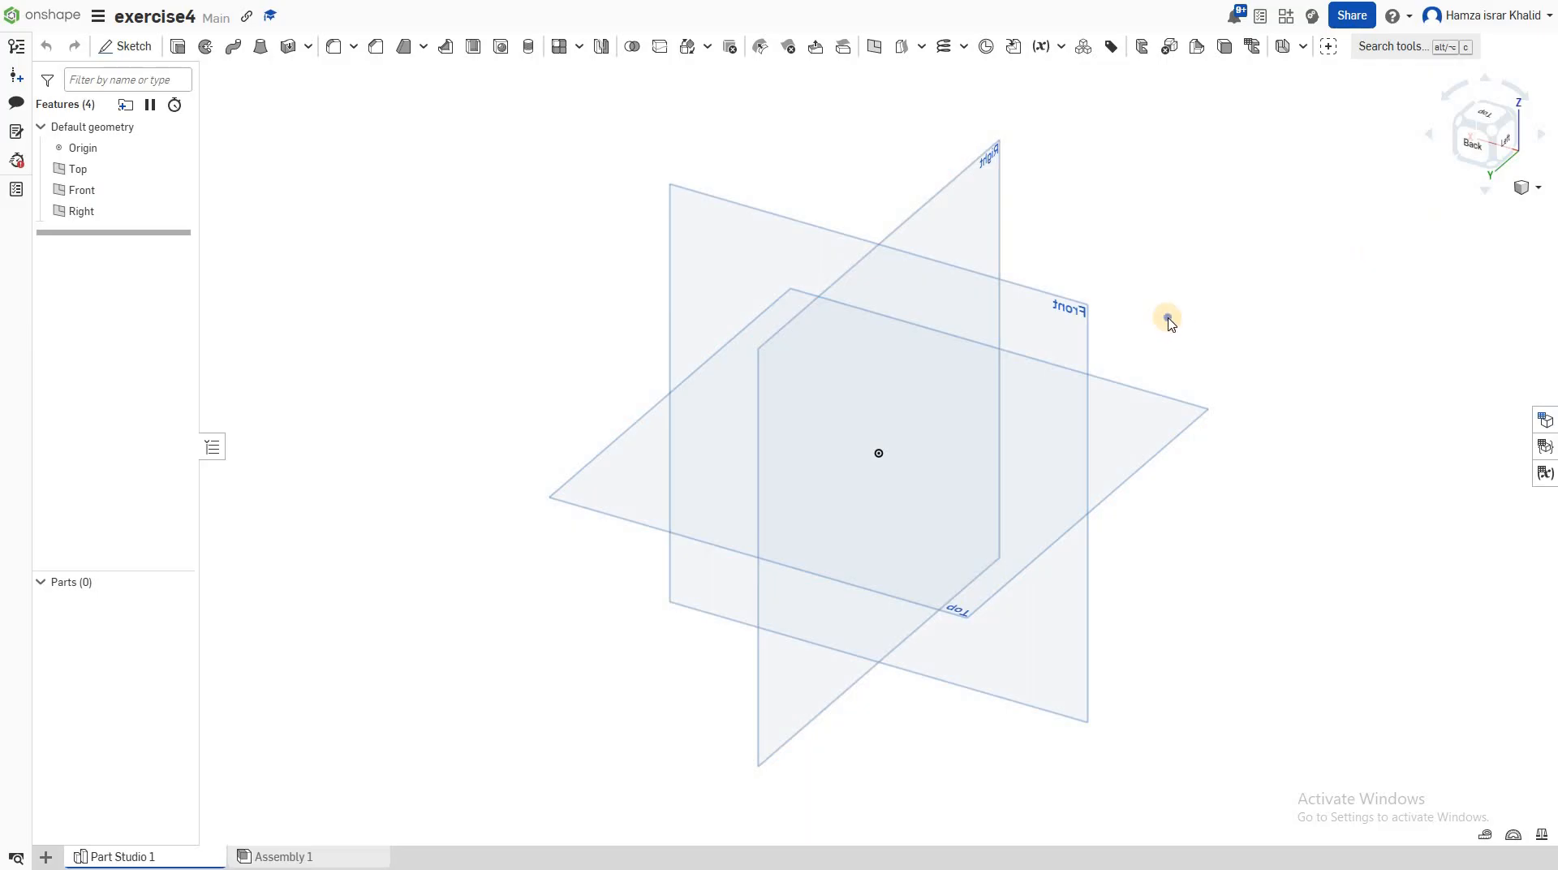
{"action": "right_click_drag", "start_coordinate": [1290, 308], "coordinate": [1491, 318]}
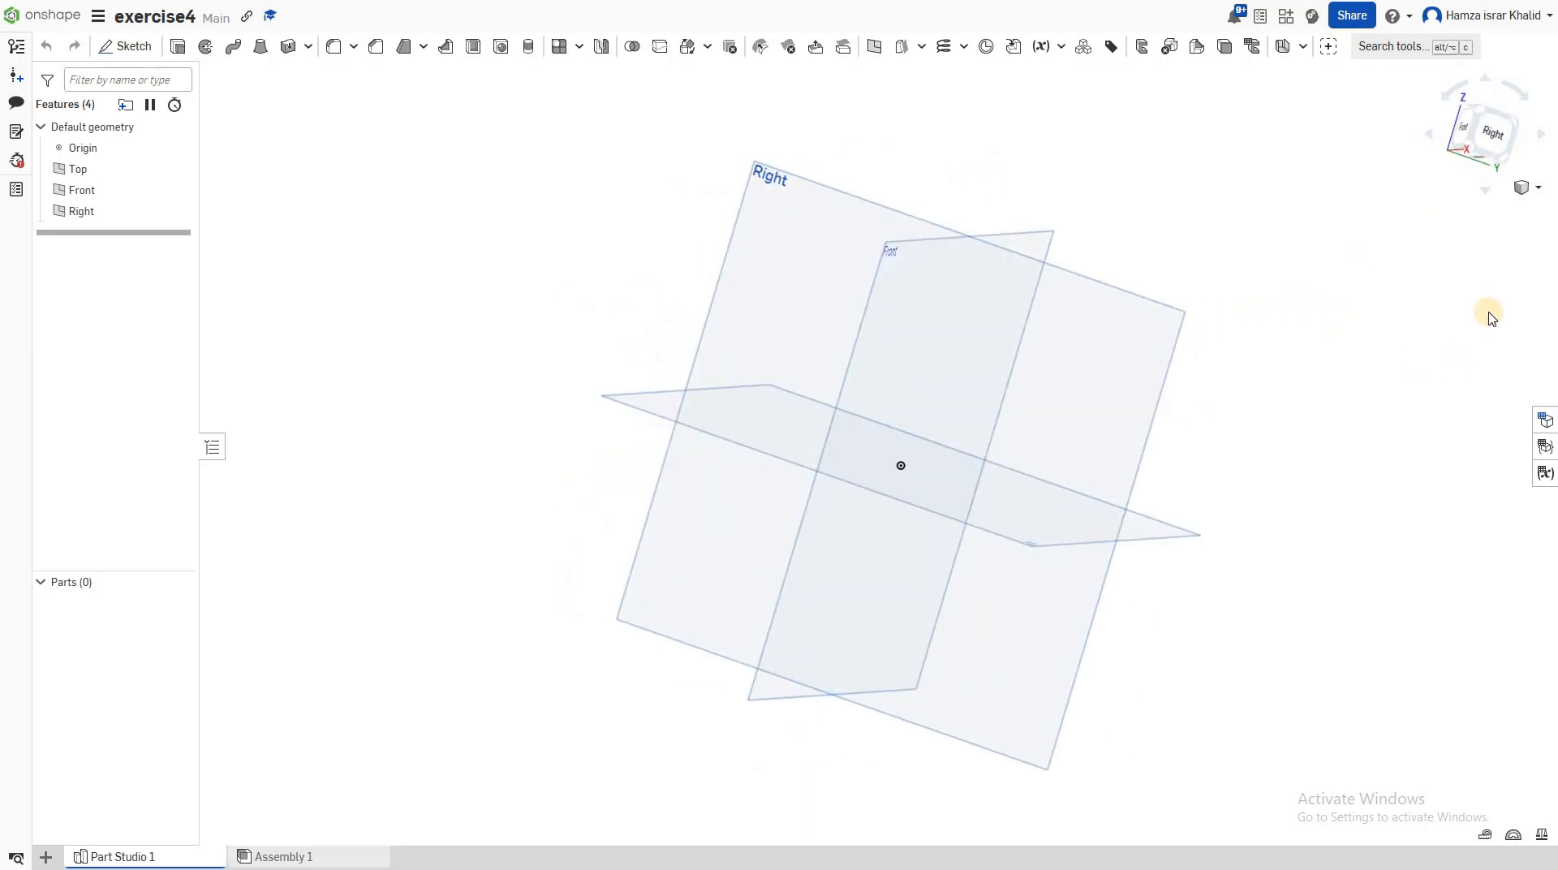
- Face the Front plane straight on and start a sketch on it
{"action": "left_click", "coordinate": [1477, 140]}
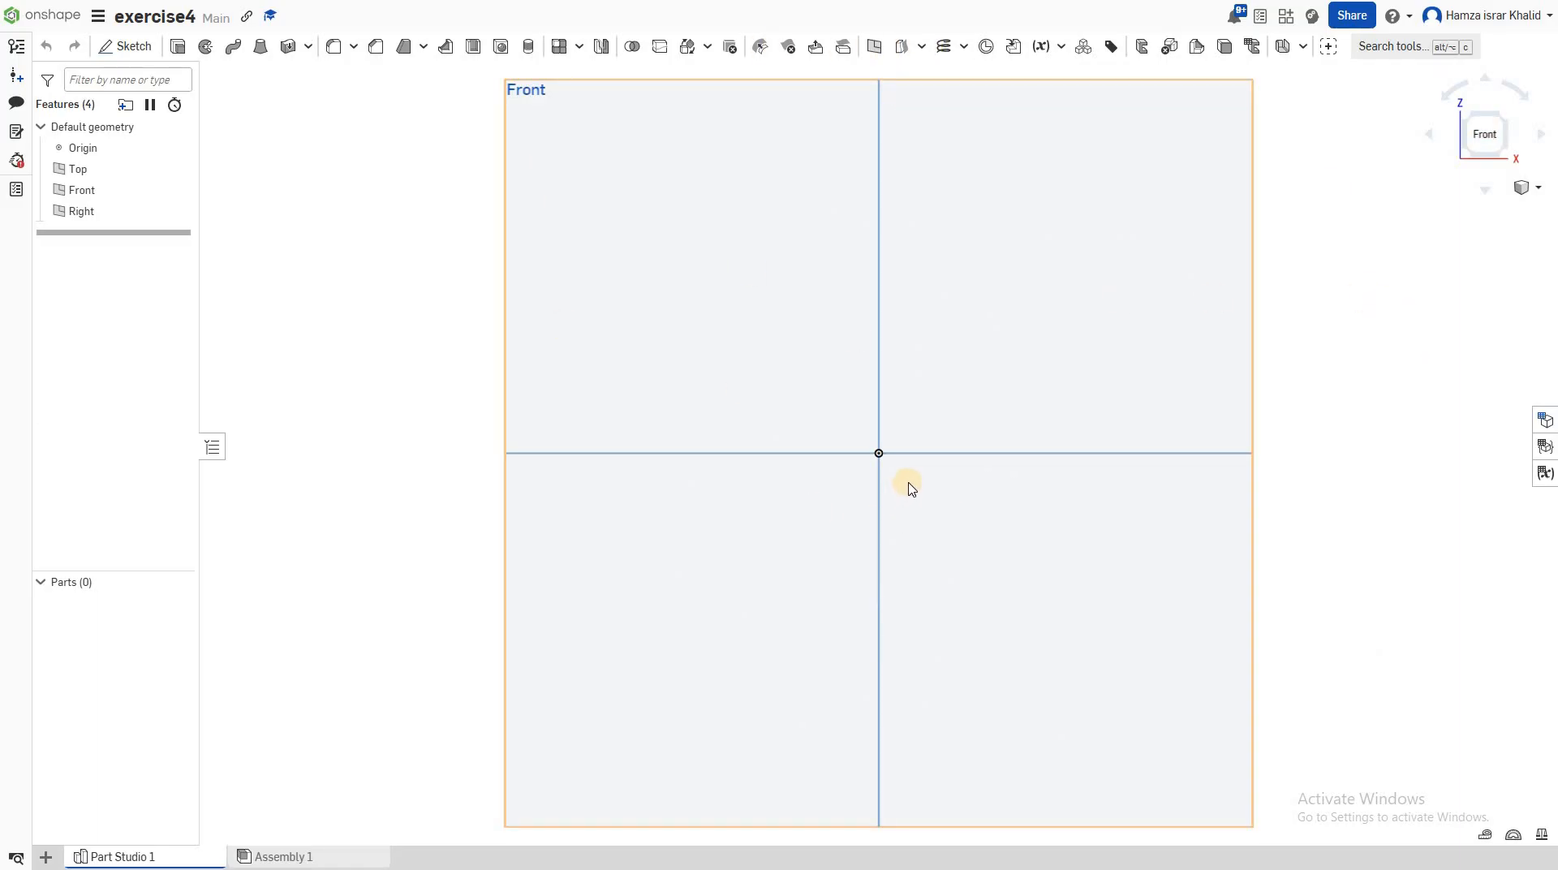
{"action": "left_click", "coordinate": [121, 45]}
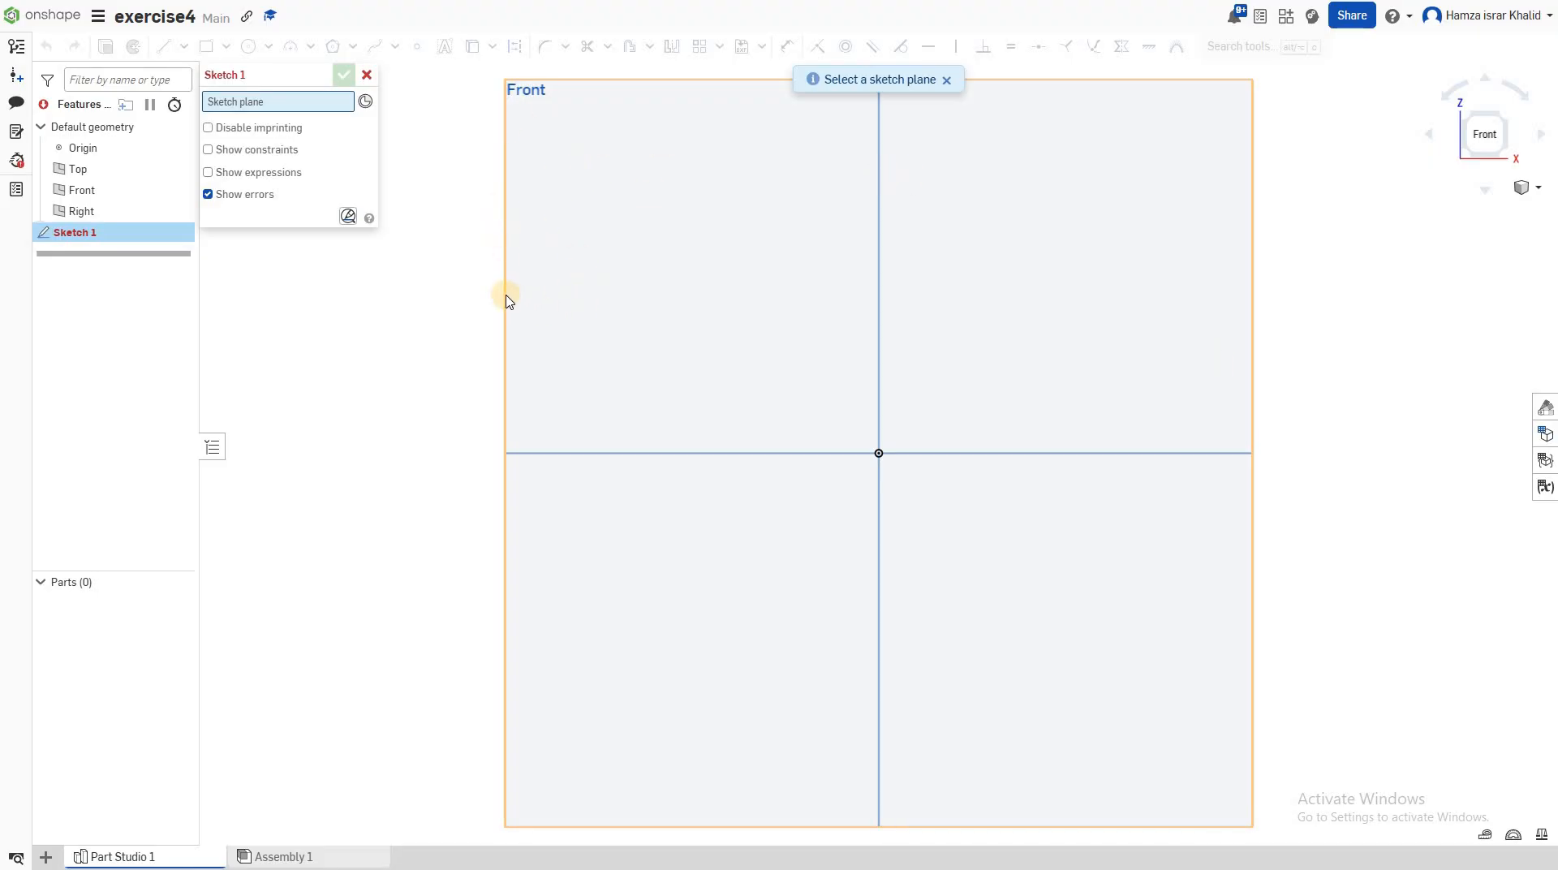
{"action": "left_click", "coordinate": [596, 314]}
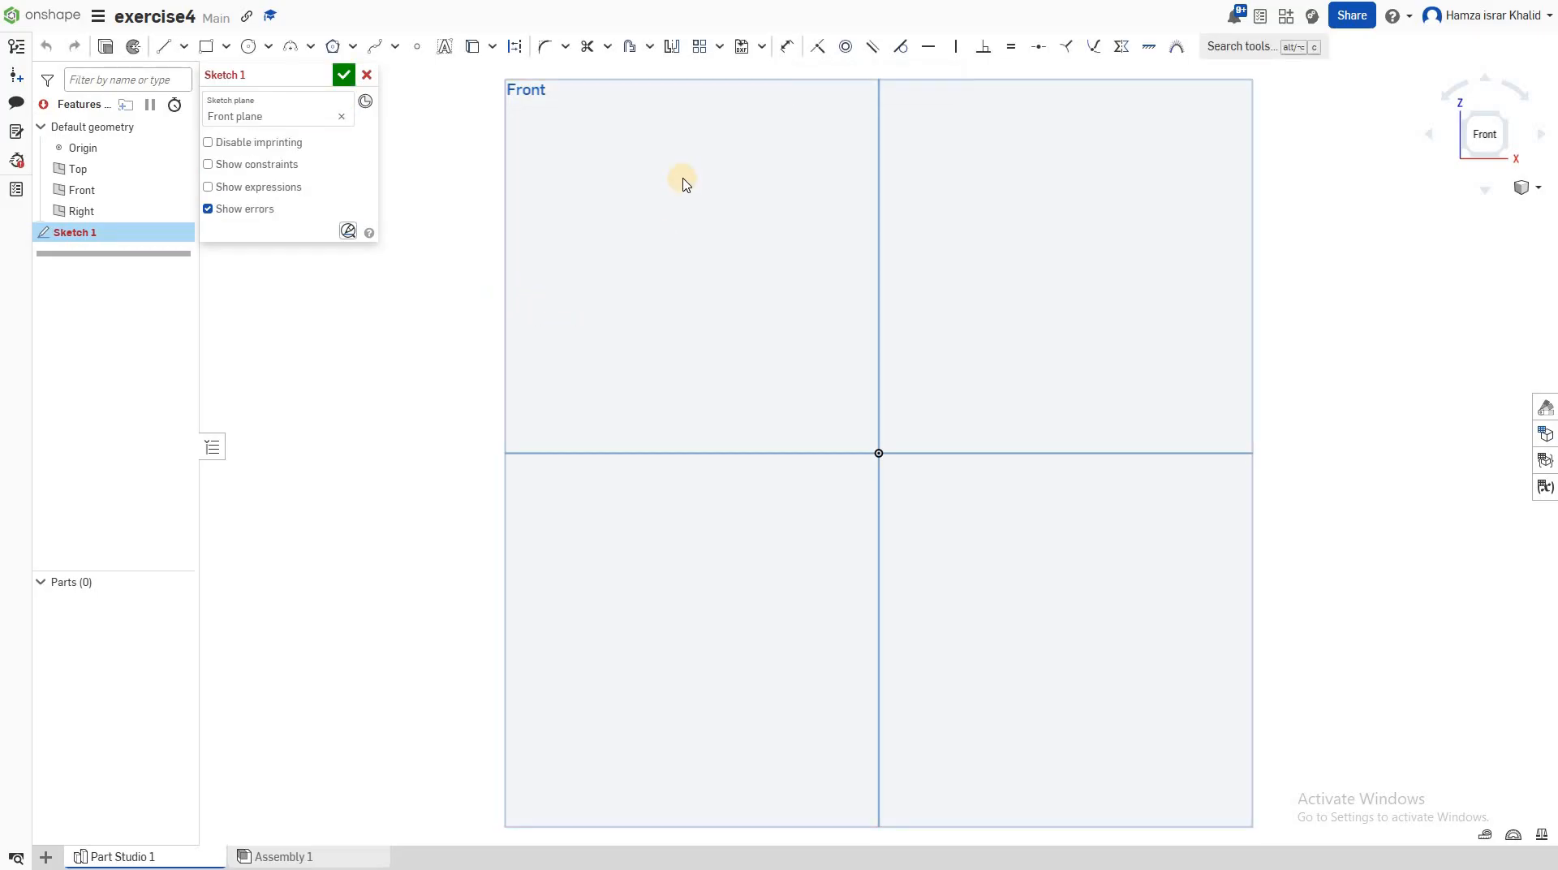
- Insert the exercise4.PNG image into the sketch, shift it so the origin lies on the plan view's shoulder line, and finish the sketch
{"action": "left_click", "coordinate": [761, 49]}
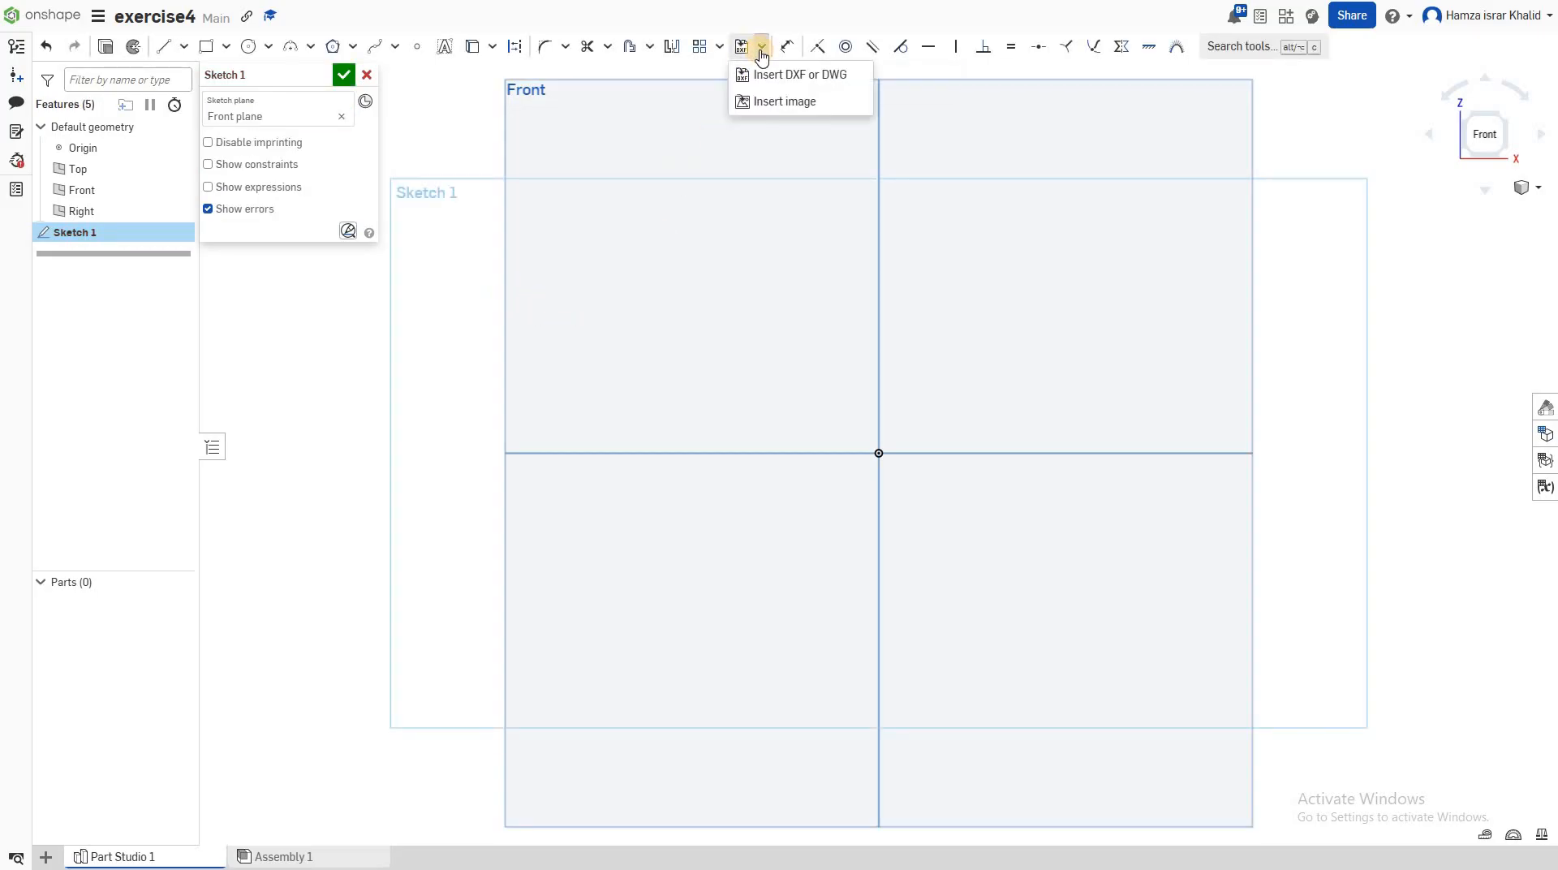
{"action": "left_click", "coordinate": [768, 99]}
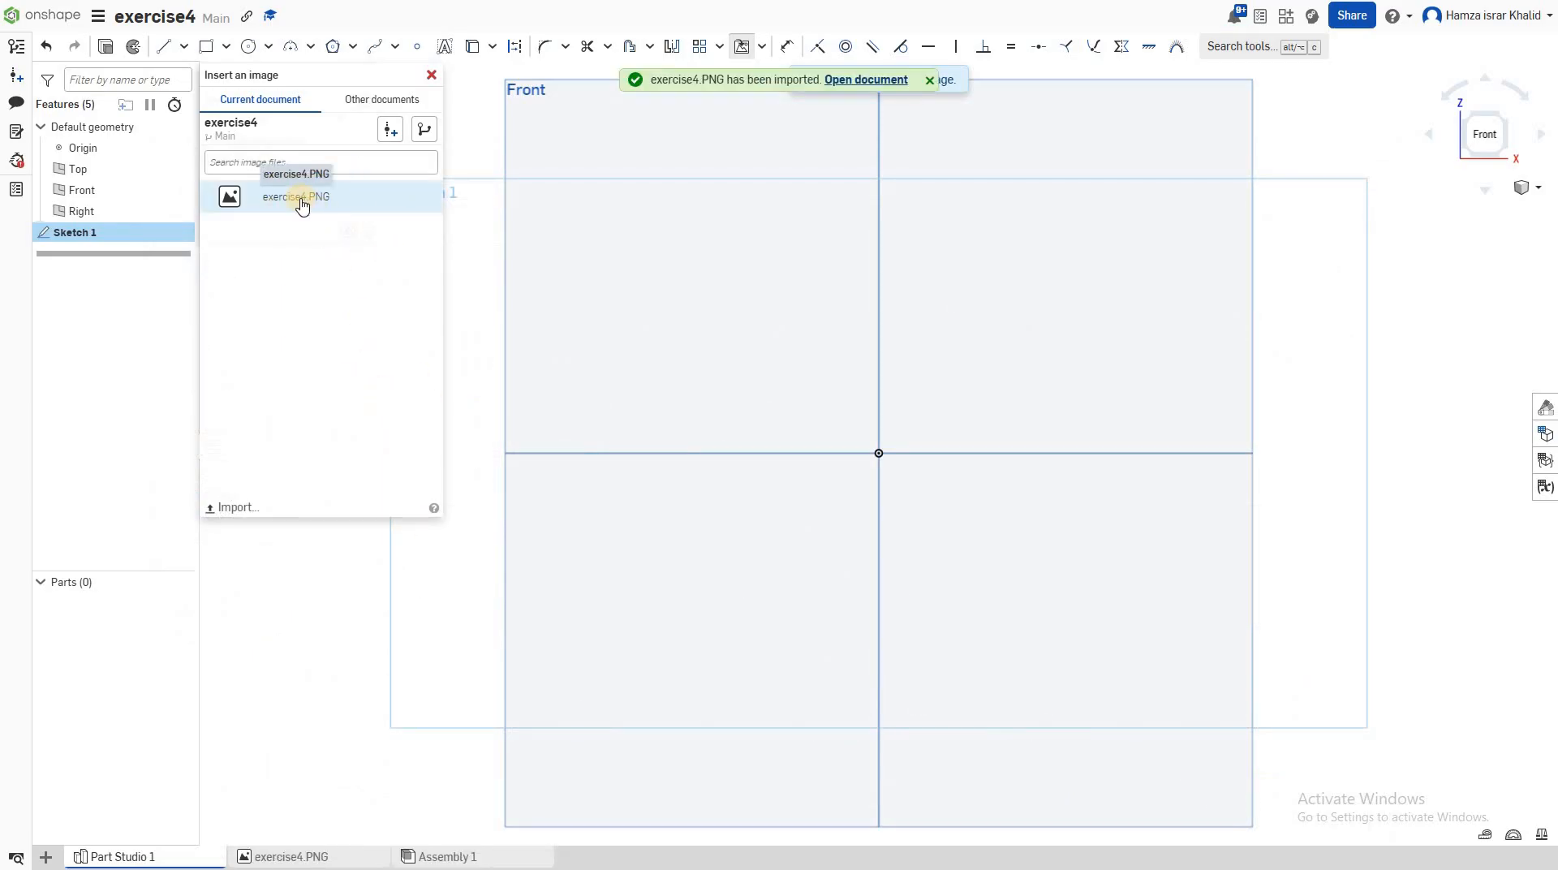
{"action": "left_click", "coordinate": [299, 198]}
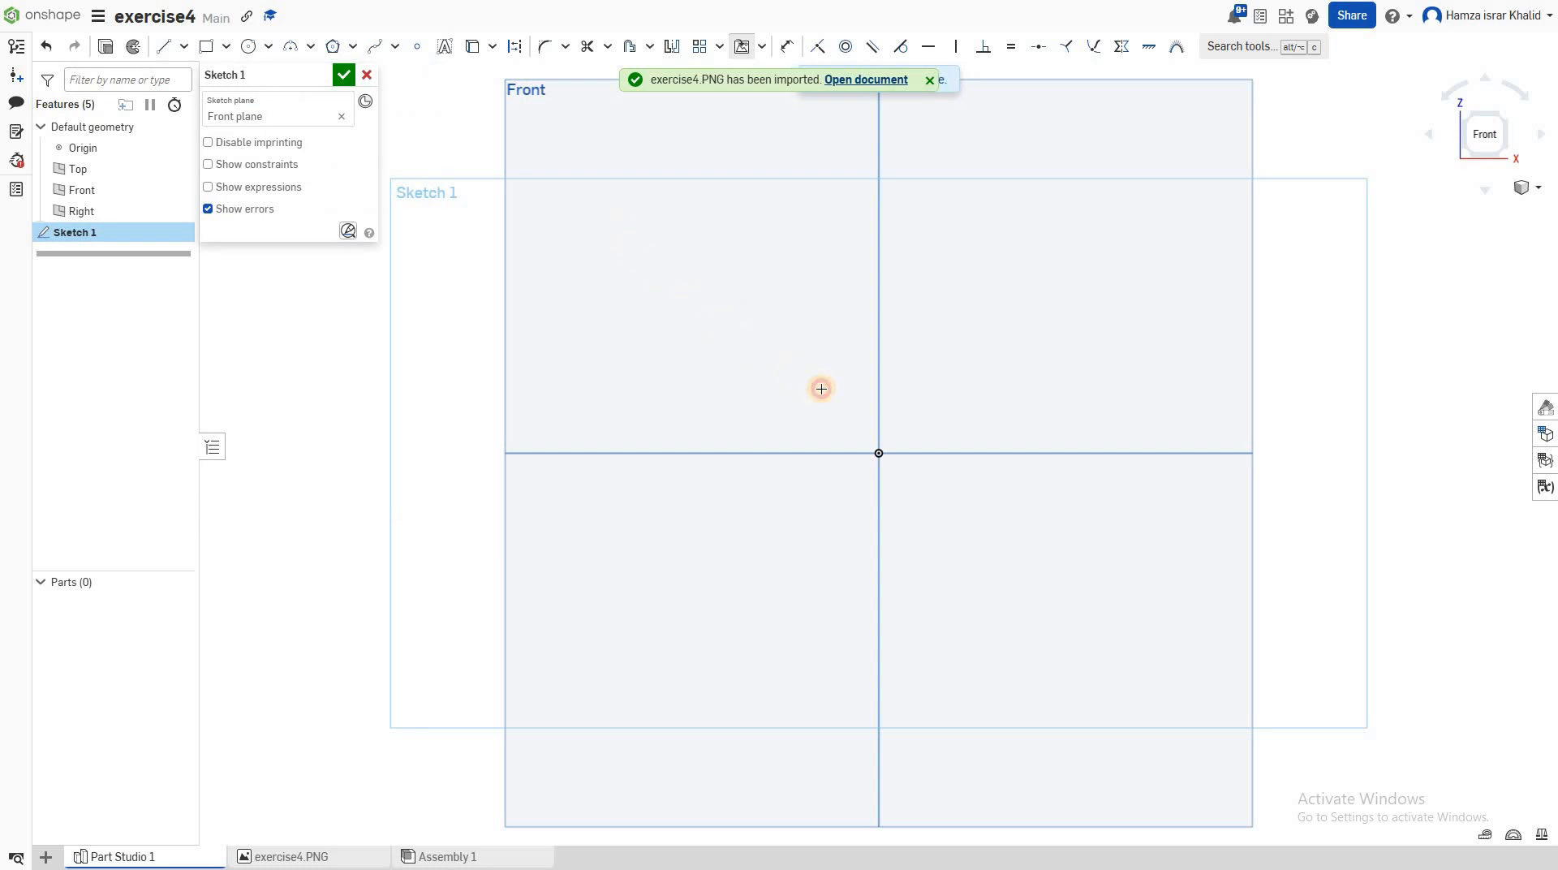
{"action": "left_click_drag", "start_coordinate": [821, 389], "coordinate": [1179, 592]}
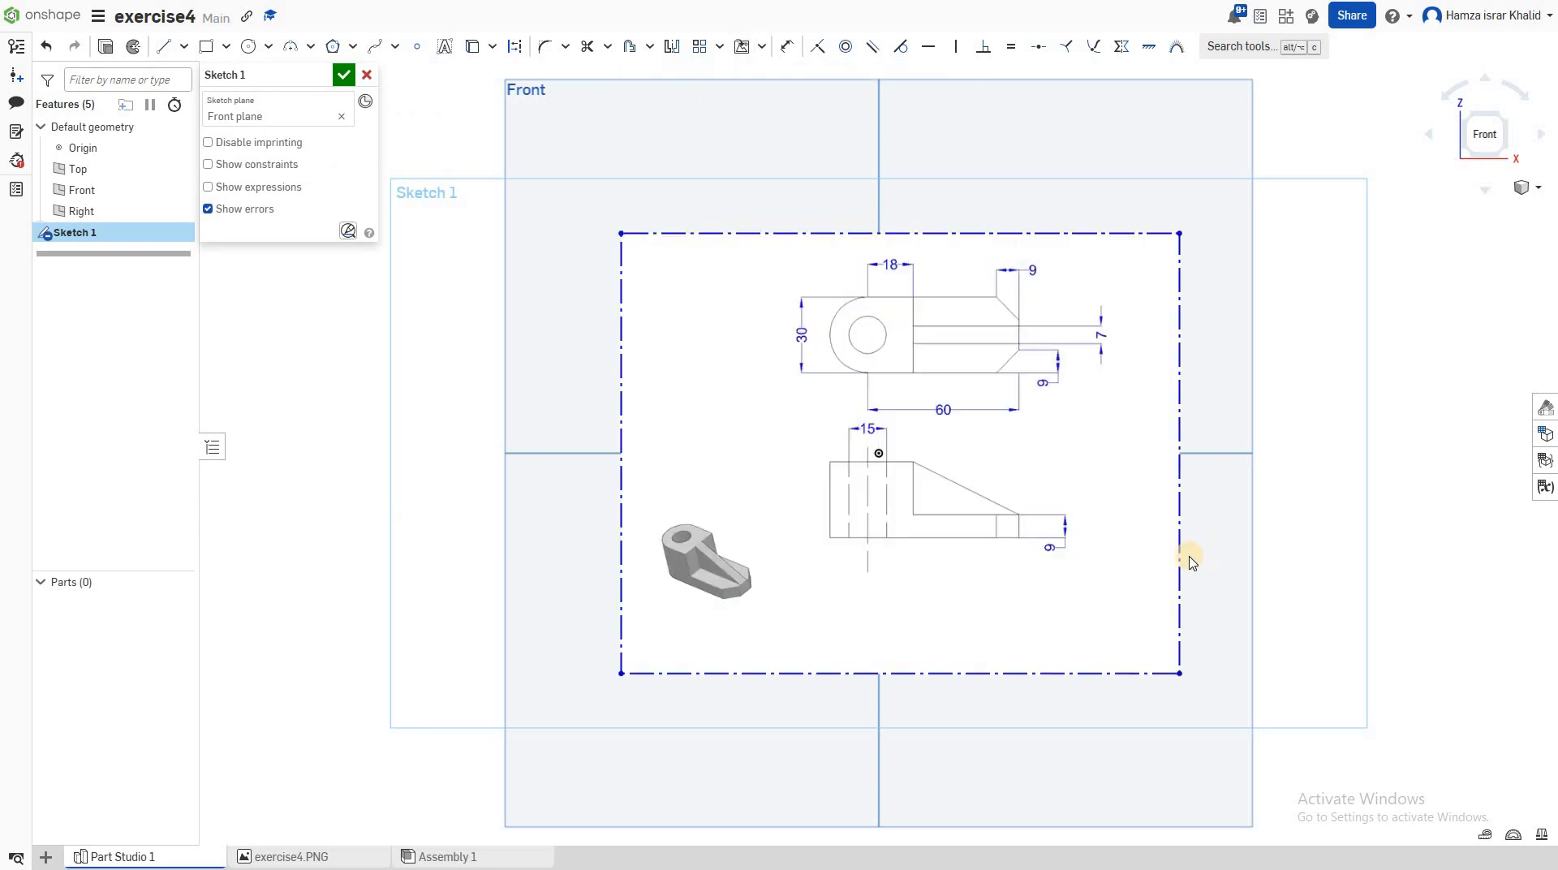
{"action": "mouse_move", "coordinate": [898, 371]}
{"action": "left_mouse_down"}
{"action": "mouse_move", "coordinate": [860, 476]}
{"action": "mouse_move", "coordinate": [849, 451]}
{"action": "mouse_move", "coordinate": [865, 487]}
{"action": "left_mouse_up"}
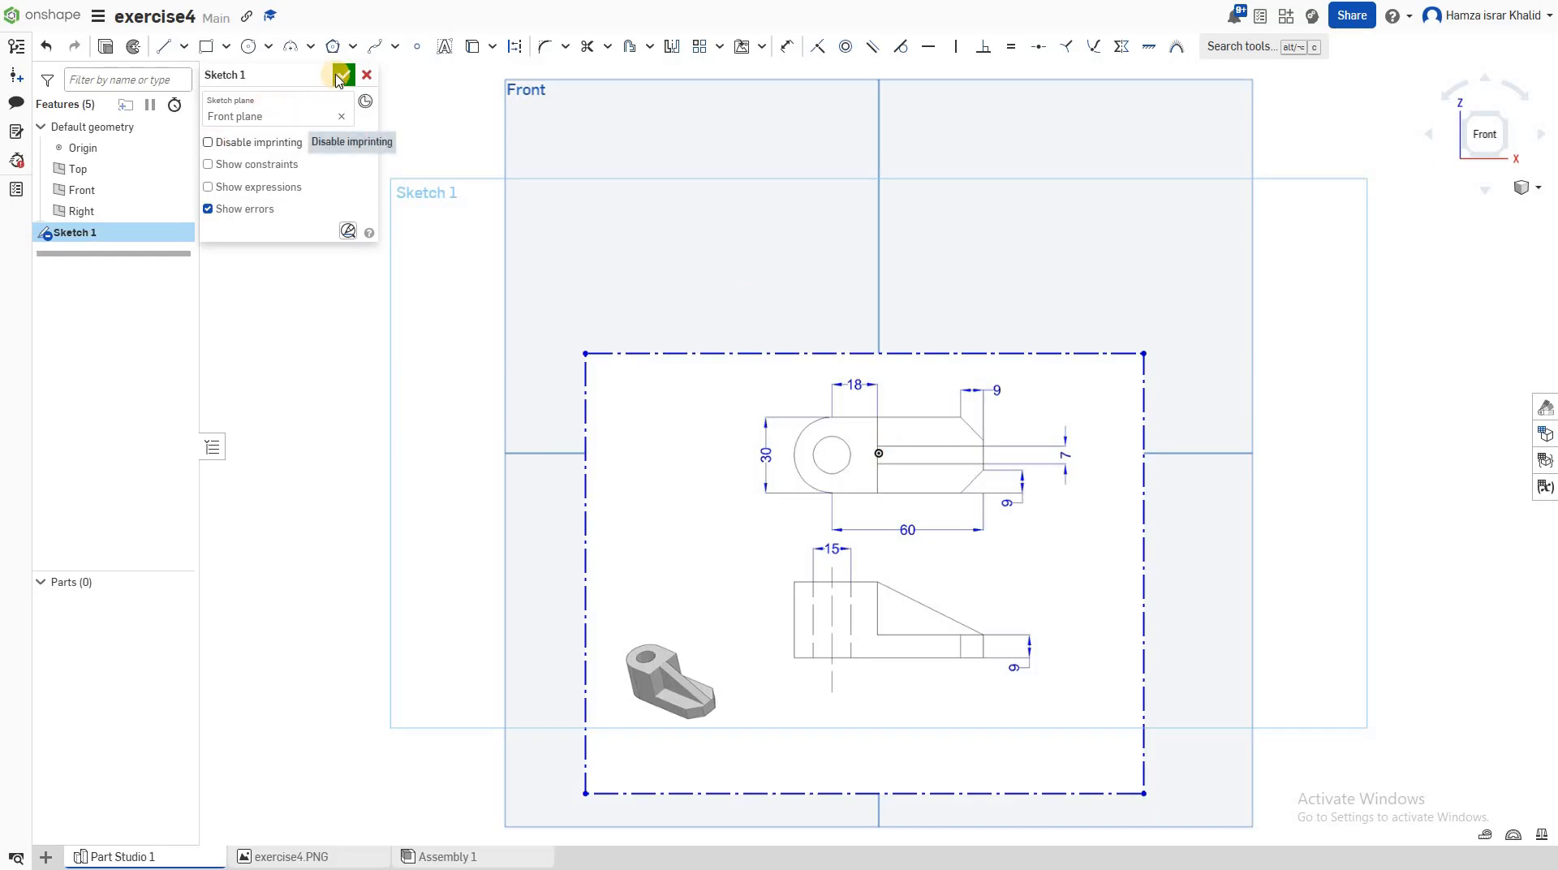
{"action": "key", "text": "Return"}
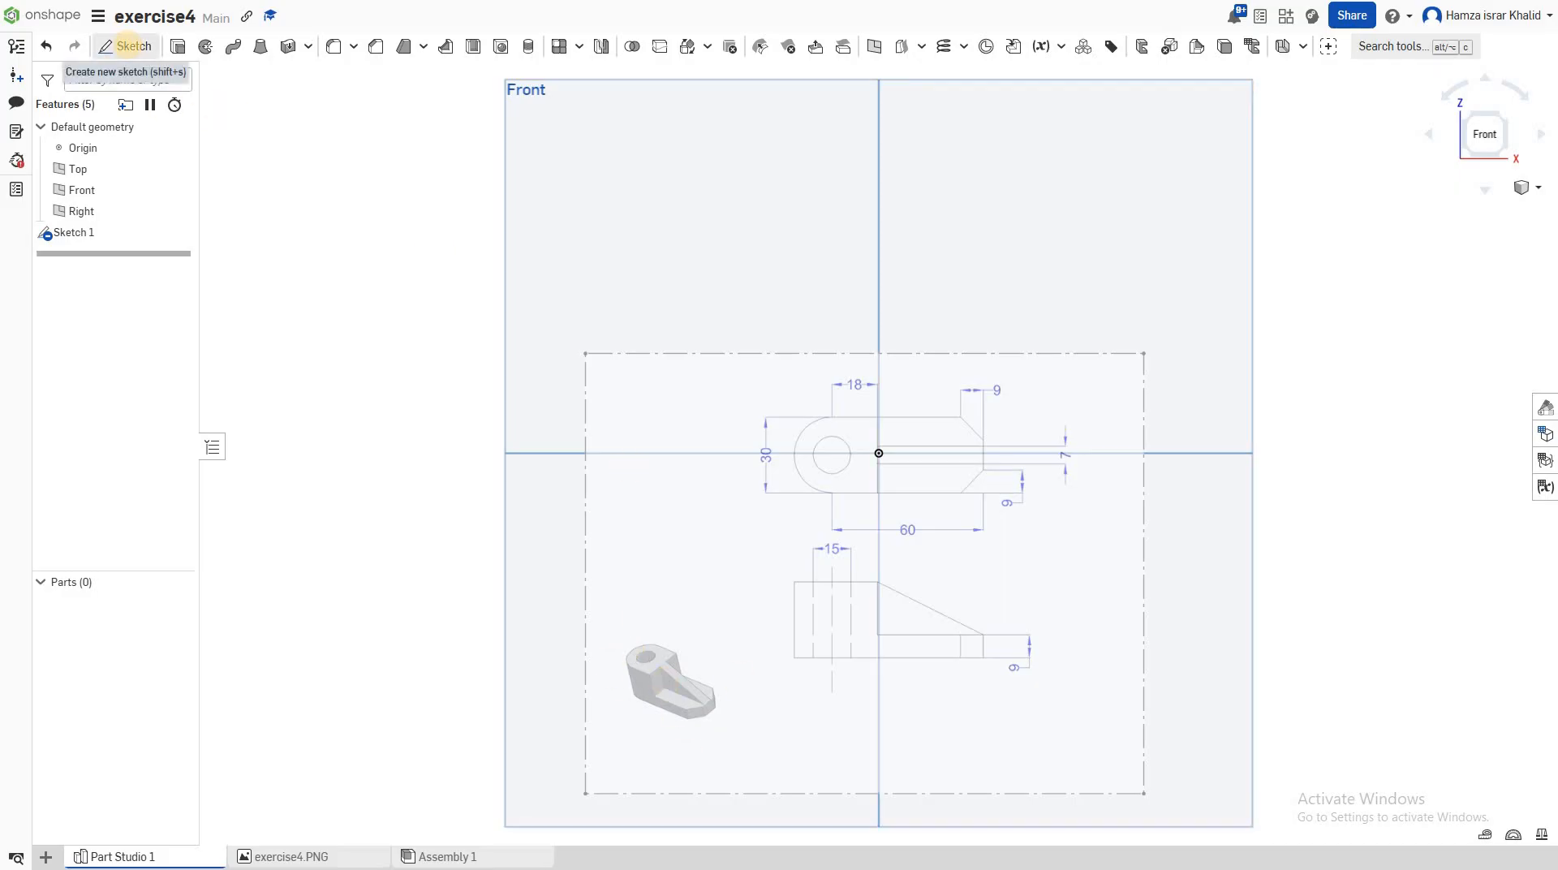
- Start a new sketch on the Front plane and trace the plan view's upper edge, about 1.06 long, and upper chamfer, about 0.26 long, with lines
{"action": "left_click", "coordinate": [128, 46]}
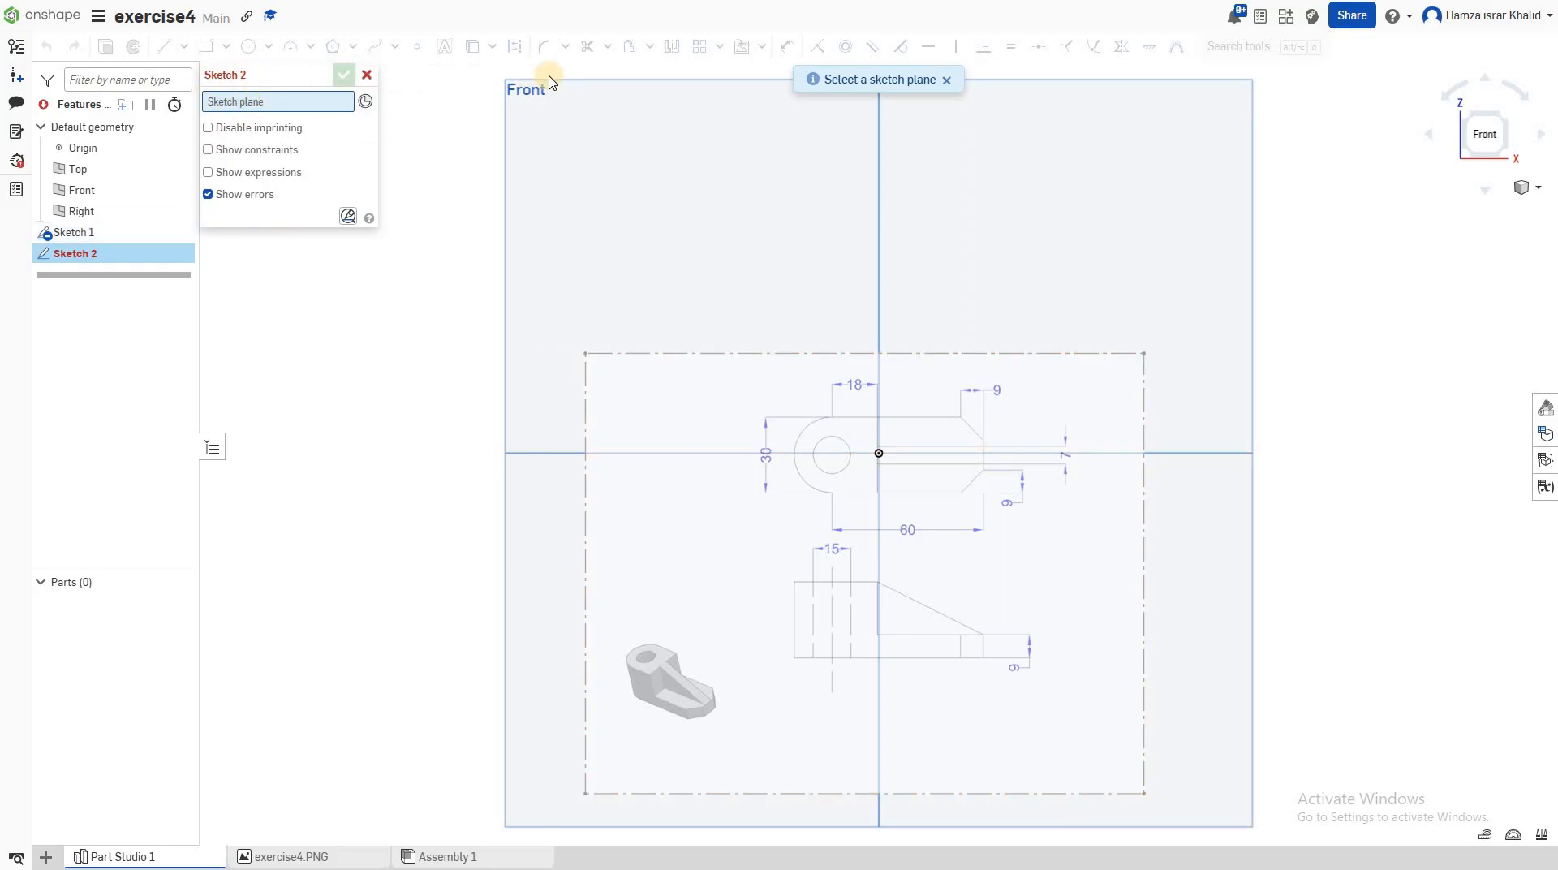
{"action": "left_click", "coordinate": [539, 197]}
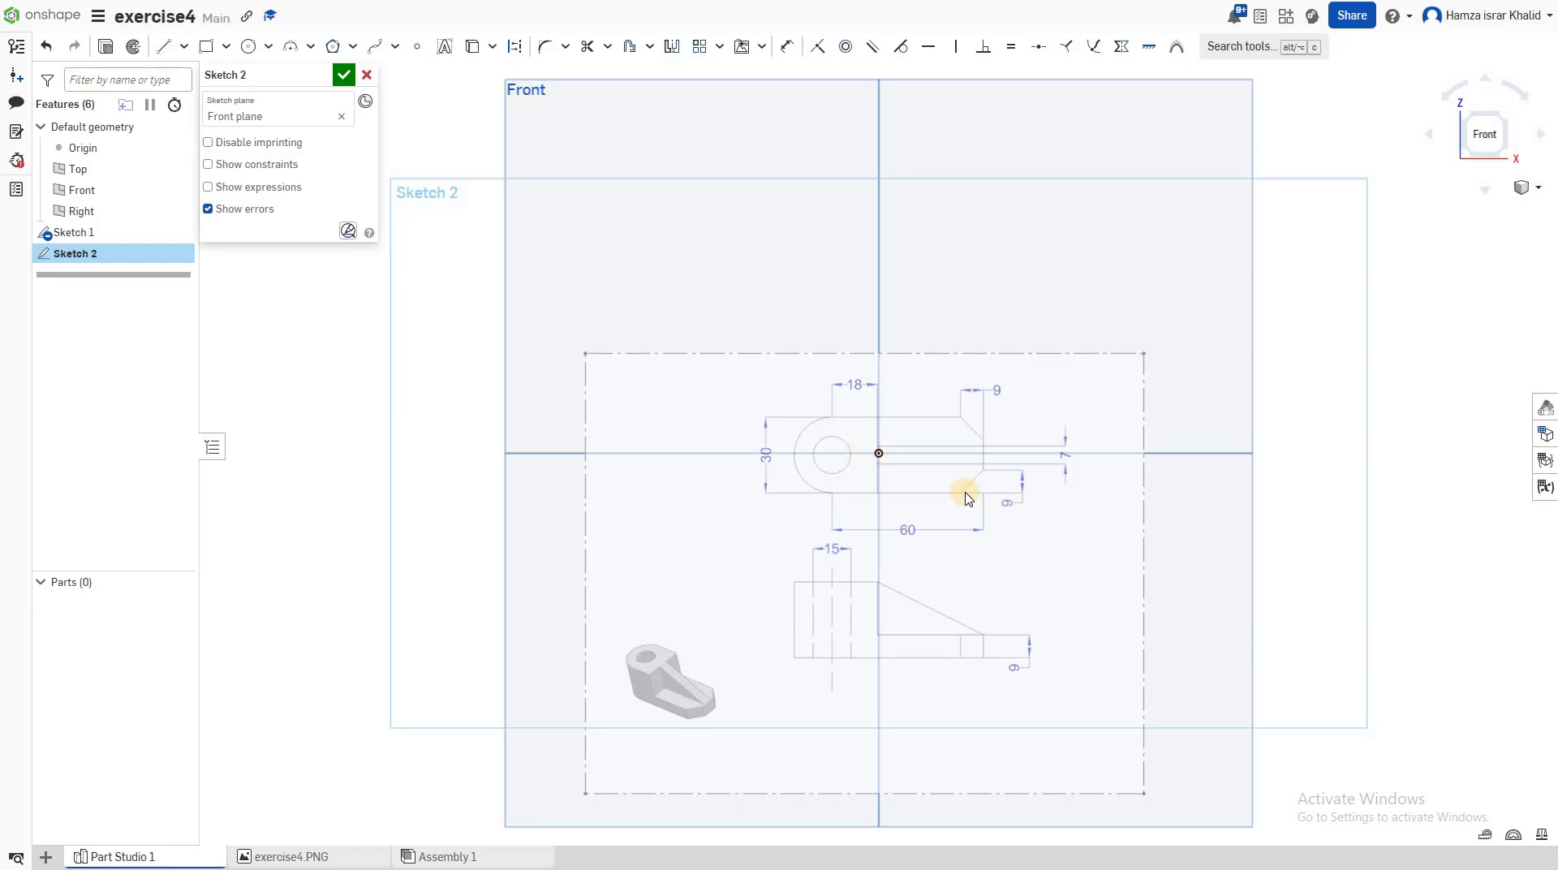
{"action": "scroll", "coordinate": [1008, 520], "scroll_direction": "up", "scroll_amount": 5}
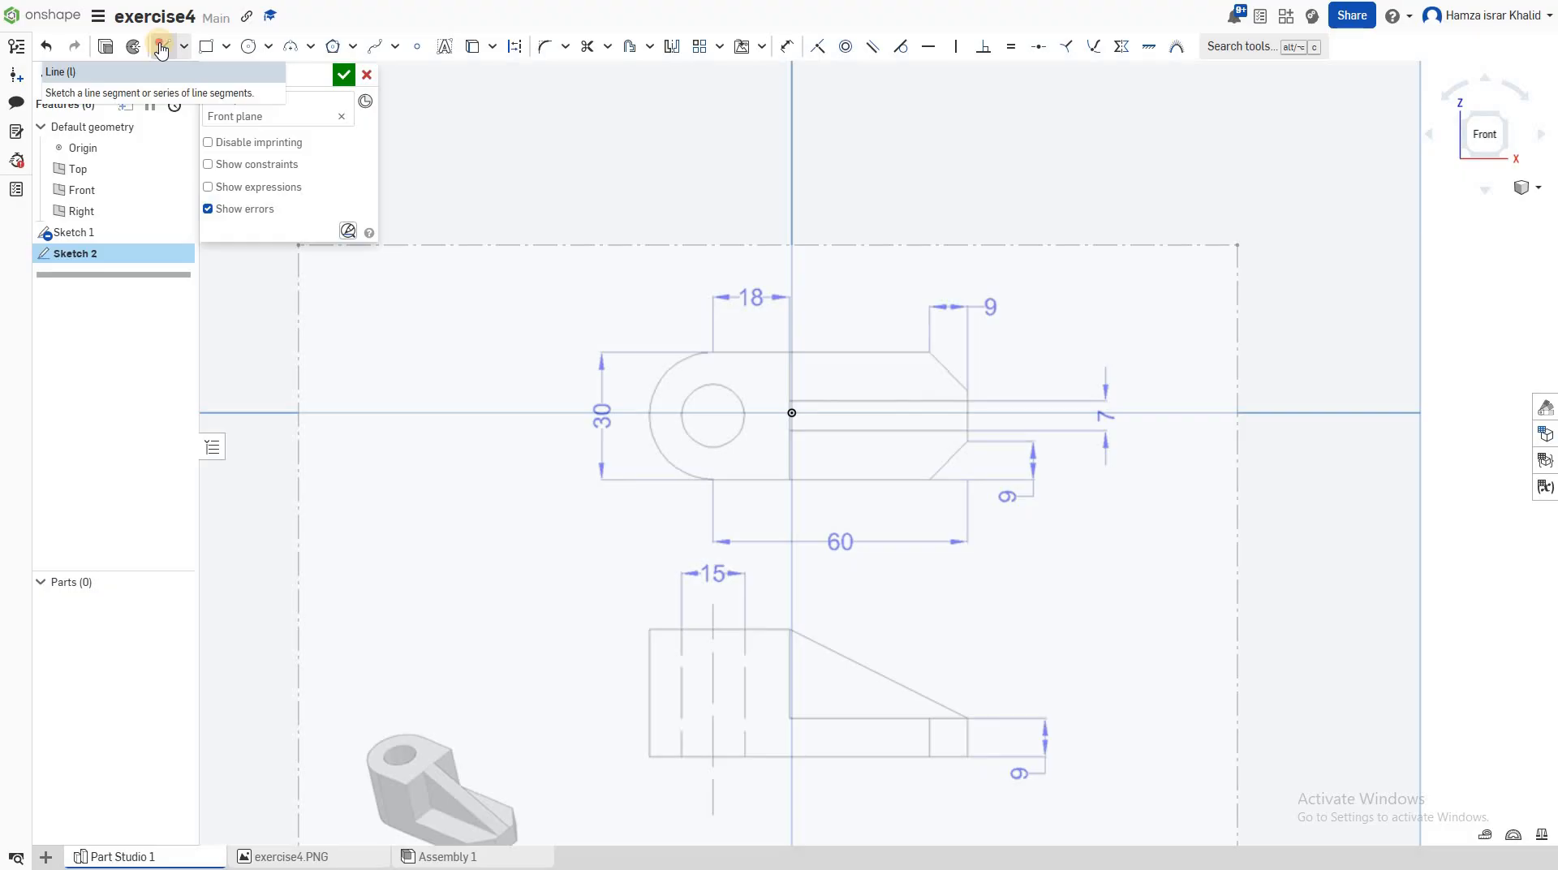
{"action": "left_click", "coordinate": [162, 47]}
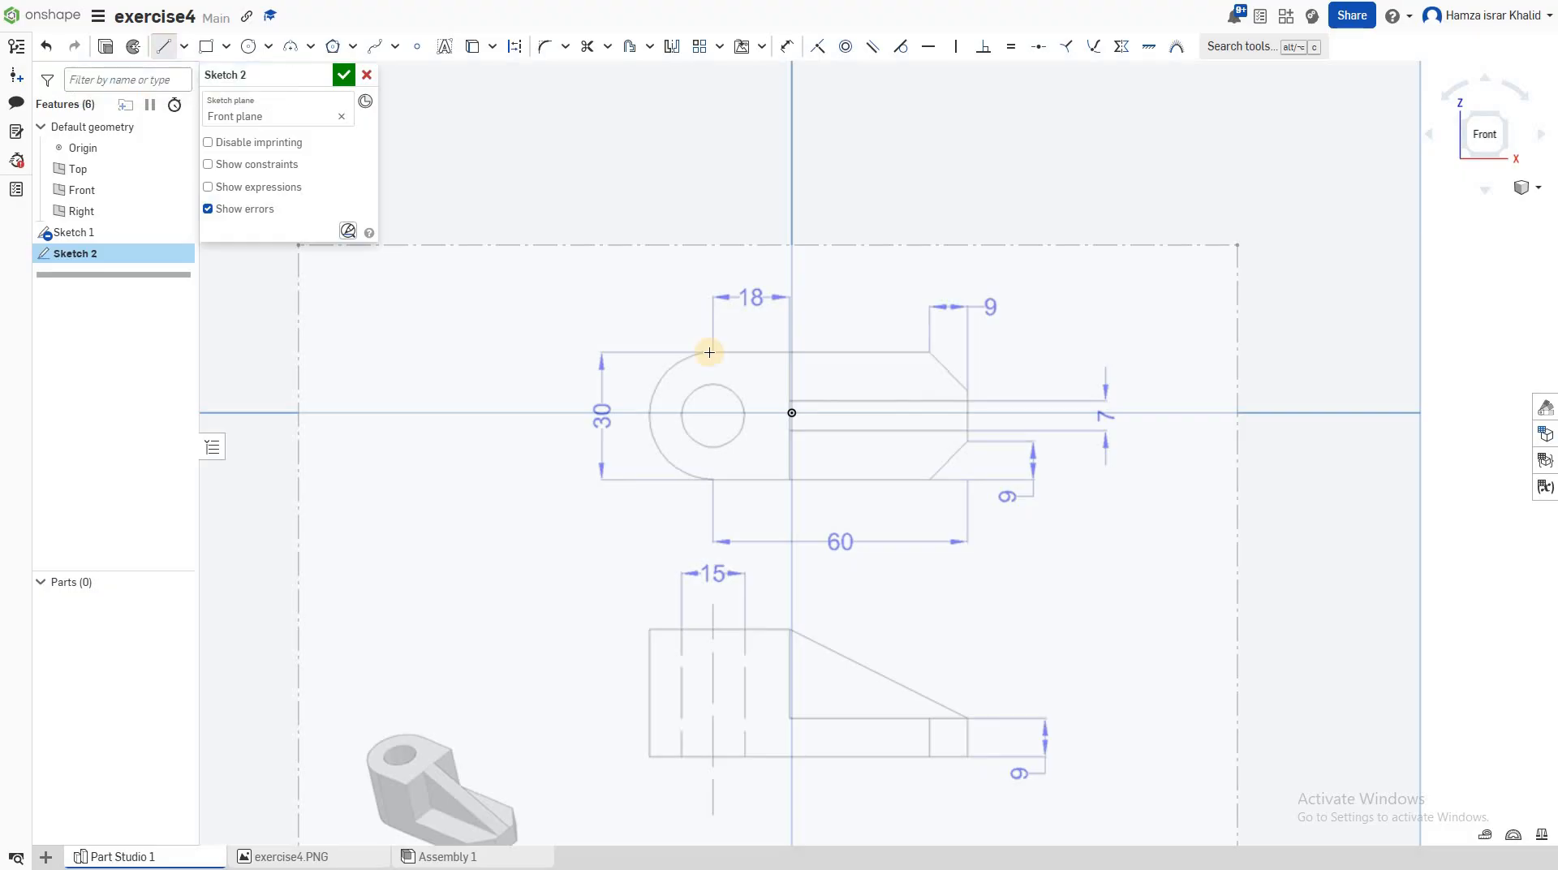
{"action": "left_click", "coordinate": [931, 352]}
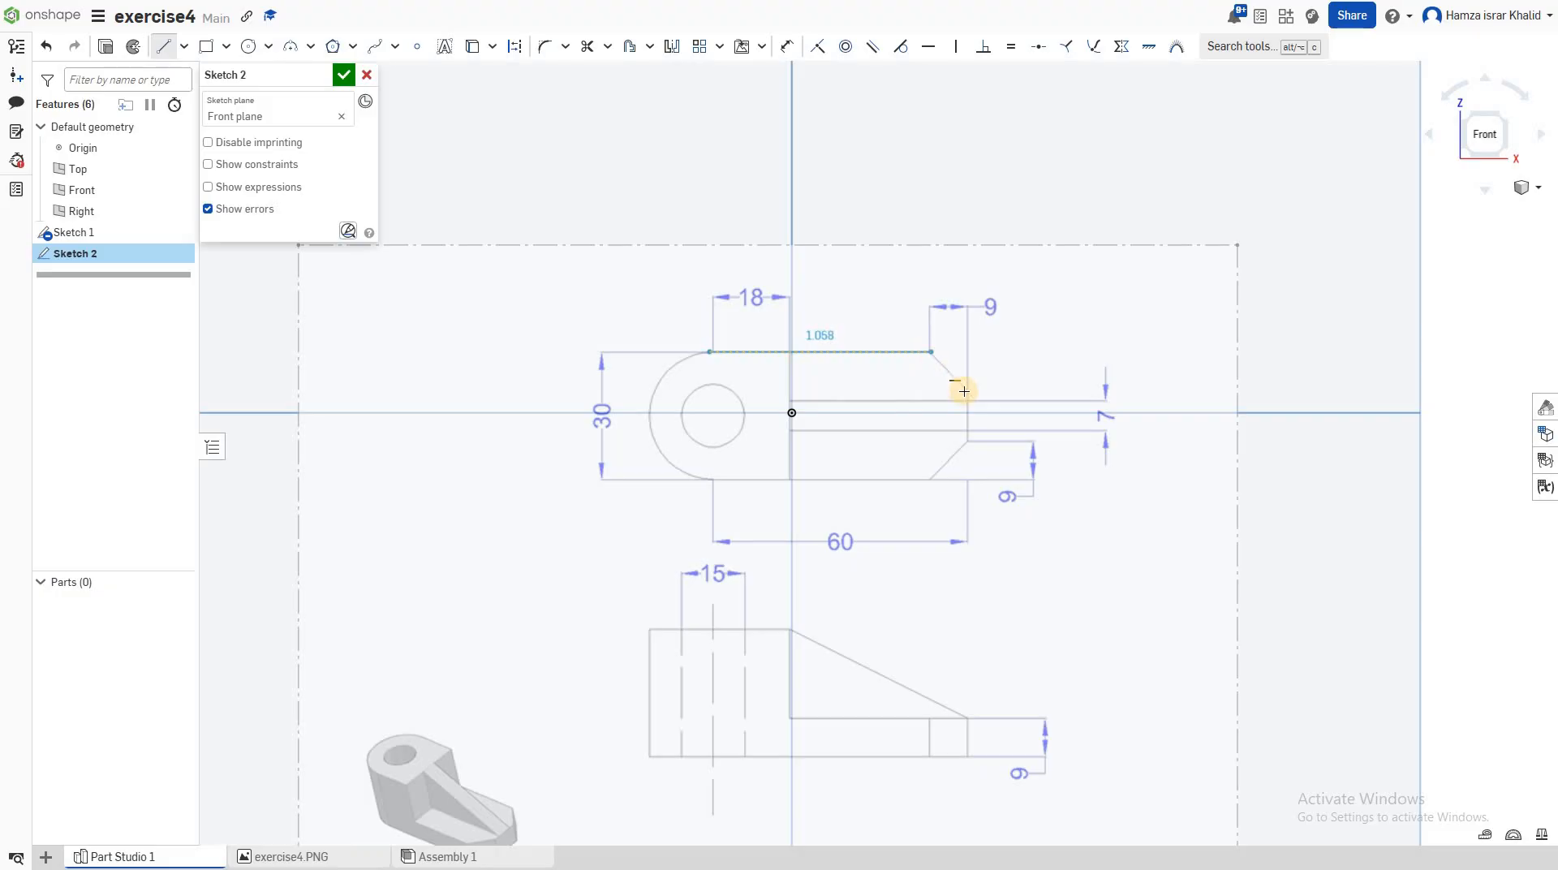
{"action": "left_click", "coordinate": [968, 393]}
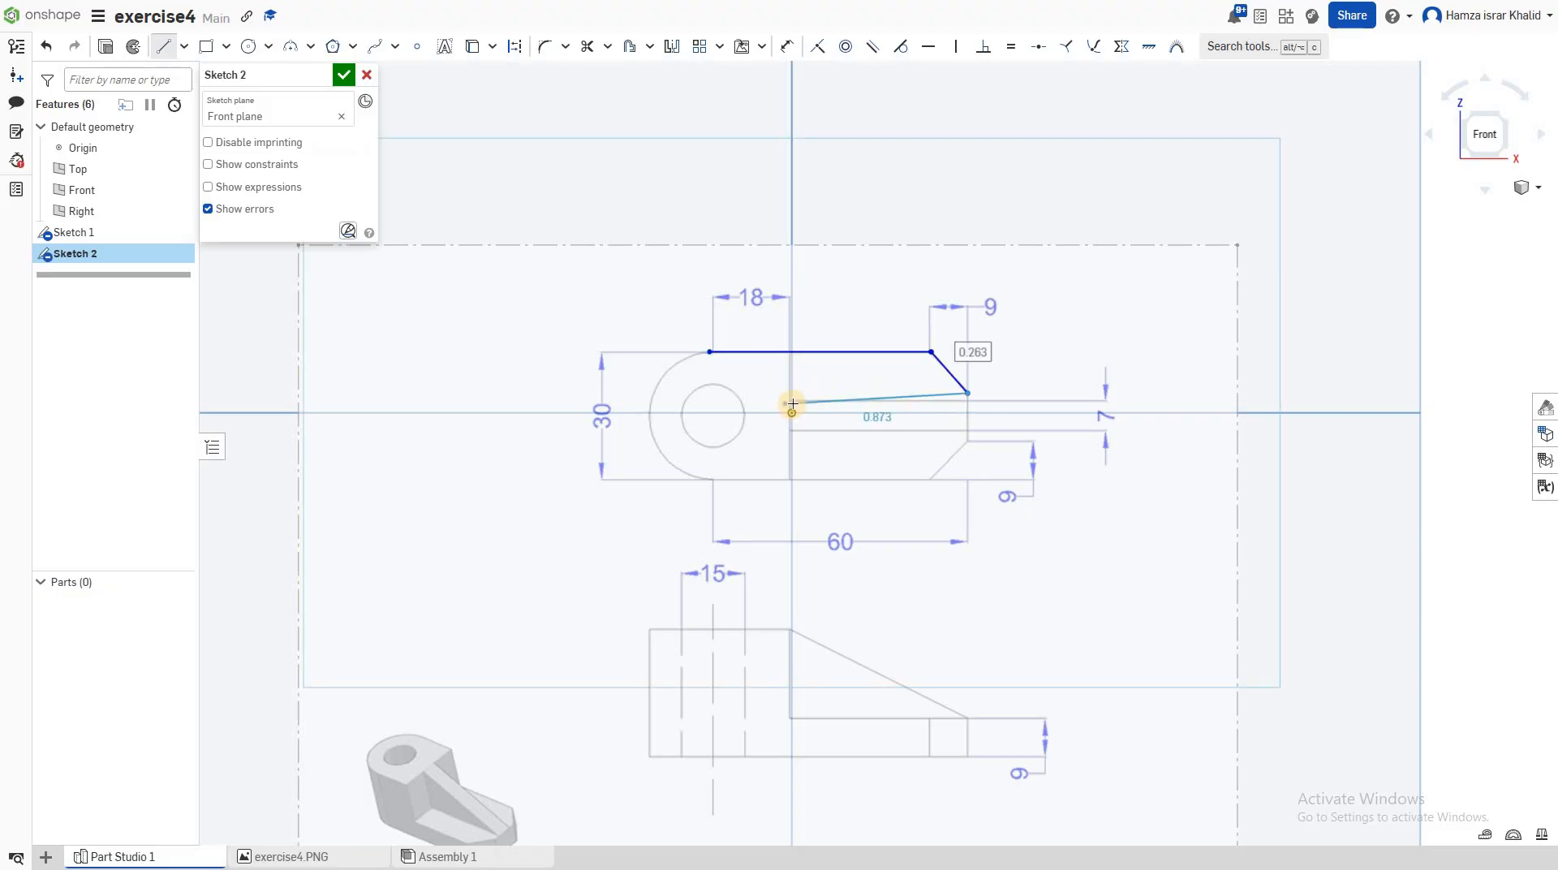
- Continue the line chain around the central slot of the plan view, about 0.84 long and 0.15 wide
{"action": "left_click", "coordinate": [965, 400]}
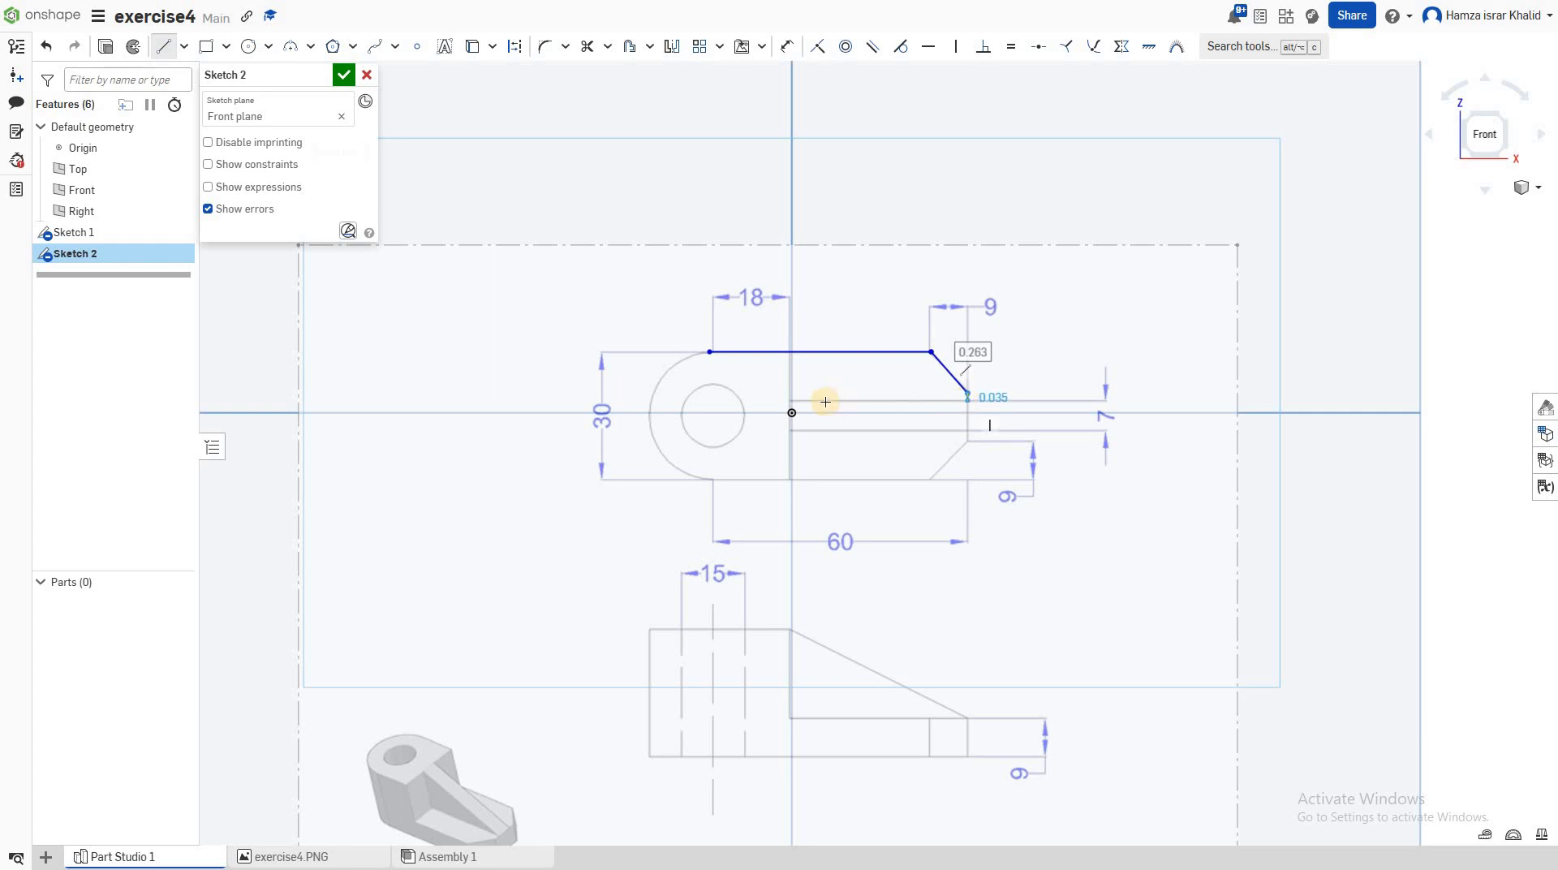
{"action": "left_click", "coordinate": [792, 400]}
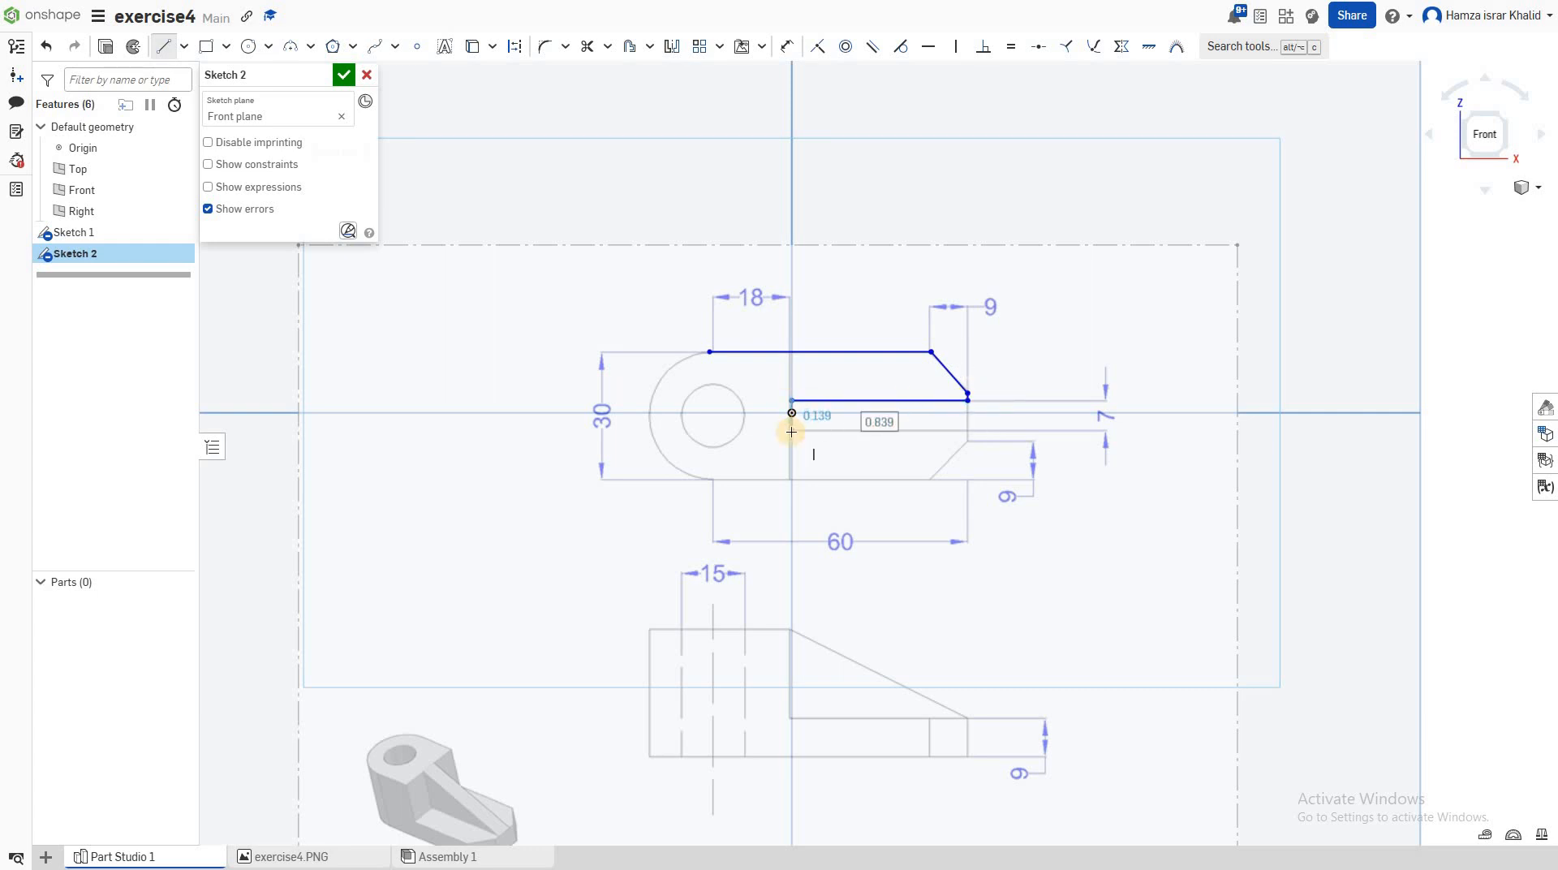
{"action": "left_click", "coordinate": [957, 433]}
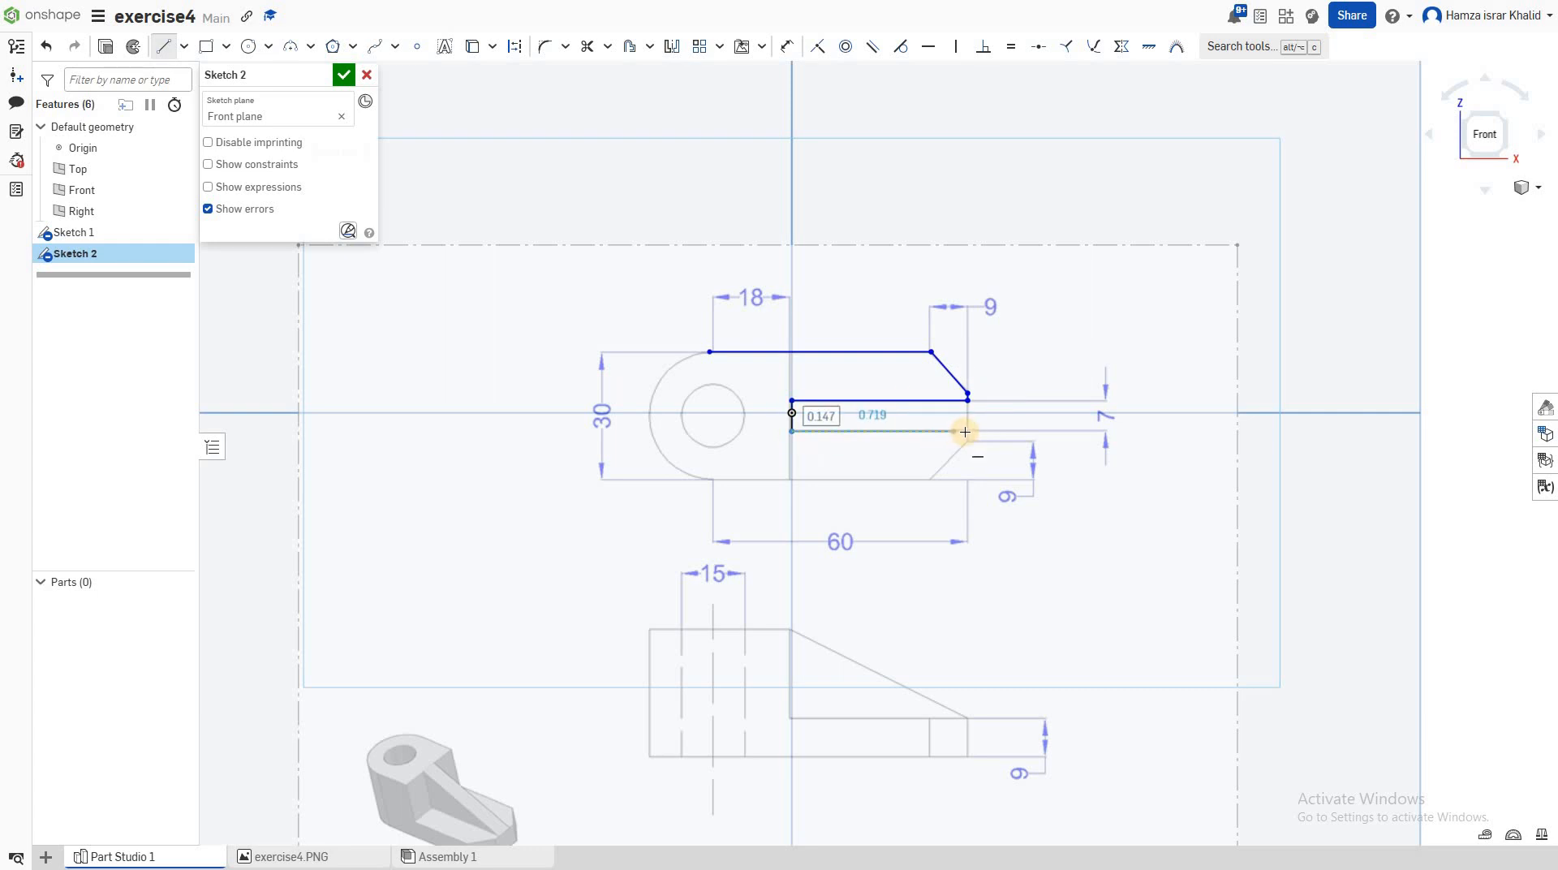
{"action": "left_click", "coordinate": [966, 431]}
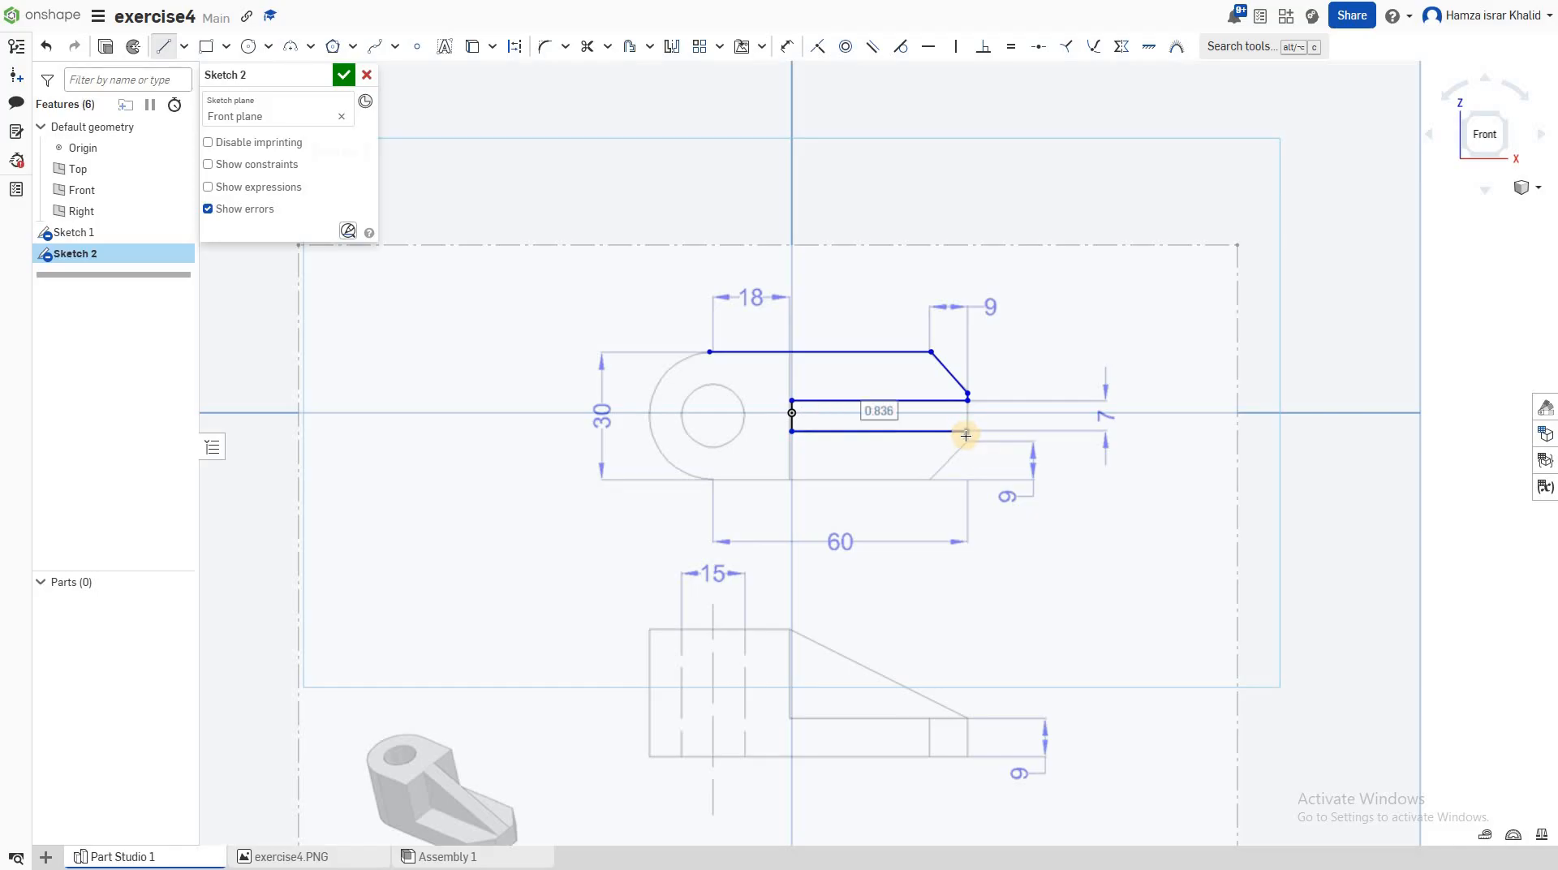
- Trace the lower chamfer, about 0.25 long, and the lower edge, about 1.05 long, and end the line chain
{"action": "left_click", "coordinate": [932, 478]}
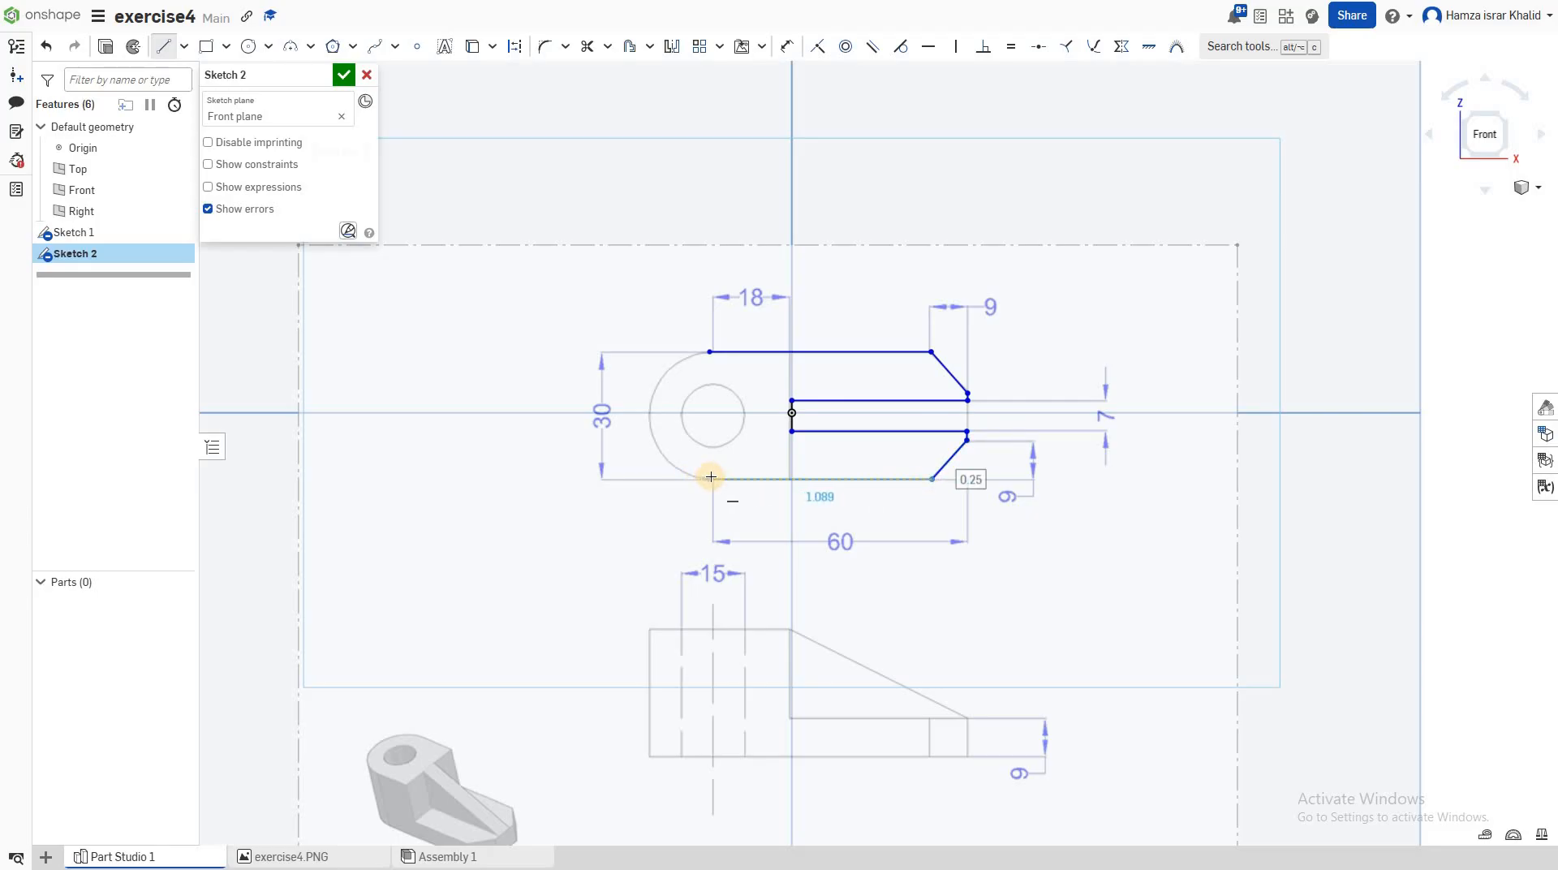
{"action": "left_click", "coordinate": [712, 477]}
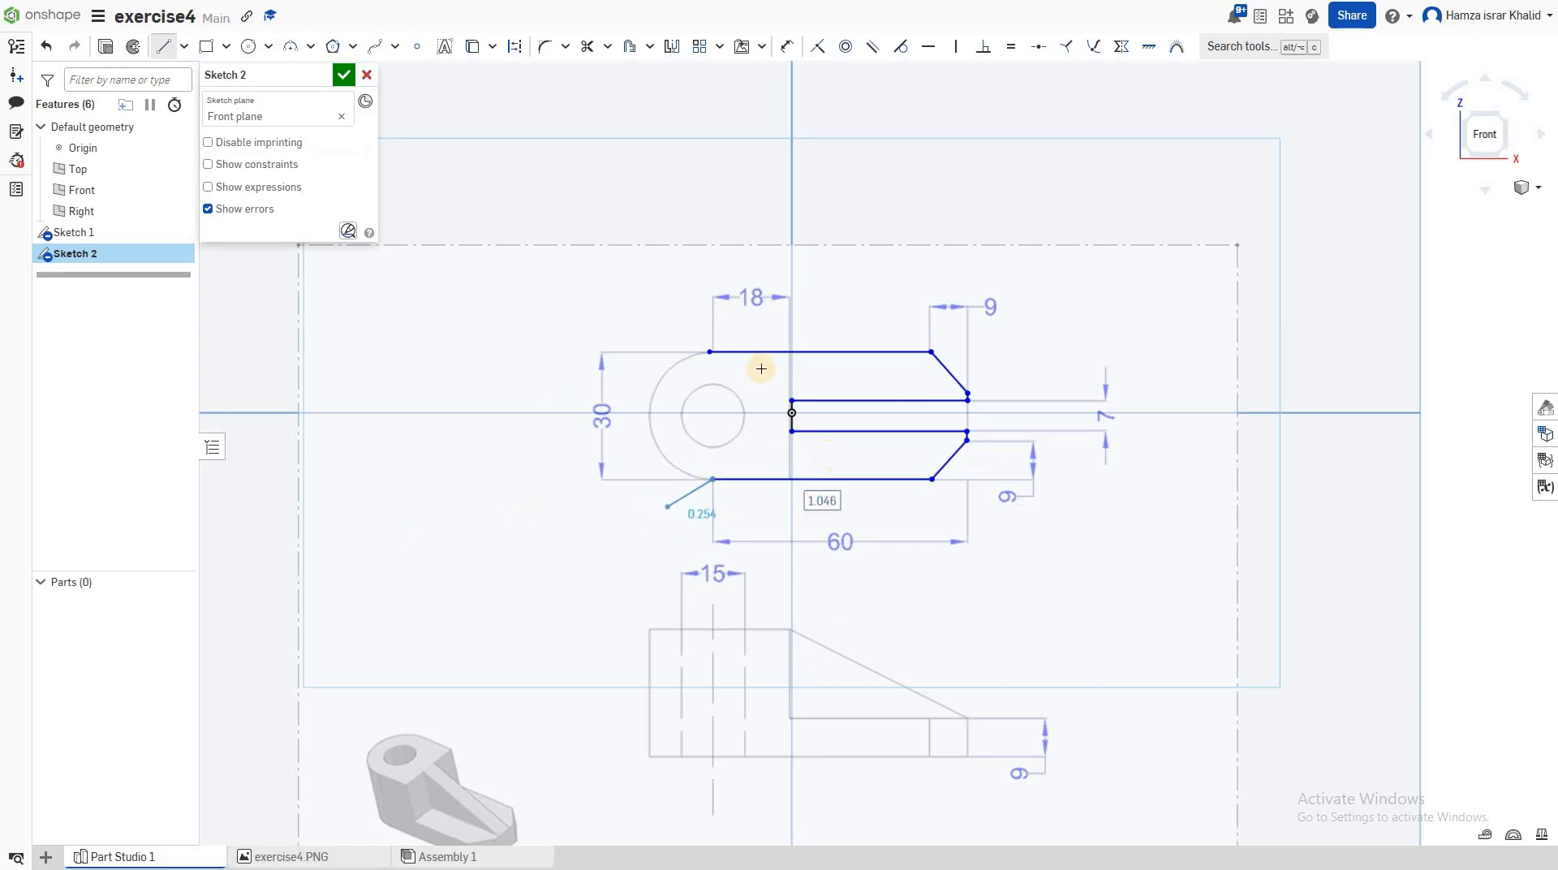
{"action": "right_click", "coordinate": [611, 316]}
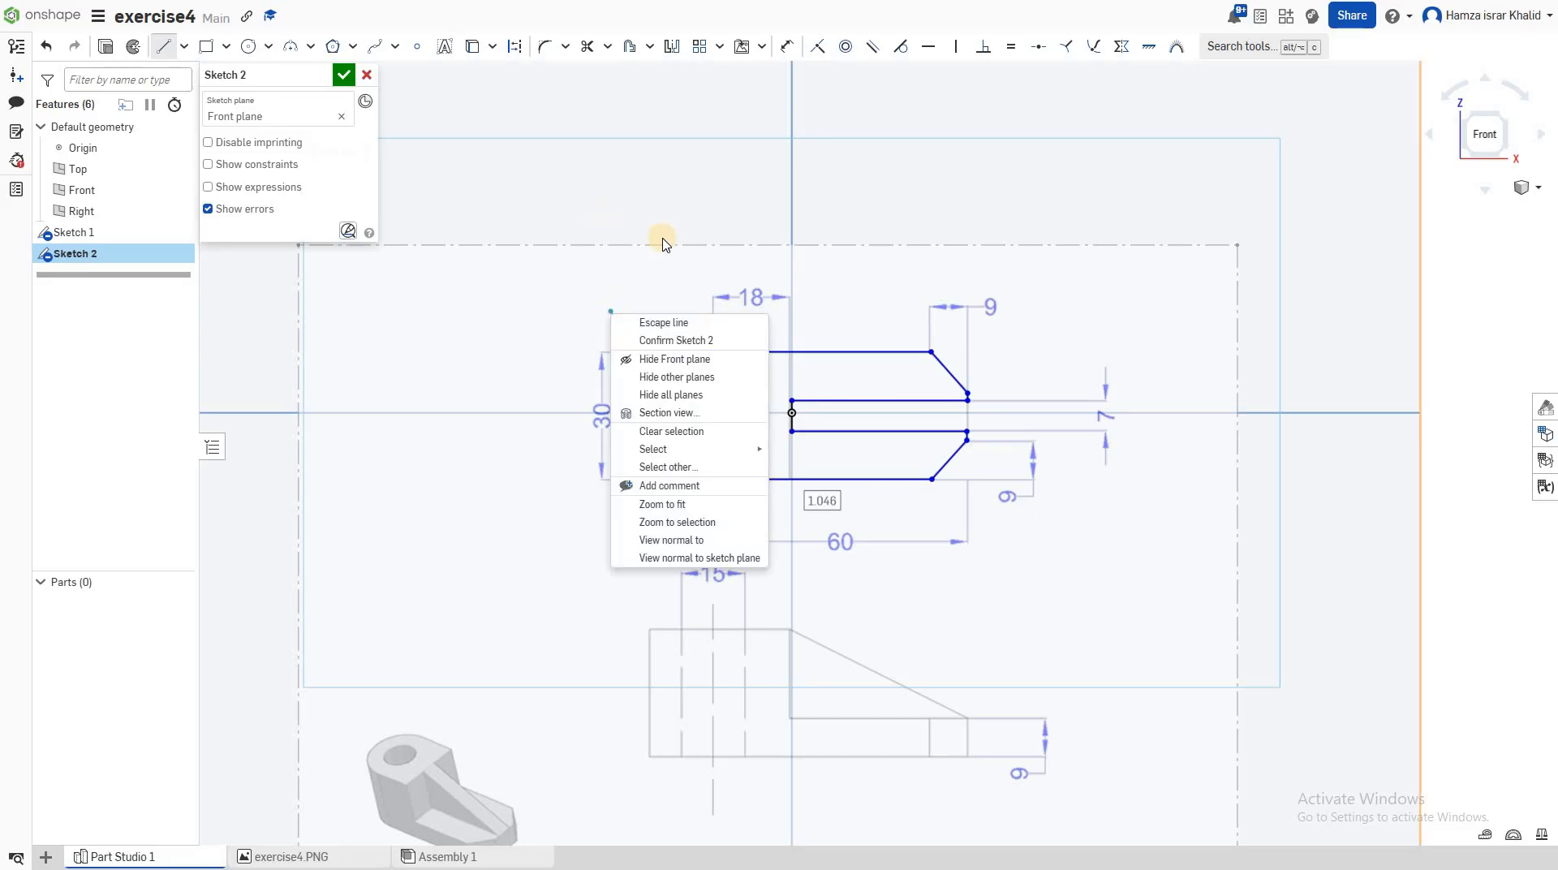
{"action": "left_click", "coordinate": [663, 323]}
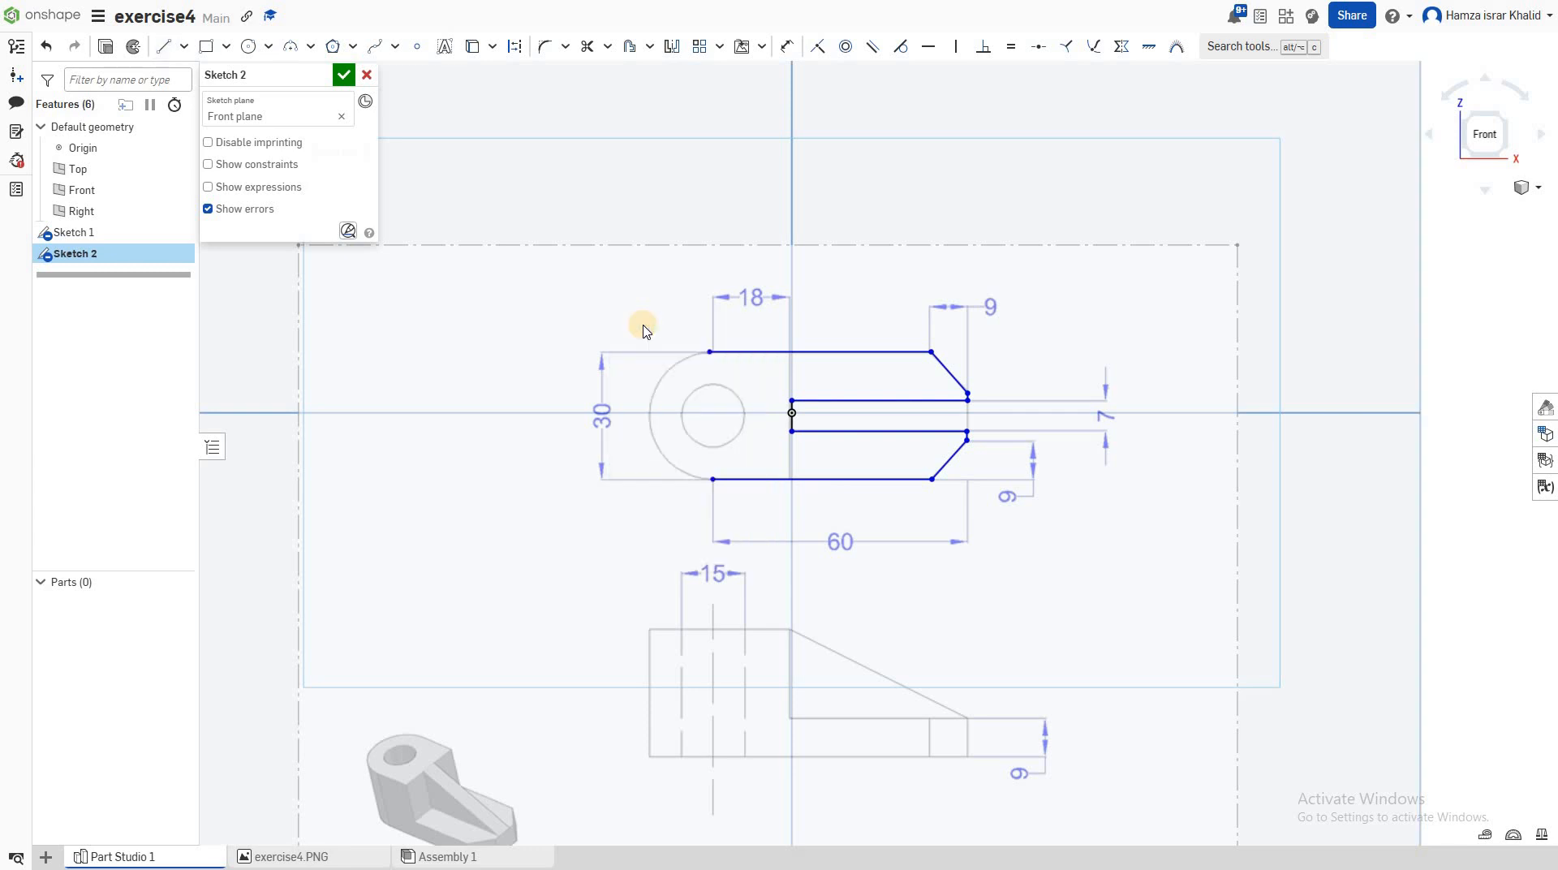
- Close the profile's rounded end with a three-point arc of about 0.30 radius between the upper and lower edge endpoints
{"action": "left_click", "coordinate": [325, 244]}
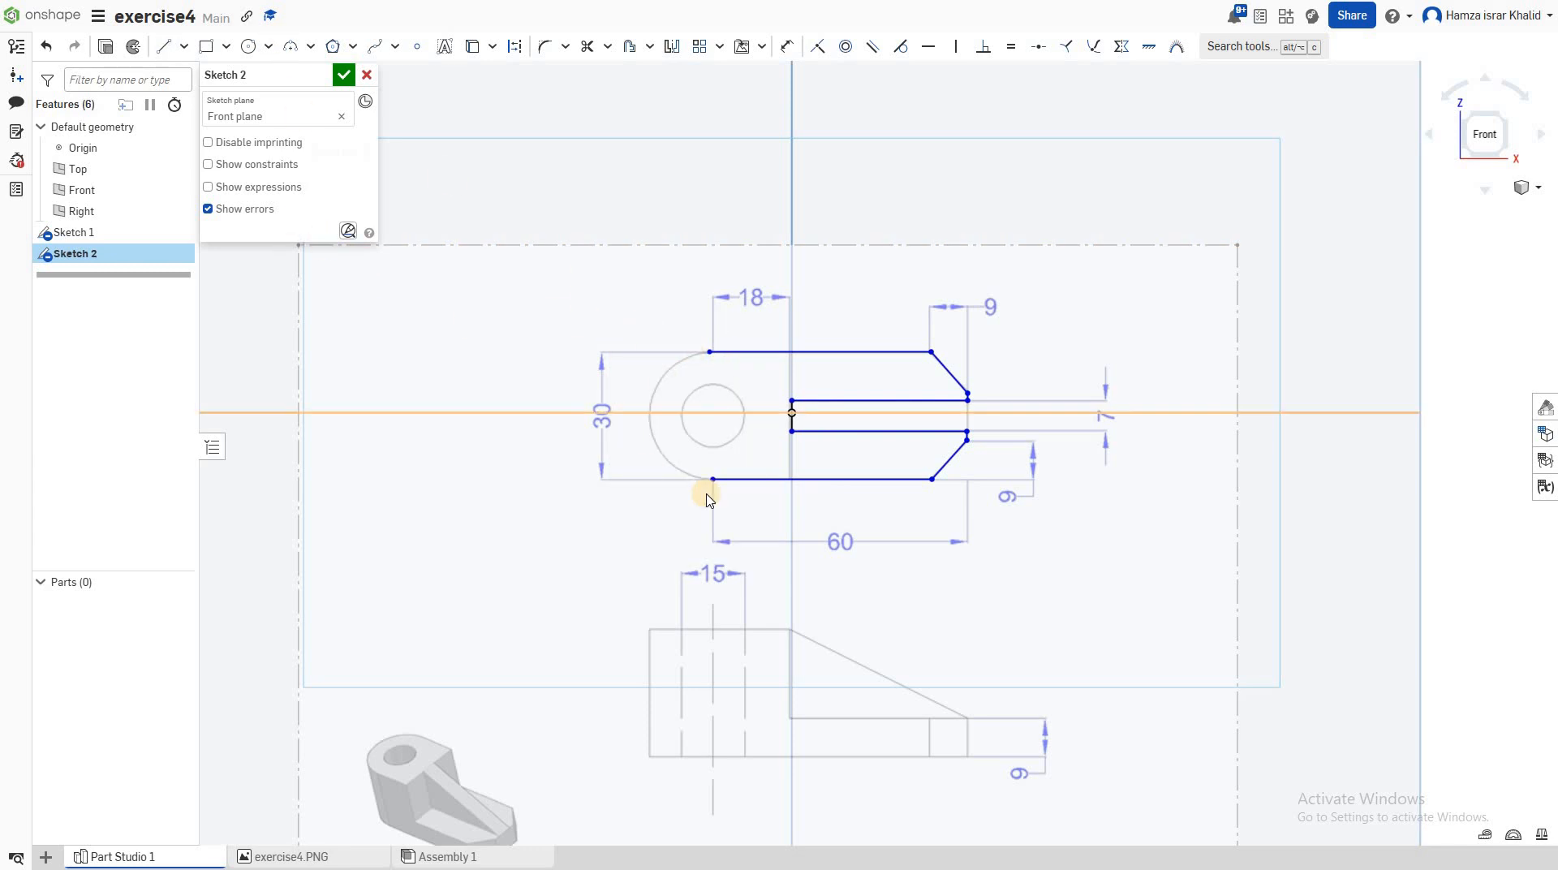
{"action": "left_click", "coordinate": [311, 50]}
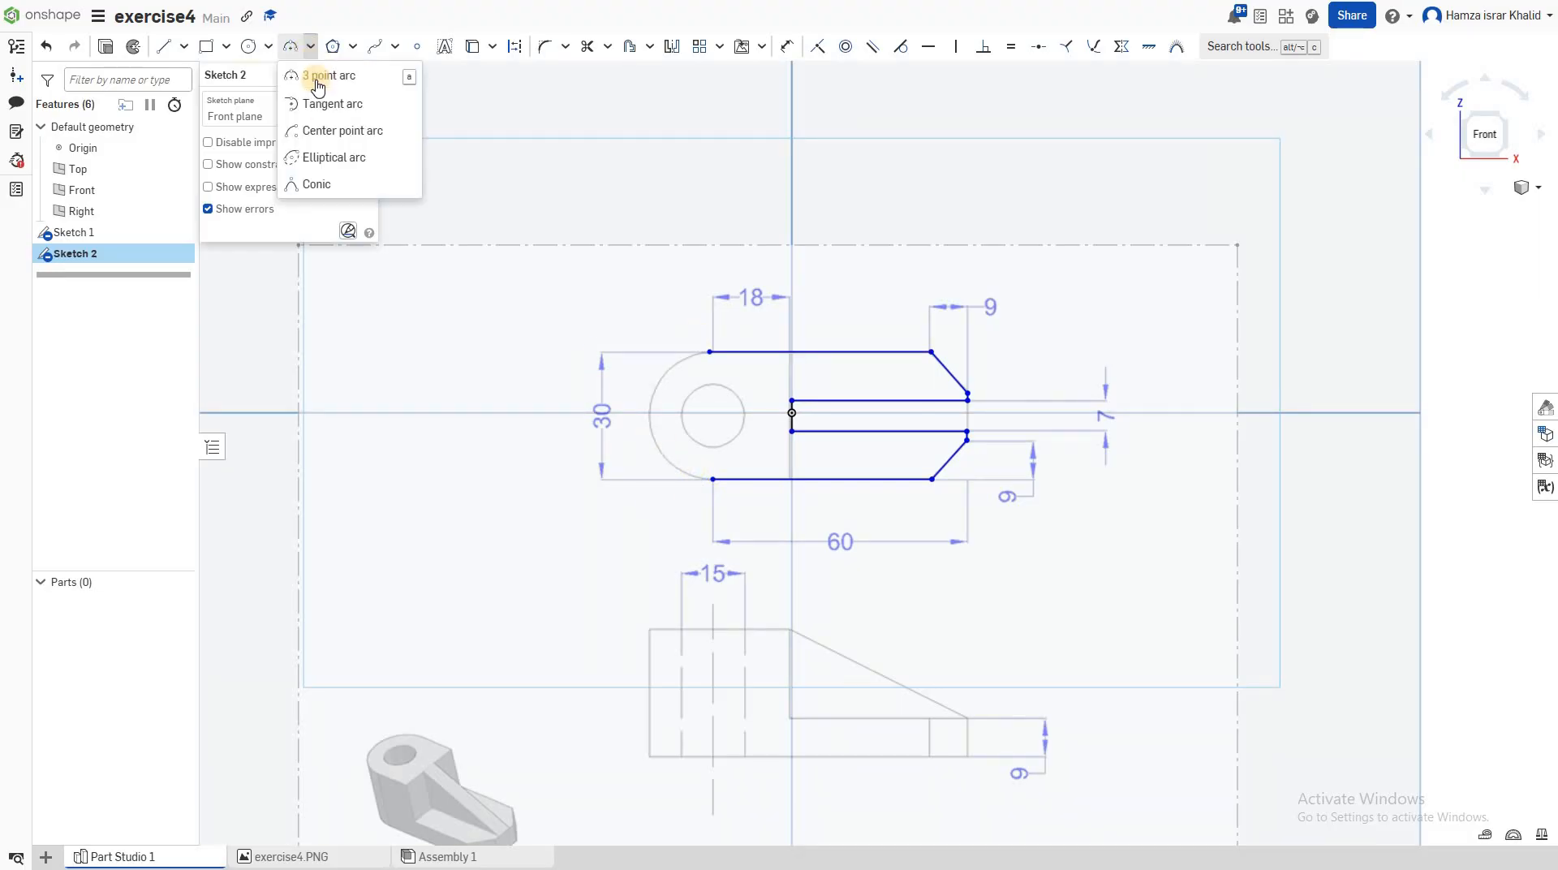
{"action": "left_click", "coordinate": [707, 427]}
{"action": "left_click", "coordinate": [706, 349]}
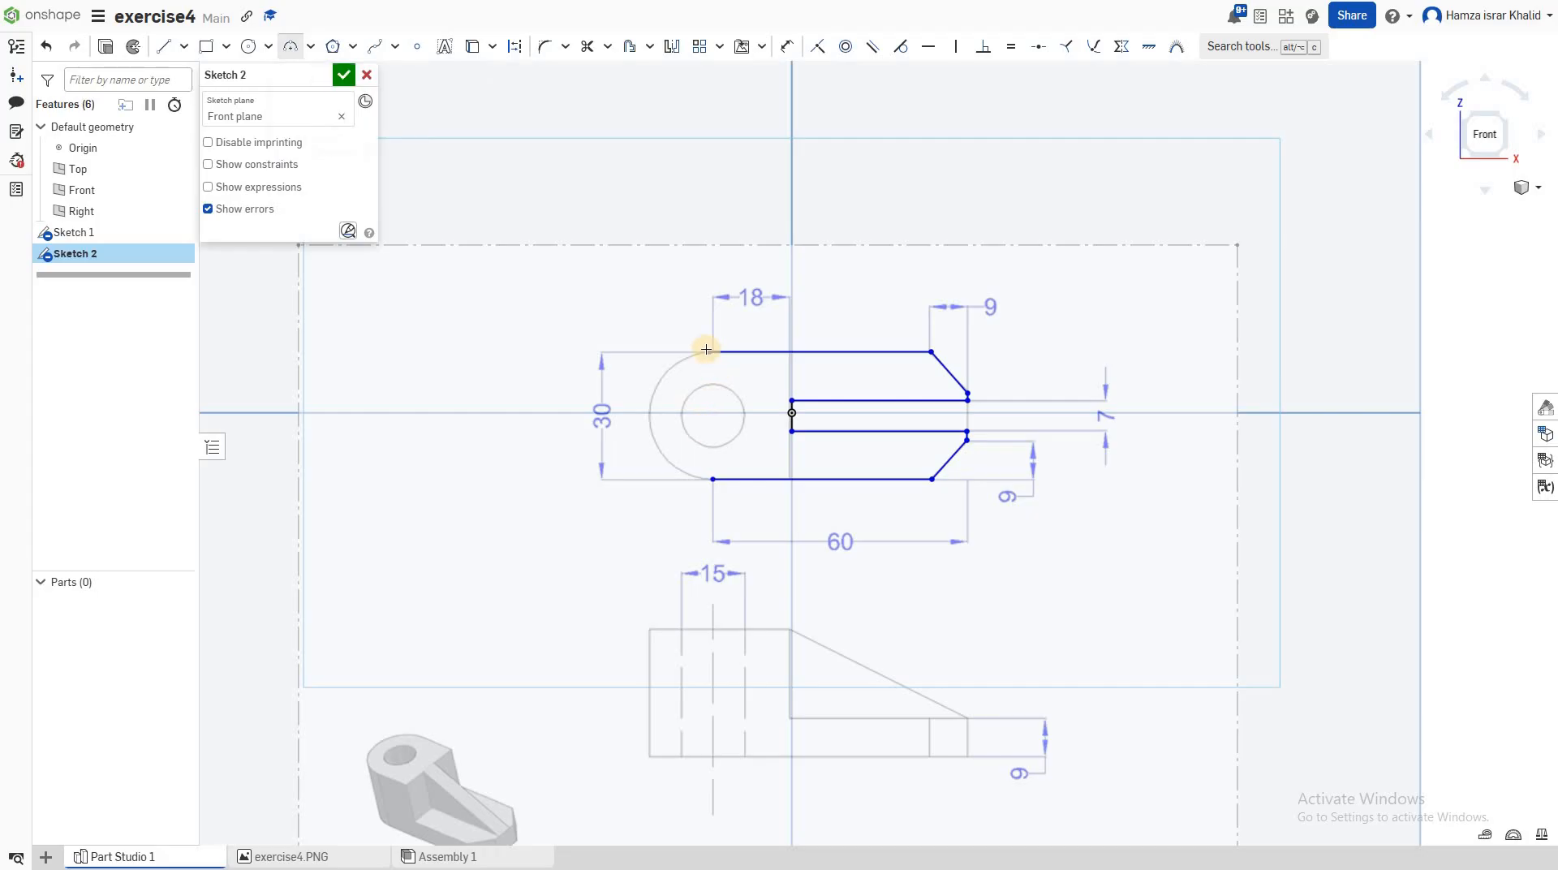
{"action": "left_click", "coordinate": [713, 479]}
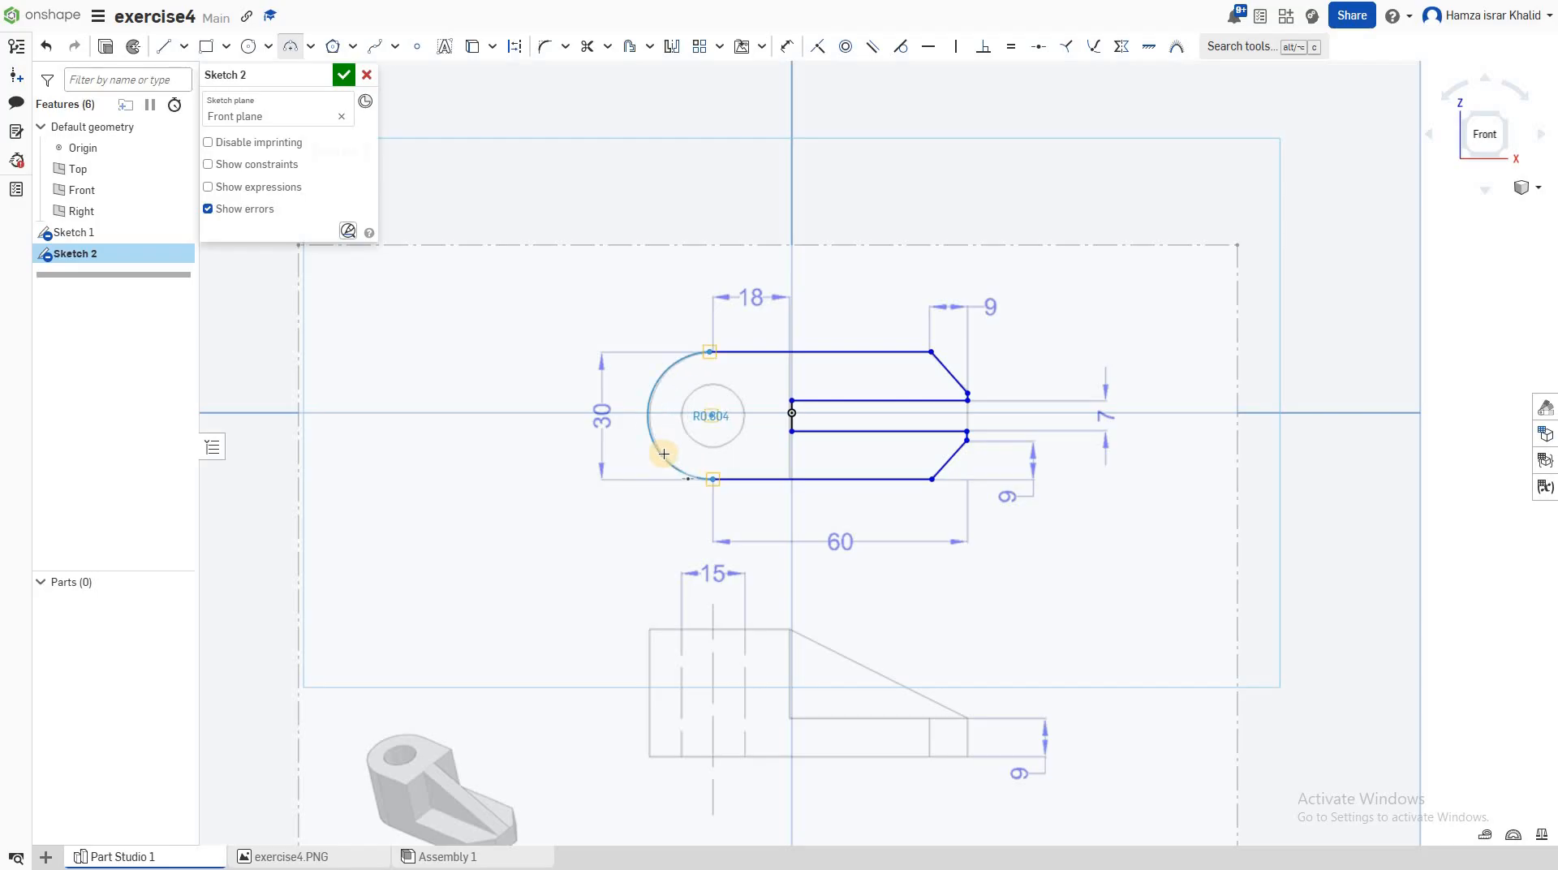
{"action": "left_click", "coordinate": [664, 454]}
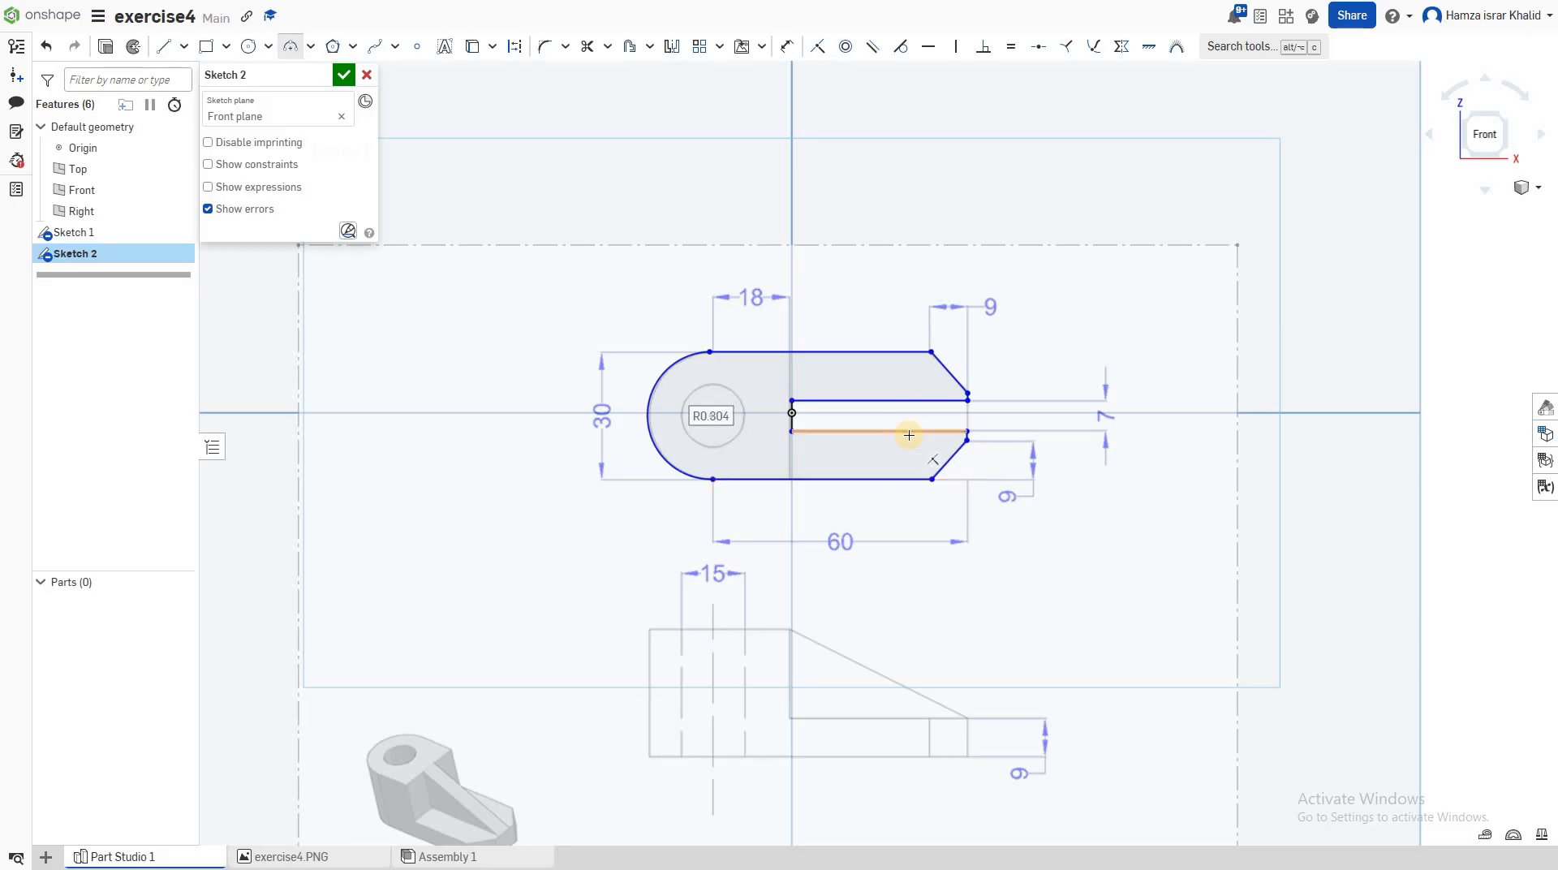
{"action": "right_click_drag", "start_coordinate": [998, 482], "coordinate": [1003, 434]}
{"action": "left_click", "coordinate": [1484, 121]}
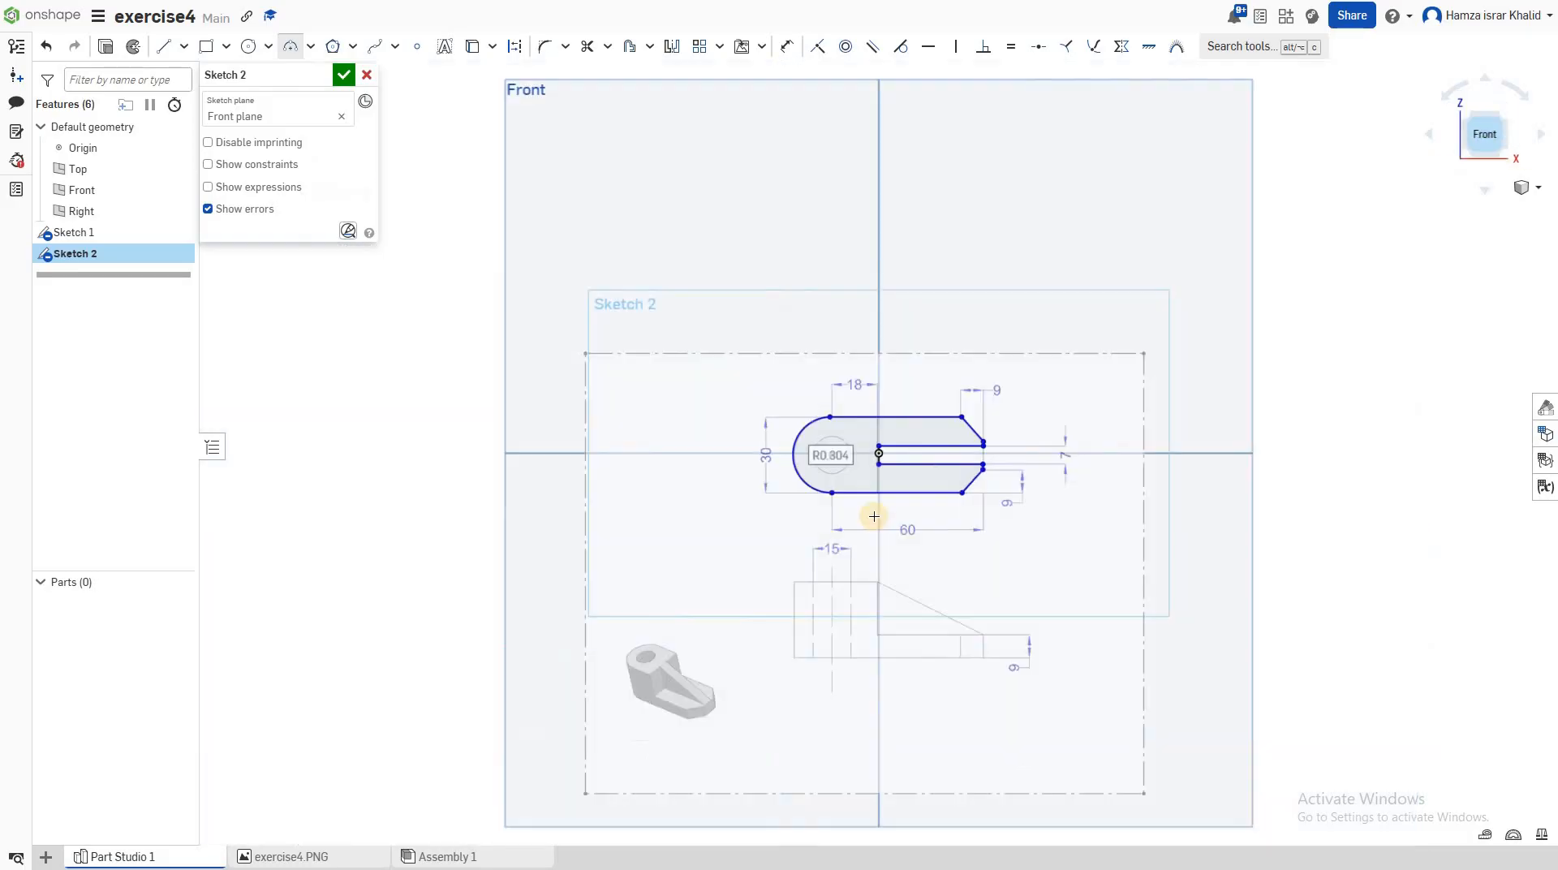
{"action": "scroll", "coordinate": [837, 463], "scroll_direction": "up", "scroll_amount": 3}
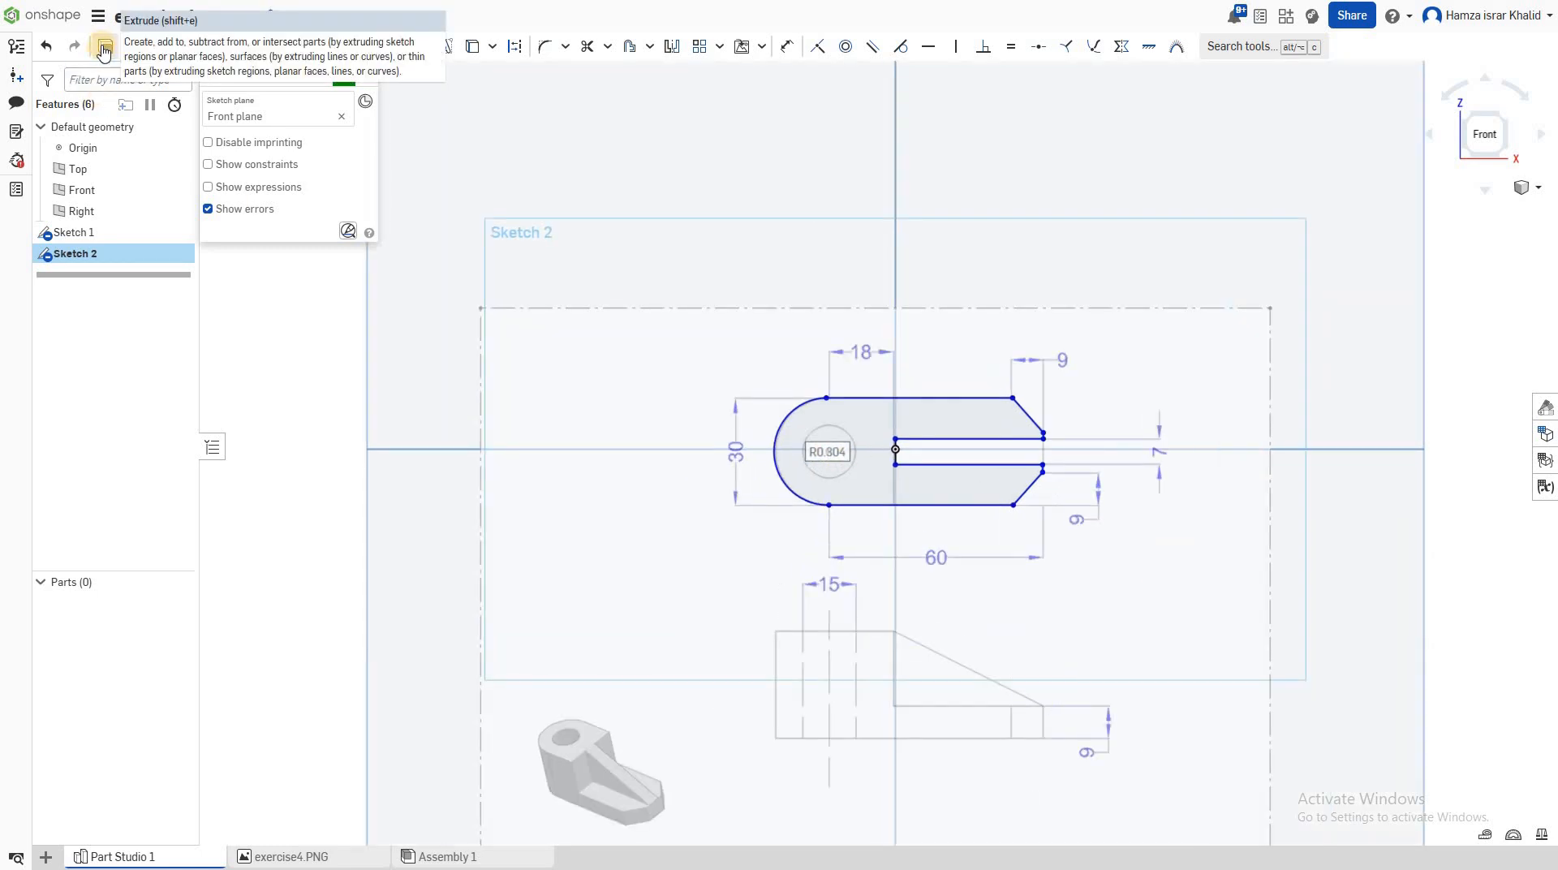
{"action": "left_click", "coordinate": [104, 50]}
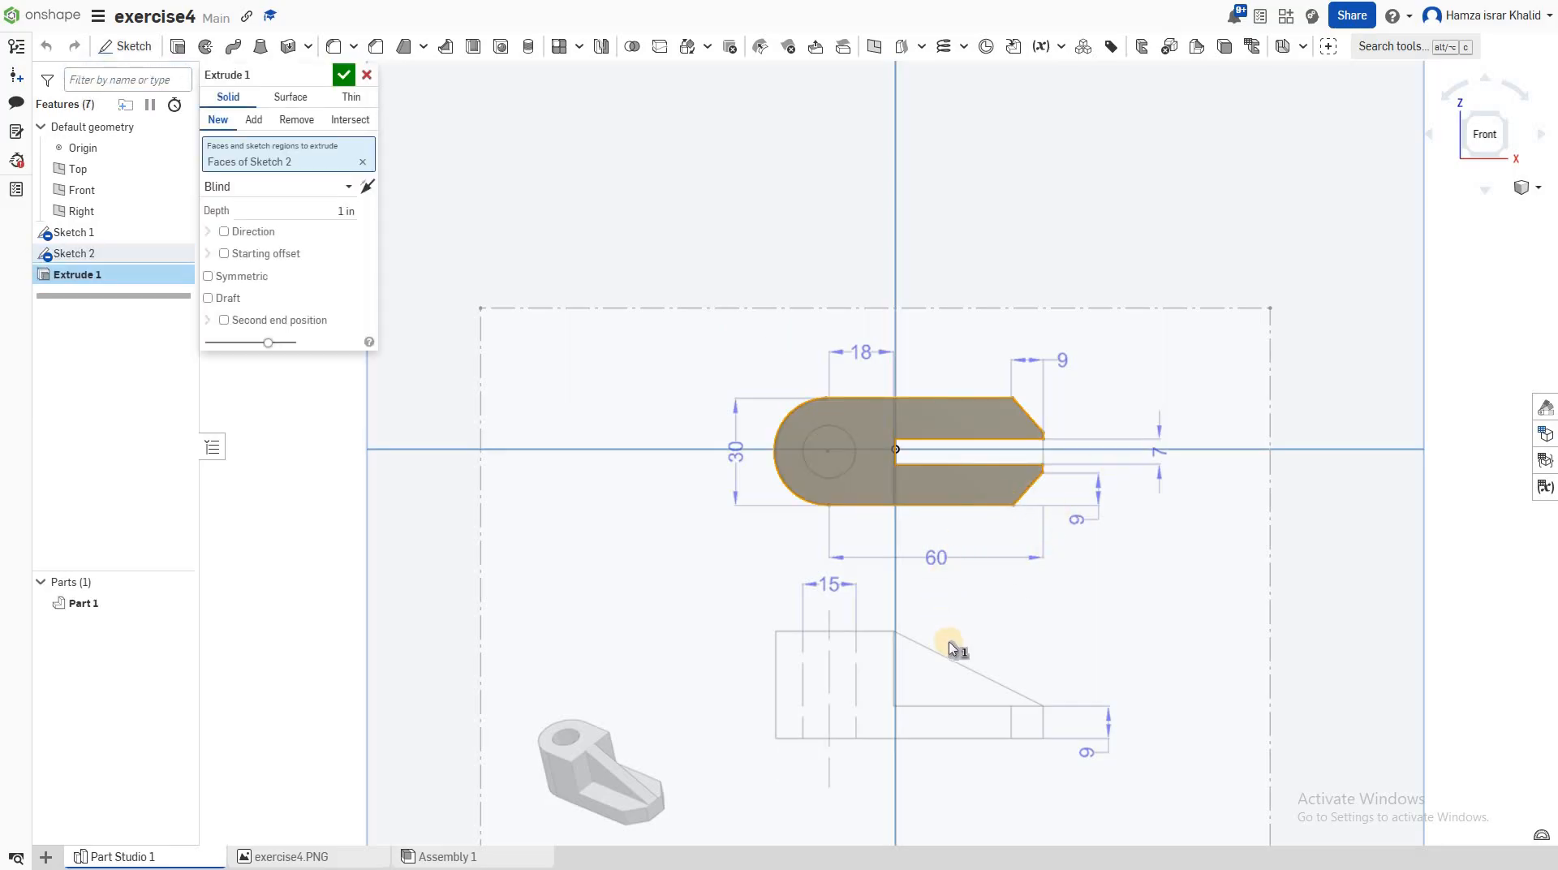
{"action": "right_click_drag", "start_coordinate": [949, 643], "coordinate": [968, 518]}
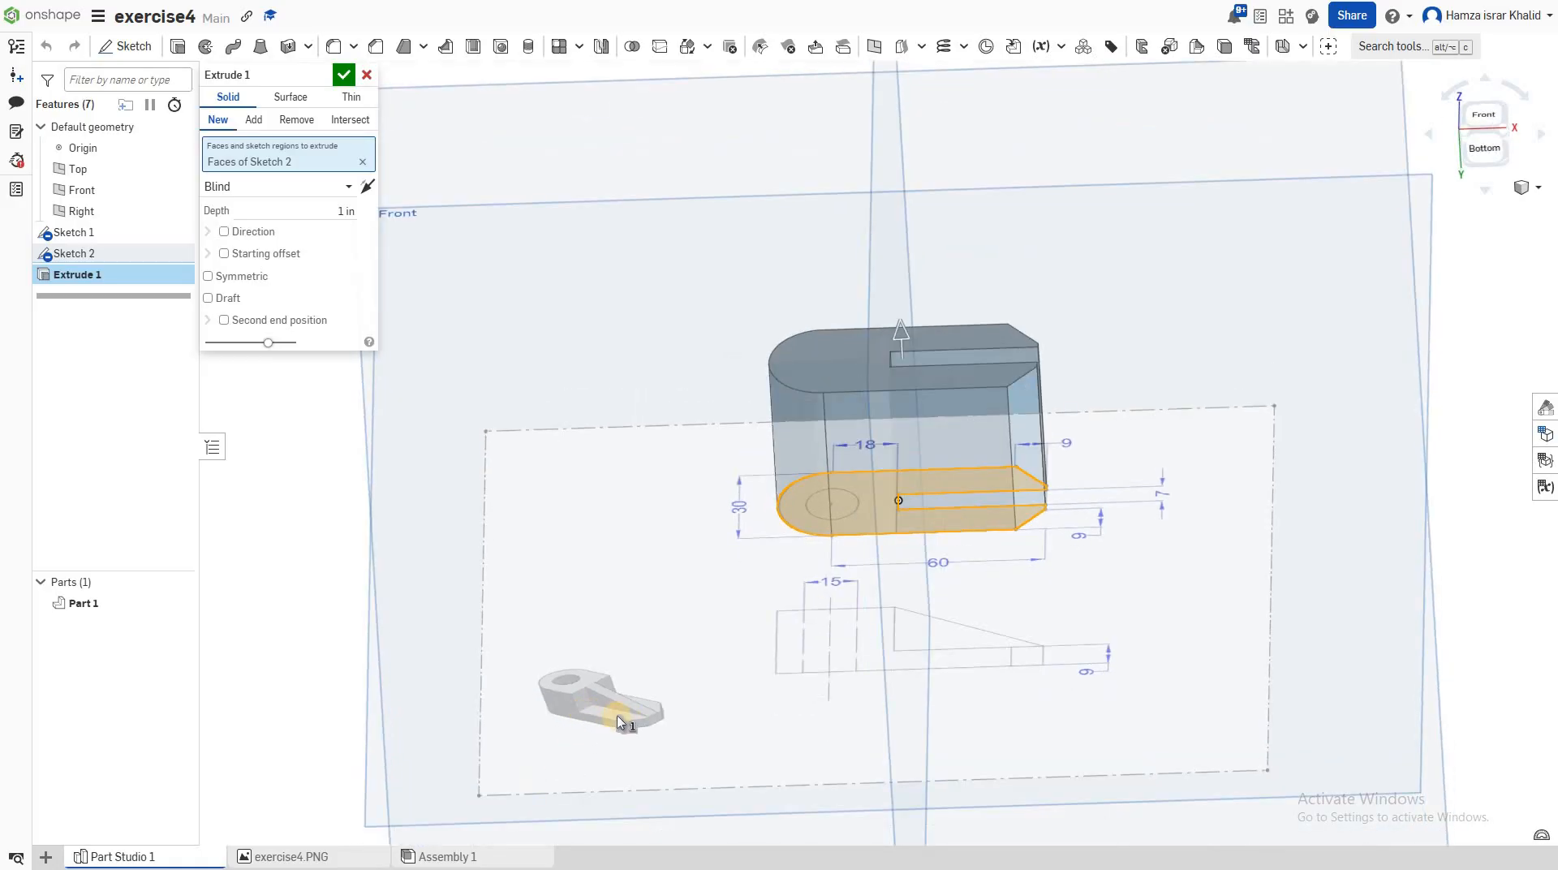
{"action": "left_click", "coordinate": [366, 78]}
- Reopen the profile sketch and draw two vertical lines, each about 0.23 long, from the slot's inner corners to the upper and lower edges
{"action": "right_click_drag", "start_coordinate": [993, 440], "coordinate": [1021, 446]}
{"action": "left_click", "coordinate": [1497, 142]}
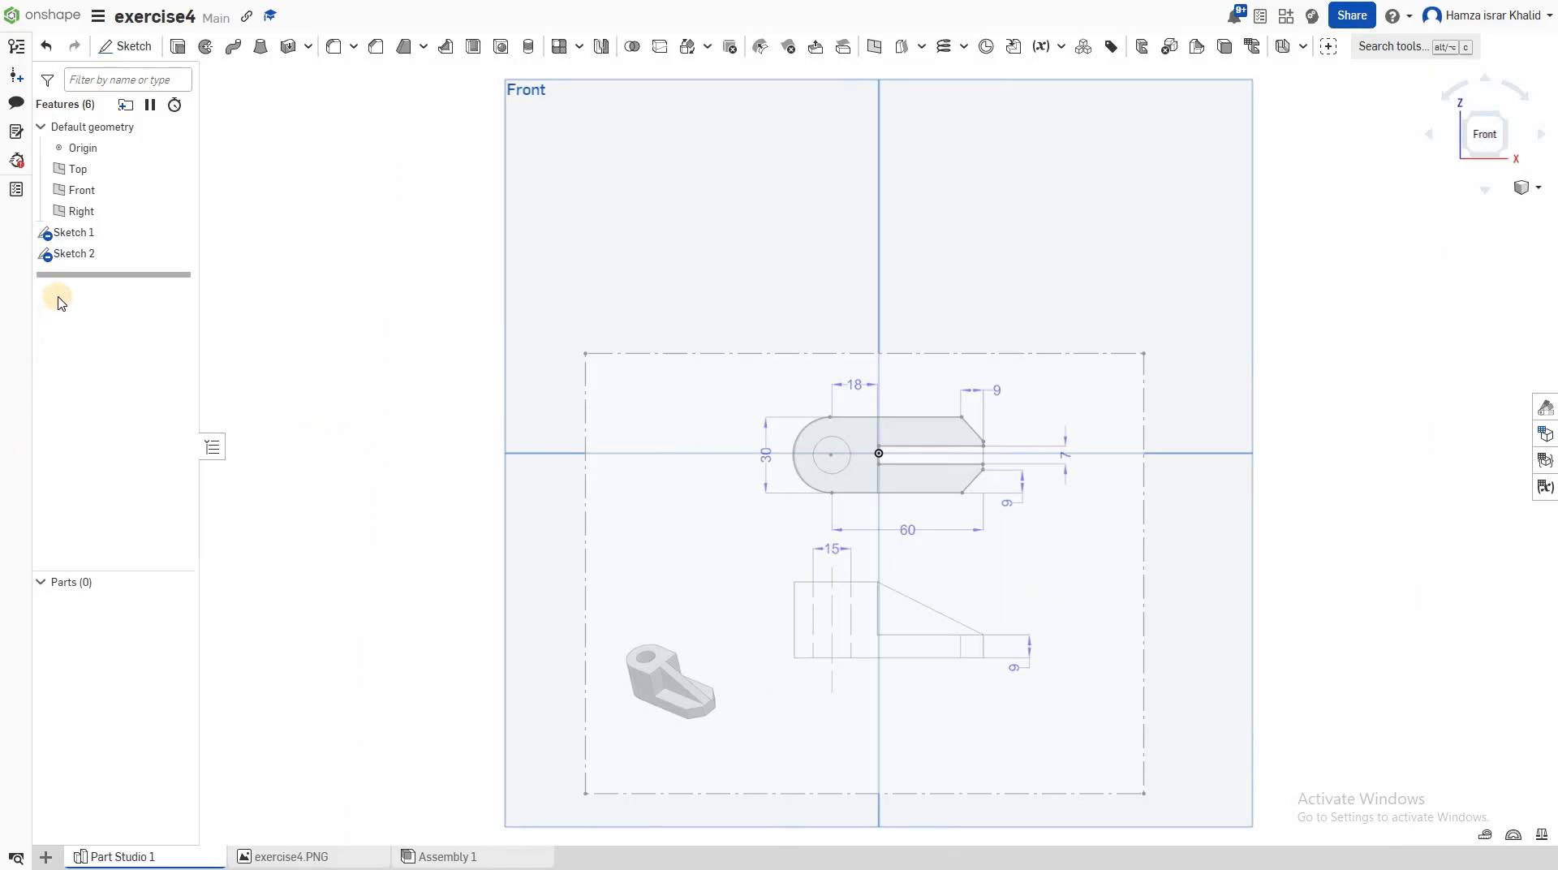
{"action": "right_click", "coordinate": [71, 256]}
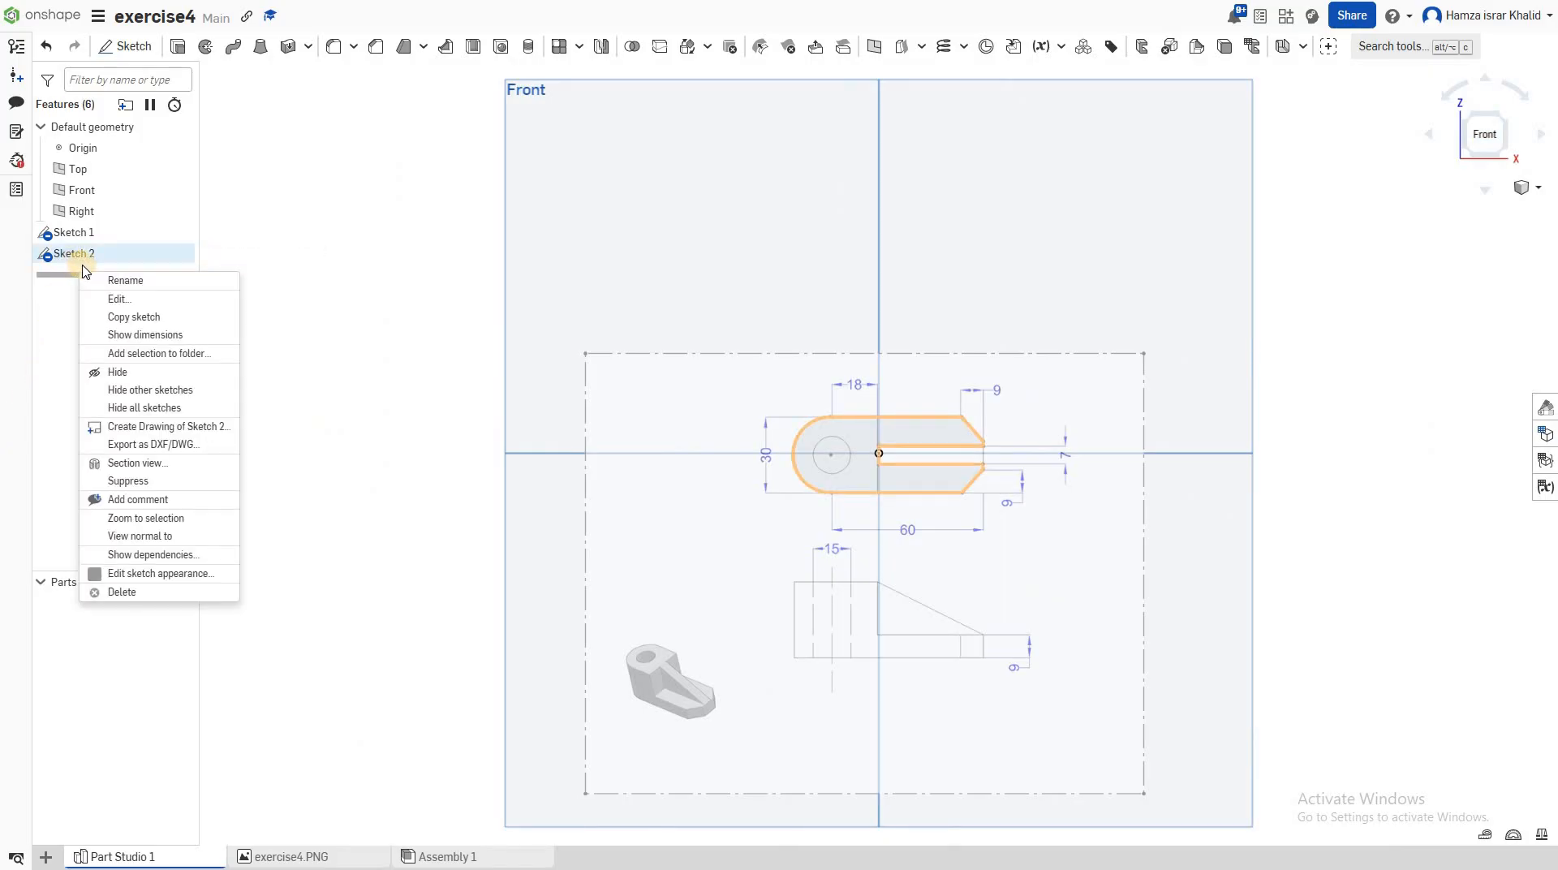
{"action": "left_click", "coordinate": [114, 299]}
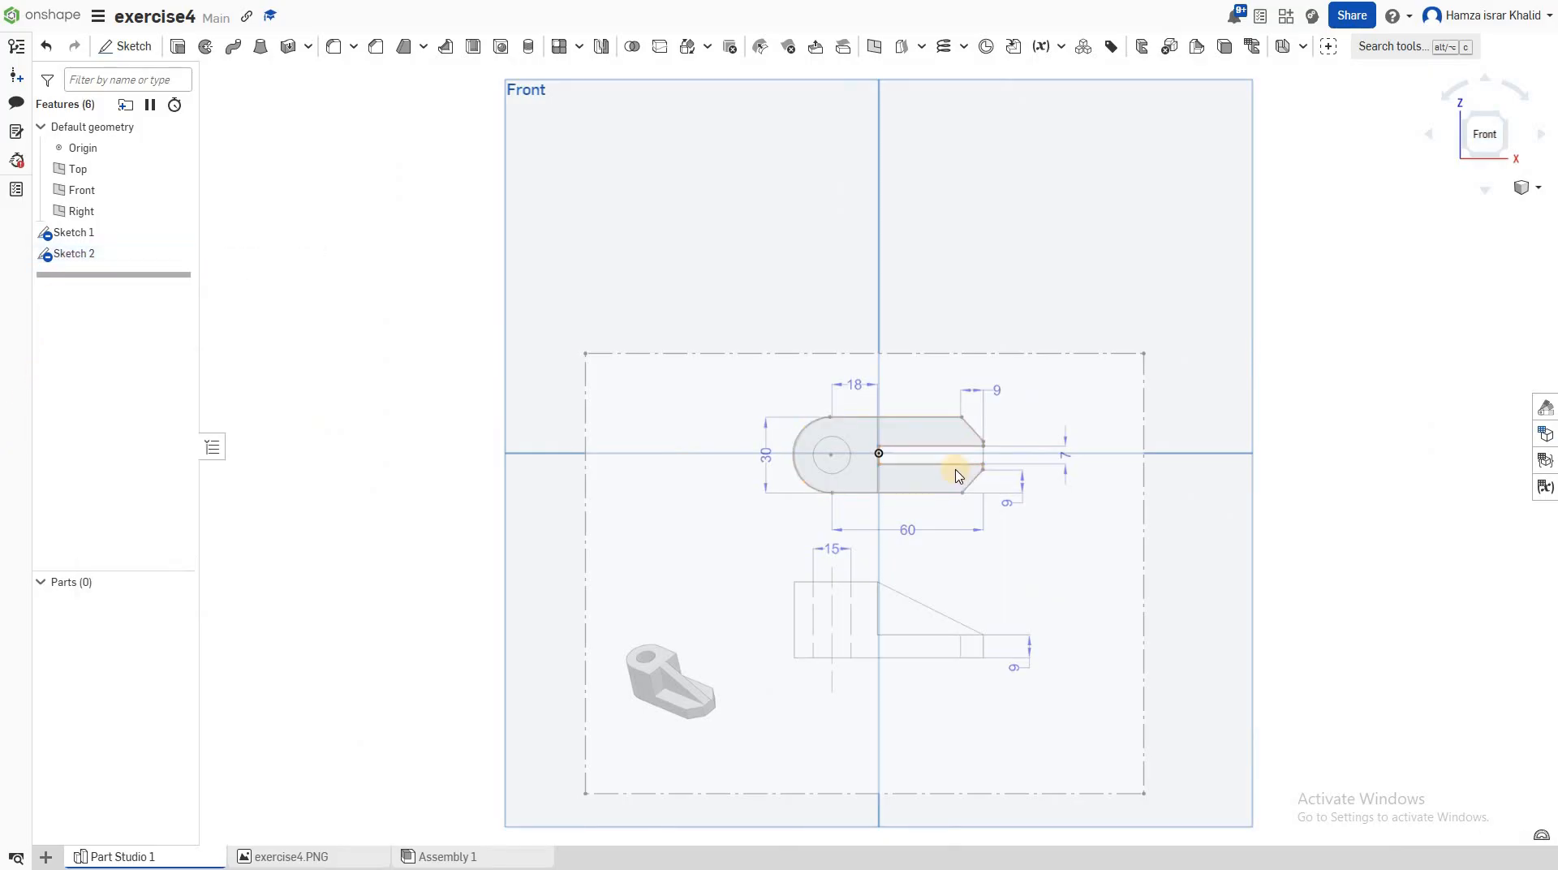
{"action": "scroll", "coordinate": [880, 446], "scroll_direction": "up", "scroll_amount": 5}
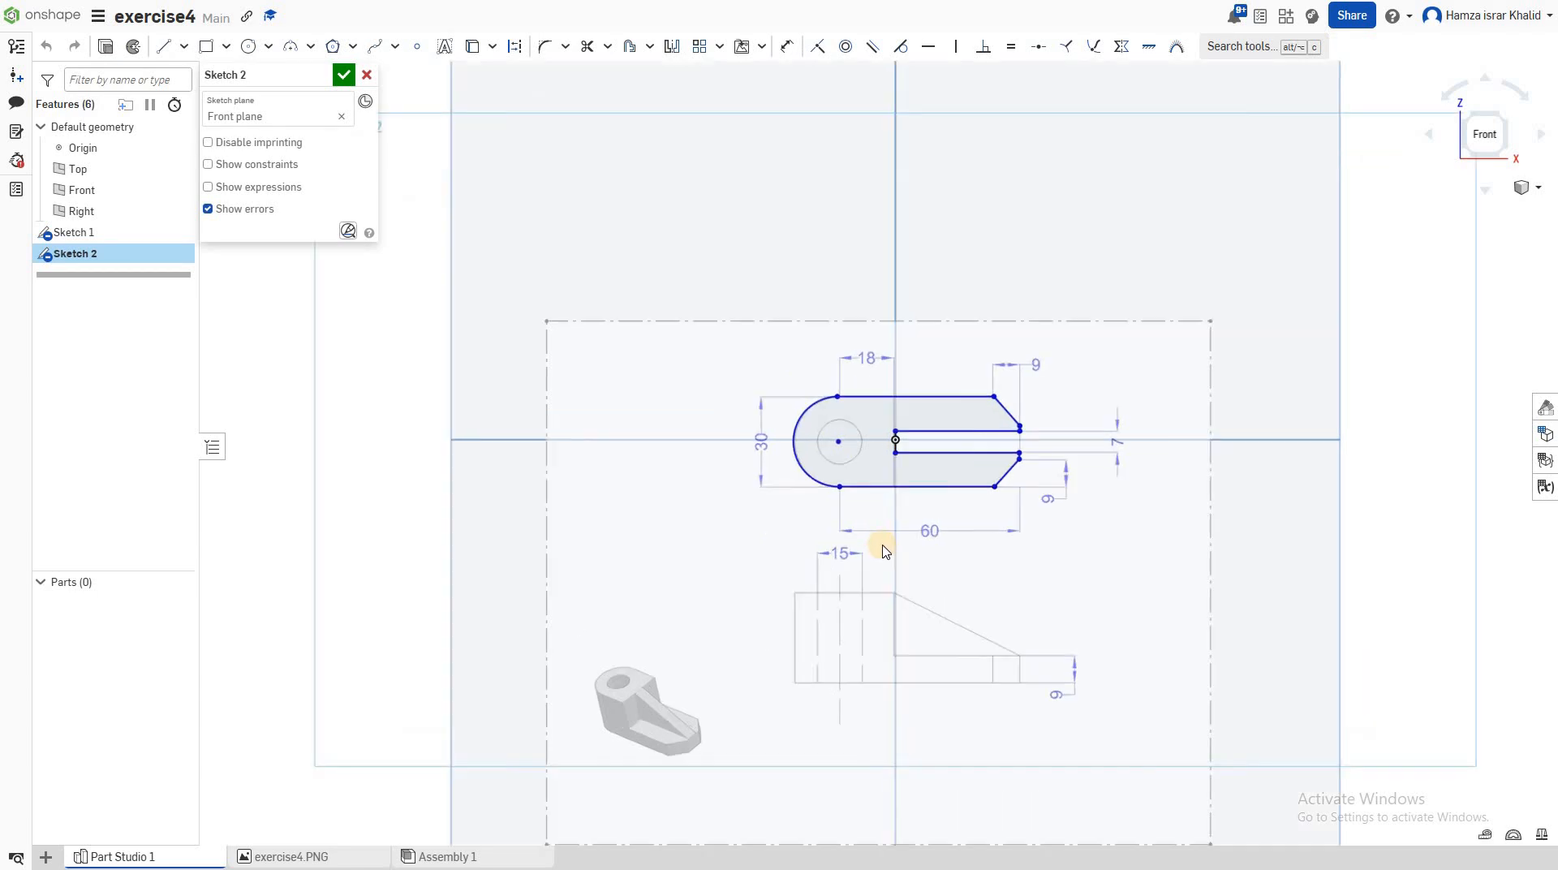
{"action": "scroll", "coordinate": [958, 428], "scroll_direction": "up", "scroll_amount": 3}
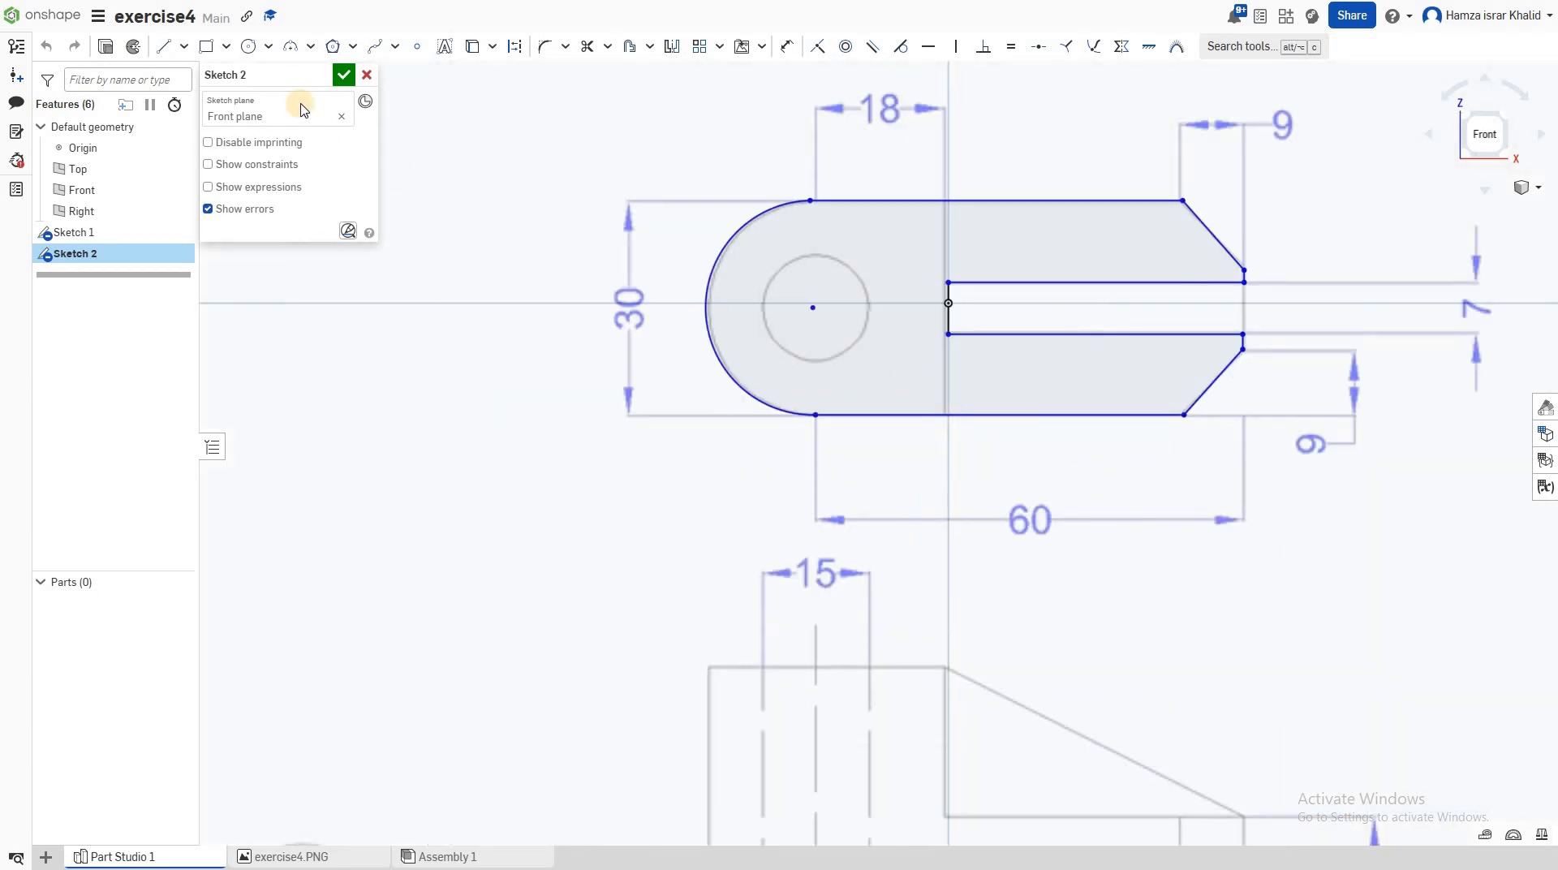
{"action": "left_click", "coordinate": [167, 47]}
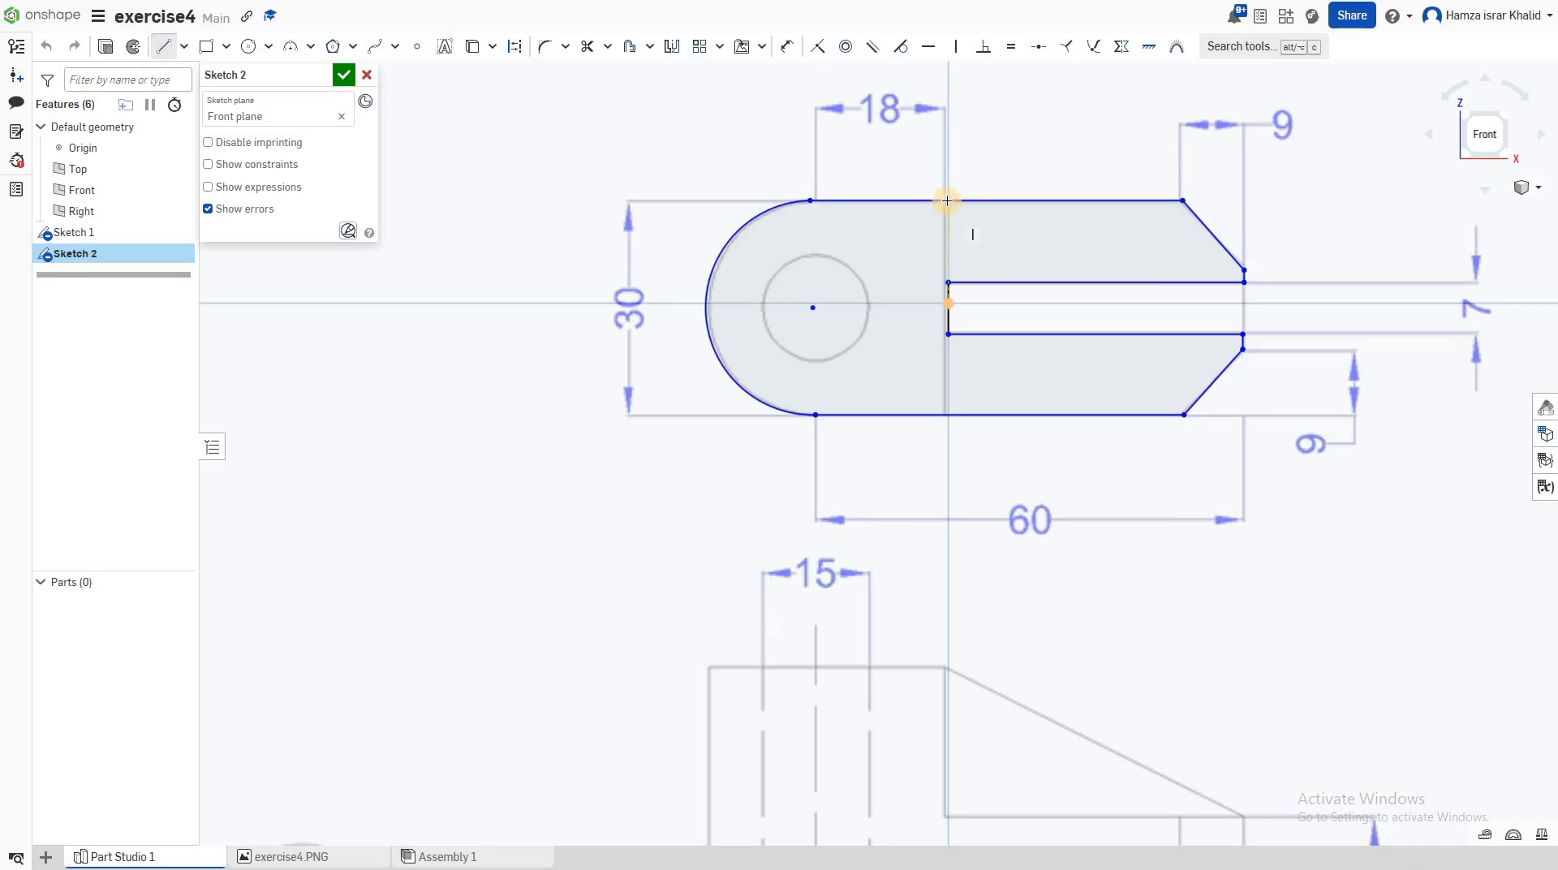
{"action": "left_click", "coordinate": [950, 284]}
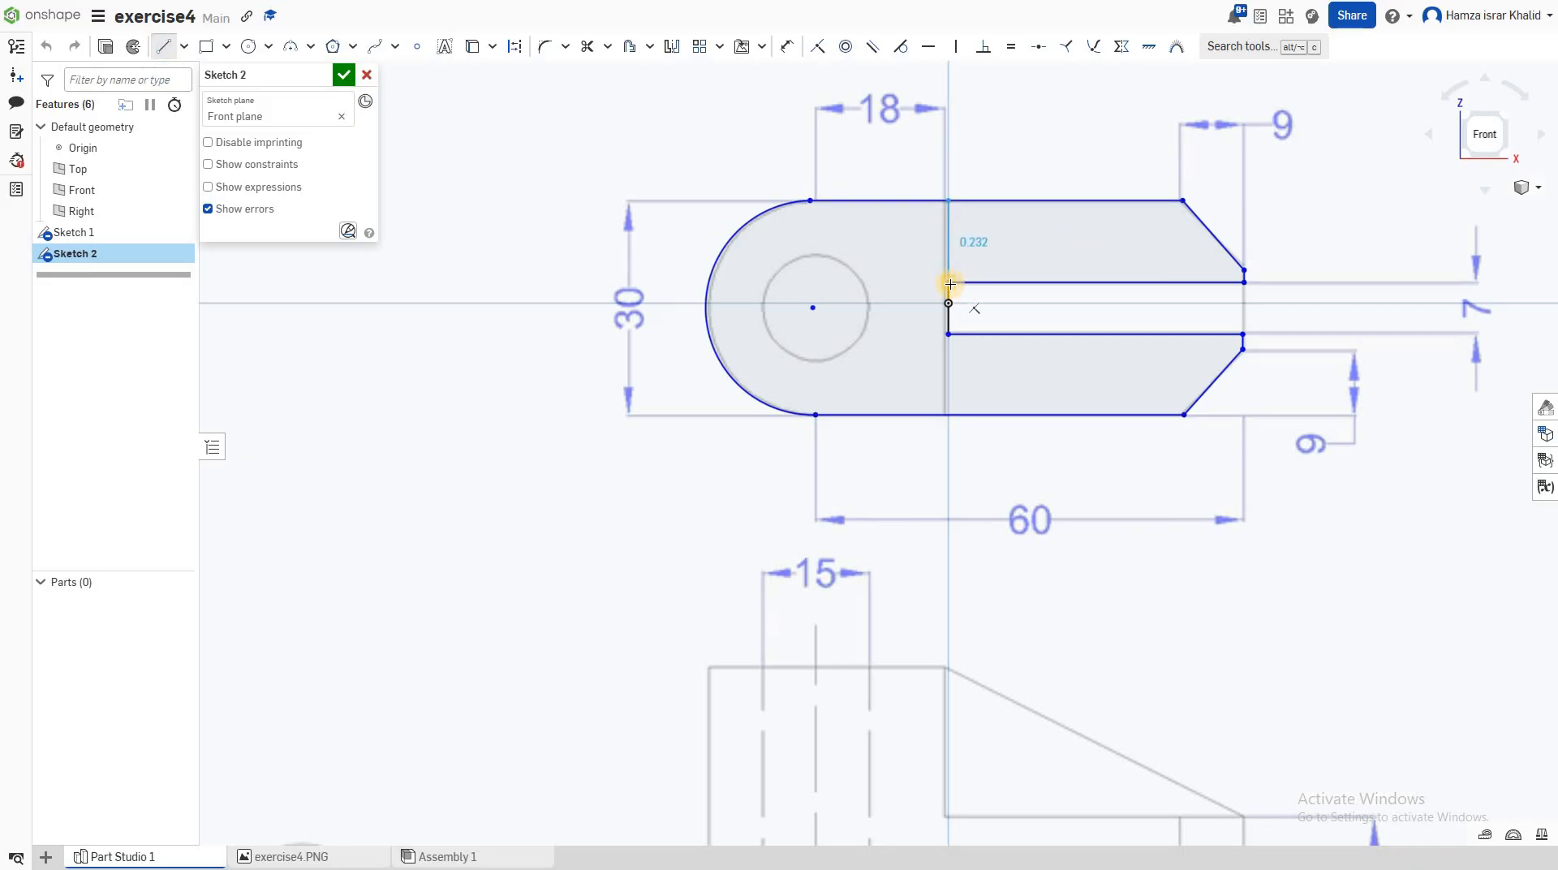
{"action": "left_click", "coordinate": [947, 335]}
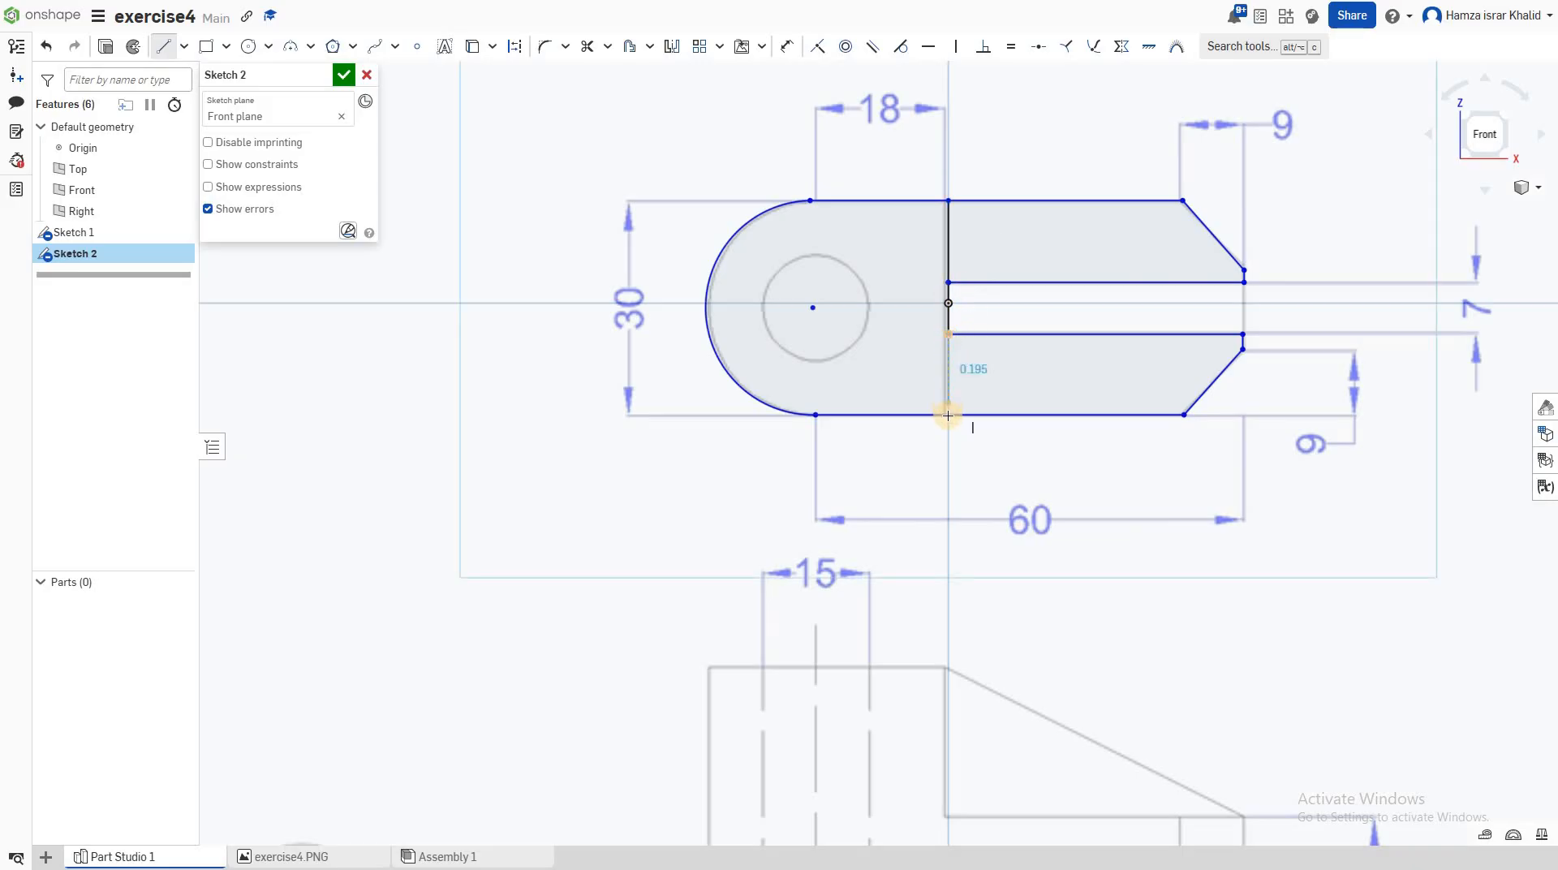
{"action": "left_click", "coordinate": [948, 415]}
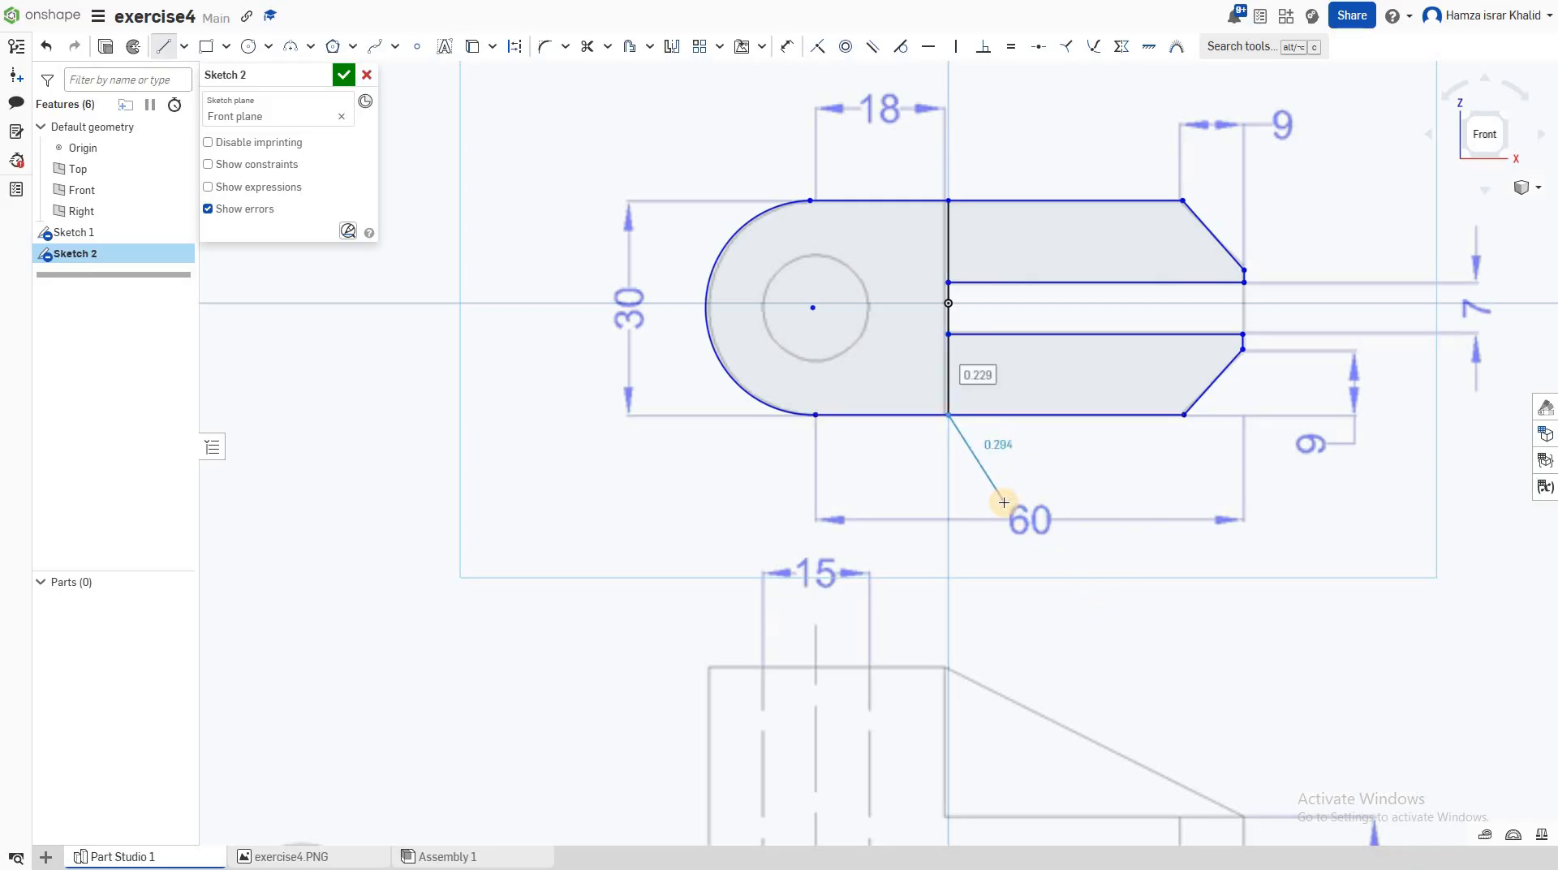
{"action": "key", "text": "Escape"}
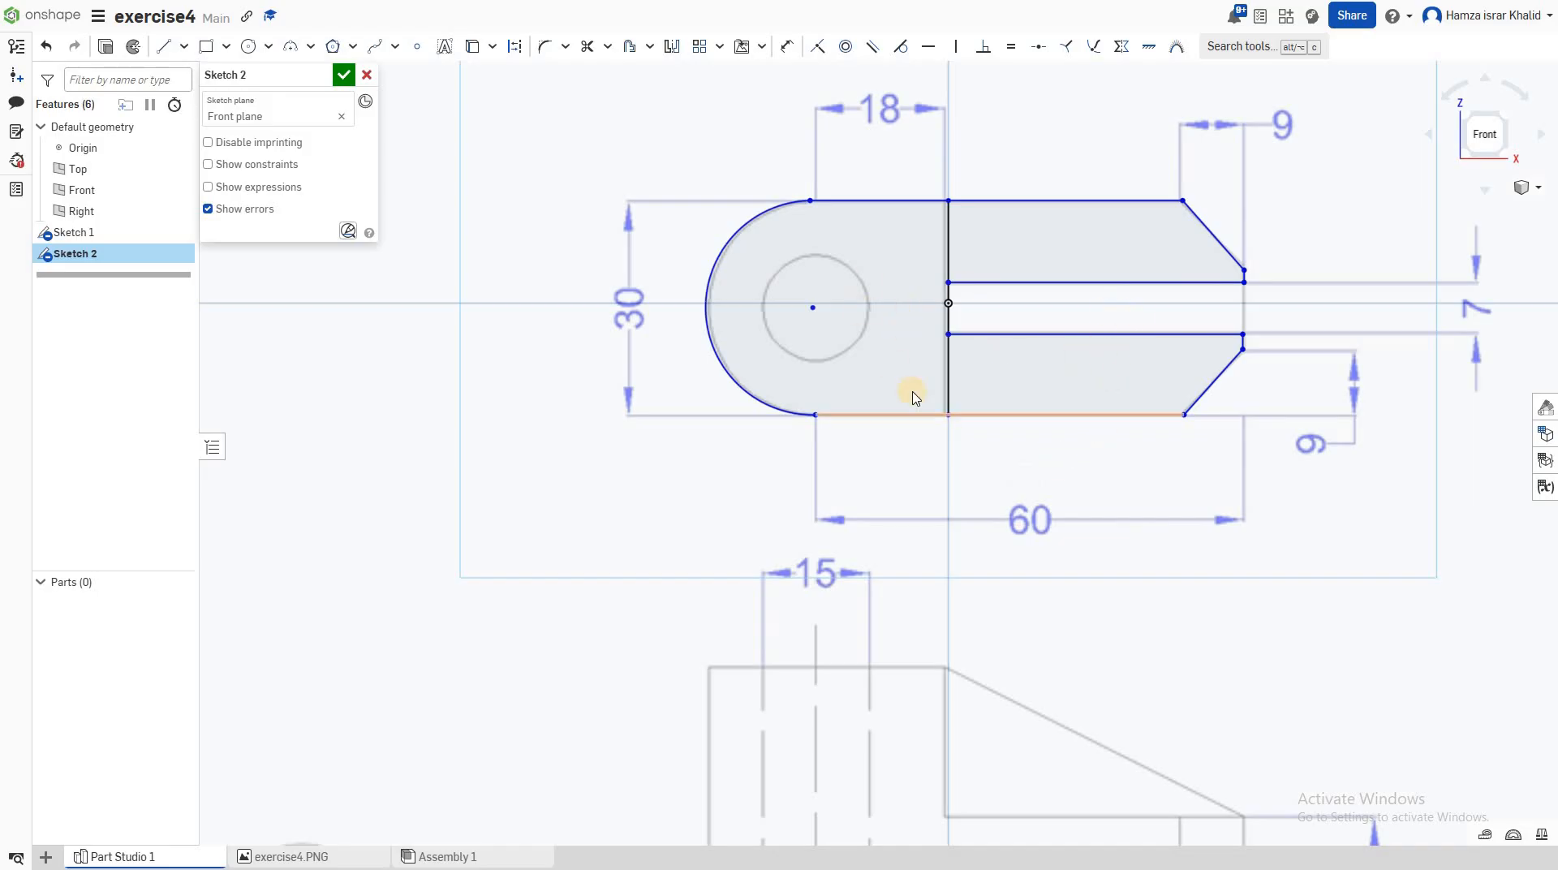
- Extrude the rounded-end region of the profile sketch as a new solid with a blind depth of 0.5 in
{"action": "left_click", "coordinate": [784, 240]}
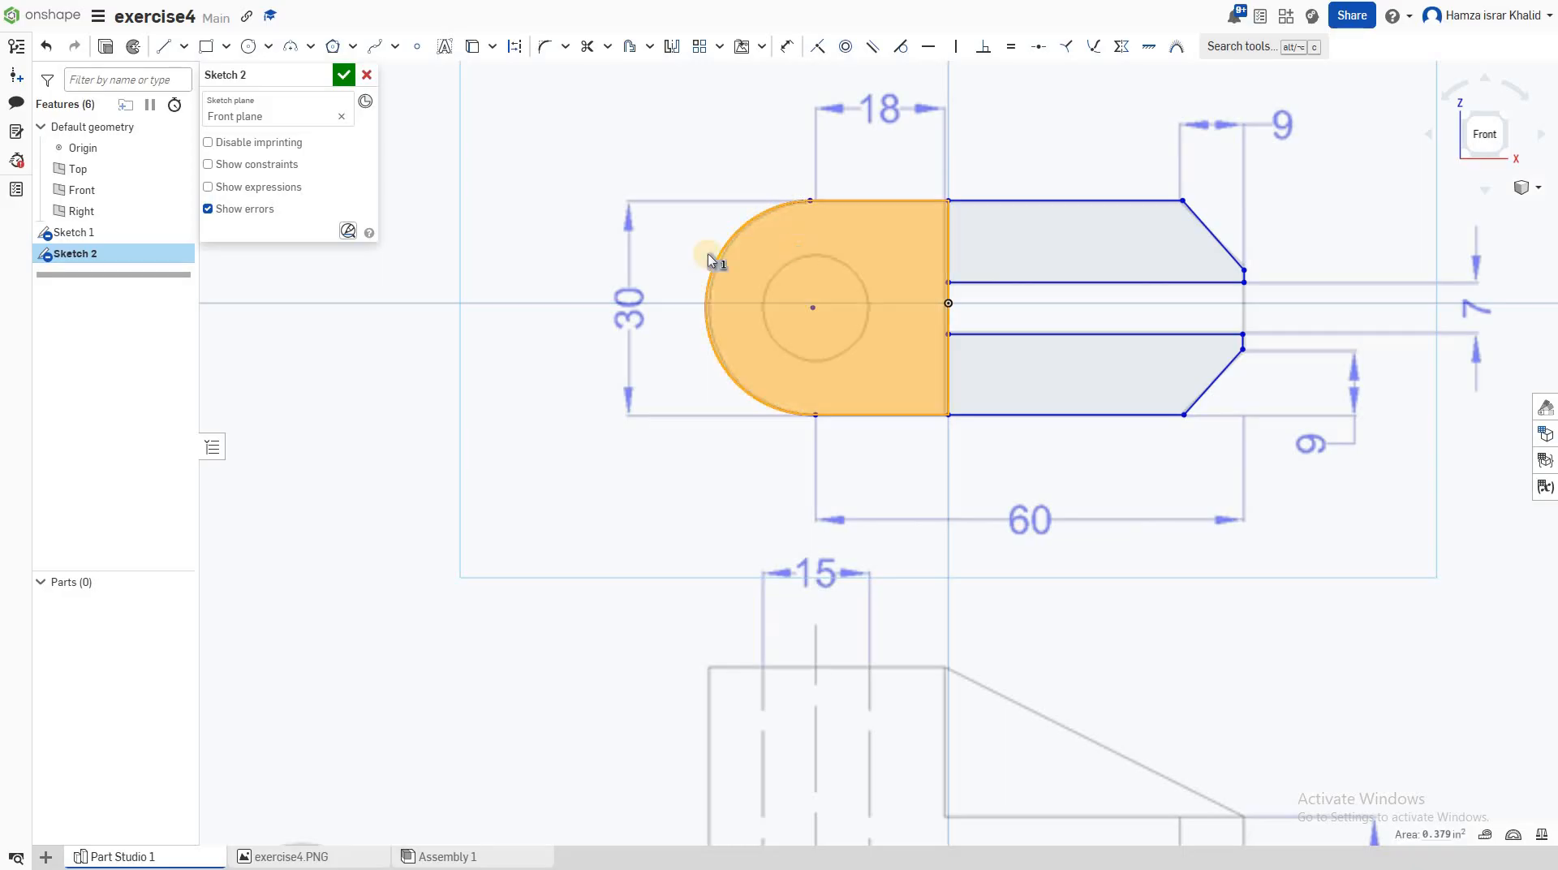
{"action": "left_click", "coordinate": [107, 47]}
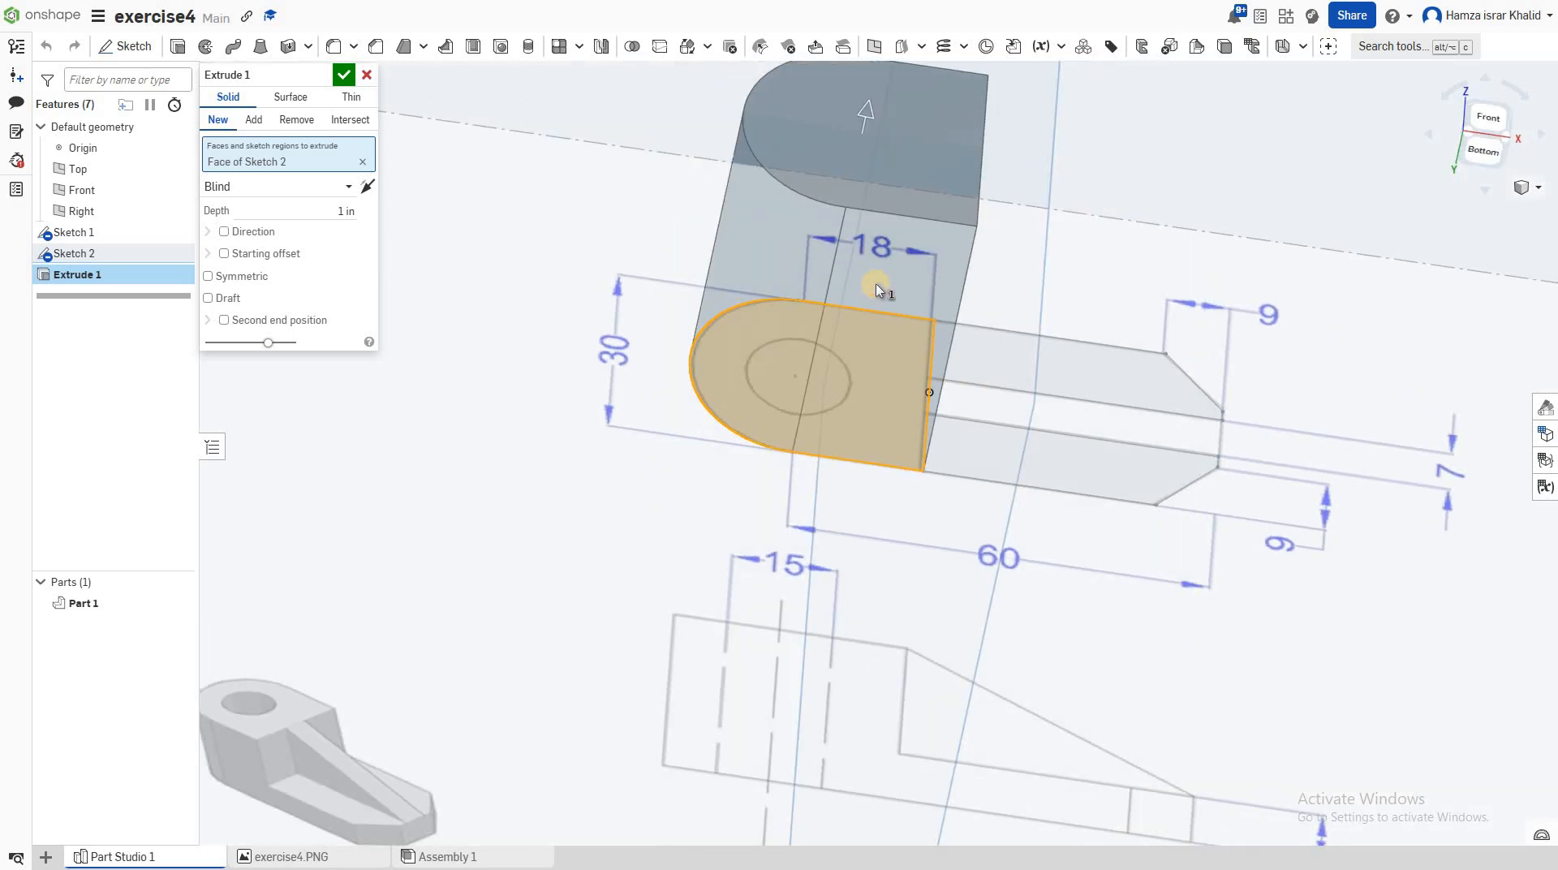
{"action": "left_click", "coordinate": [345, 211]}
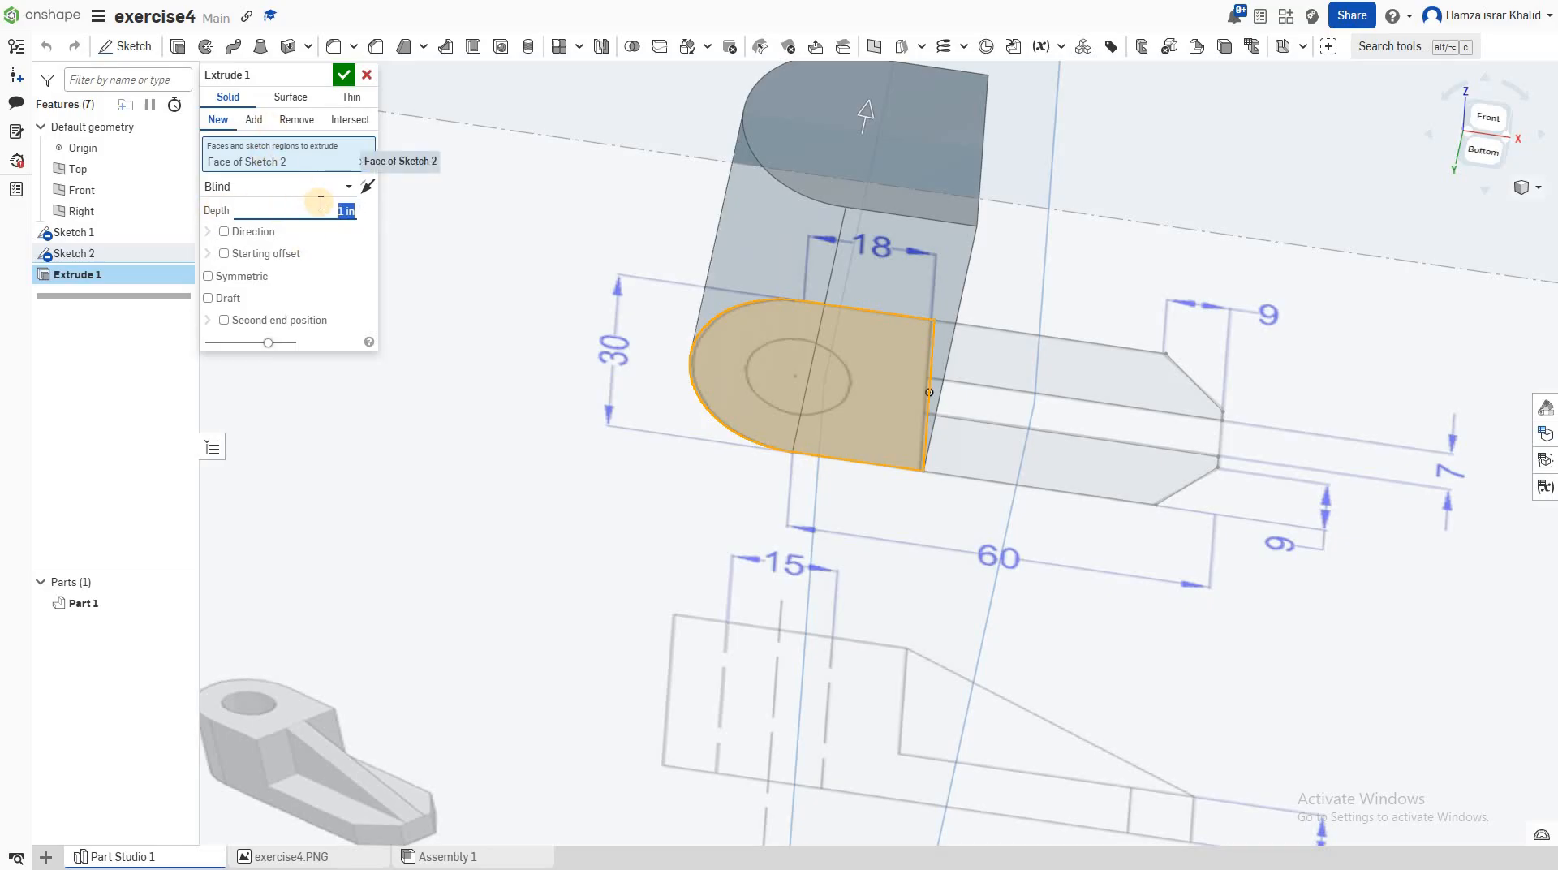
{"action": "type", "text": "3"}
{"action": "mouse_move", "coordinate": [341, 211]}
{"action": "left_mouse_down"}
{"action": "mouse_move", "coordinate": [327, 211]}
{"action": "mouse_move", "coordinate": [364, 215]}
{"action": "left_mouse_up"}
{"action": "left_click", "coordinate": [347, 211]}
{"action": "type", "text": ".5"}
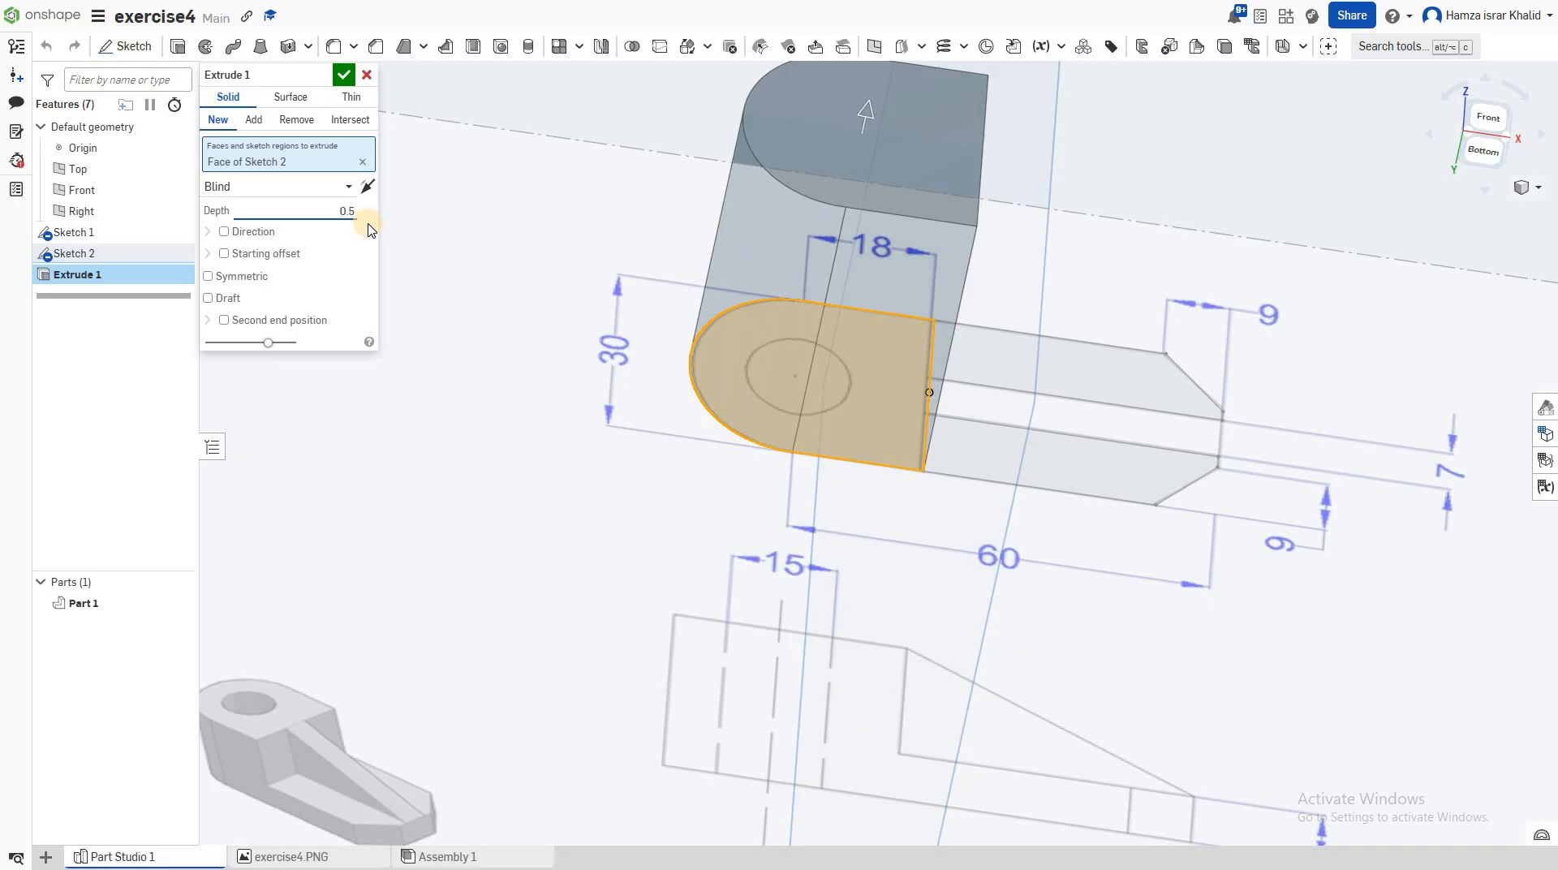
{"action": "key", "text": "Return"}
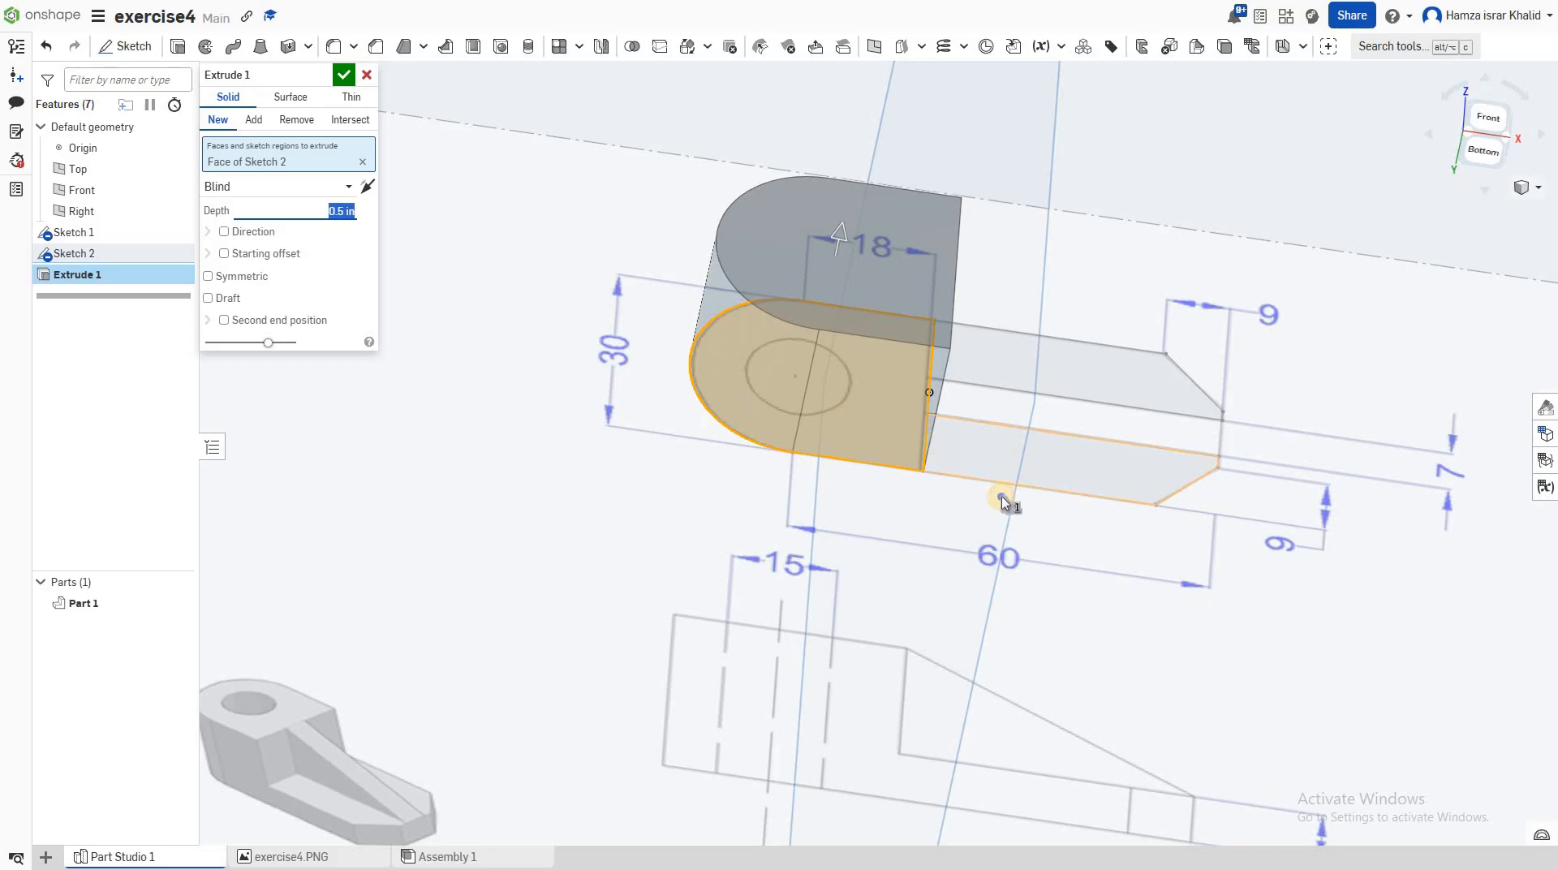
{"action": "right_click_drag", "start_coordinate": [1002, 495], "coordinate": [1088, 369]}
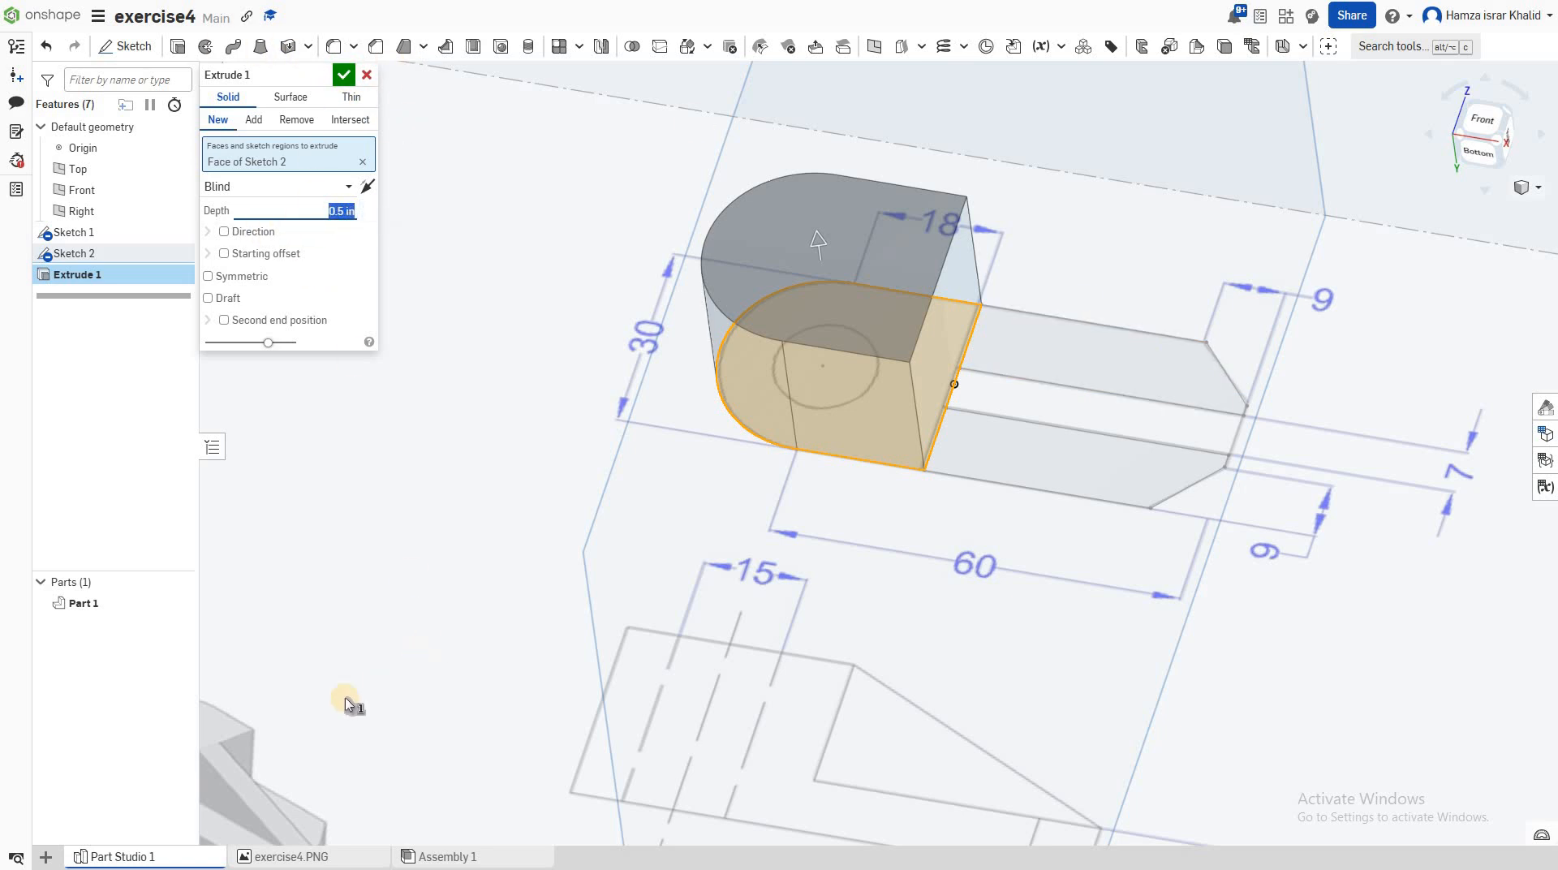
{"action": "scroll", "coordinate": [231, 816], "scroll_direction": "down", "scroll_amount": 2}
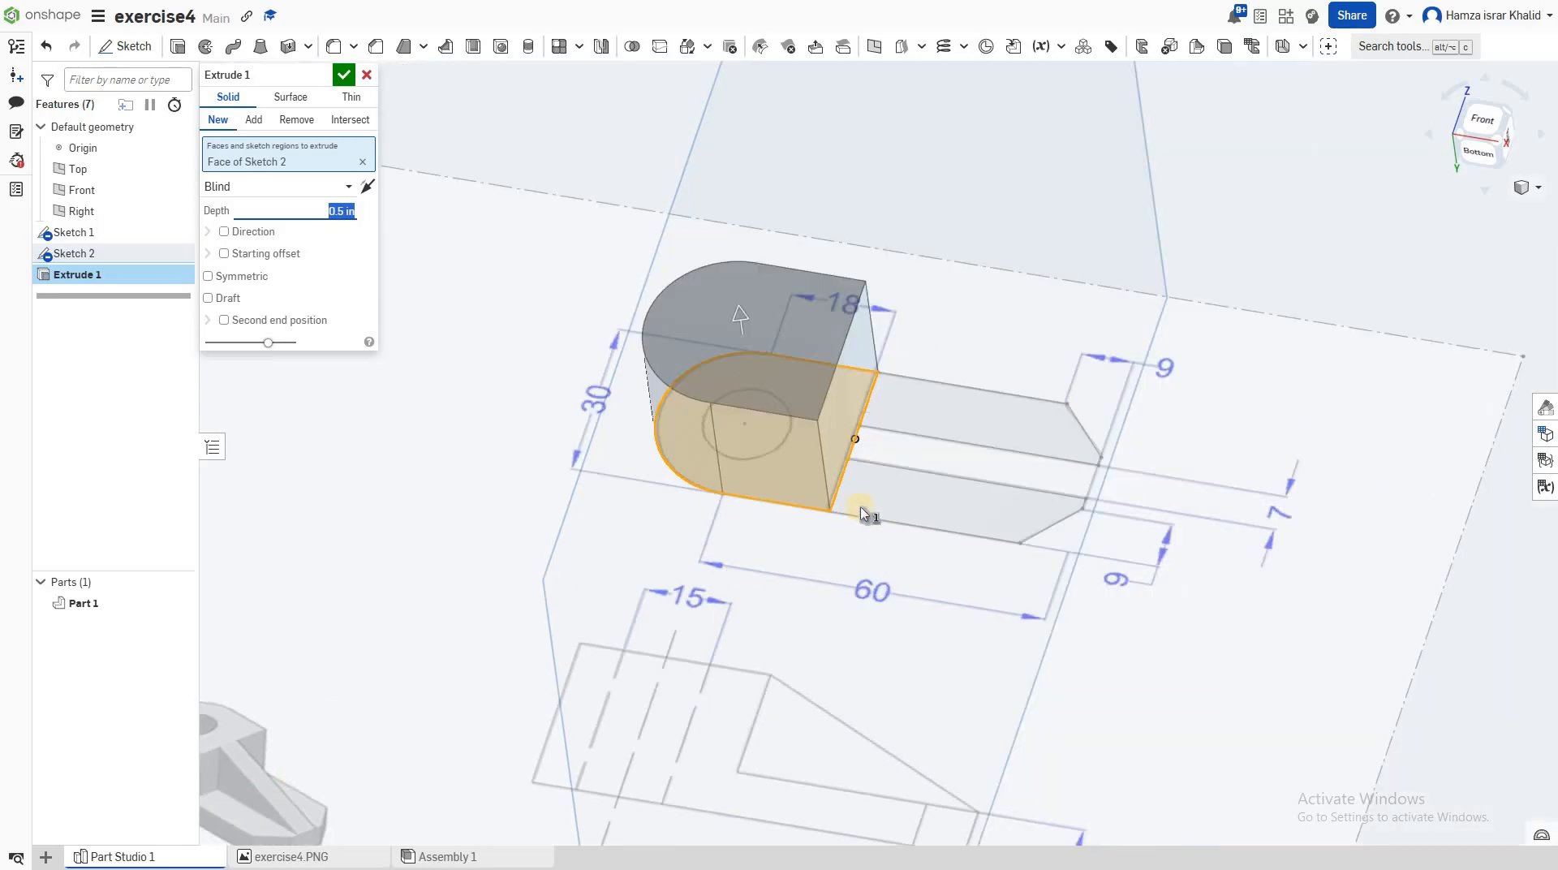
{"action": "left_click", "coordinate": [341, 77]}
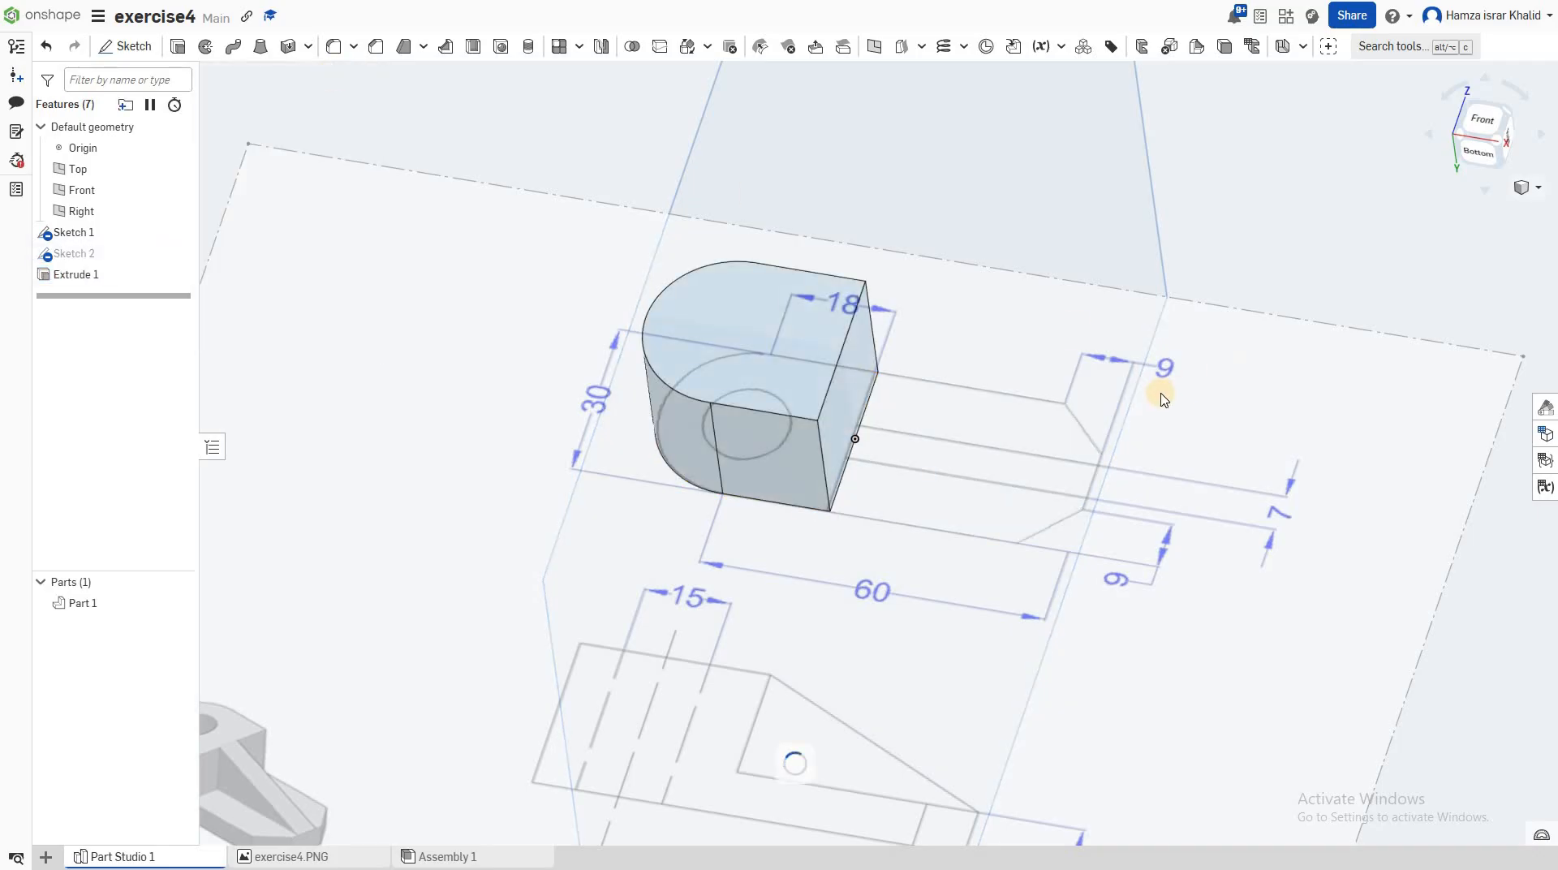
- Reopen the plan-view profile sketch for editing, facing the Front plane, around the slot's open end
{"action": "left_click", "coordinate": [1487, 124]}
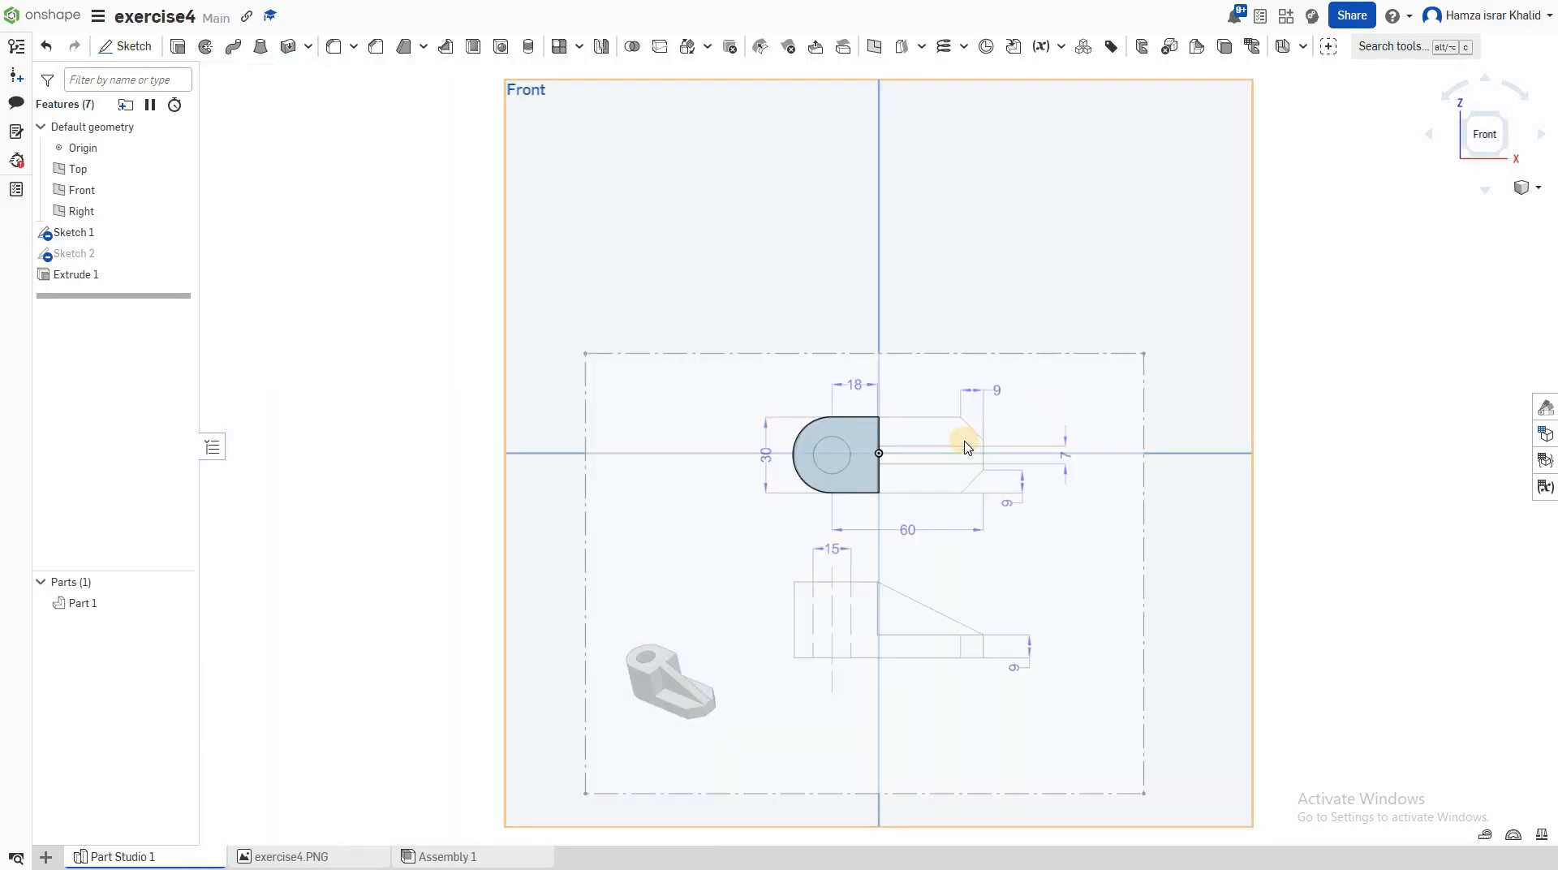
{"action": "scroll", "coordinate": [933, 446], "scroll_direction": "up", "scroll_amount": 5}
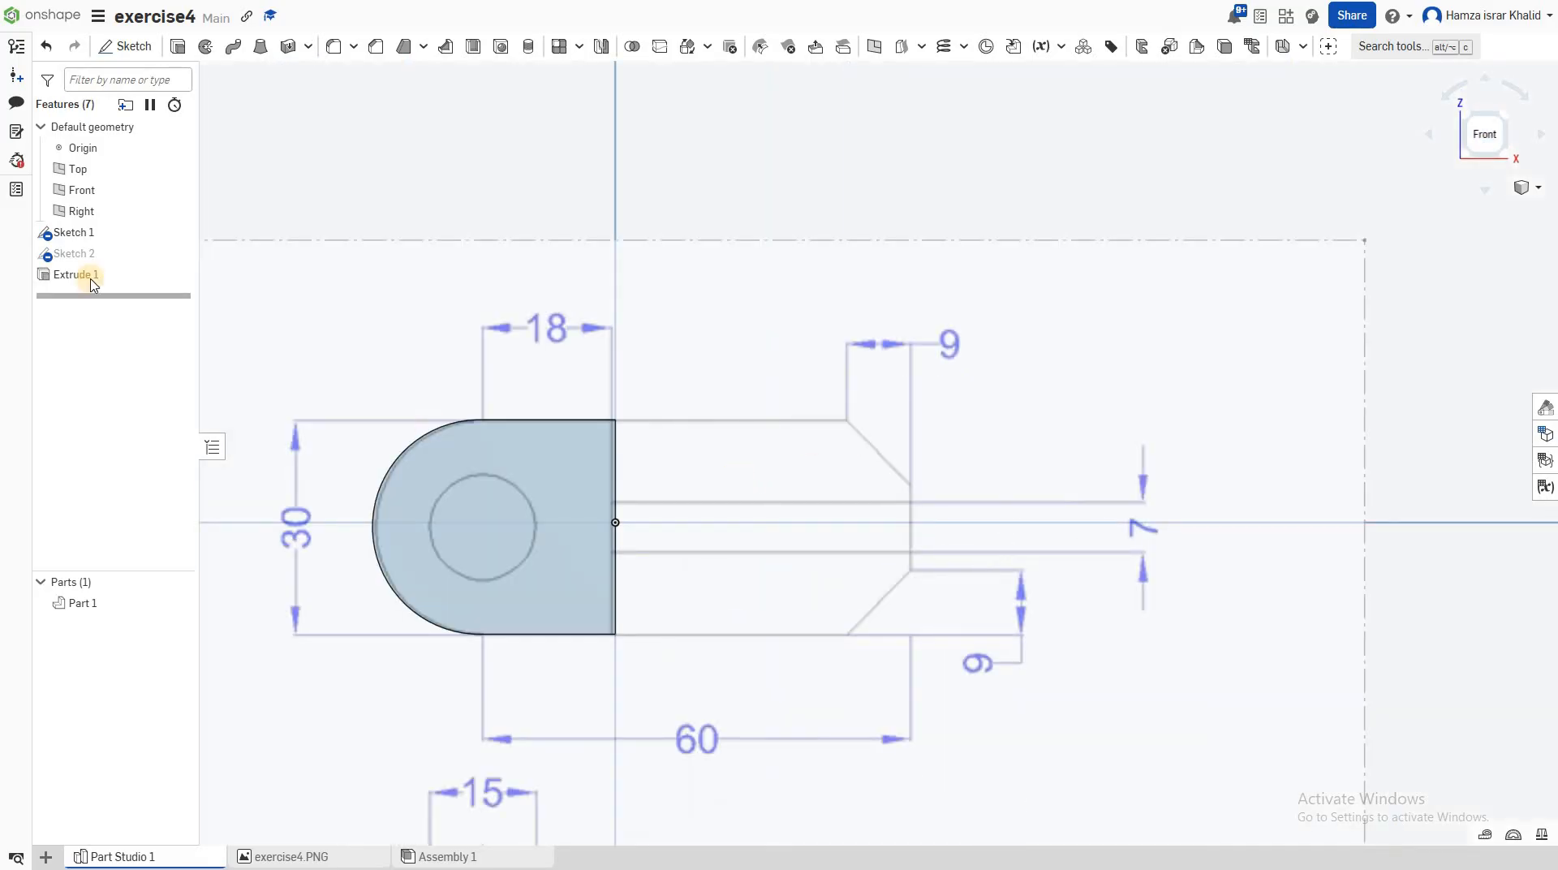
{"action": "right_click", "coordinate": [81, 256]}
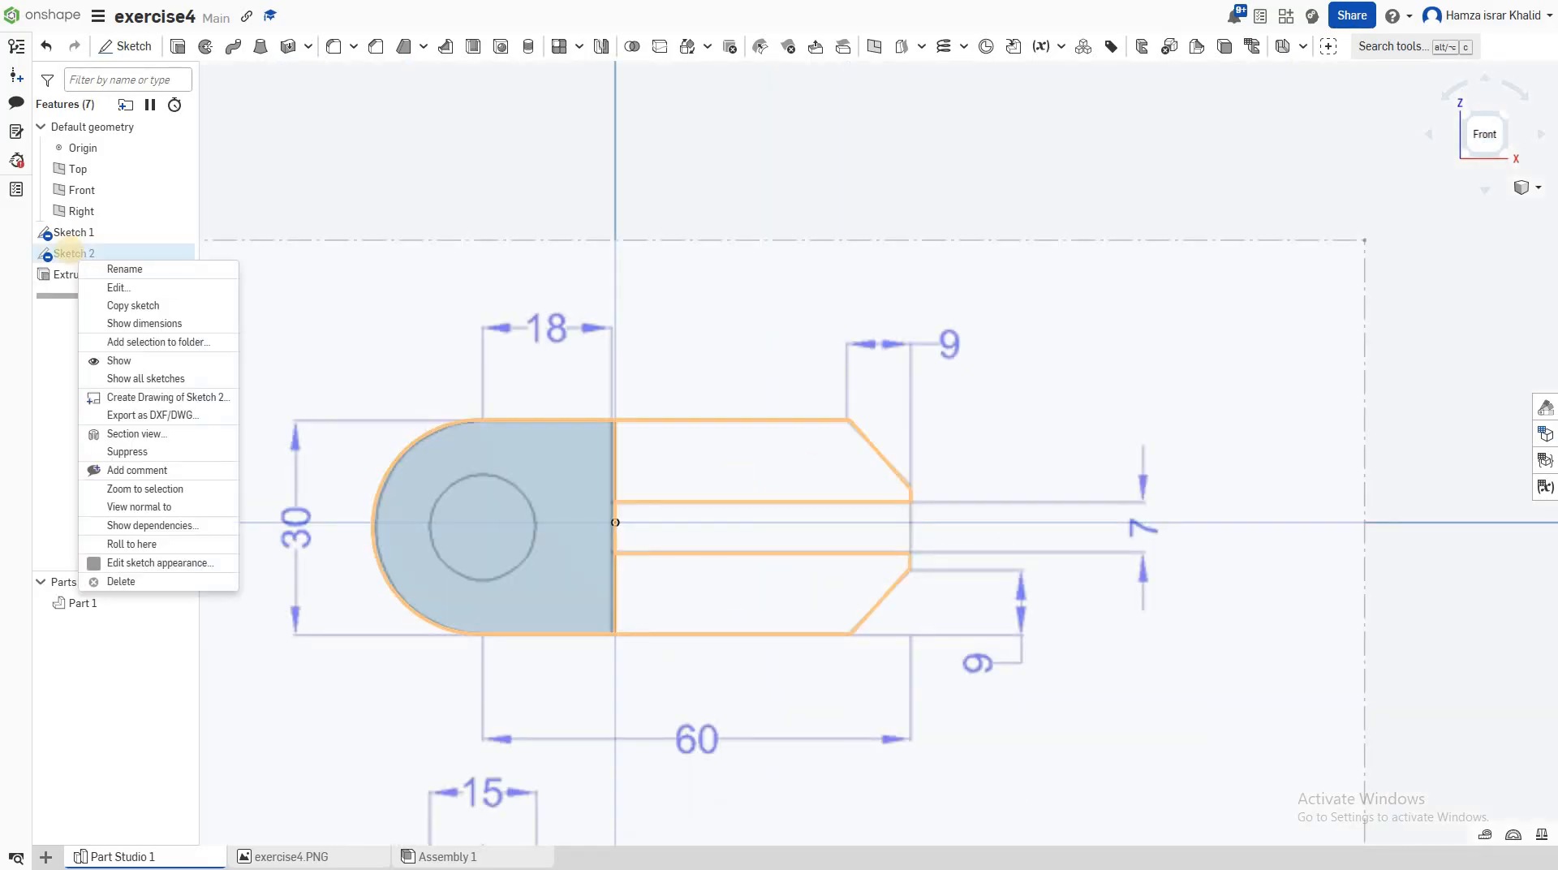
{"action": "left_click", "coordinate": [114, 289]}
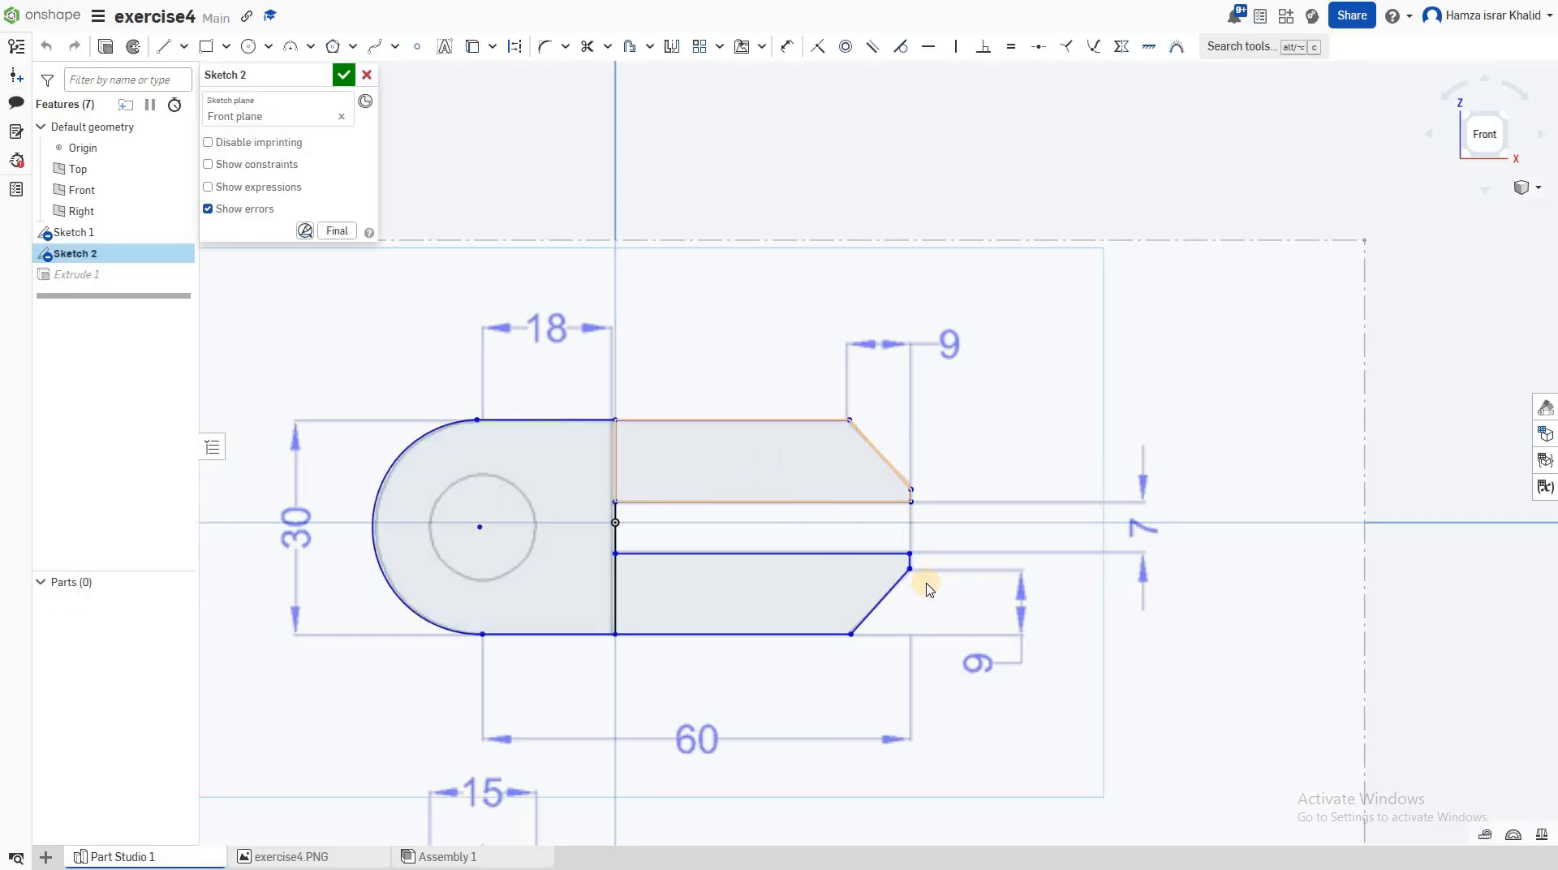
{"action": "scroll", "coordinate": [584, 746], "scroll_direction": "down", "scroll_amount": 3}
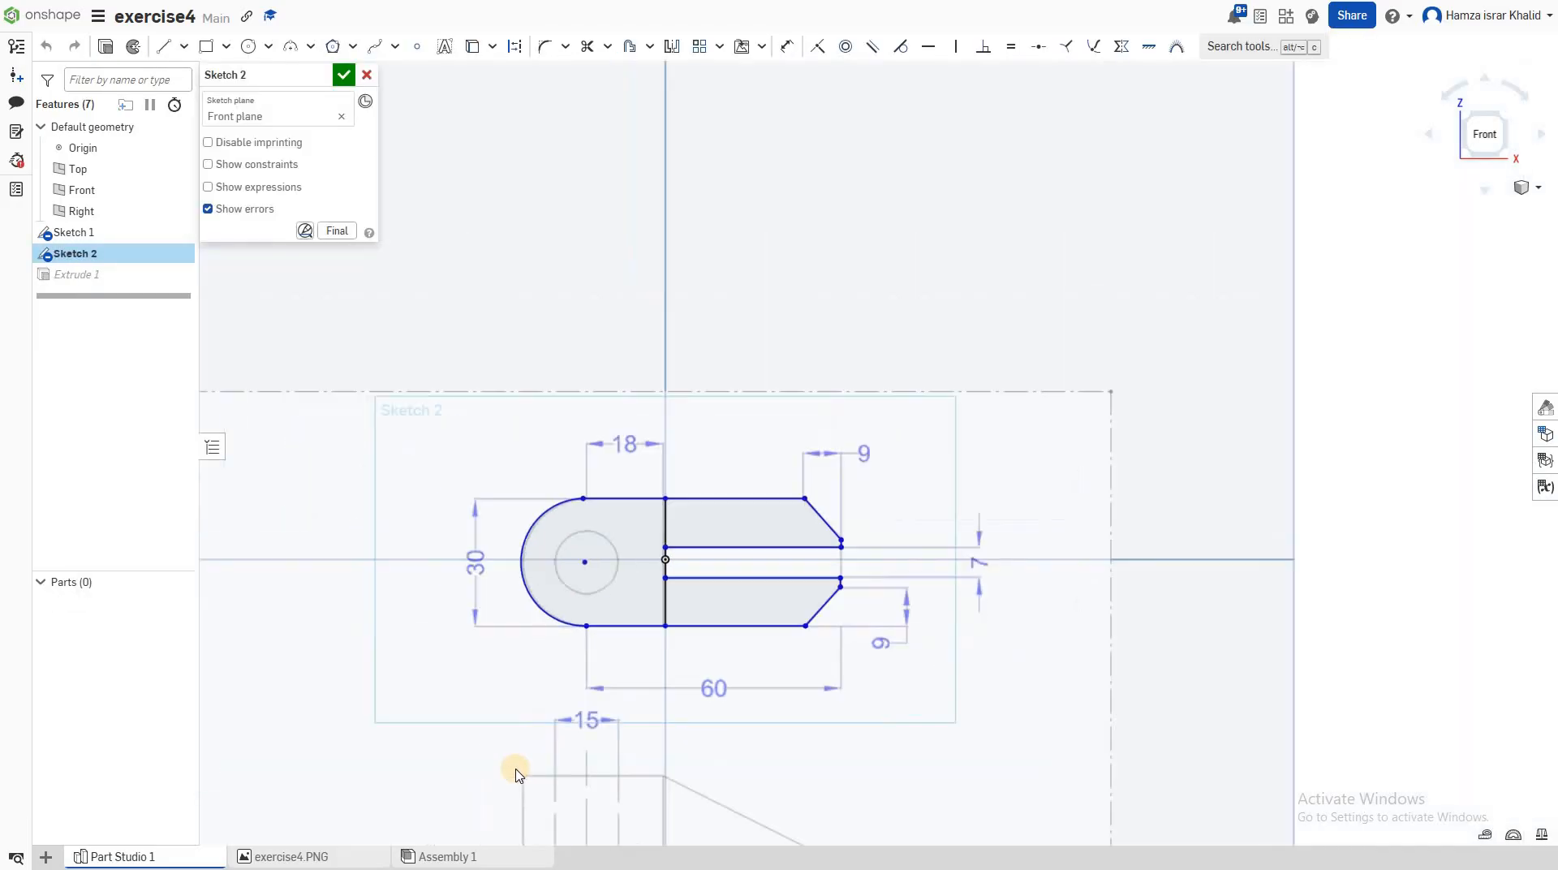
{"action": "scroll", "coordinate": [674, 714], "scroll_direction": "down", "scroll_amount": 5}
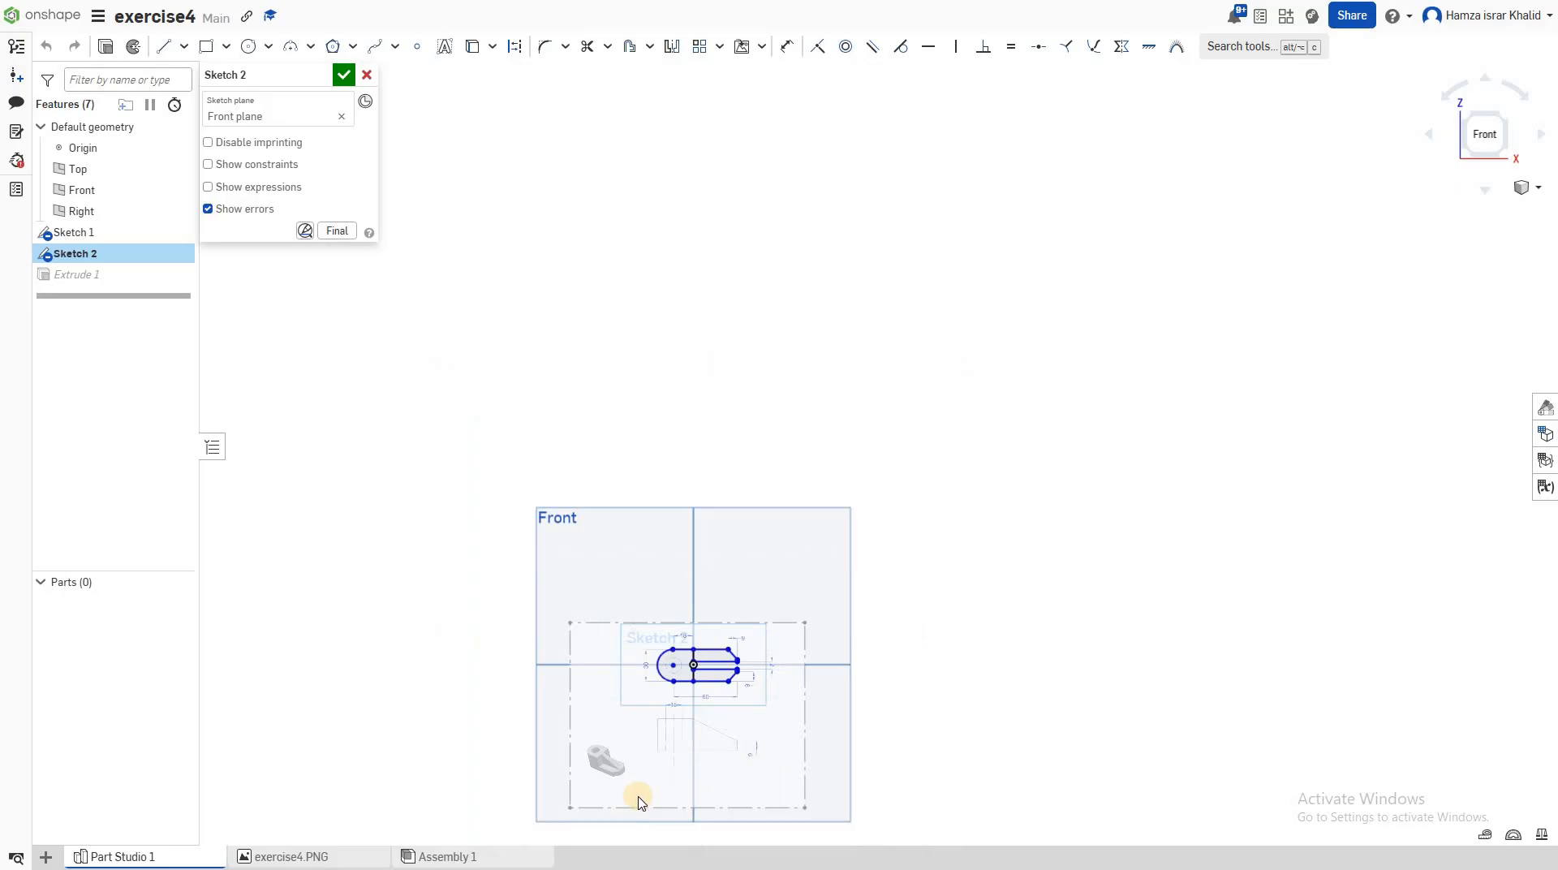
{"action": "scroll", "coordinate": [641, 801], "scroll_direction": "up", "scroll_amount": 4}
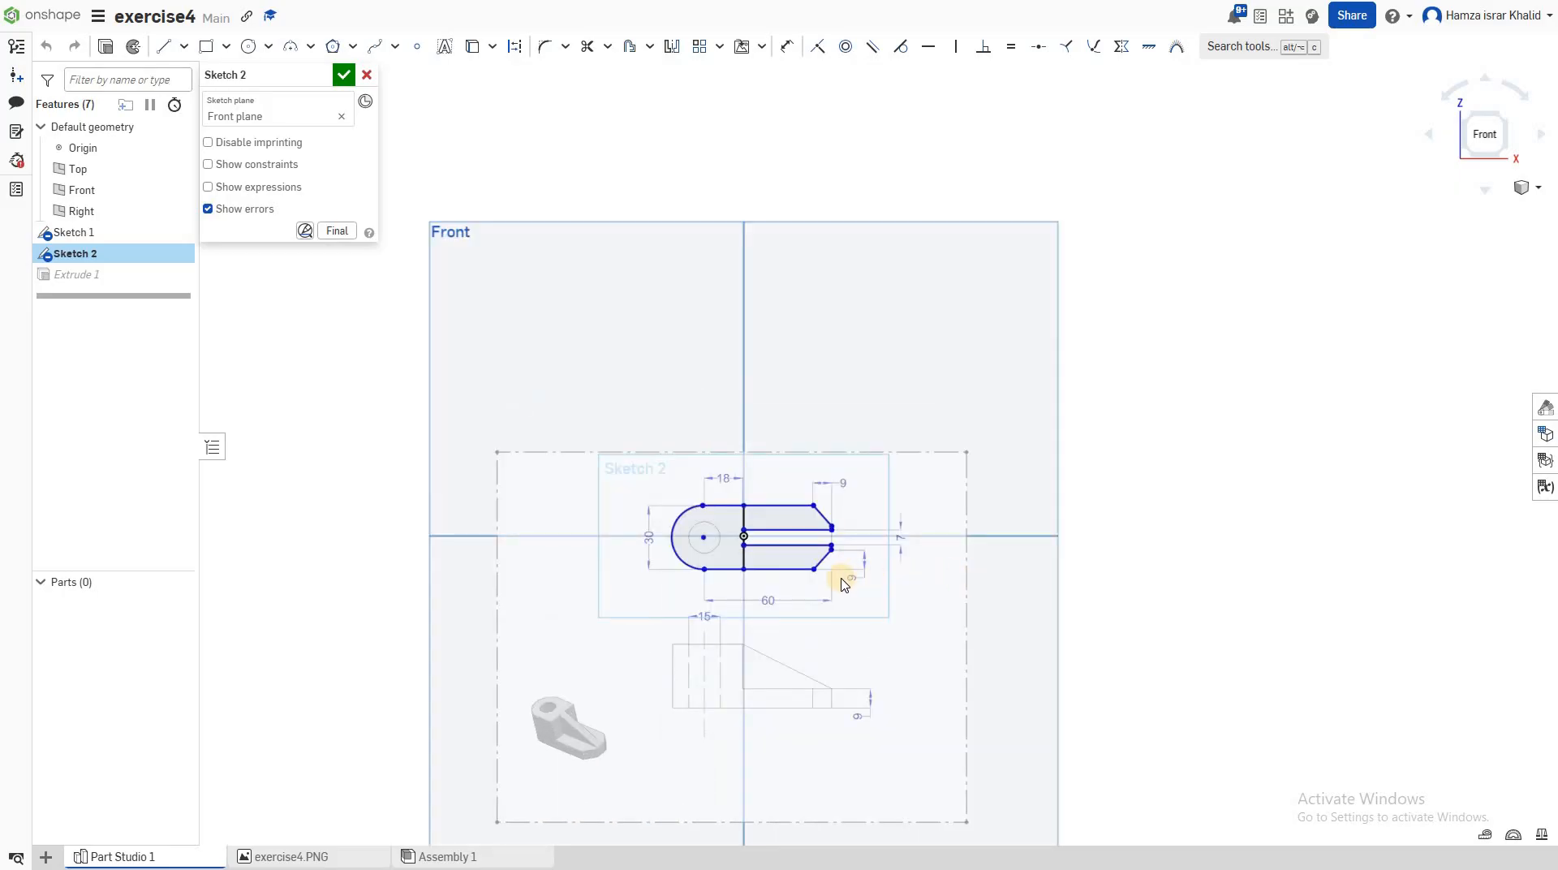
{"action": "scroll", "coordinate": [844, 584], "scroll_direction": "up", "scroll_amount": 2}
{"action": "scroll", "coordinate": [865, 544], "scroll_direction": "up", "scroll_amount": 4}
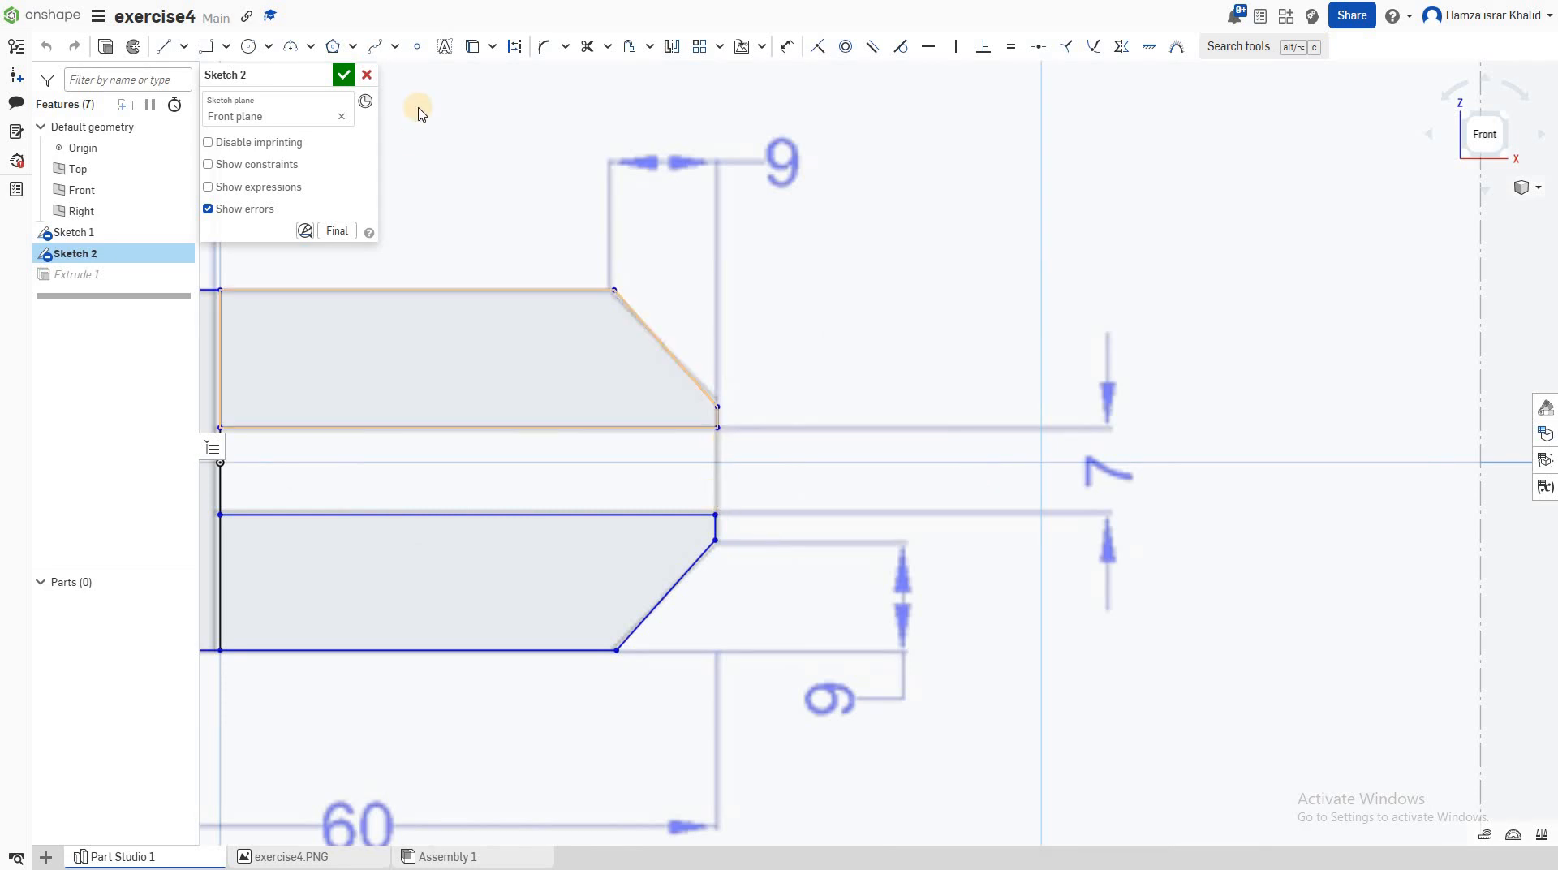
- Draw a near-vertical line about 0.147 in long across the slot's open end, joining the two inner edge endpoints
{"action": "left_click", "coordinate": [162, 54]}
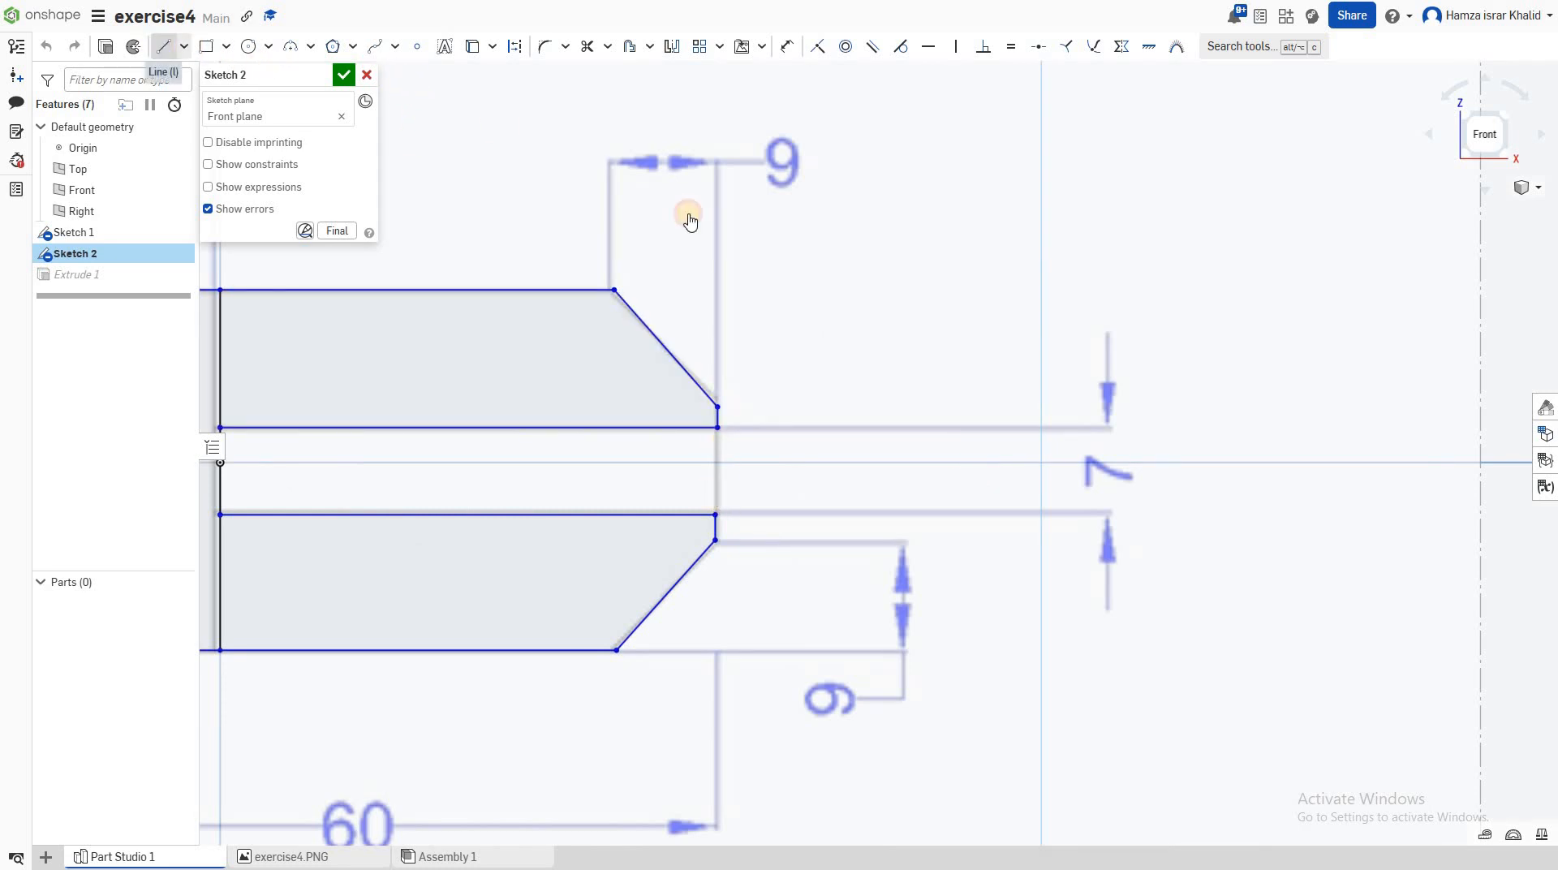
{"action": "left_click", "coordinate": [718, 429]}
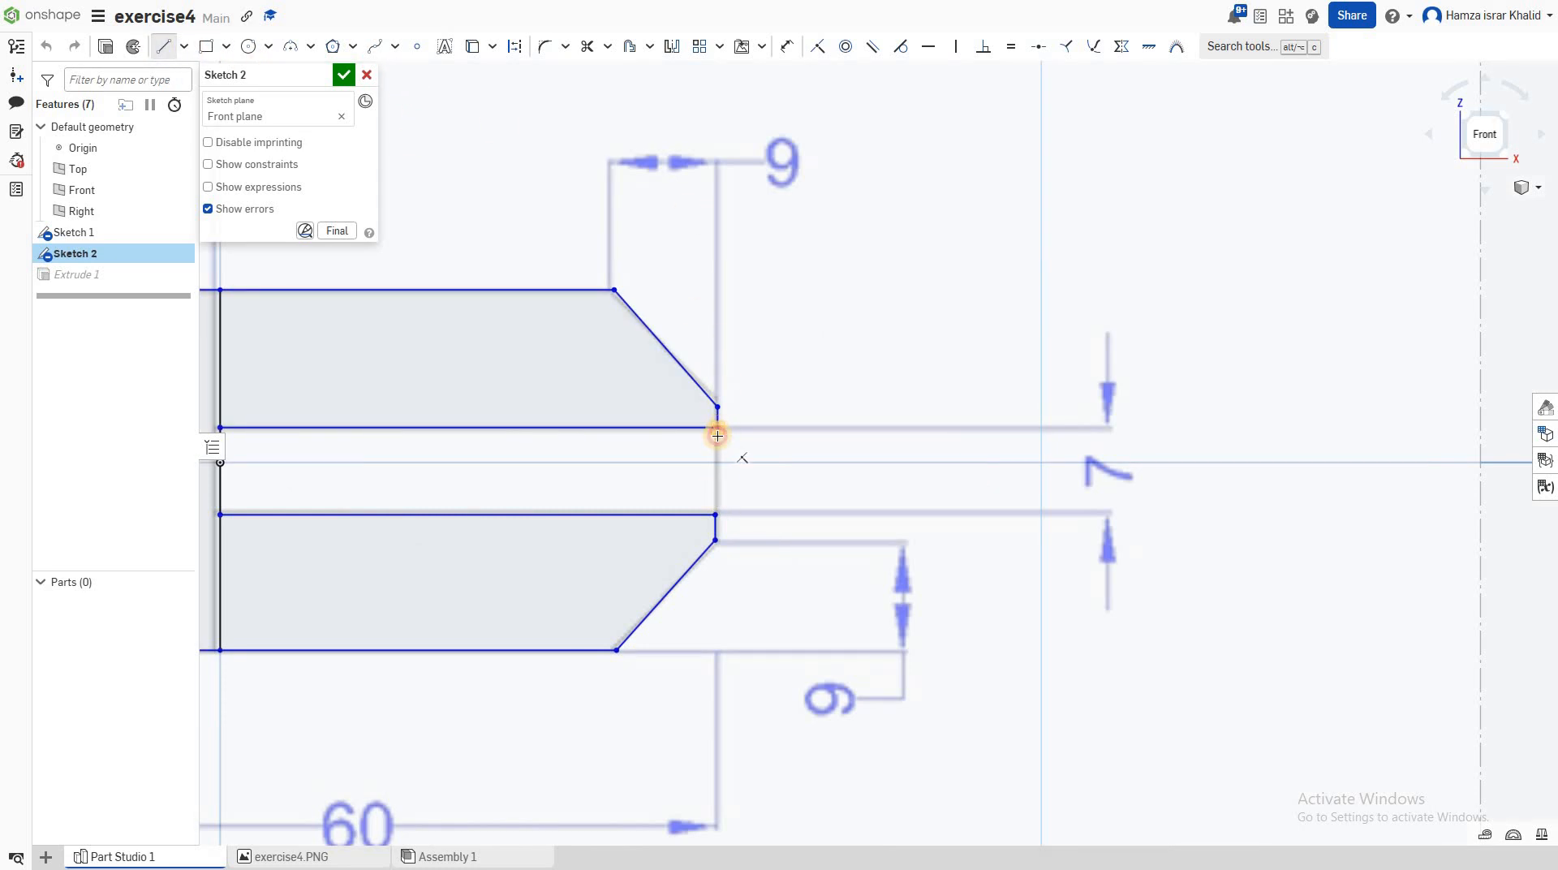
{"action": "left_click", "coordinate": [715, 514]}
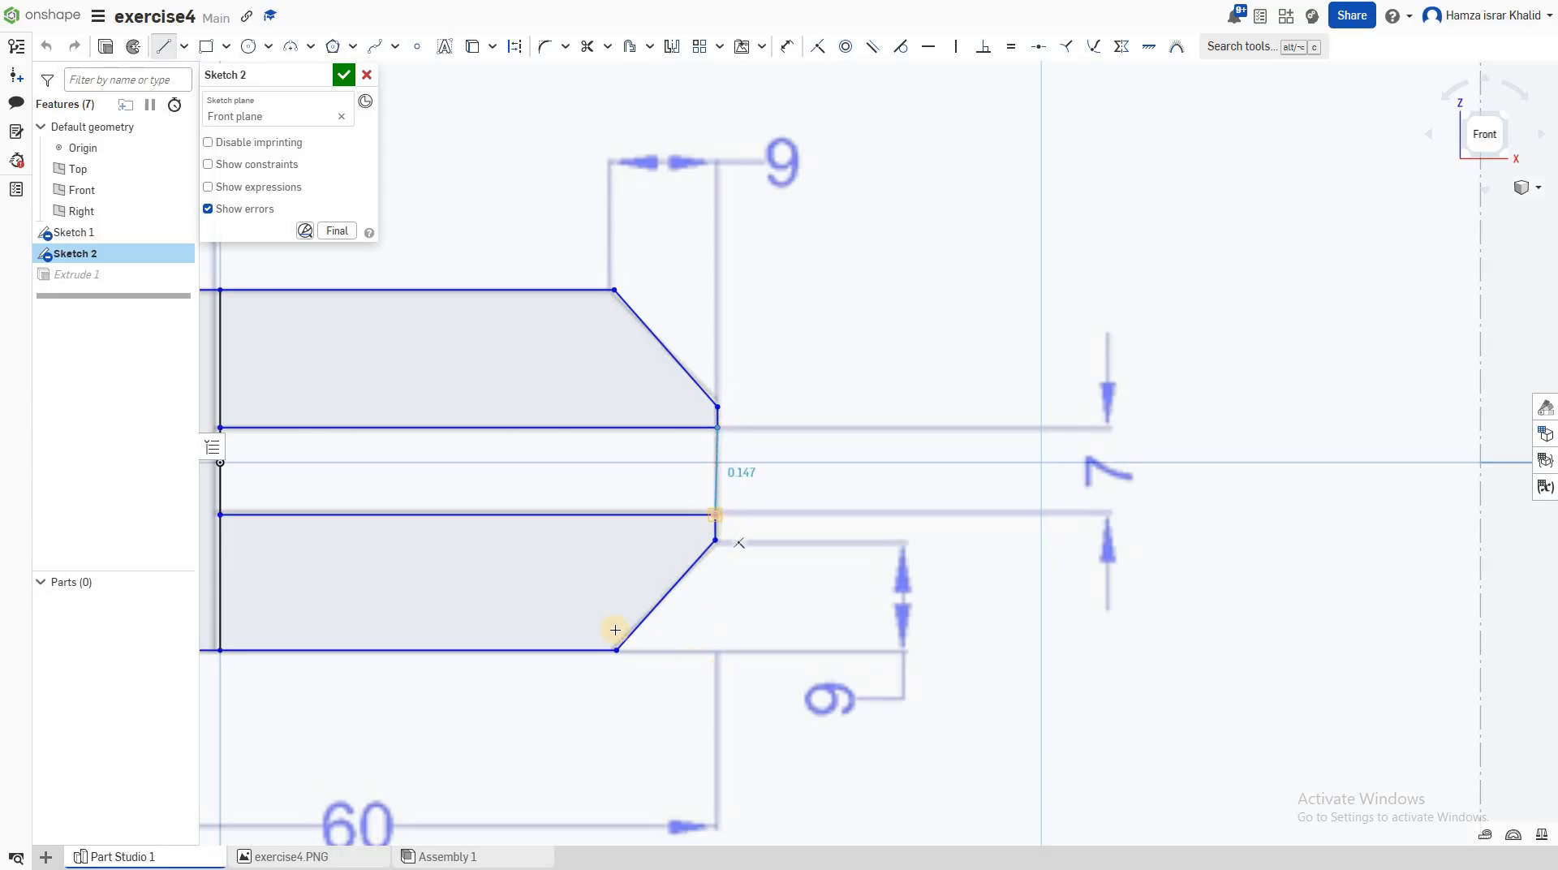
{"action": "scroll", "coordinate": [417, 410], "scroll_direction": "down", "scroll_amount": 5}
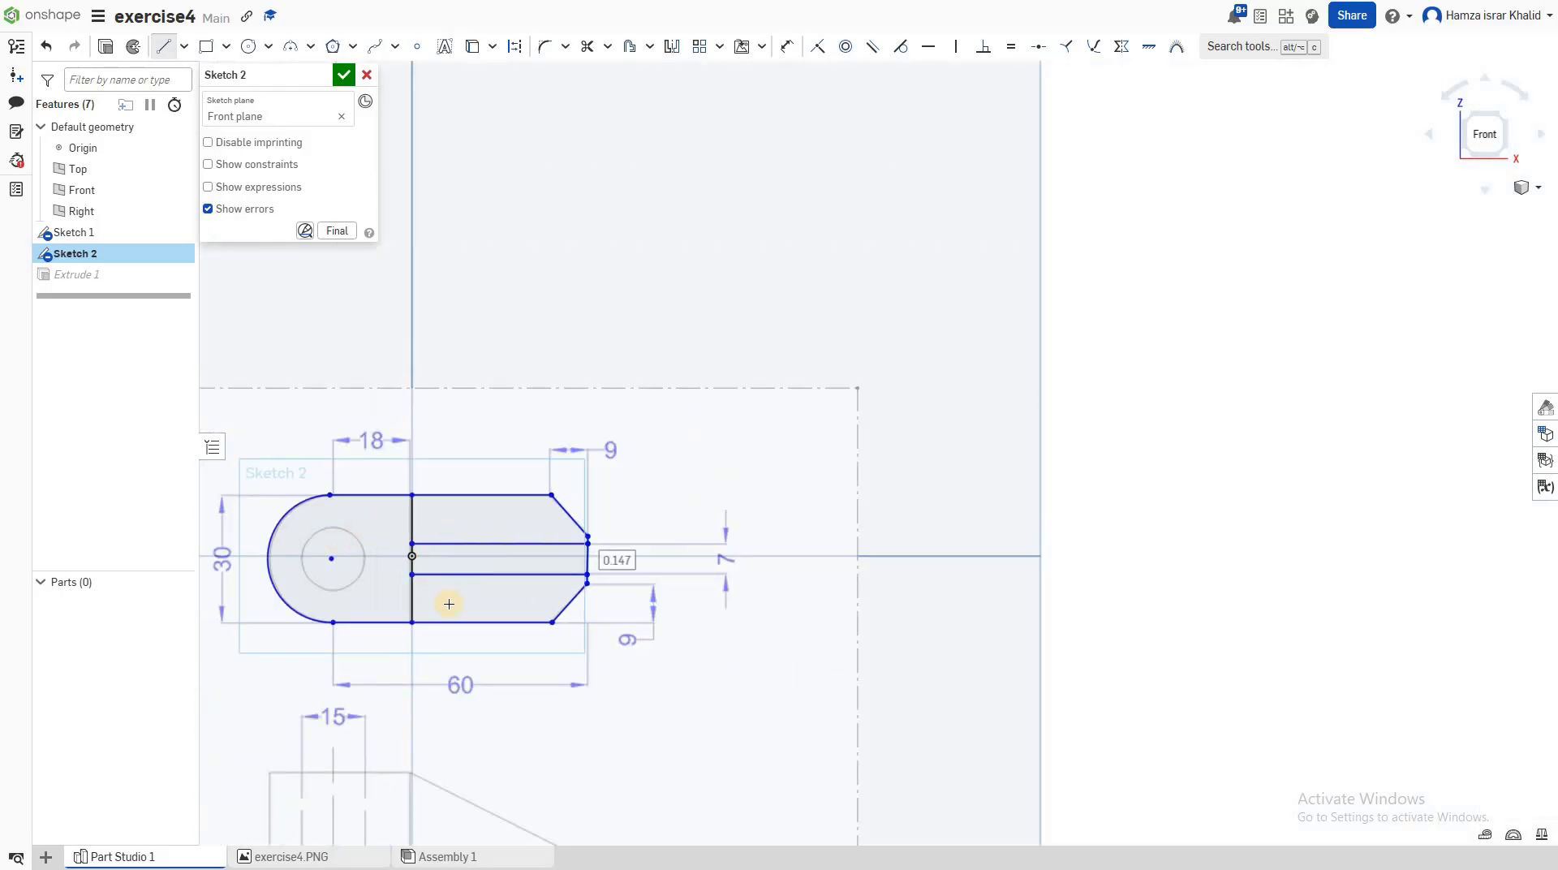
{"action": "scroll", "coordinate": [320, 599], "scroll_direction": "up", "scroll_amount": 5}
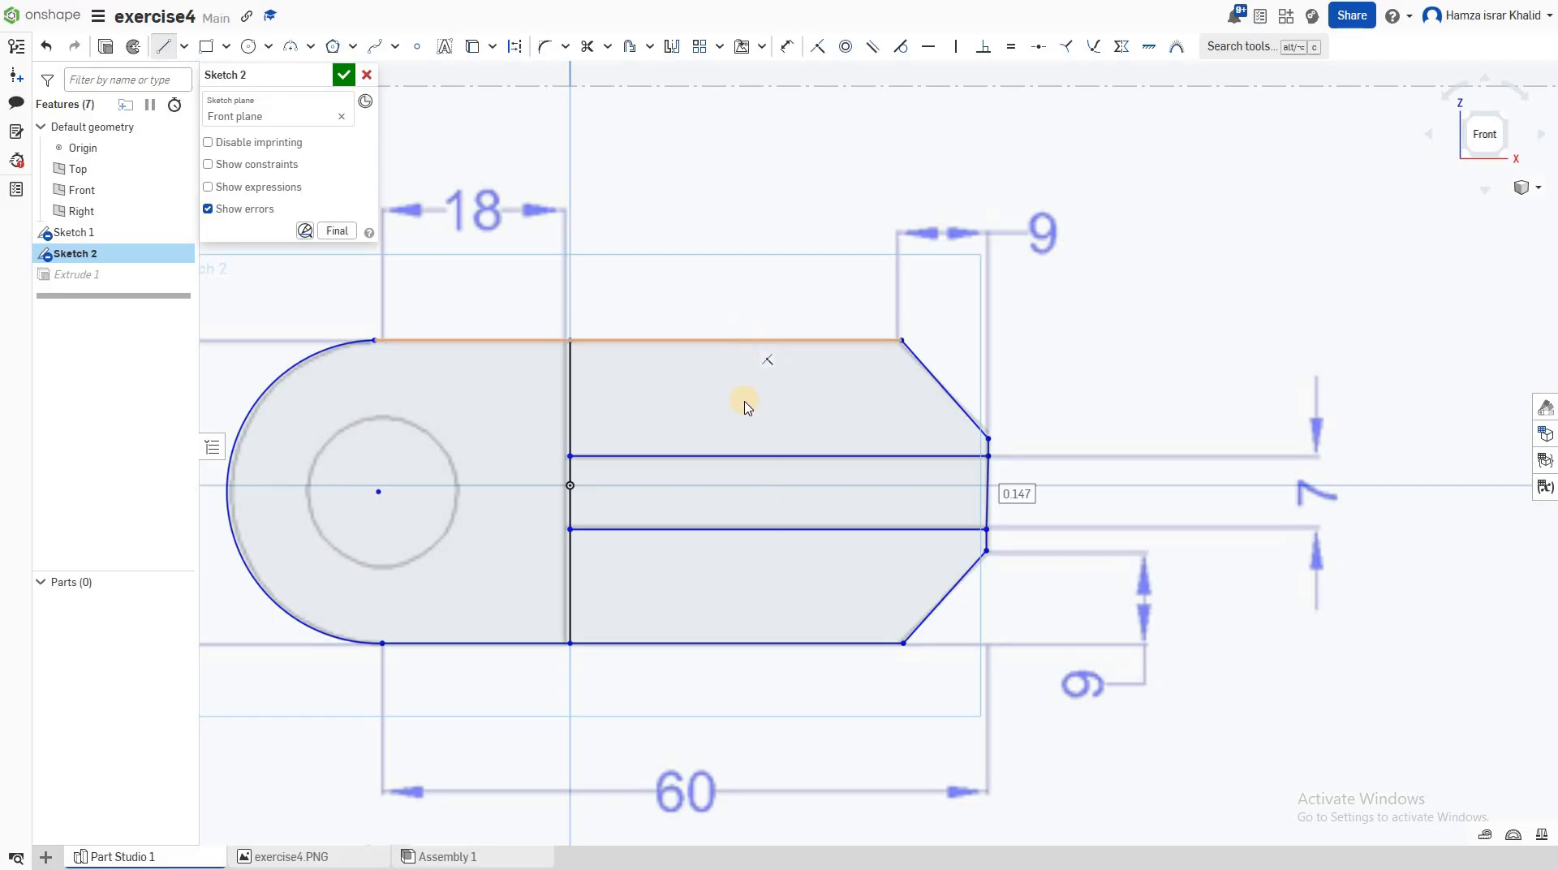
{"action": "key", "text": "Escape"}
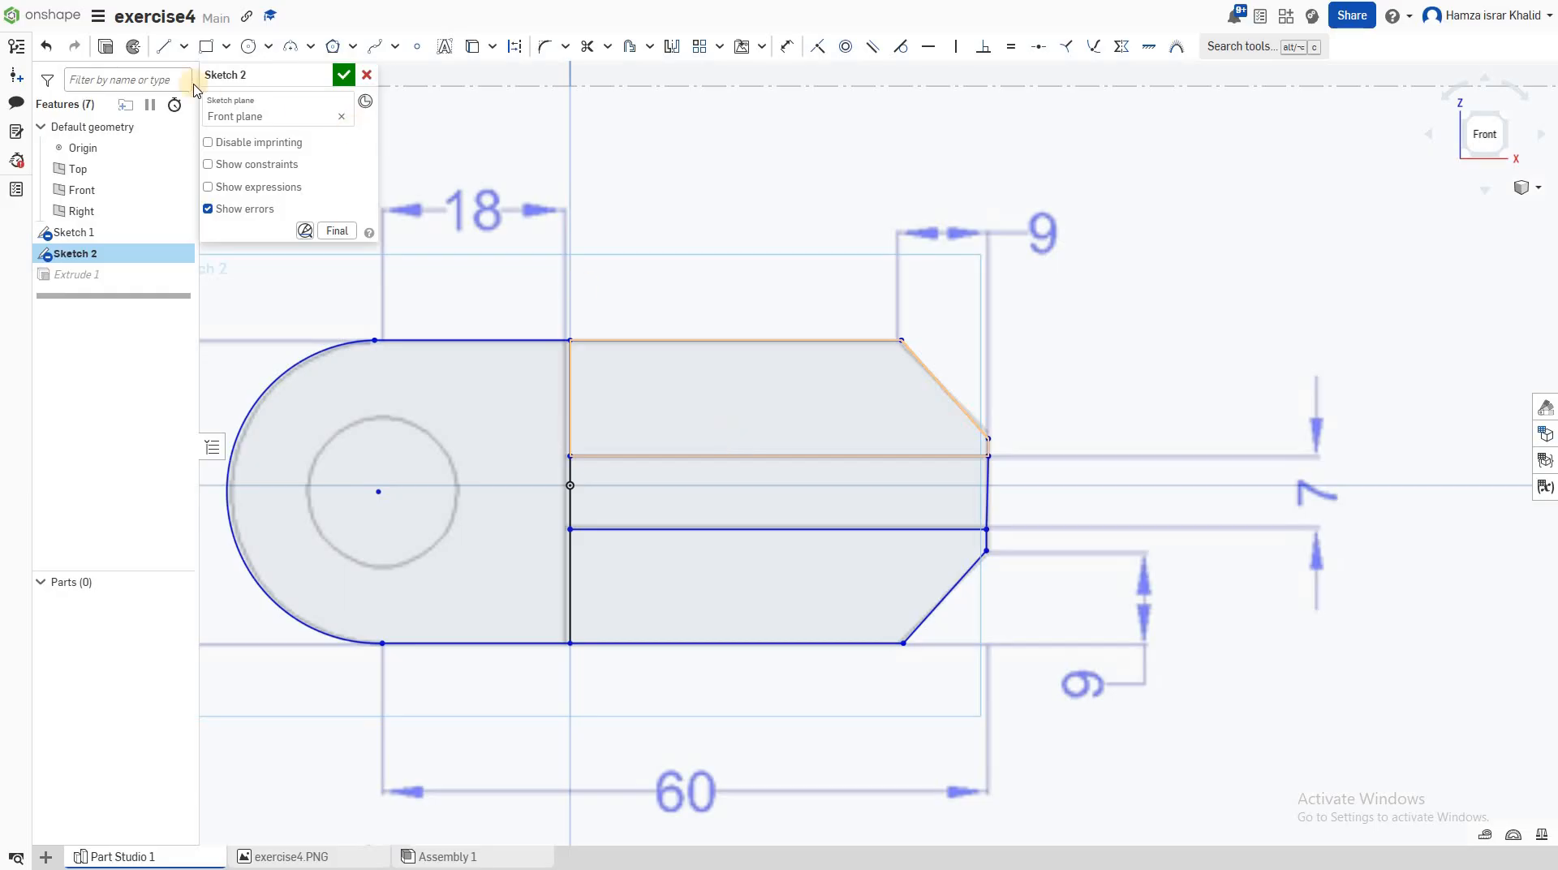
- Undo the line across the slot's open end and clear the selected sketch regions and edge
{"action": "left_click", "coordinate": [752, 514]}
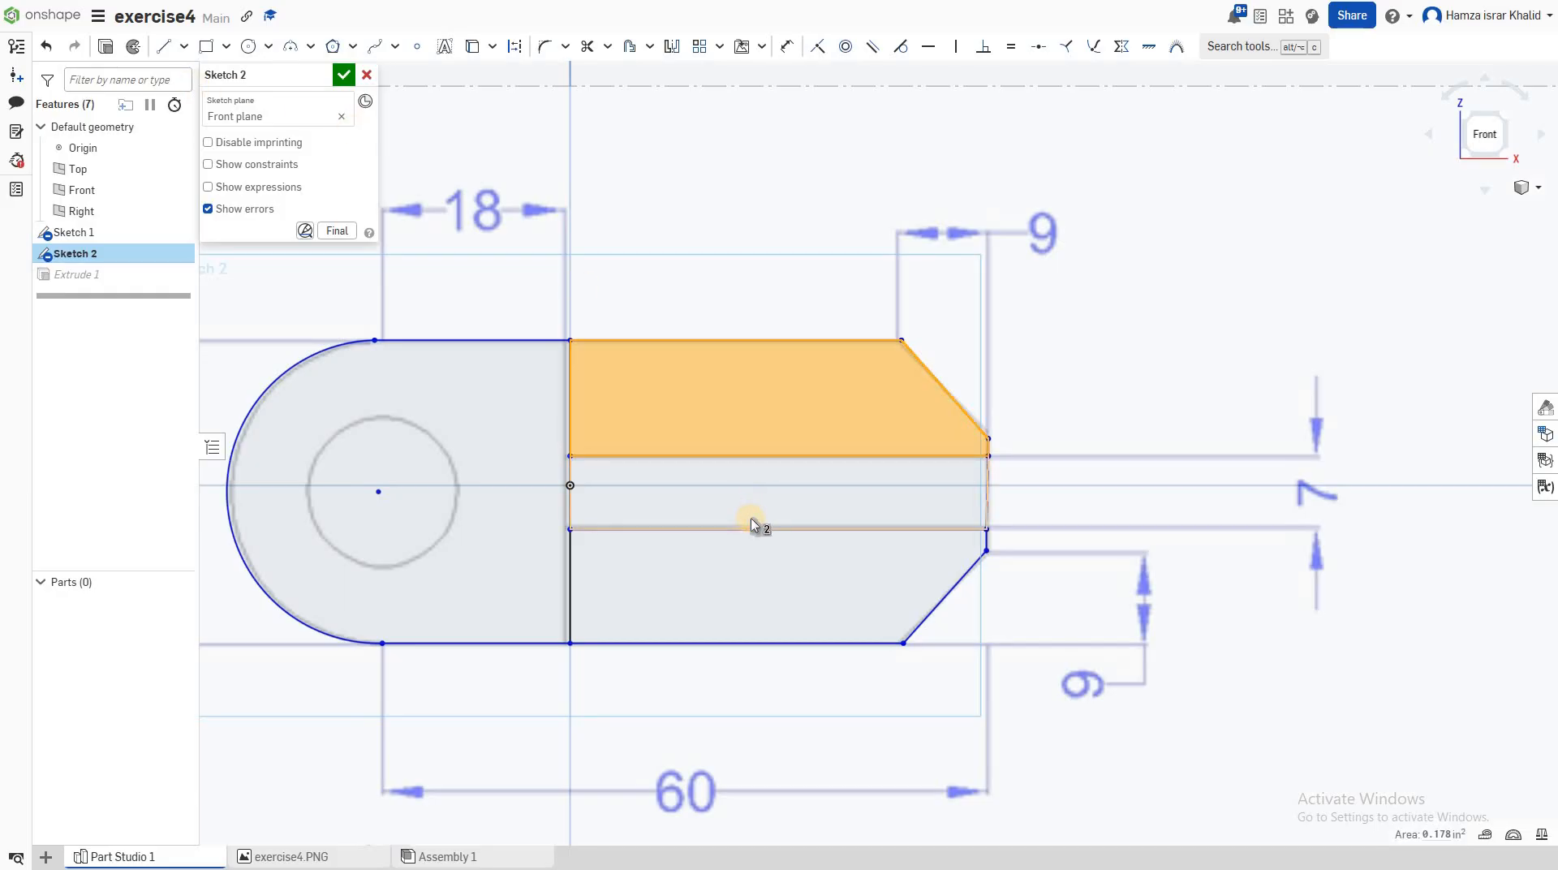
{"action": "left_click", "coordinate": [751, 518]}
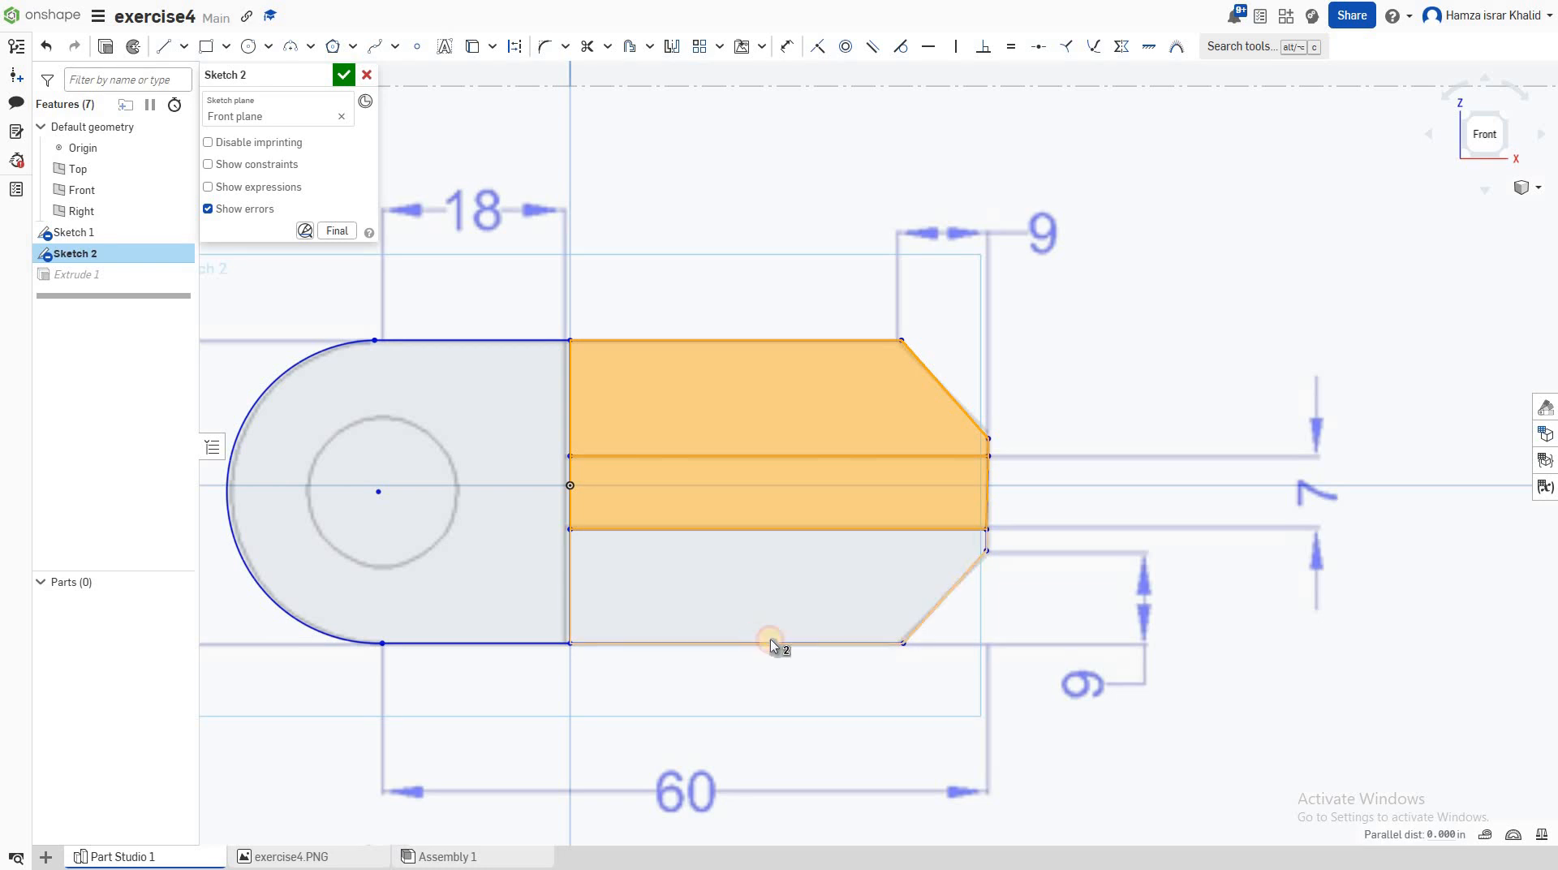
{"action": "left_click", "coordinate": [750, 646]}
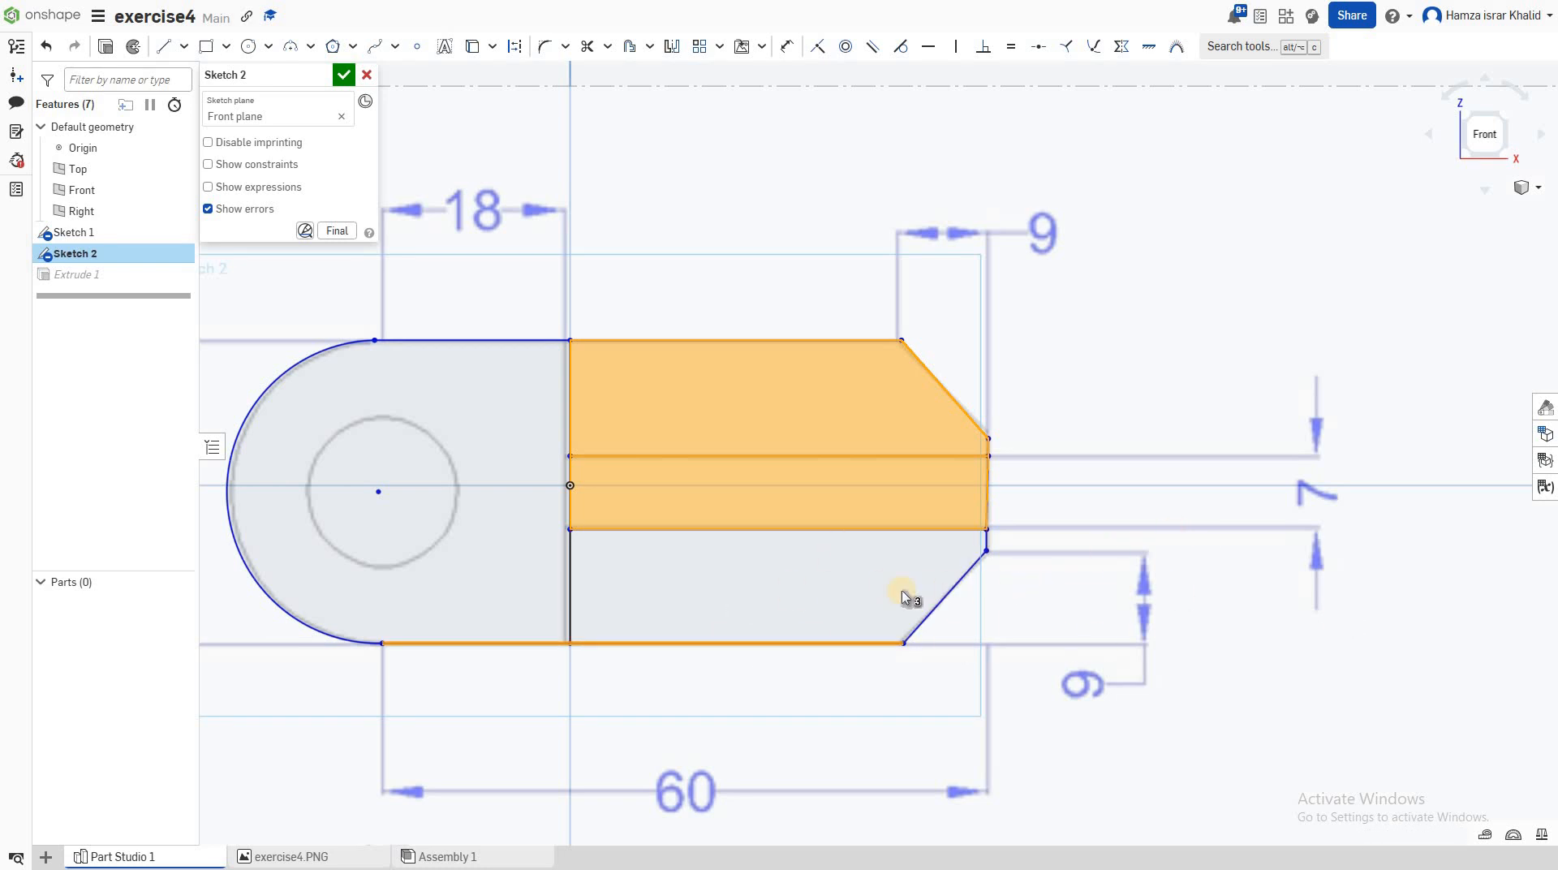
{"action": "key", "text": "ctrl+z"}
{"action": "scroll", "coordinate": [1102, 387], "scroll_direction": "down", "scroll_amount": 2}
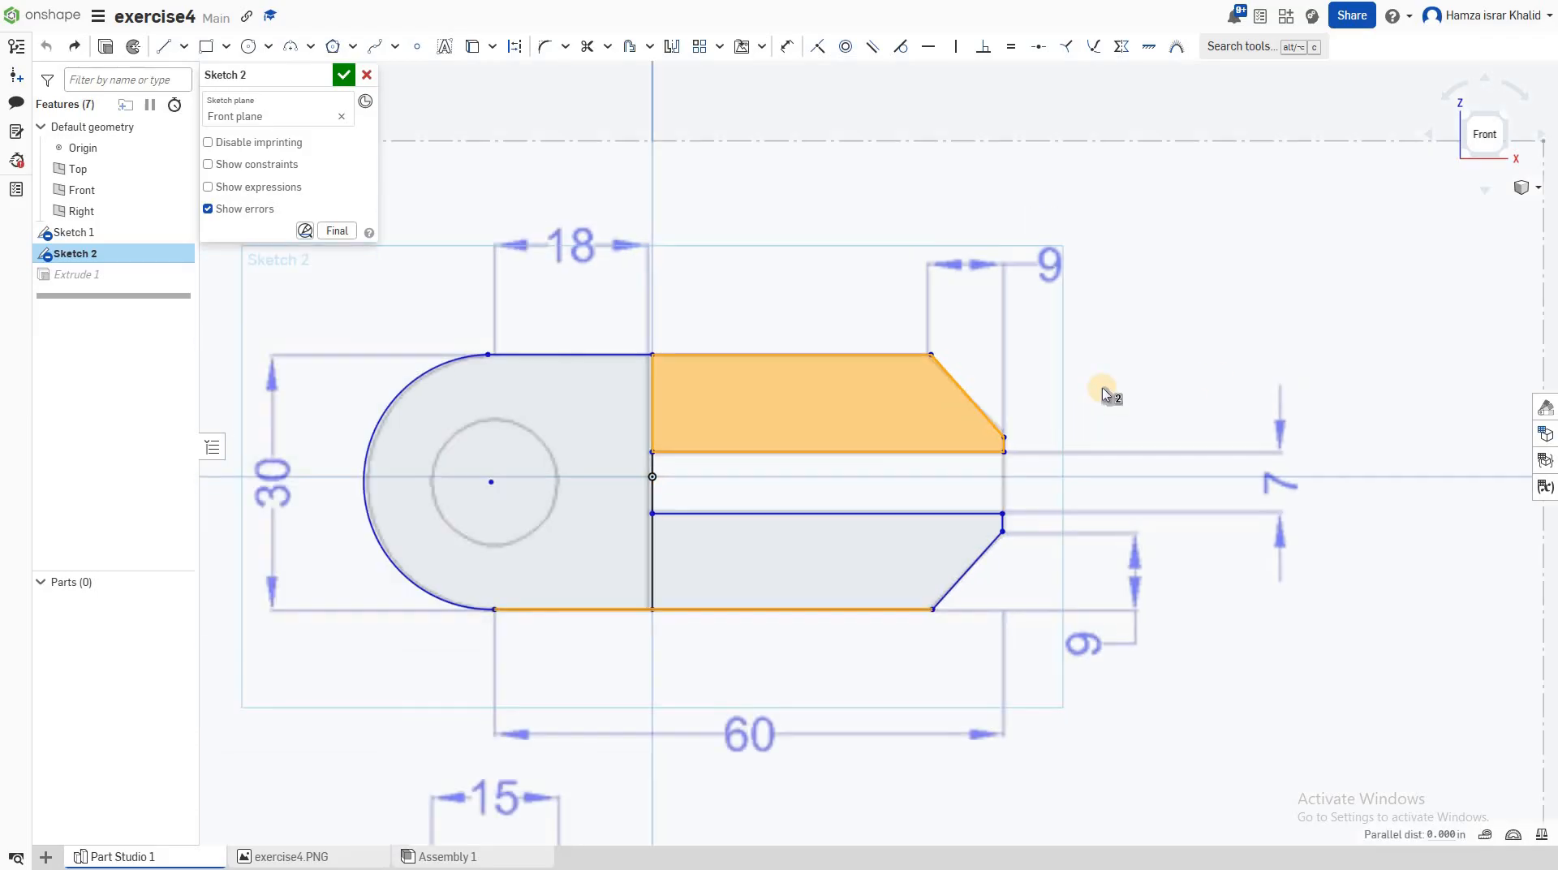
{"action": "scroll", "coordinate": [1136, 446], "scroll_direction": "up", "scroll_amount": 2}
{"action": "middle_click_drag", "start_coordinate": [1255, 548], "coordinate": [1258, 538]}
{"action": "left_click", "coordinate": [1258, 539]}
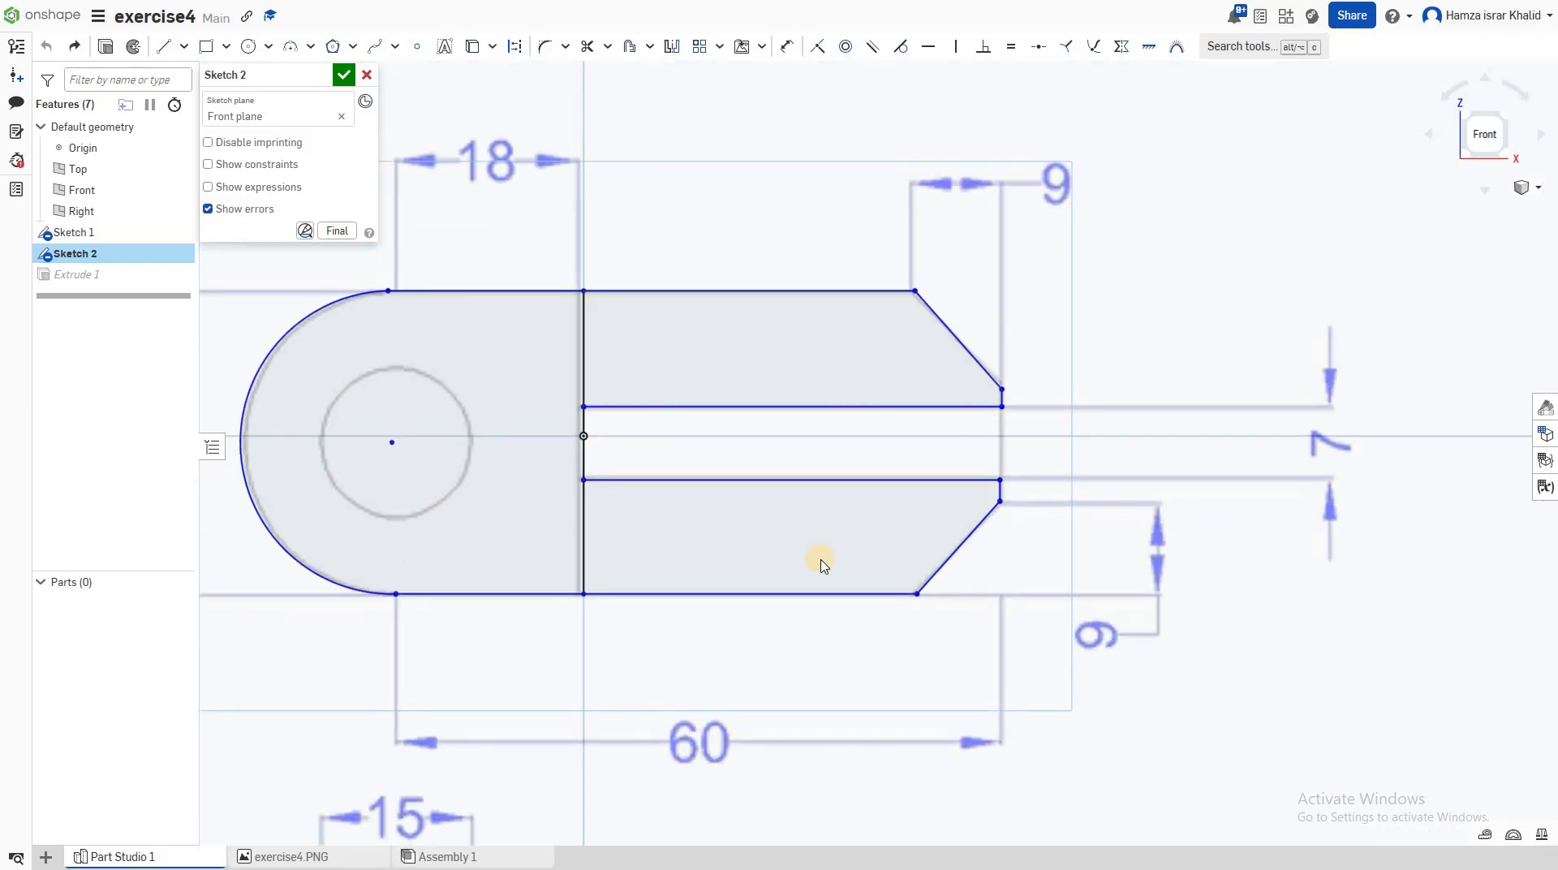
- Close the slot's open end again with a line about 0.147 in long between the ends of its two long edges
{"action": "left_click", "coordinate": [820, 560]}
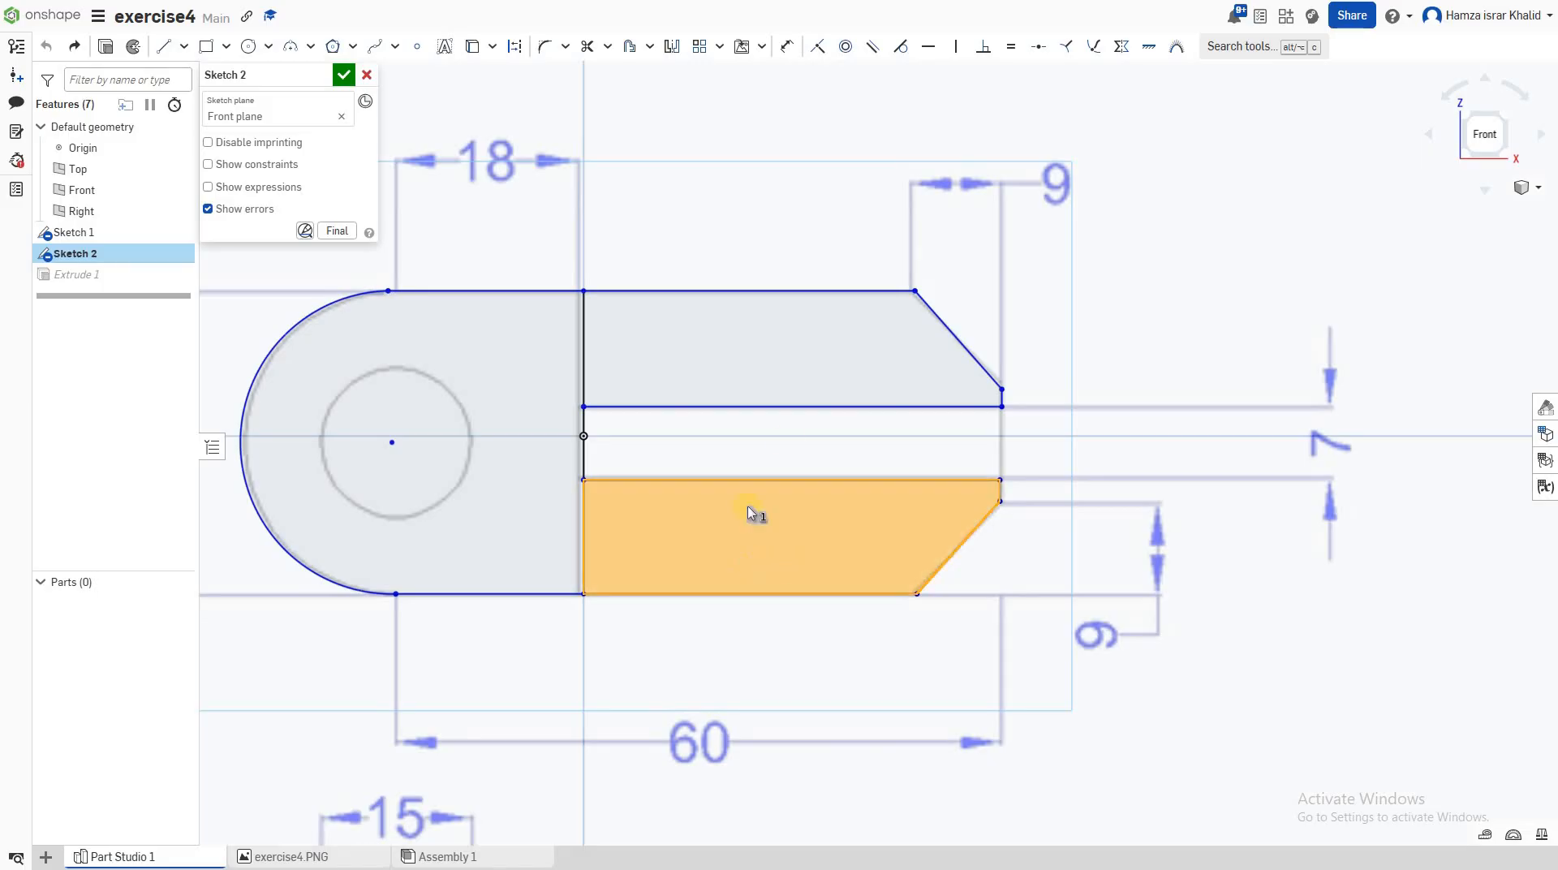
{"action": "key", "text": "l"}
{"action": "left_click", "coordinate": [1002, 406]}
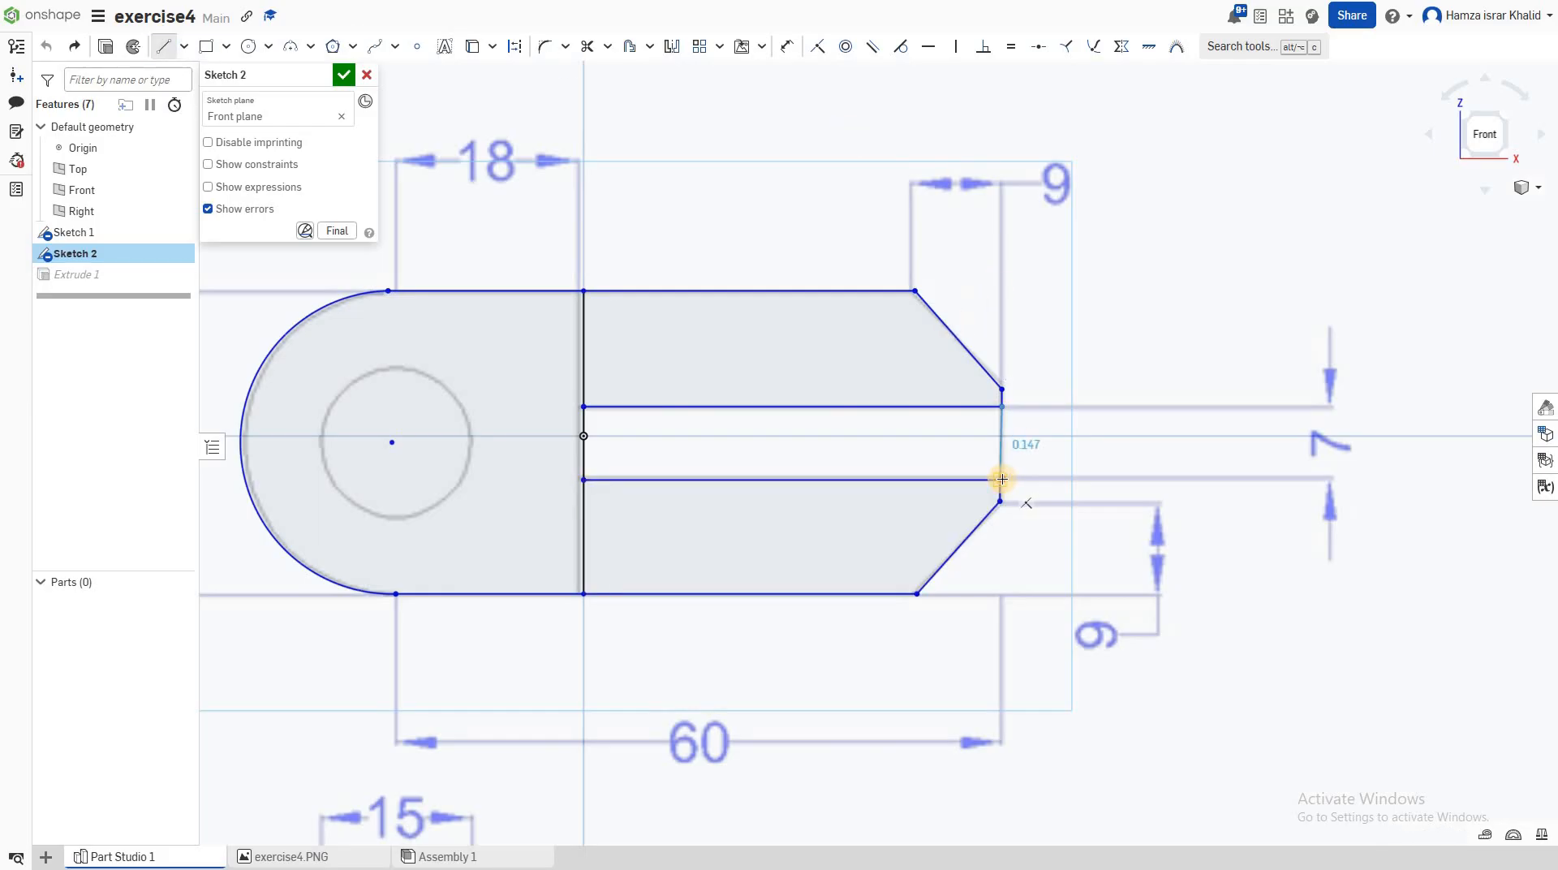
{"action": "left_click", "coordinate": [1002, 479]}
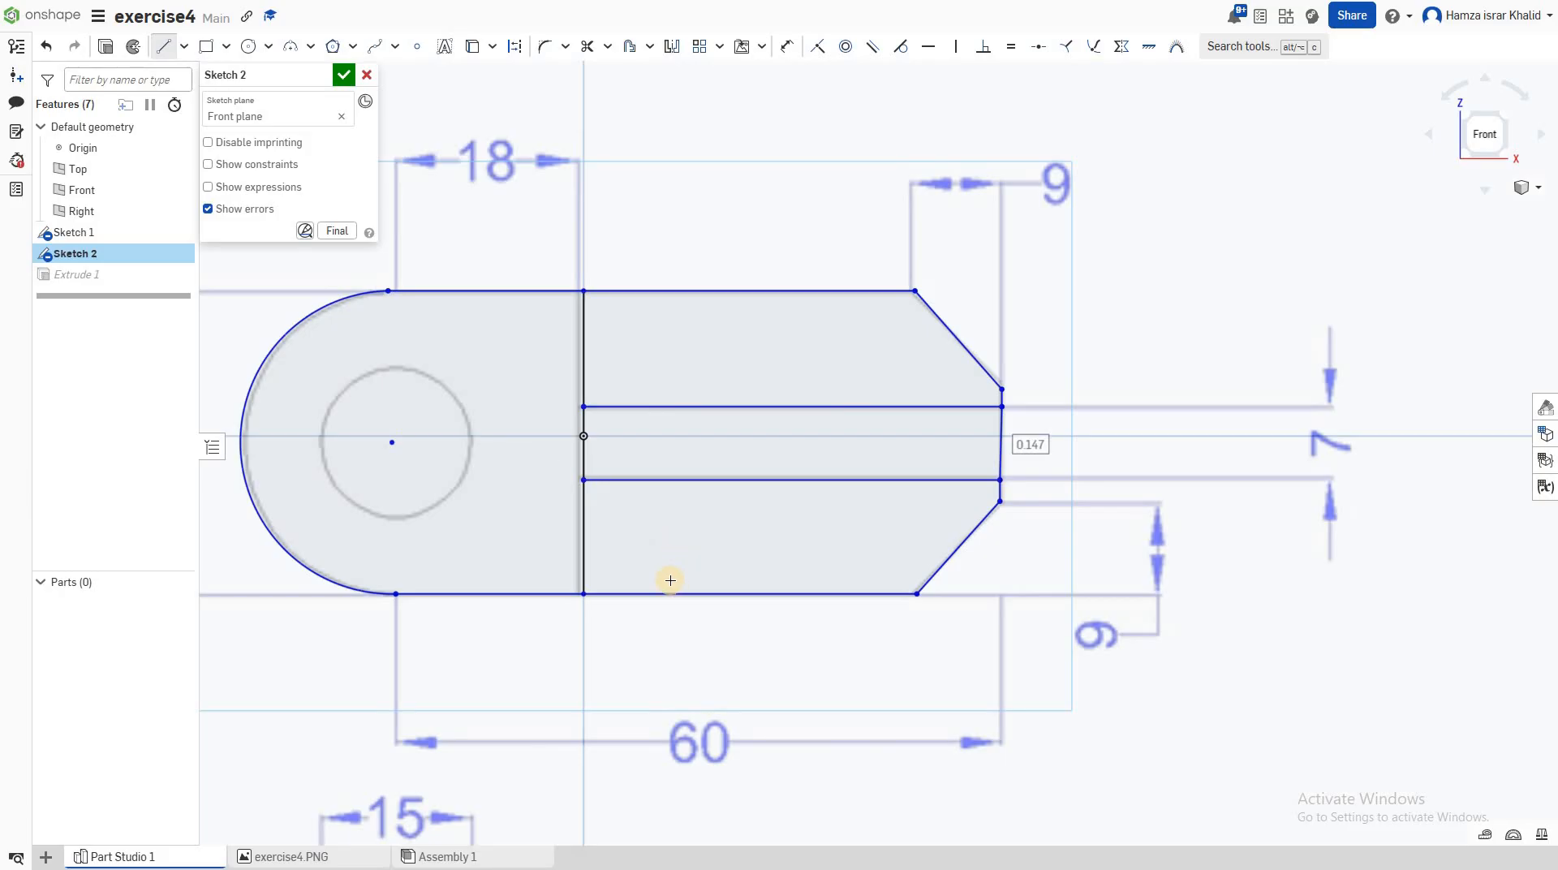
{"action": "key", "text": "Escape"}
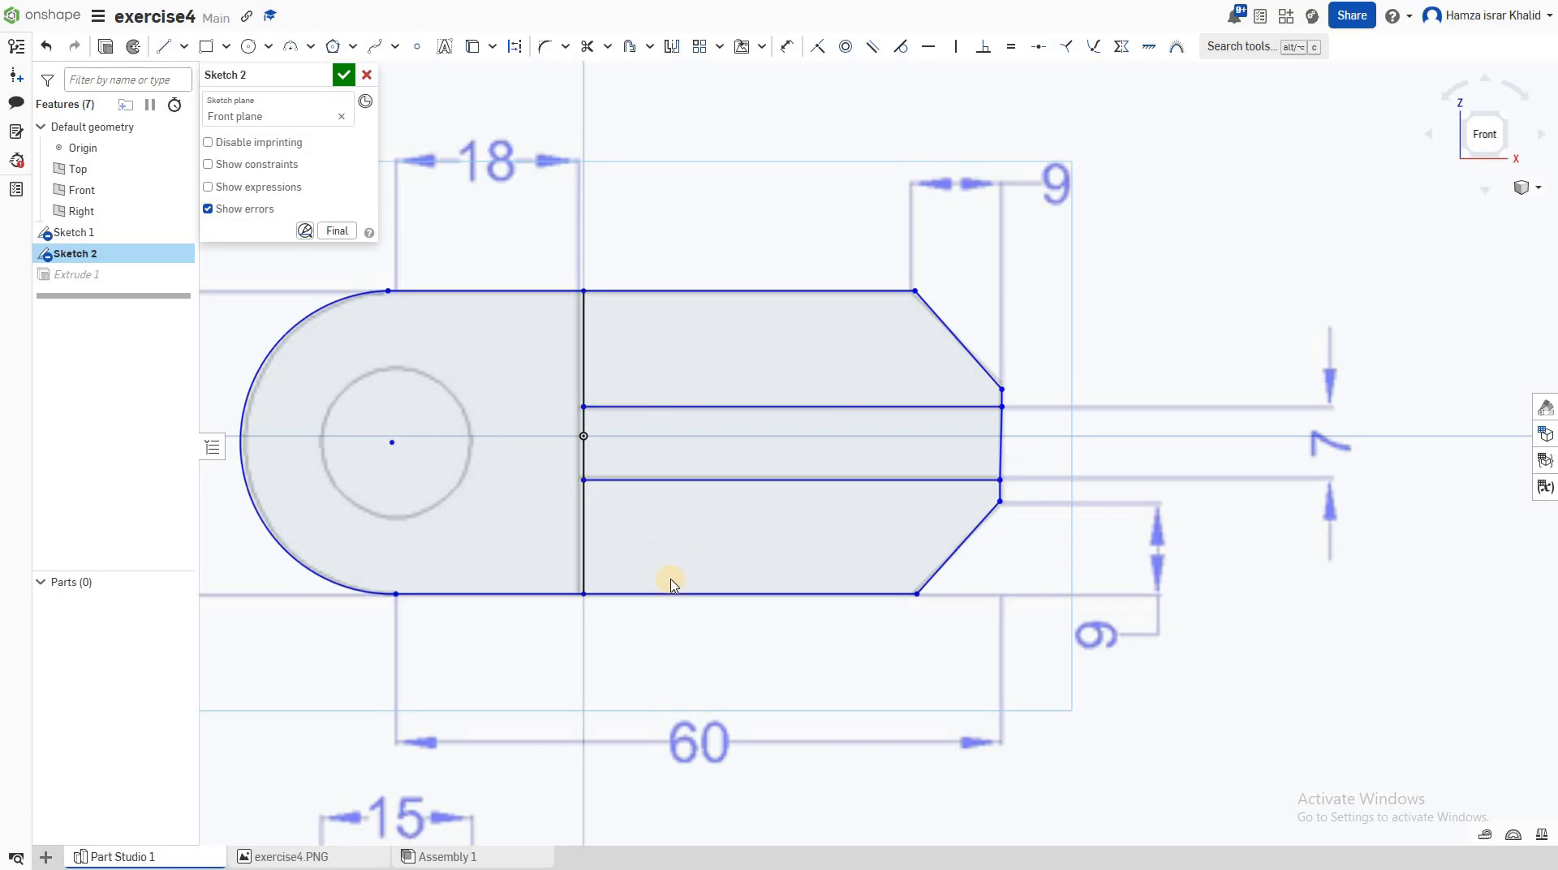
{"action": "left_click", "coordinate": [724, 546]}
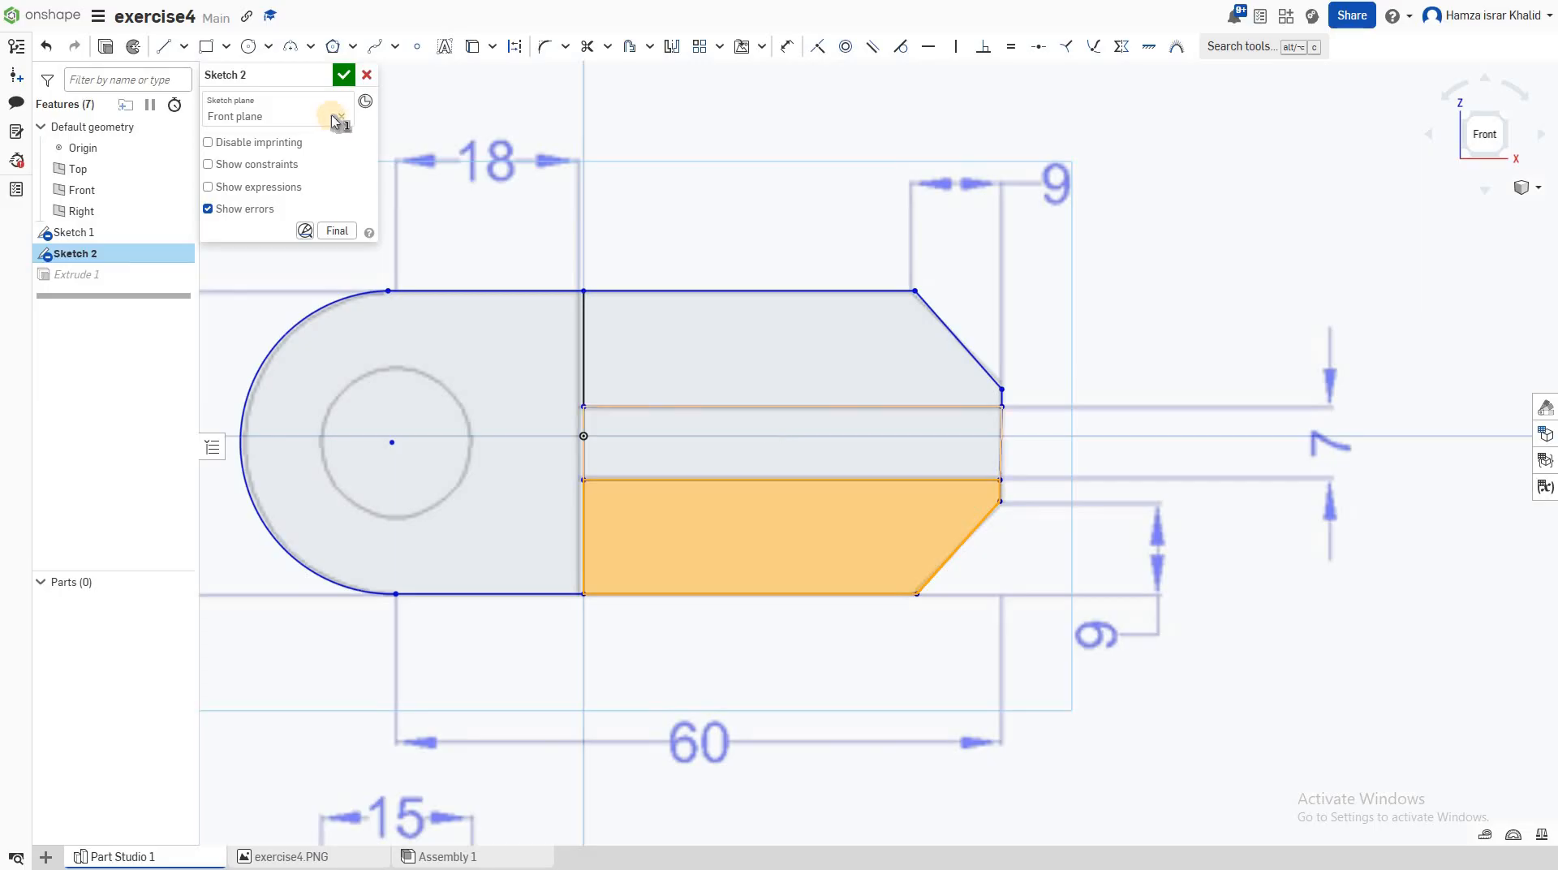
{"action": "left_click", "coordinate": [103, 50]}
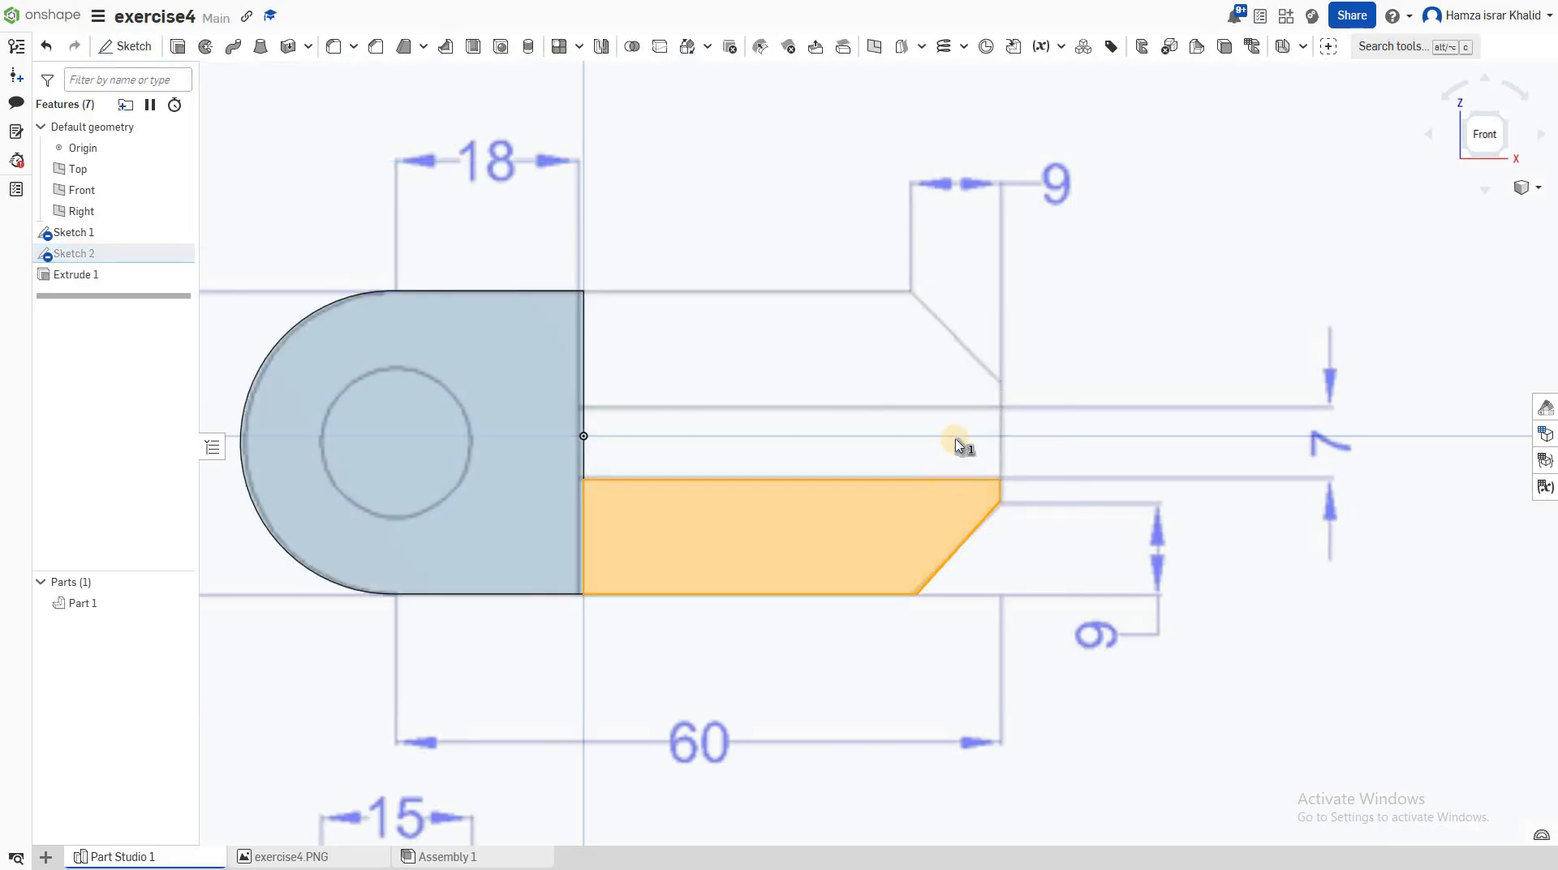
{"action": "key", "text": "shift+e"}
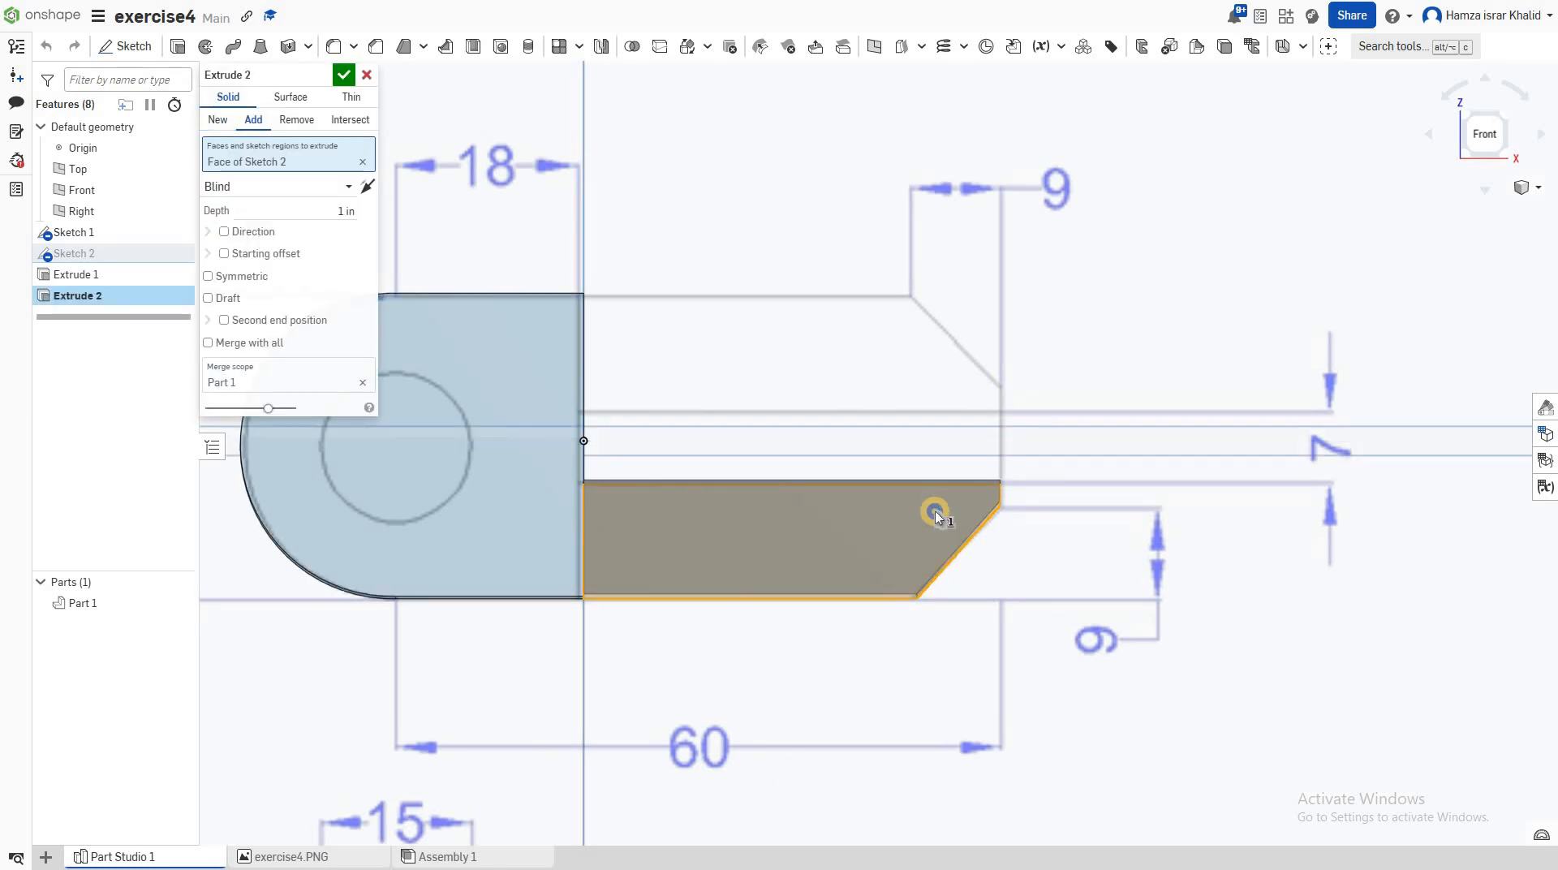
{"action": "right_click_drag", "start_coordinate": [934, 509], "coordinate": [870, 678]}
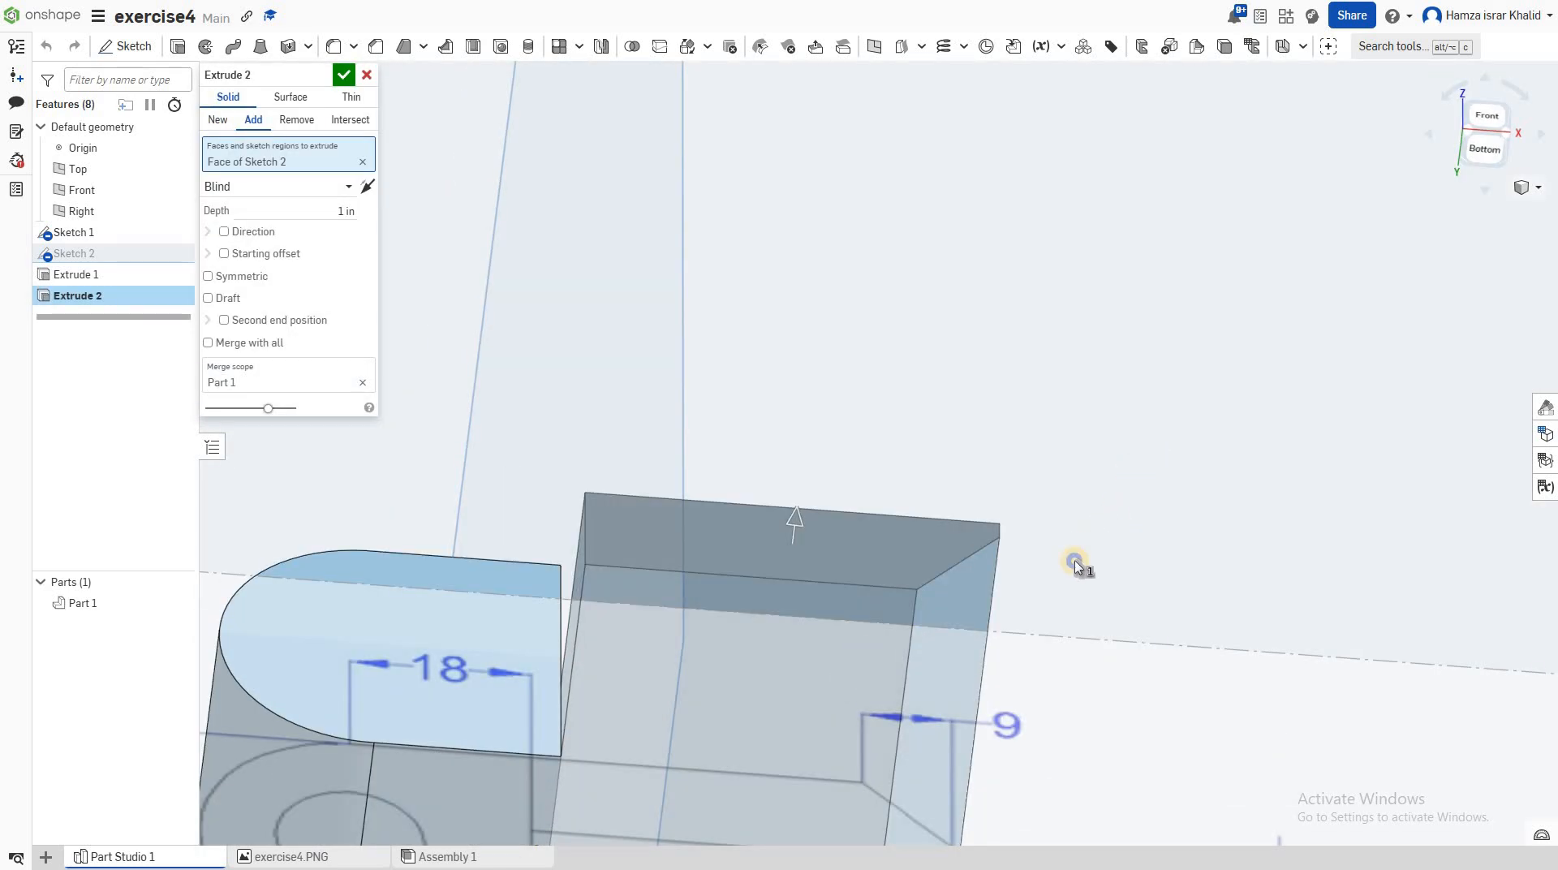
{"action": "right_click_drag", "start_coordinate": [1016, 634], "coordinate": [1094, 538]}
{"action": "right_click_drag", "start_coordinate": [1000, 595], "coordinate": [1490, 180]}
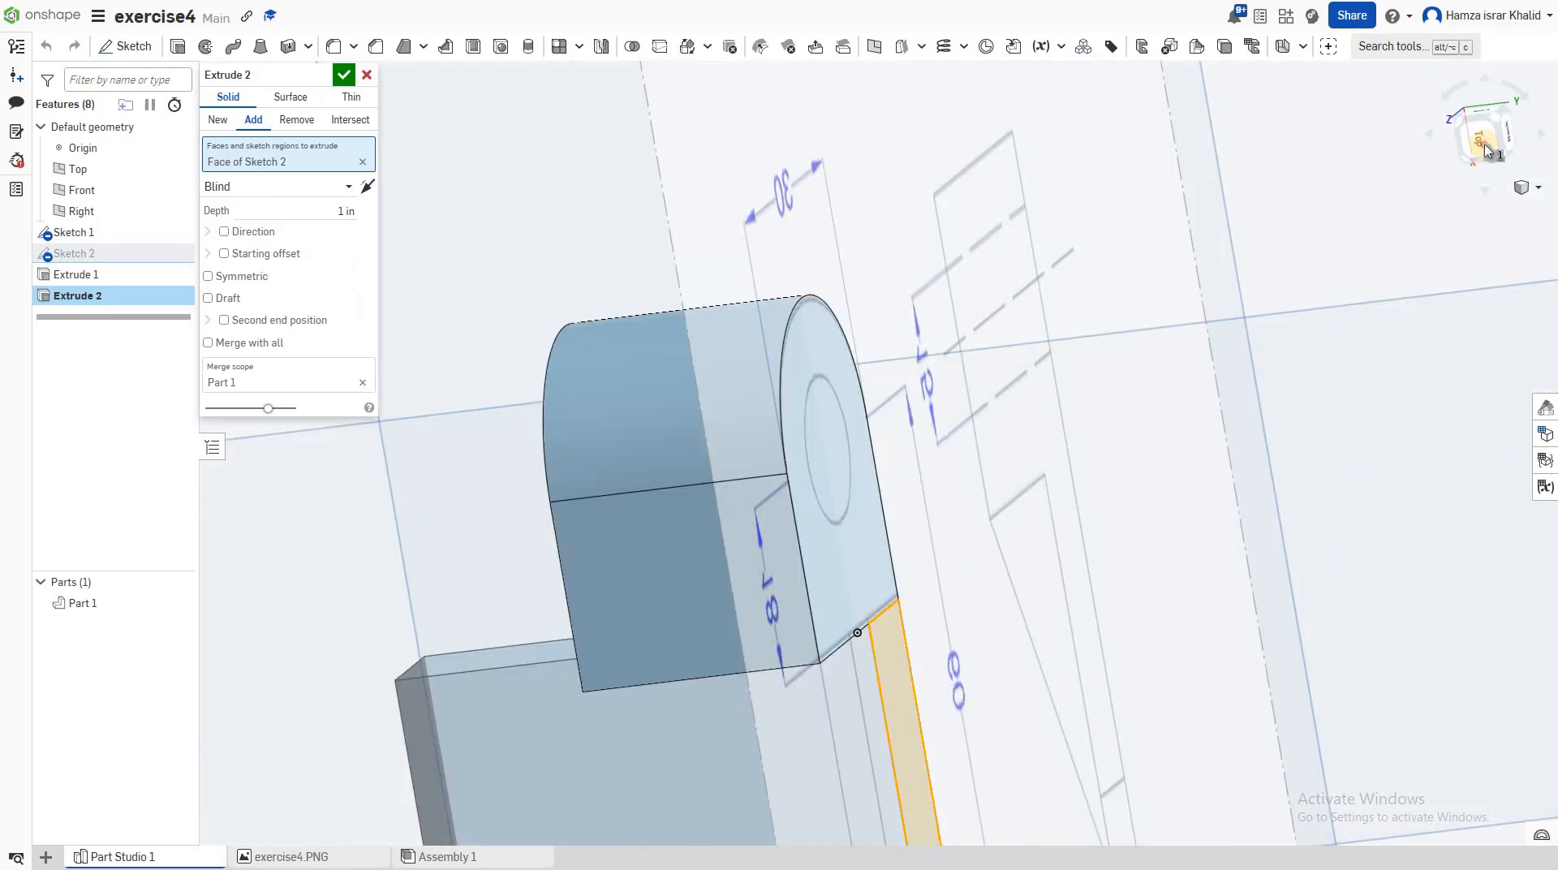
{"action": "left_click", "coordinate": [1483, 149]}
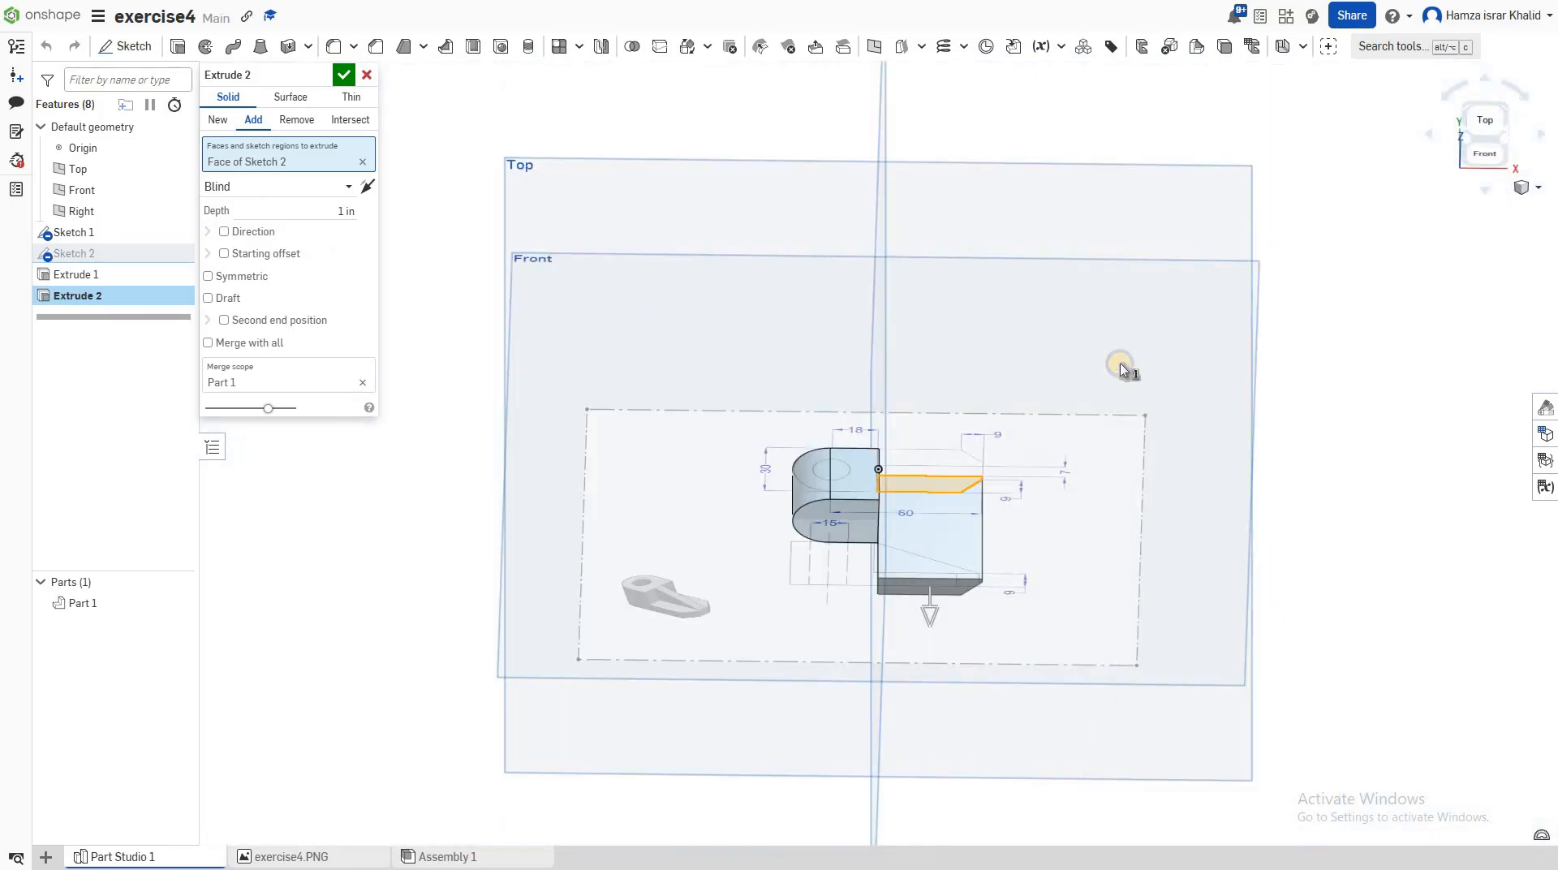
{"action": "left_click", "coordinate": [367, 74]}
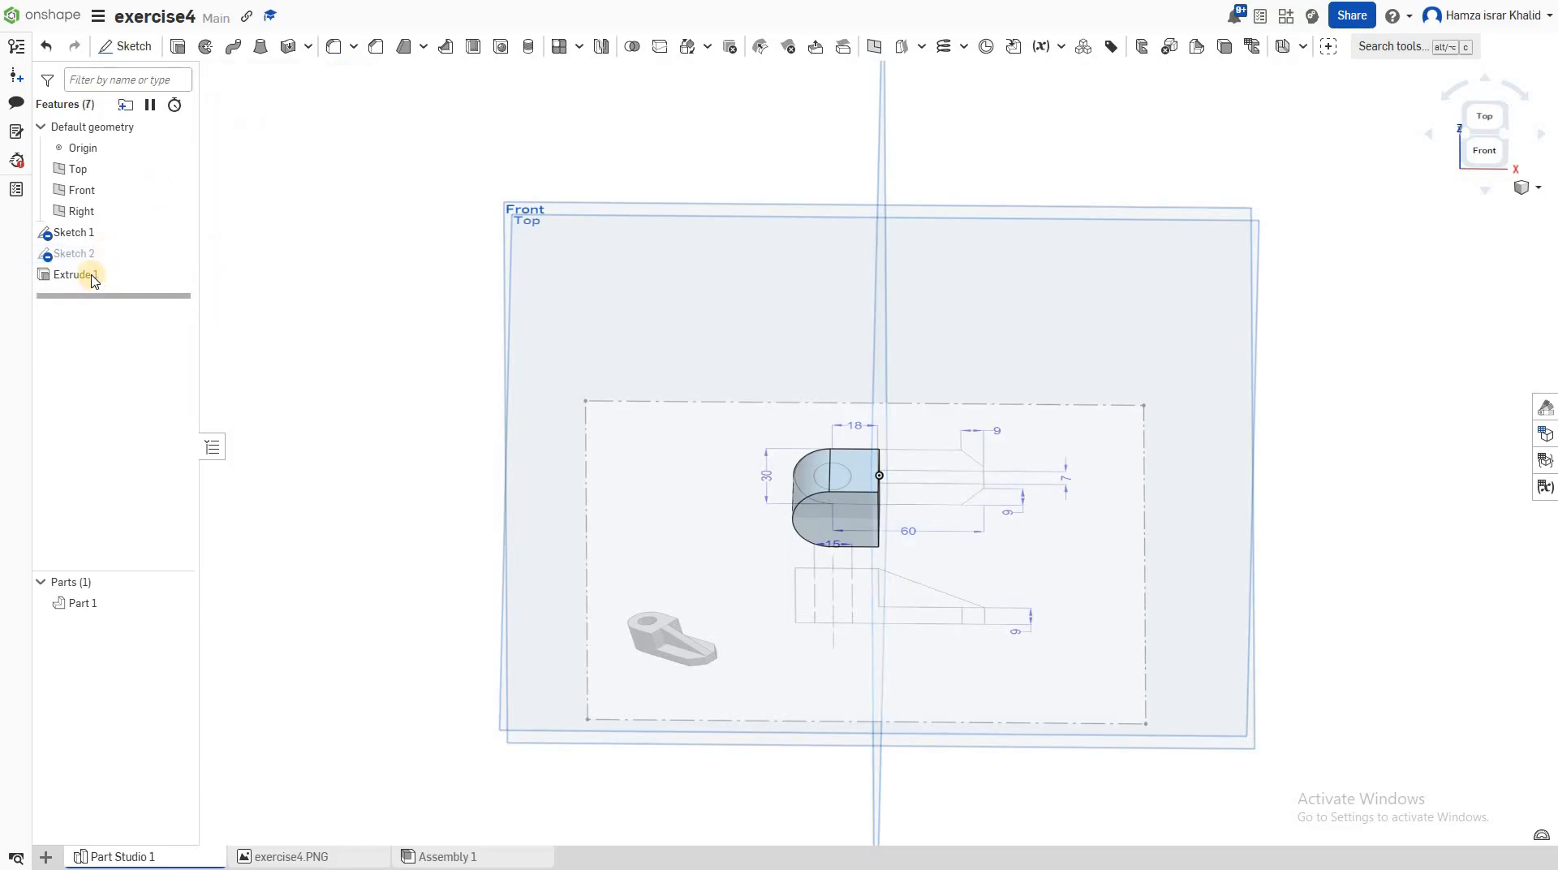
- Reopen Sketch 2 facing the Front plane and trim away the two long parallel slot lines in the arm region
{"action": "right_click", "coordinate": [88, 259]}
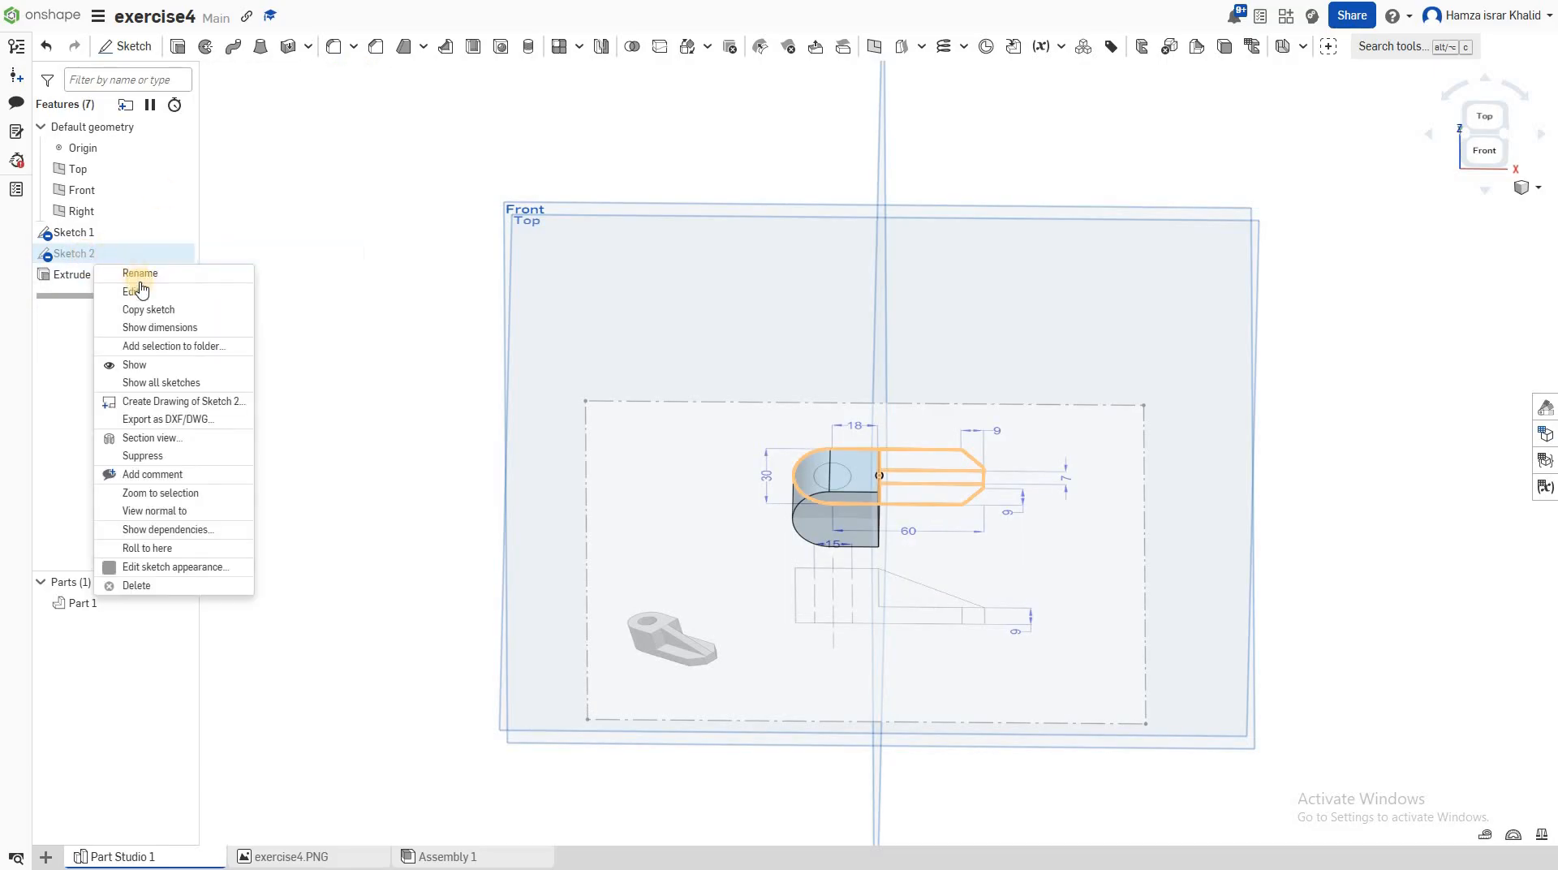
{"action": "left_click", "coordinate": [134, 292]}
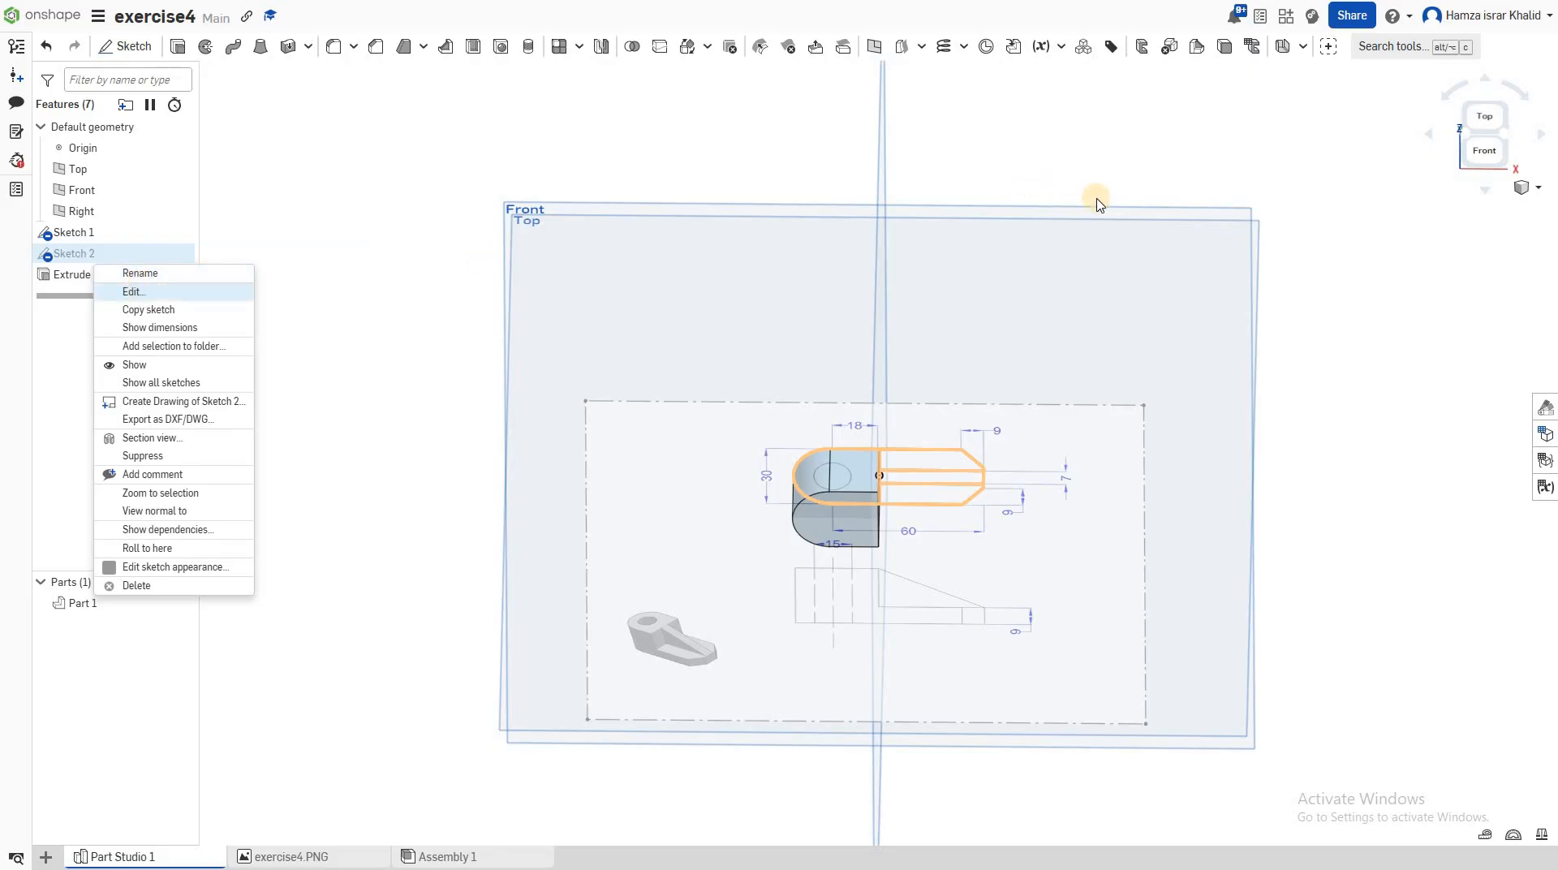
{"action": "left_click", "coordinate": [1482, 153]}
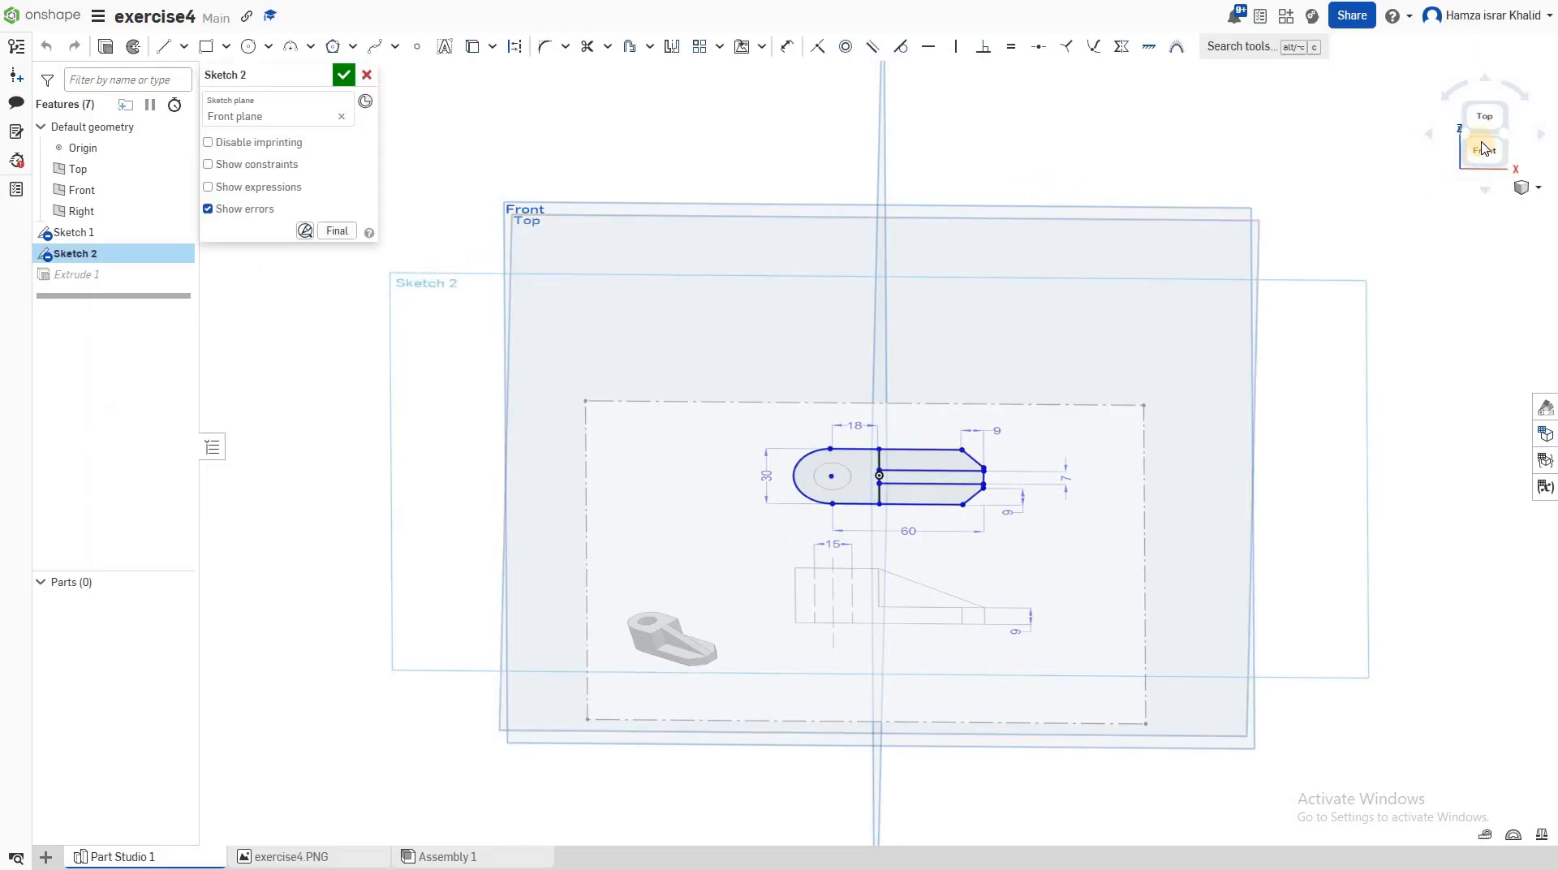
{"action": "scroll", "coordinate": [929, 471], "scroll_direction": "up", "scroll_amount": 6}
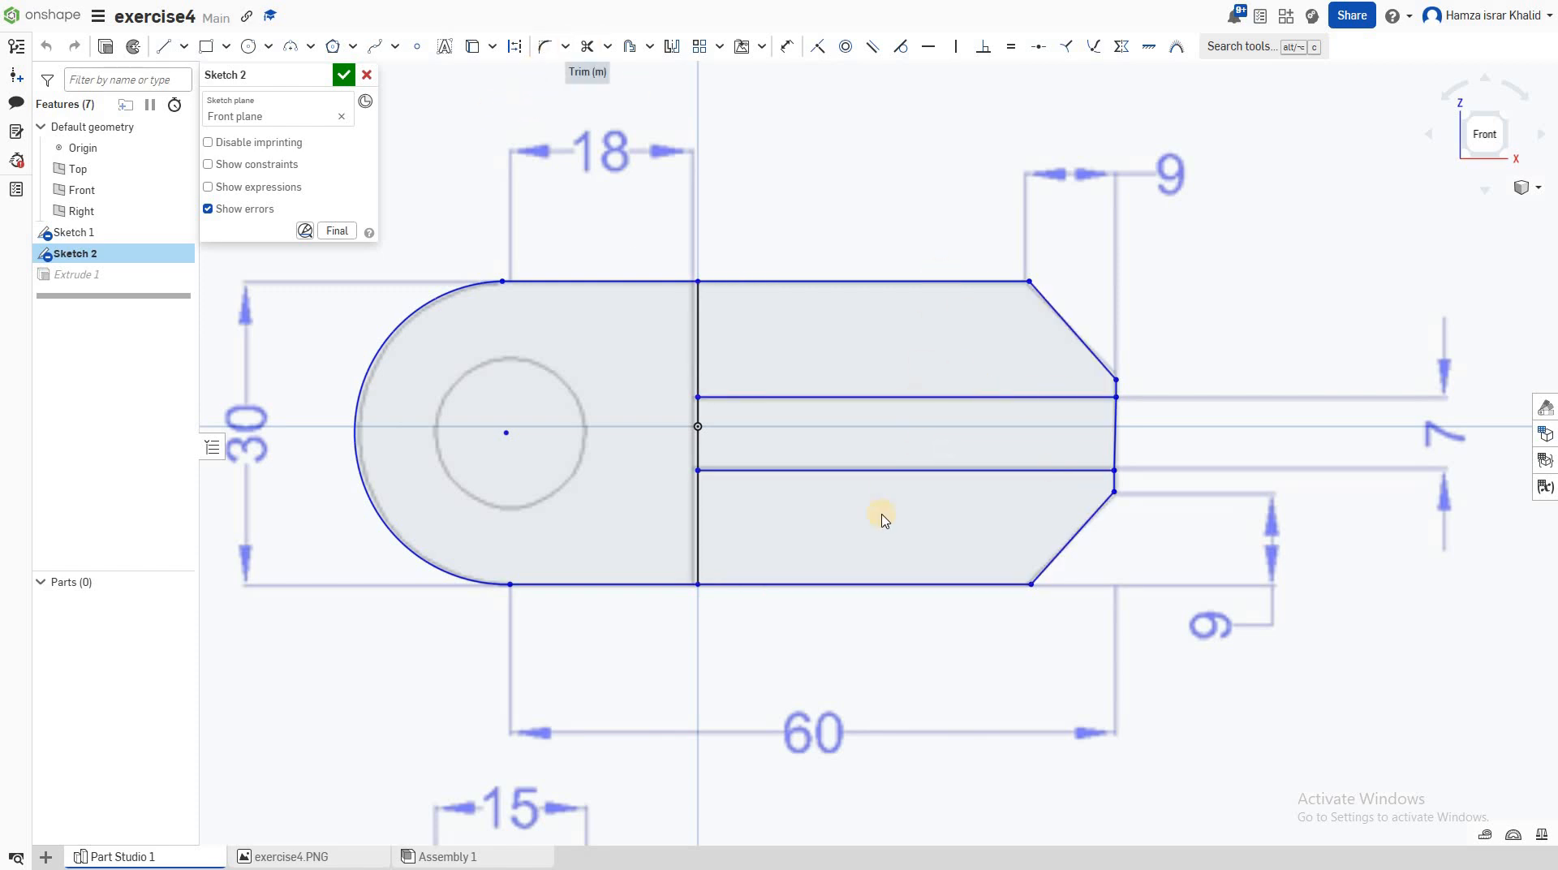
{"action": "left_click", "coordinate": [588, 46]}
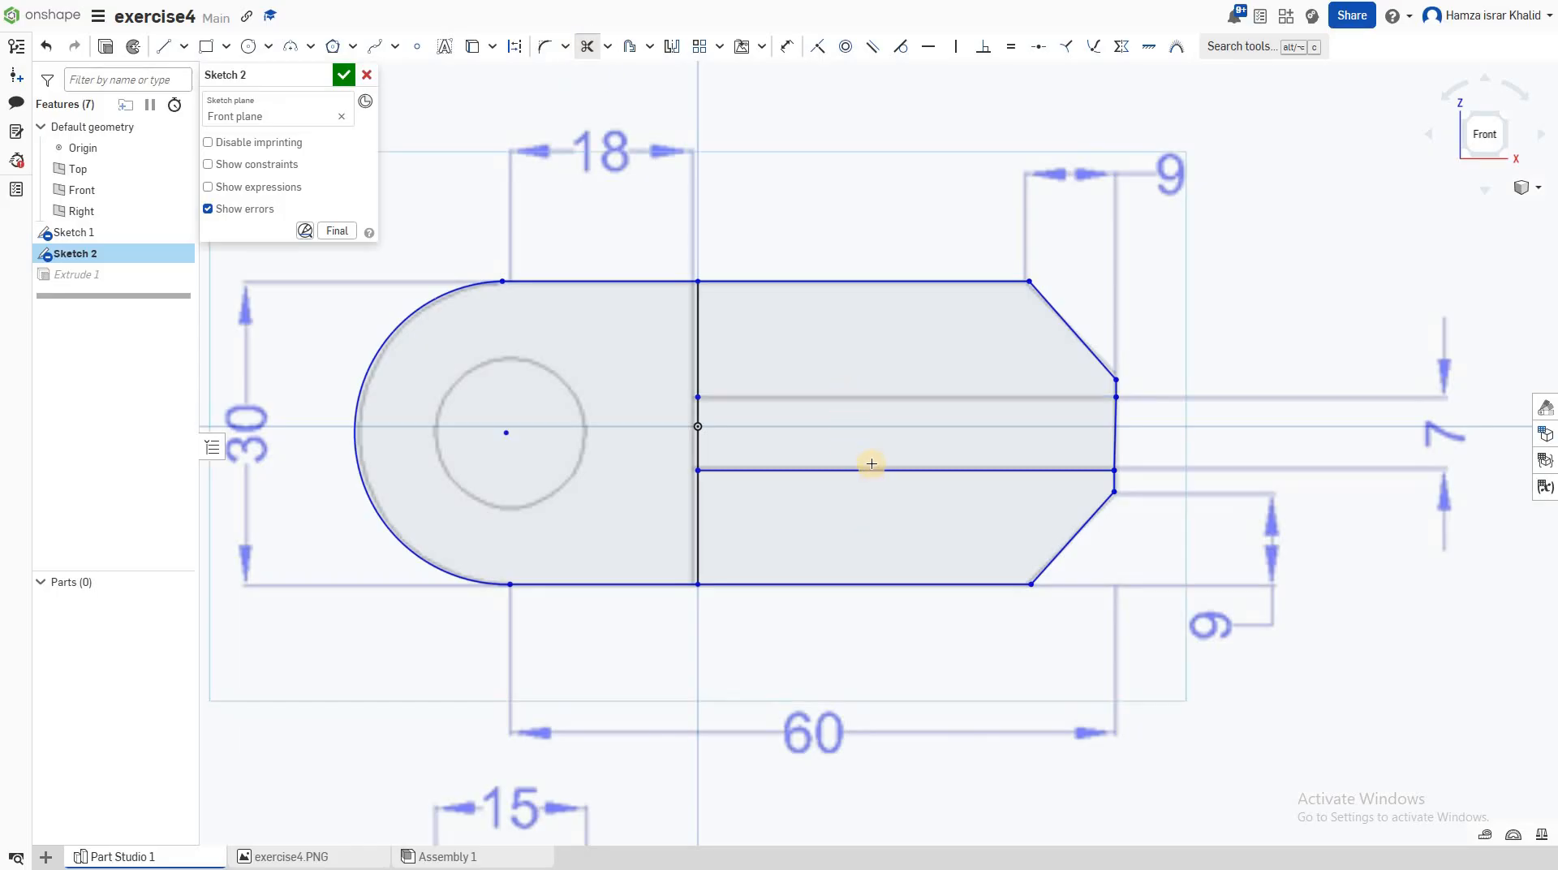
{"action": "left_click", "coordinate": [1014, 470]}
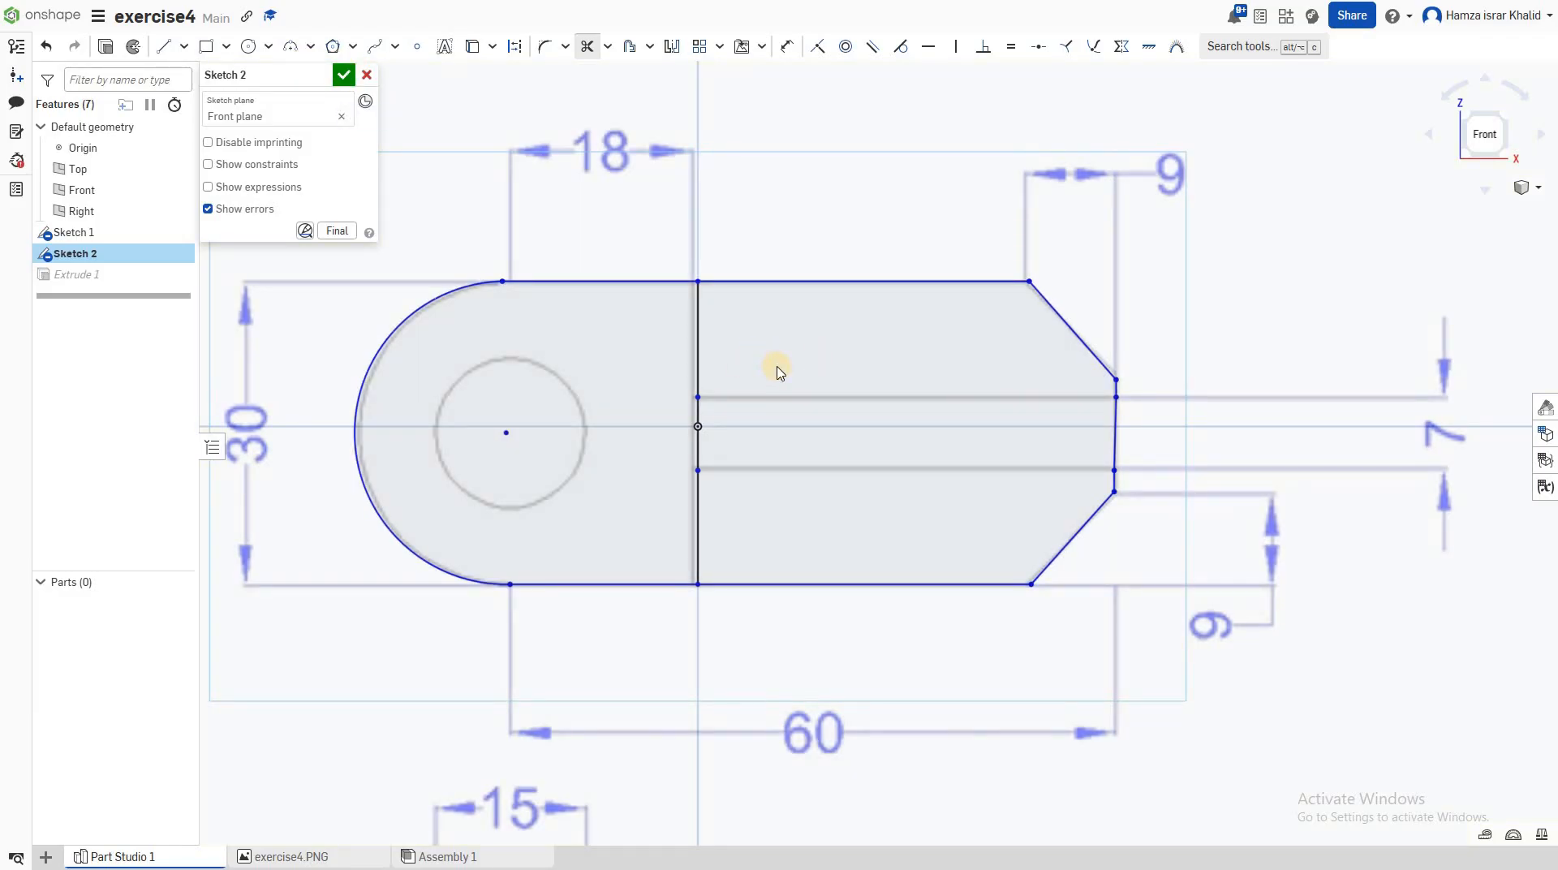
{"action": "key", "text": "Escape"}
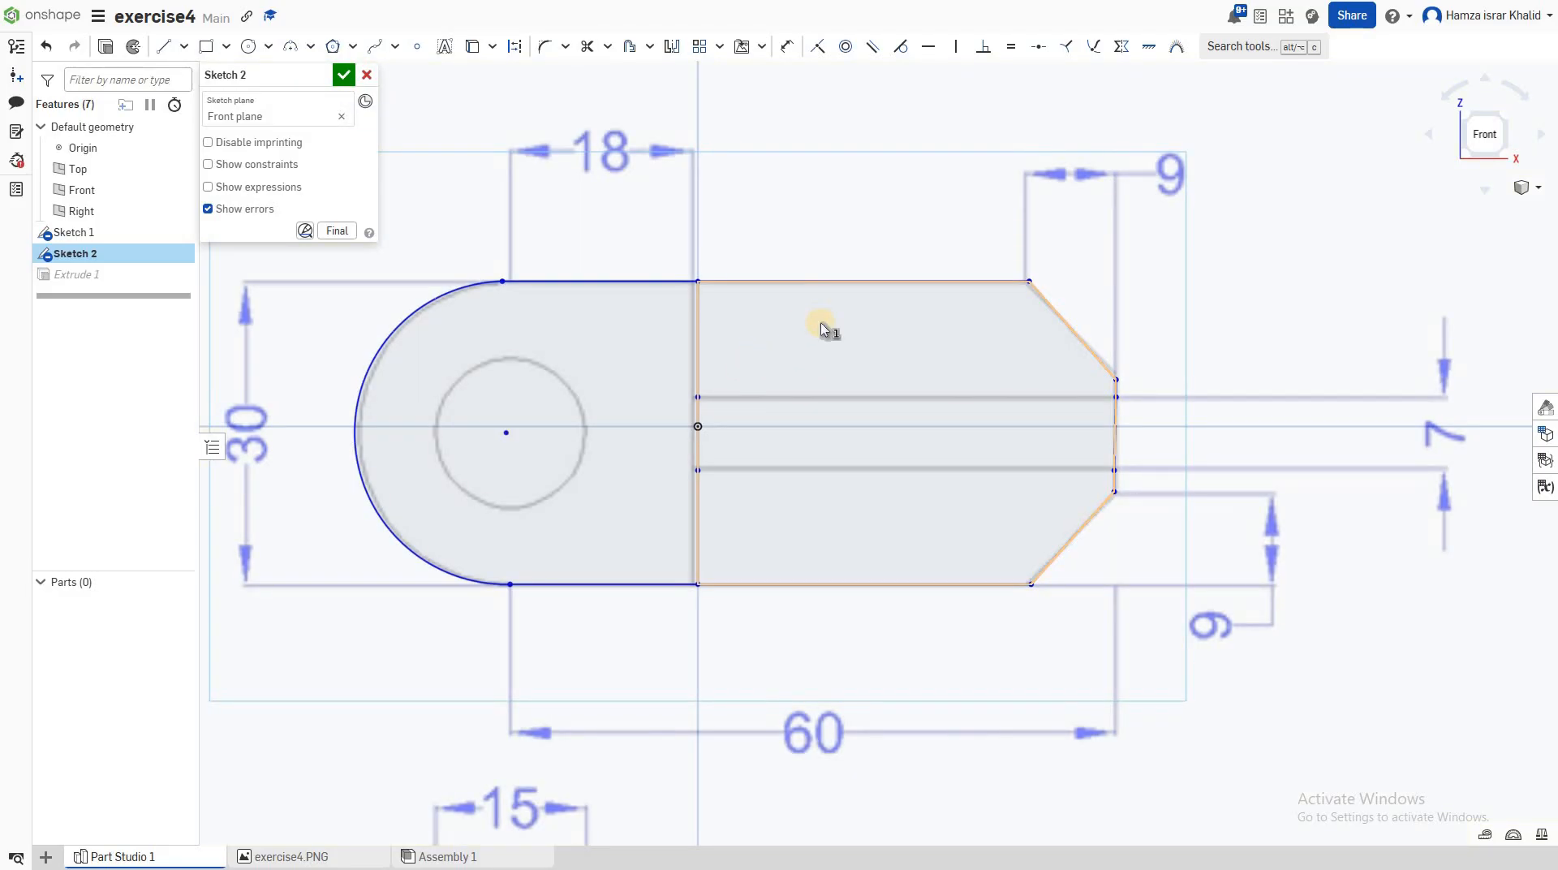
- Extrude the chamfered arm region of Sketch 2 as a blind addition to Part 1 with a depth of 0.1 in
{"action": "left_click", "coordinate": [821, 323]}
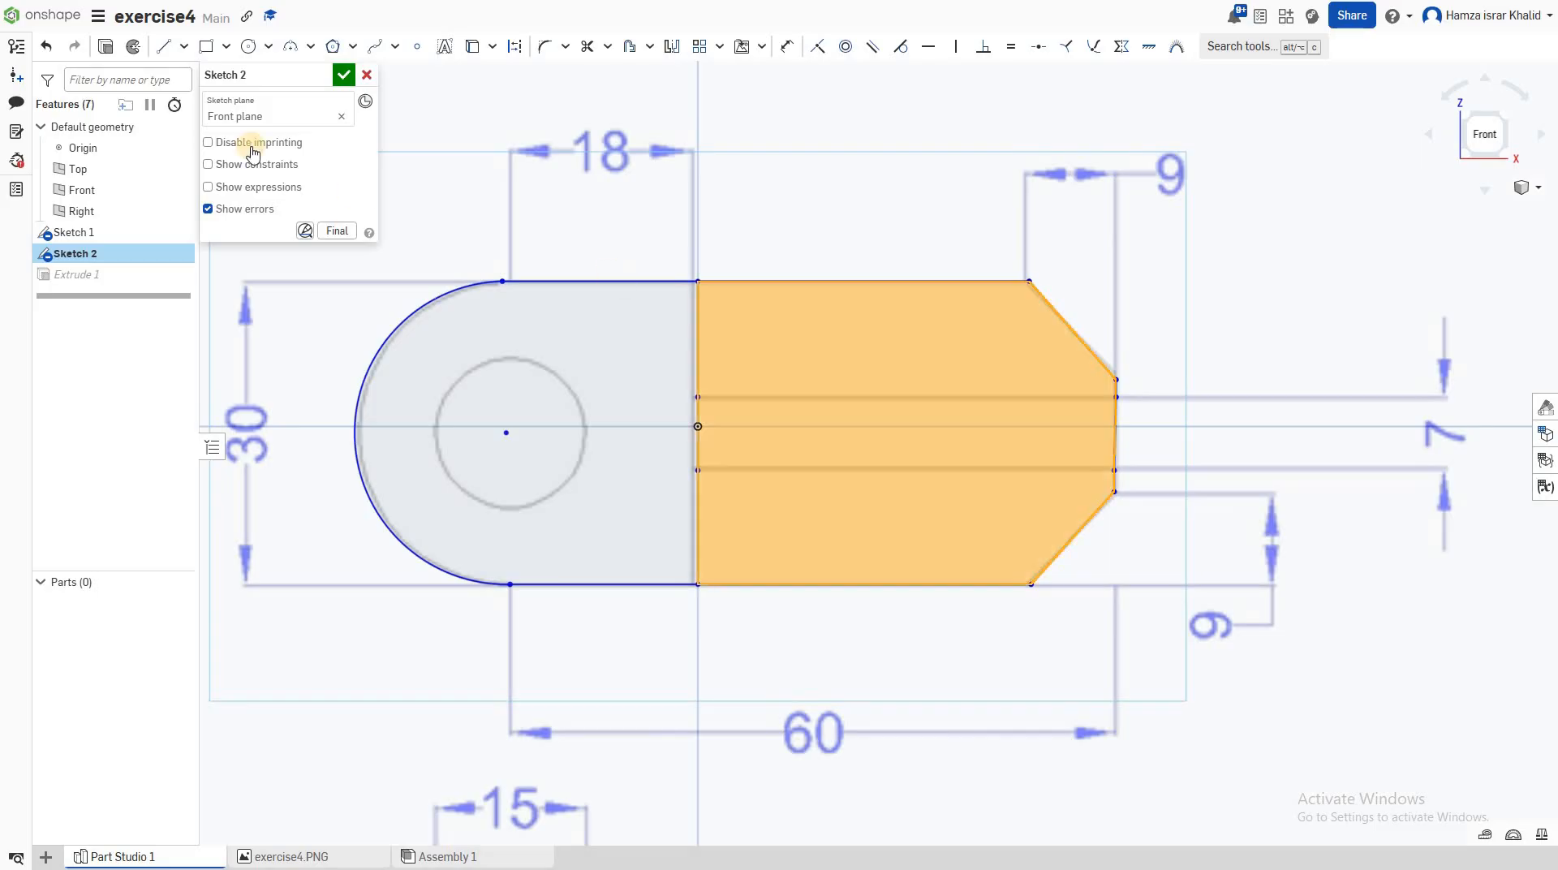
{"action": "left_click", "coordinate": [105, 48]}
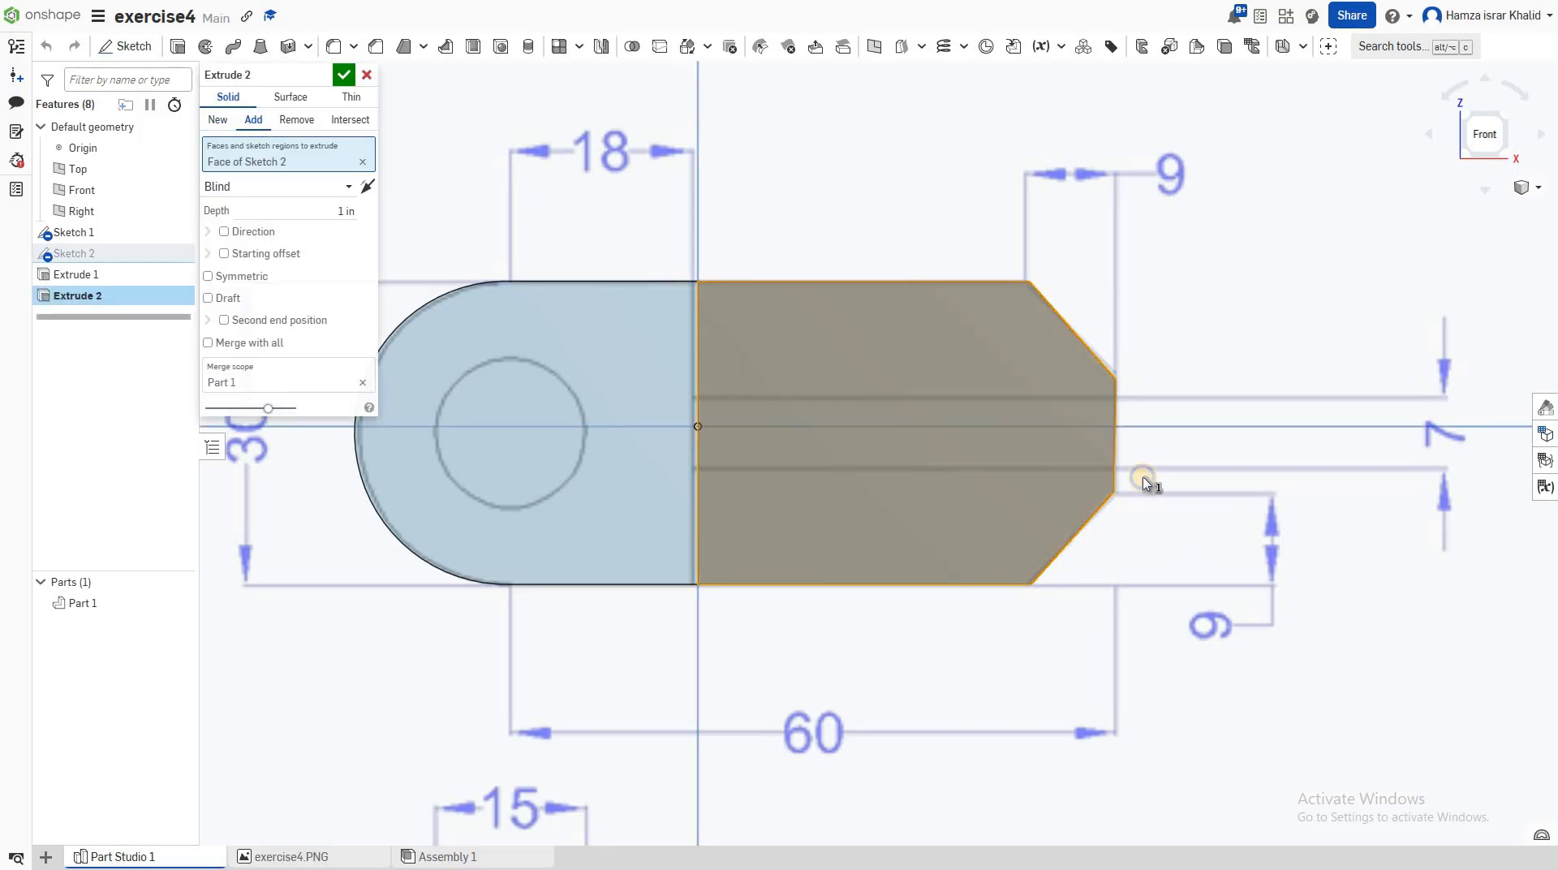
{"action": "right_click_drag", "start_coordinate": [1145, 472], "coordinate": [1155, 510]}
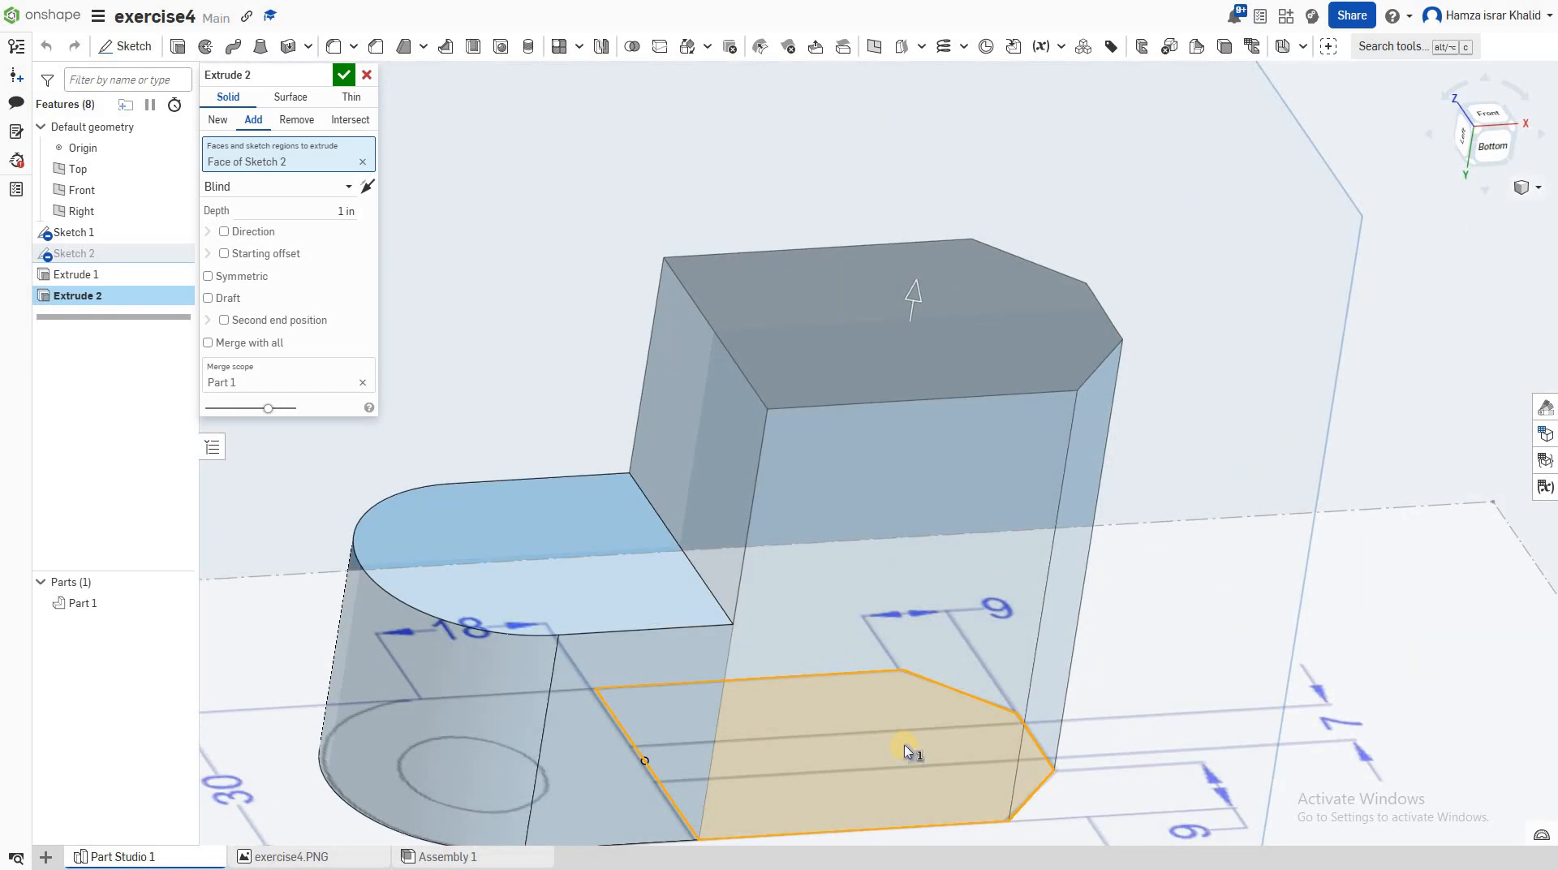
{"action": "left_click", "coordinate": [332, 210]}
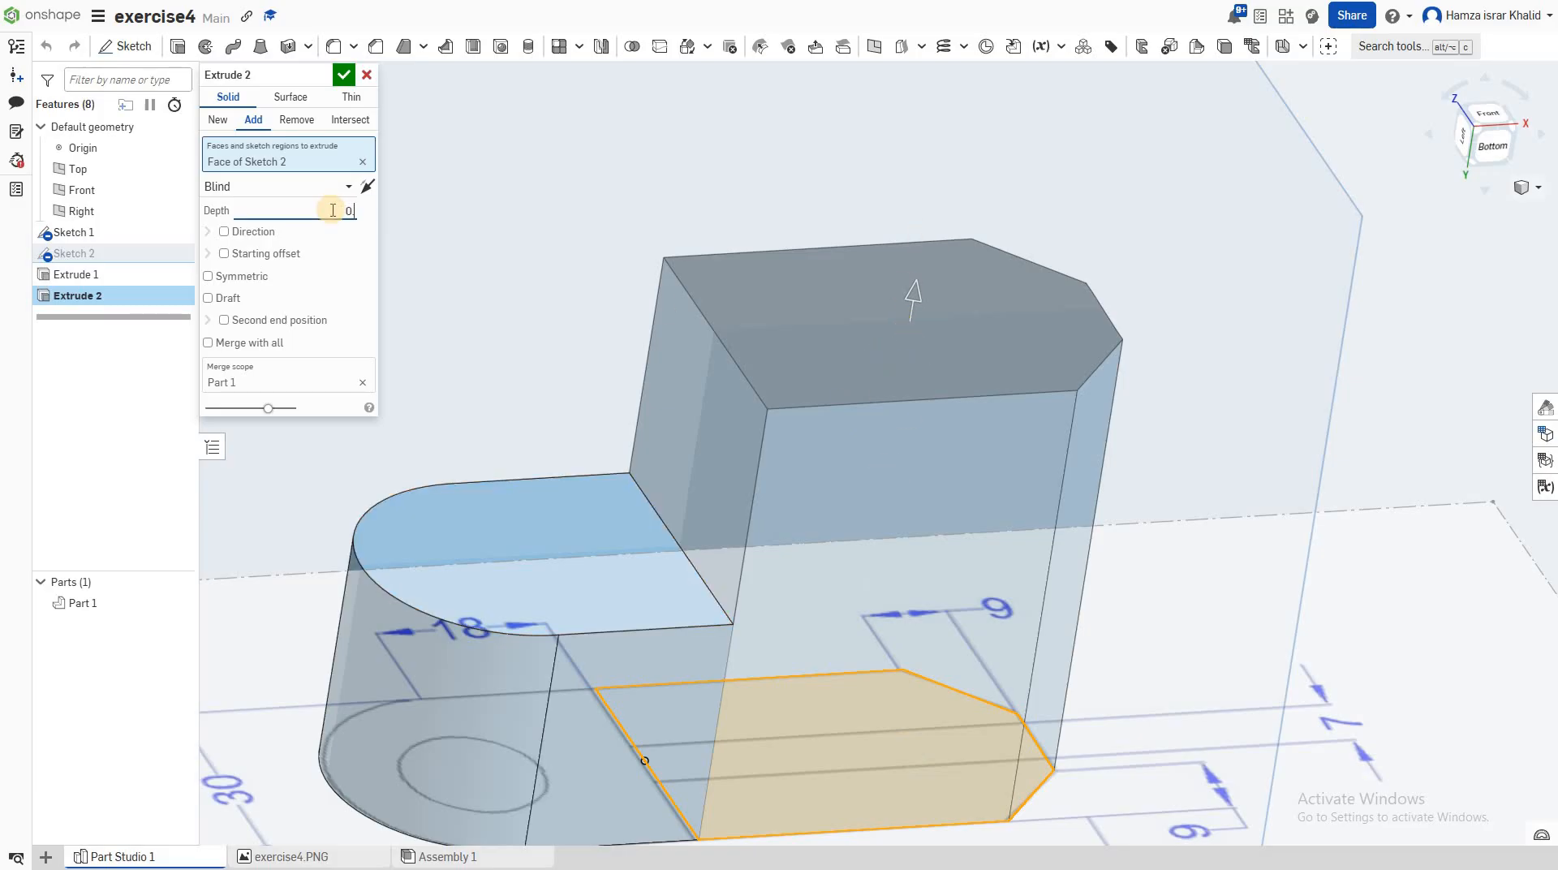
{"action": "type", "text": "0."}
{"action": "key", "text": "BackSpace"}
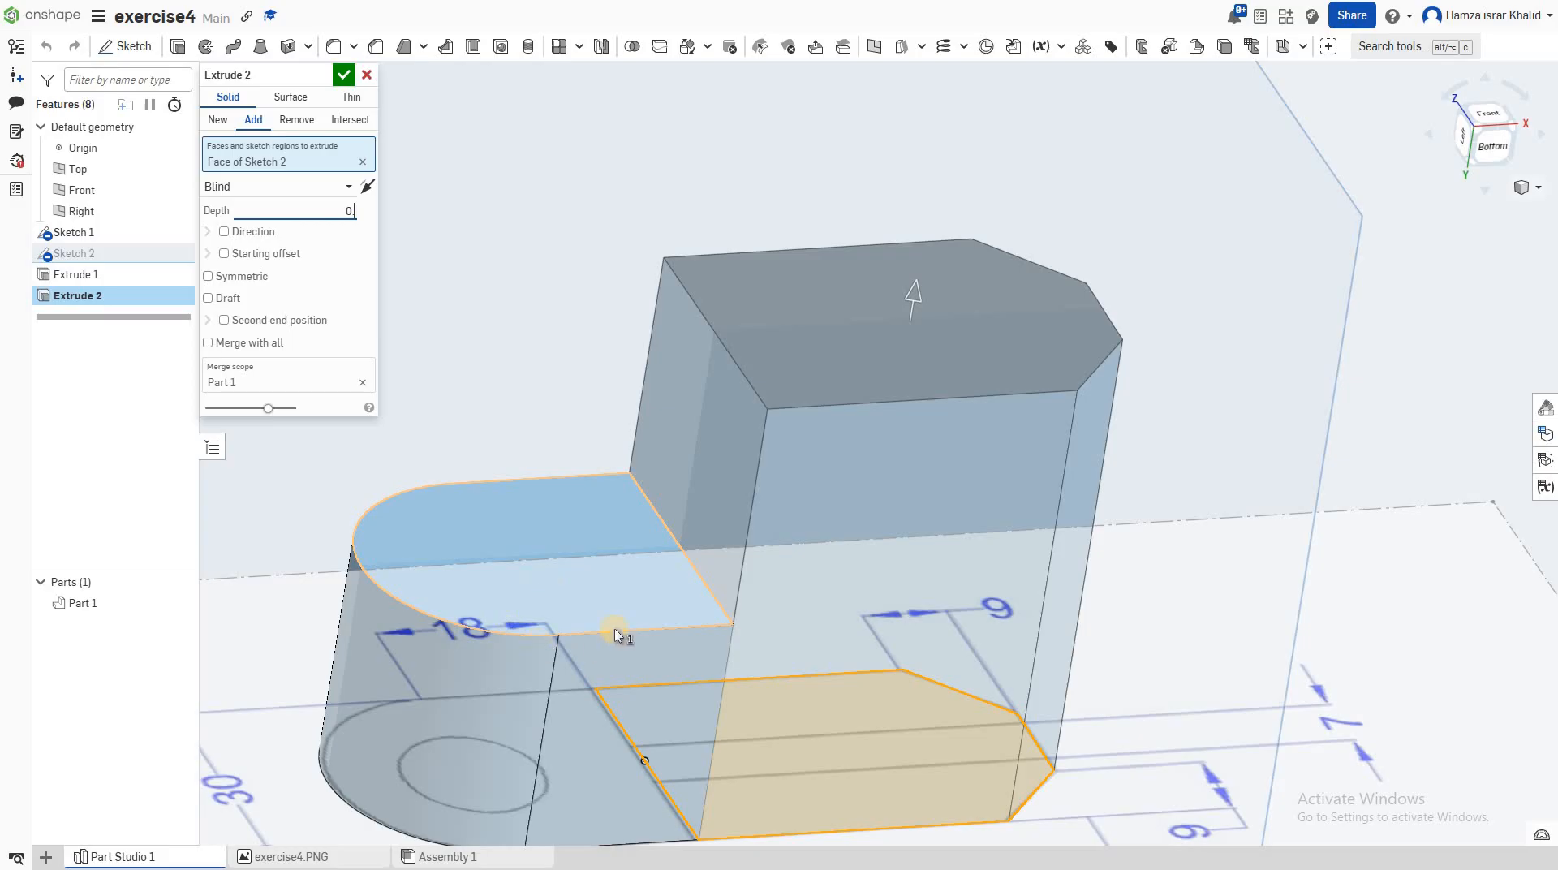
{"action": "type", "text": ".1"}
{"action": "key", "text": "Return"}
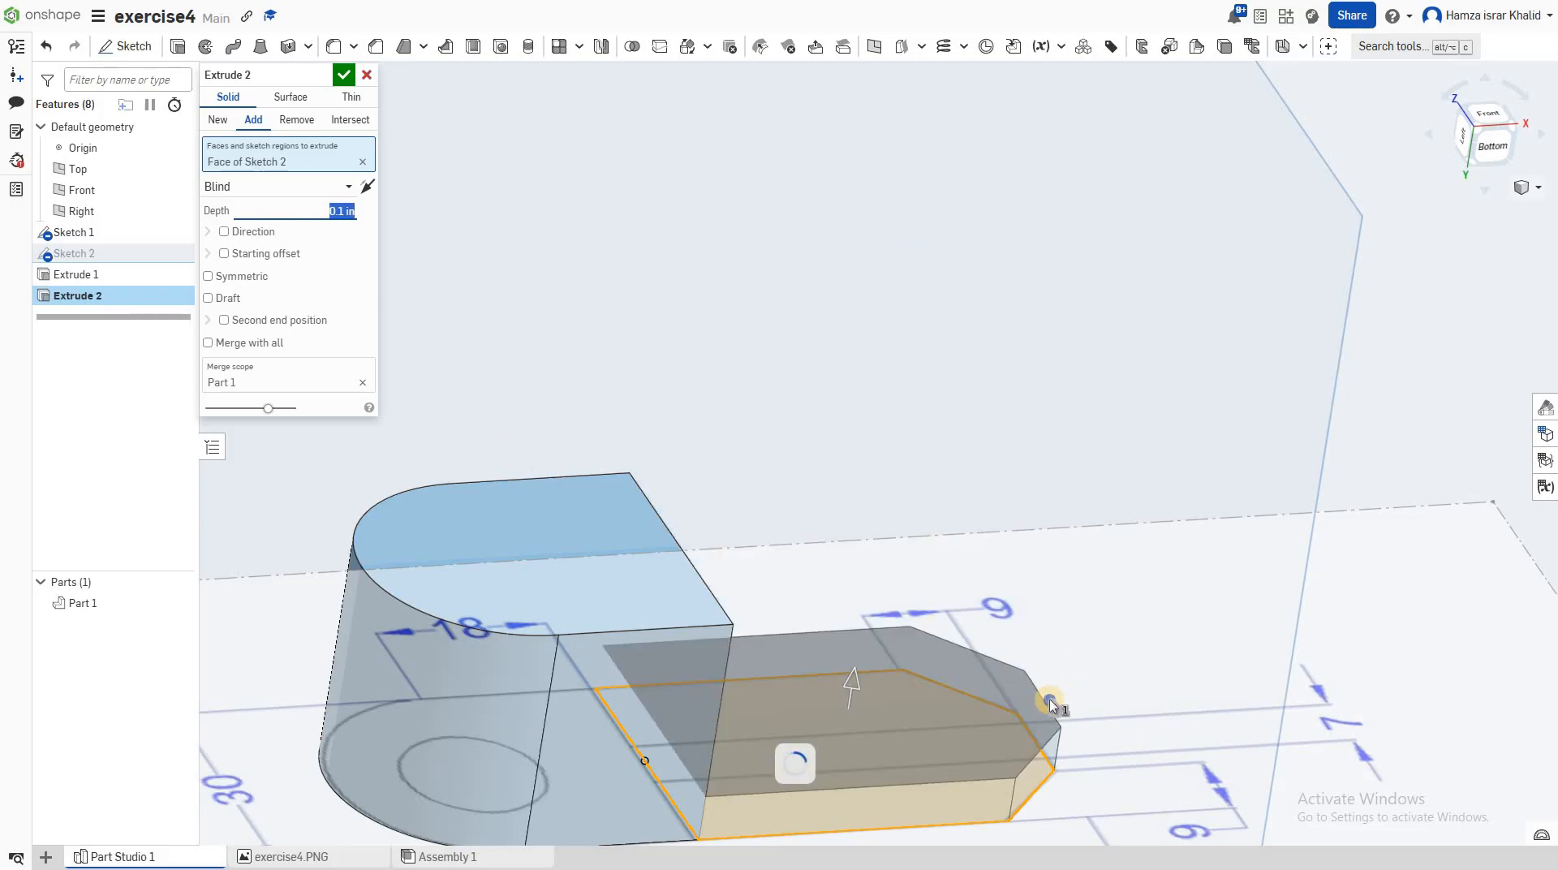
- Check the arm's extrude preview from several angles and against the reference views in the front view, and accept the extrusion
{"action": "right_click_drag", "start_coordinate": [1049, 699], "coordinate": [891, 629]}
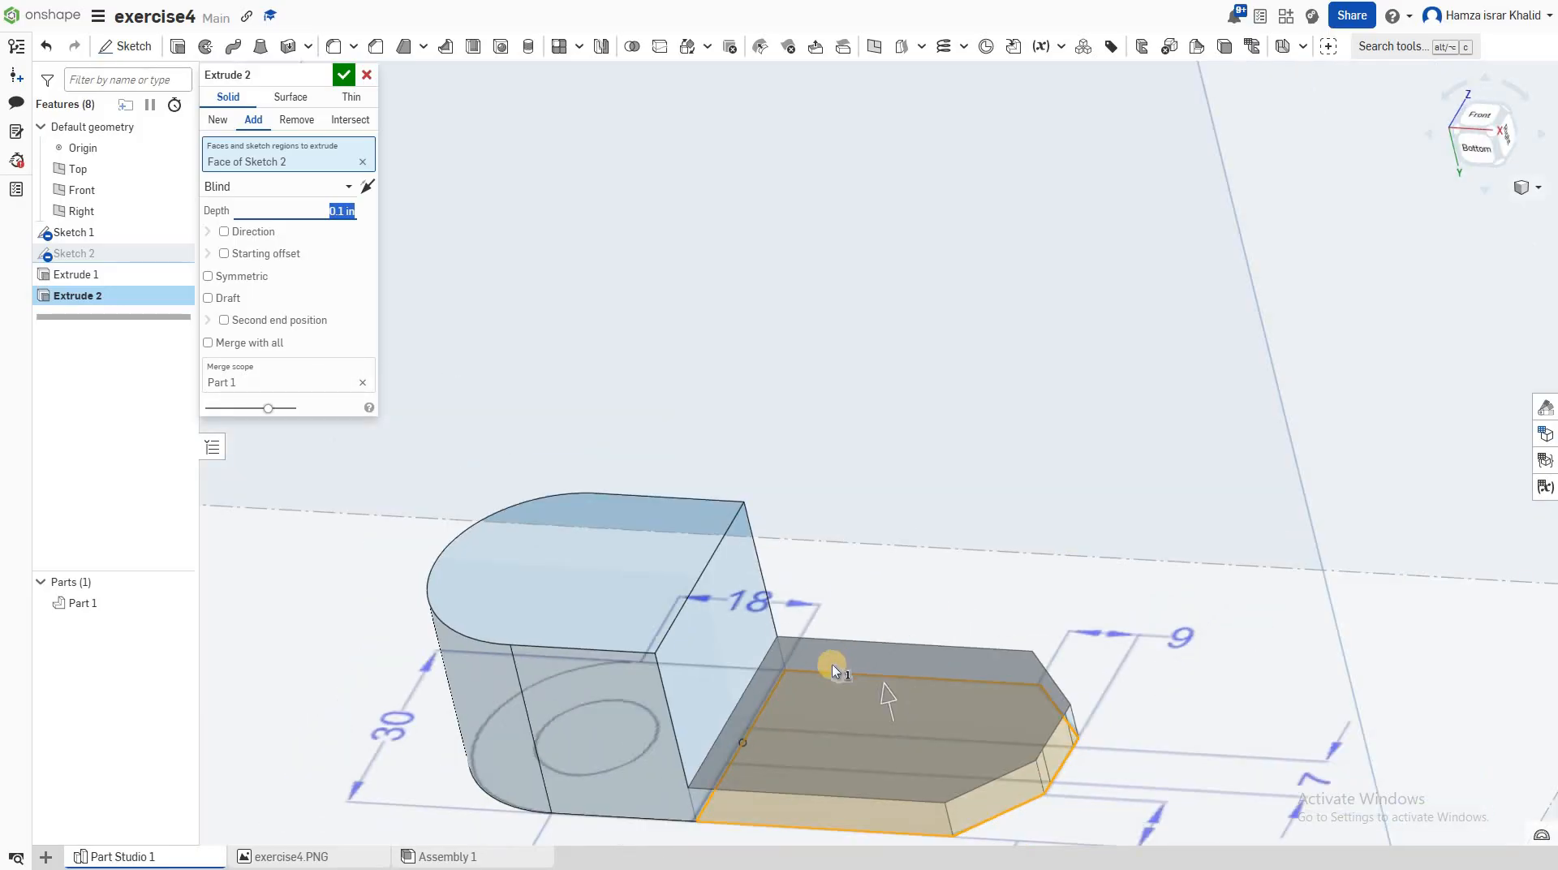
{"action": "scroll", "coordinate": [831, 663], "scroll_direction": "down", "scroll_amount": 3}
{"action": "right_click_drag", "start_coordinate": [1061, 664], "coordinate": [704, 650]}
{"action": "left_click", "coordinate": [706, 624]}
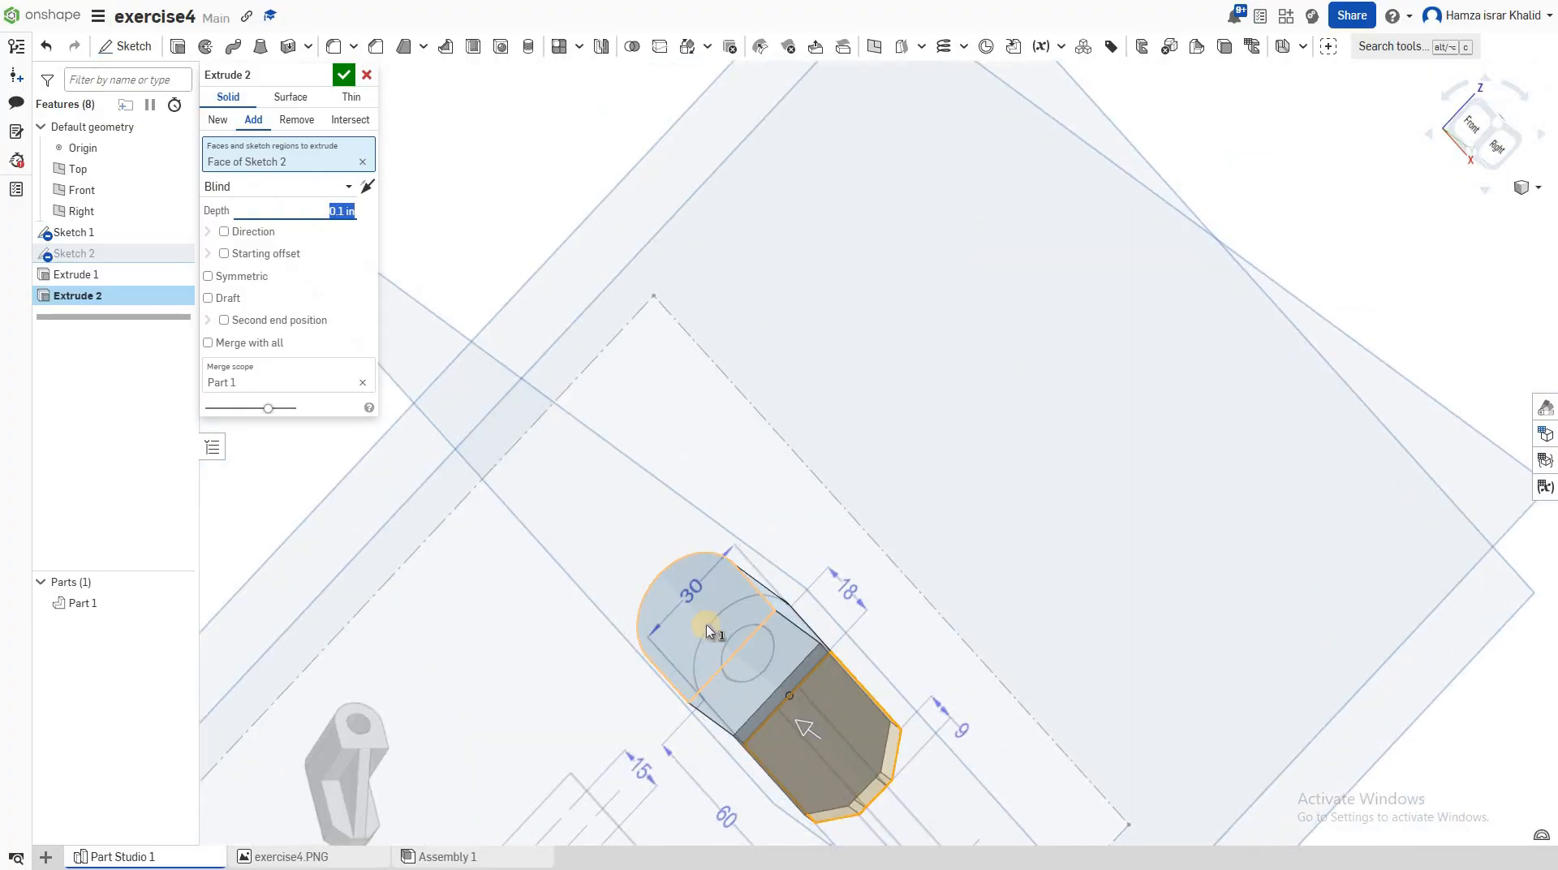
{"action": "left_click", "coordinate": [469, 729]}
{"action": "left_click", "coordinate": [1447, 133]}
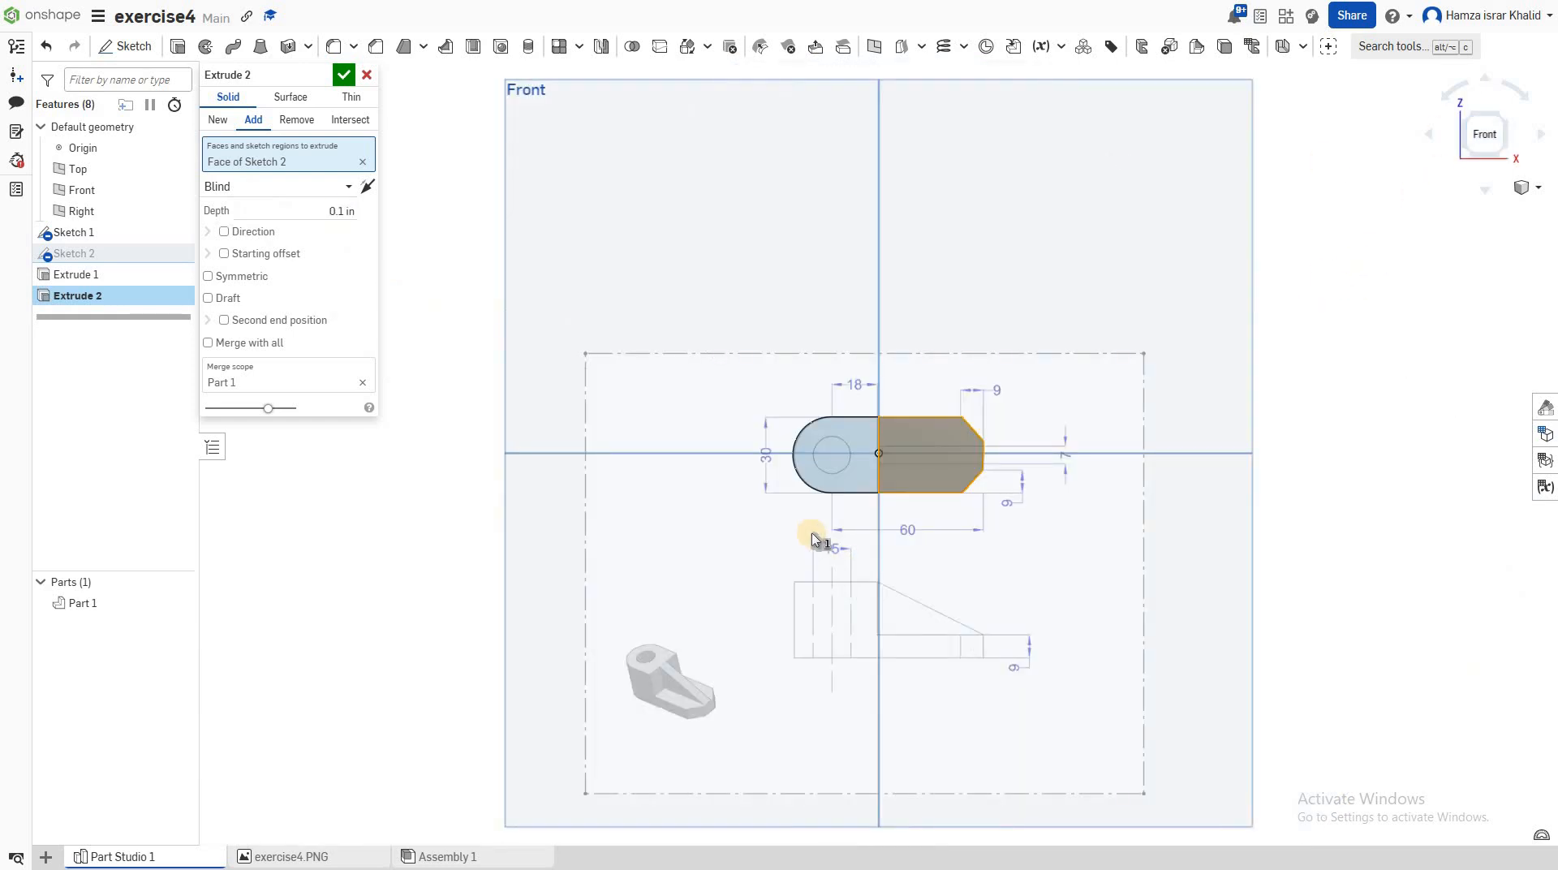
{"action": "scroll", "coordinate": [1018, 343], "scroll_direction": "up", "scroll_amount": 5}
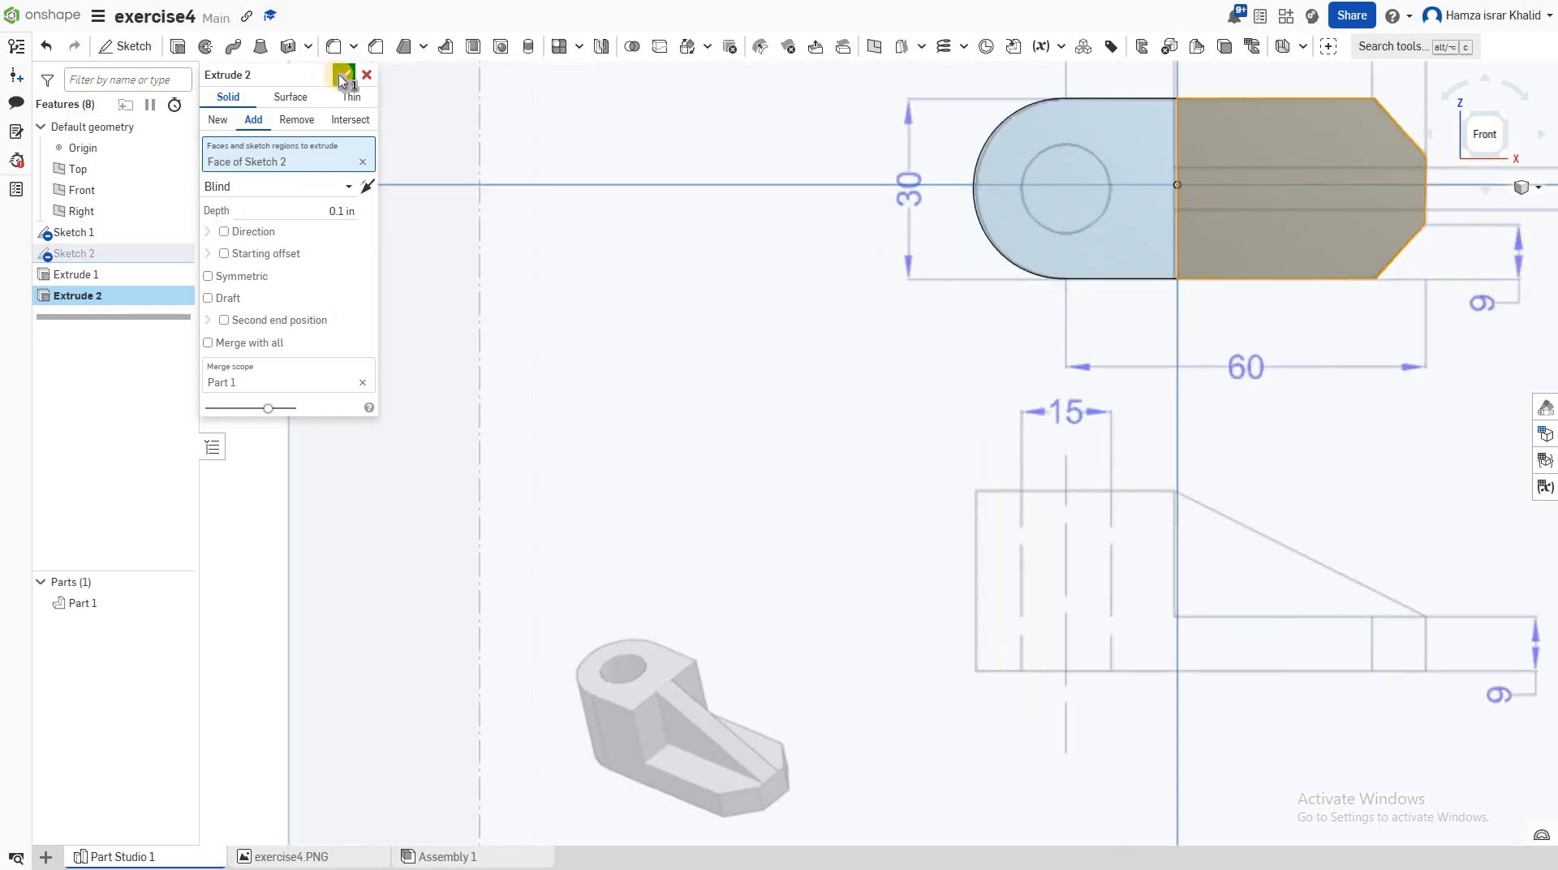
{"action": "key", "text": "Return"}
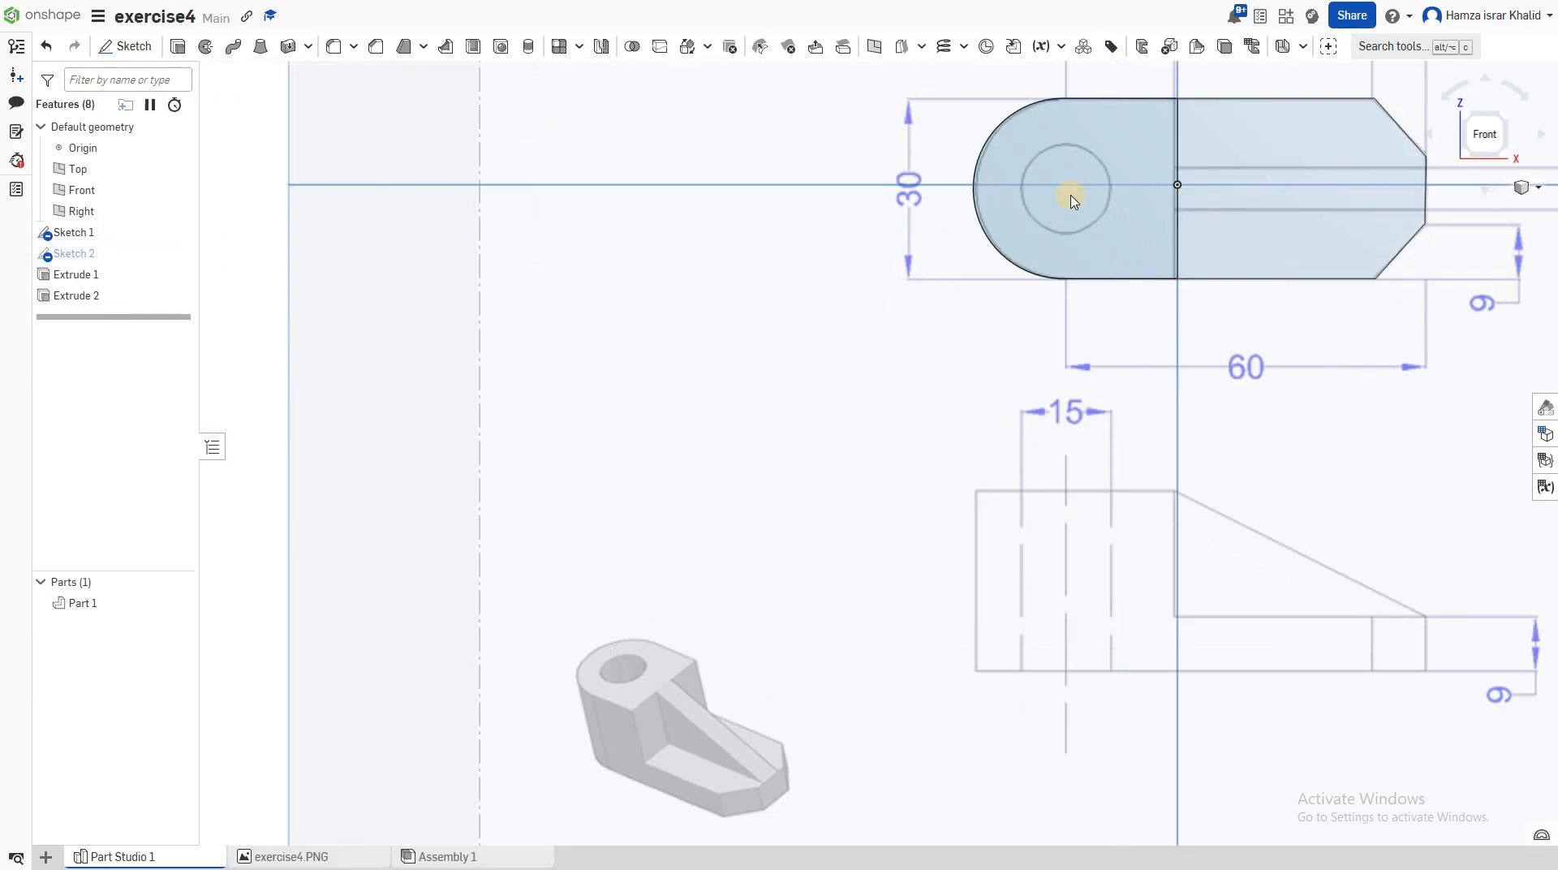
- Start a sketch on the rounded block's front face and trace the reference hole with a center point circle about 0.298 in in diameter
{"action": "scroll", "coordinate": [1016, 194], "scroll_direction": "up", "scroll_amount": 3}
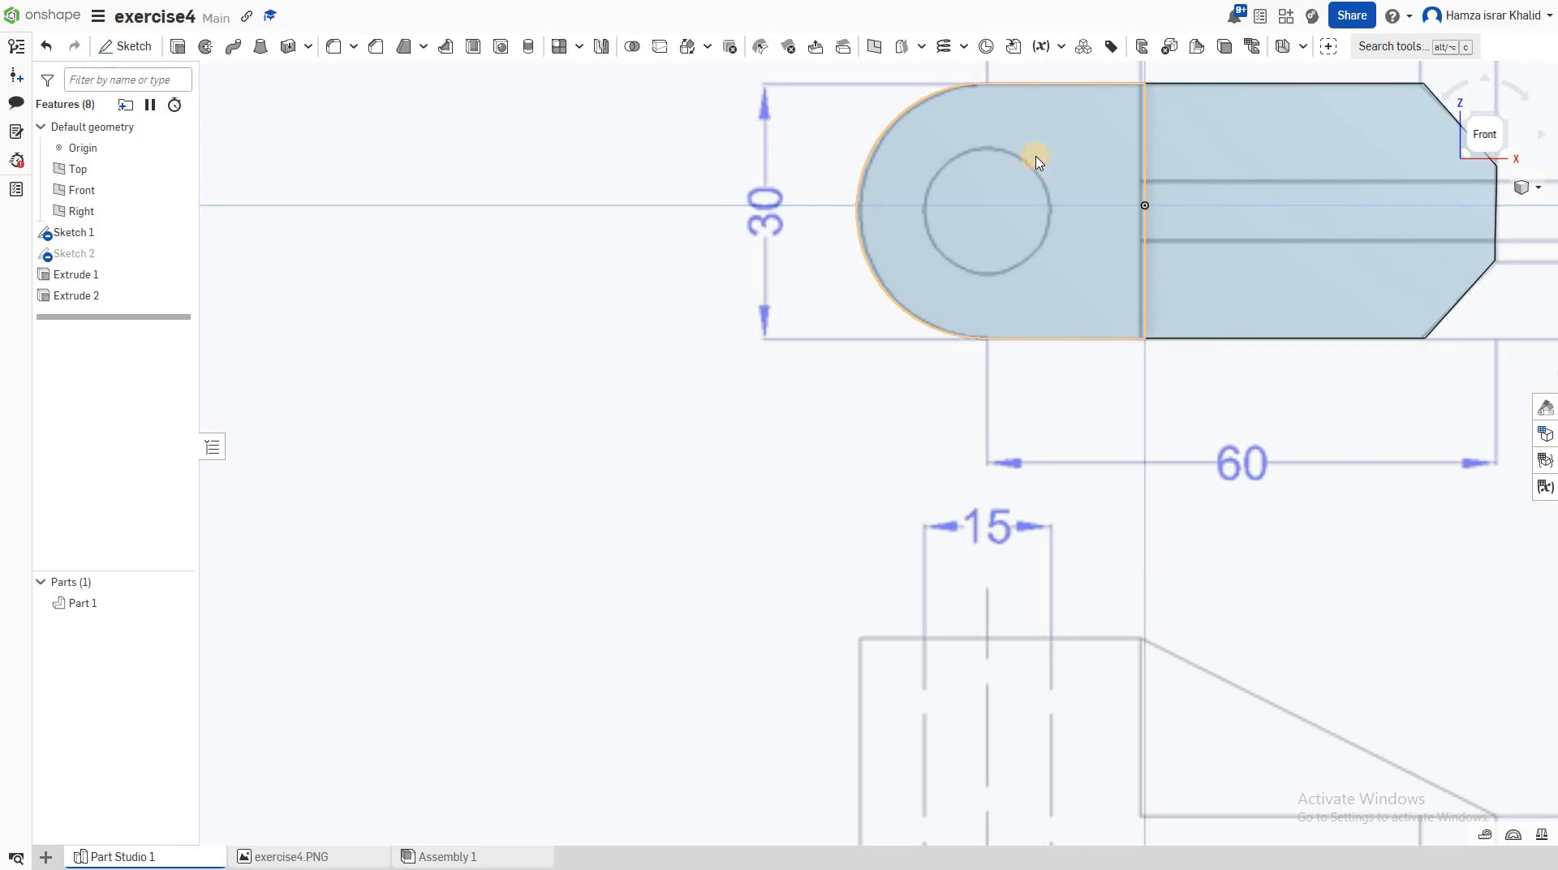
{"action": "left_click", "coordinate": [1035, 160]}
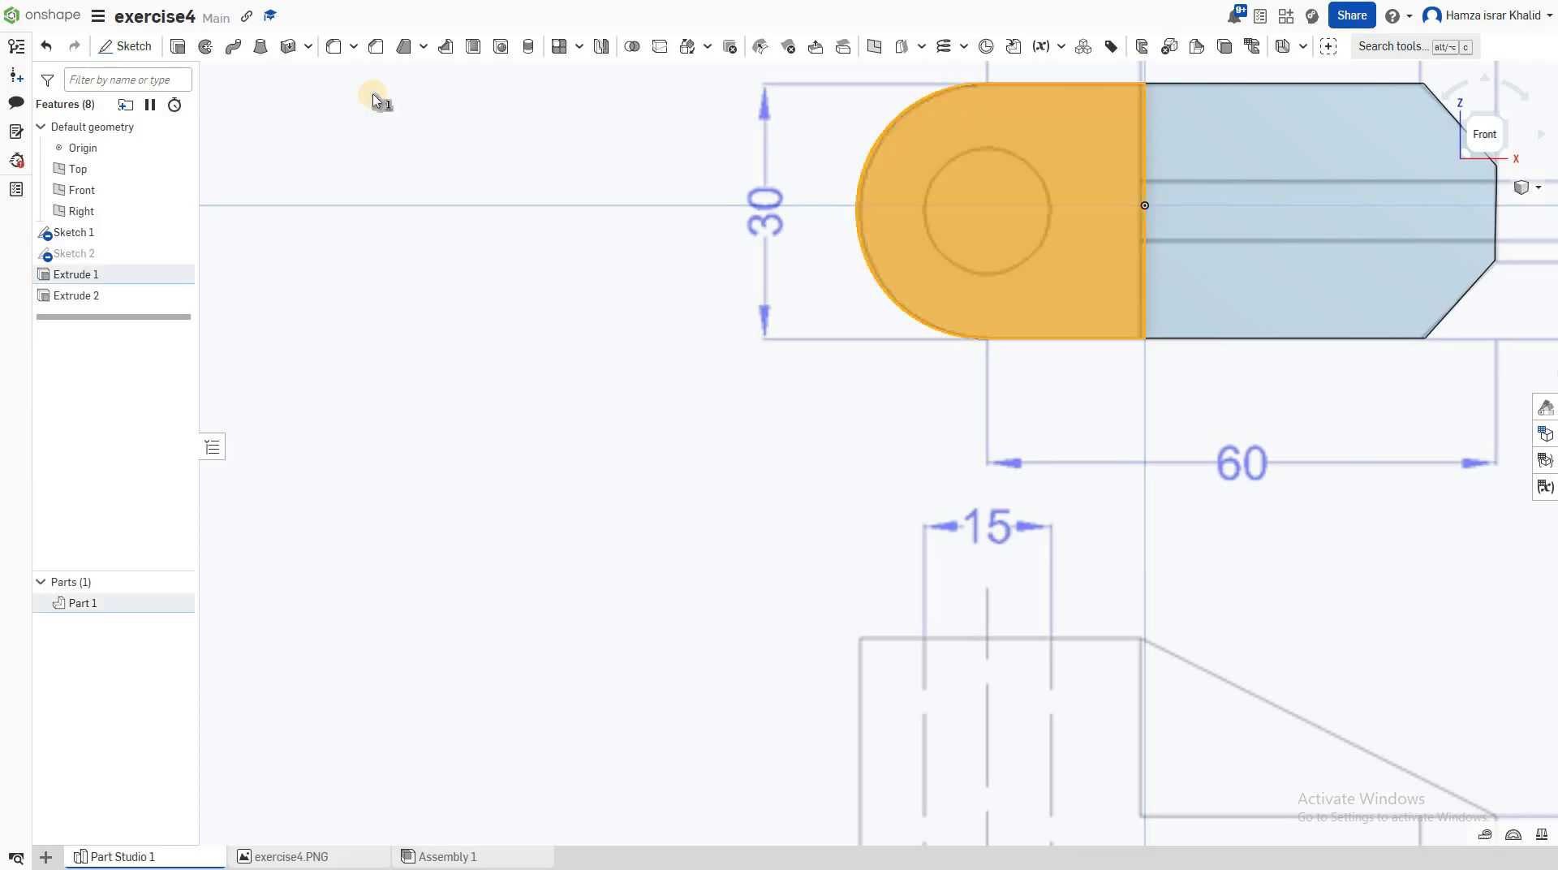
{"action": "left_click", "coordinate": [135, 47]}
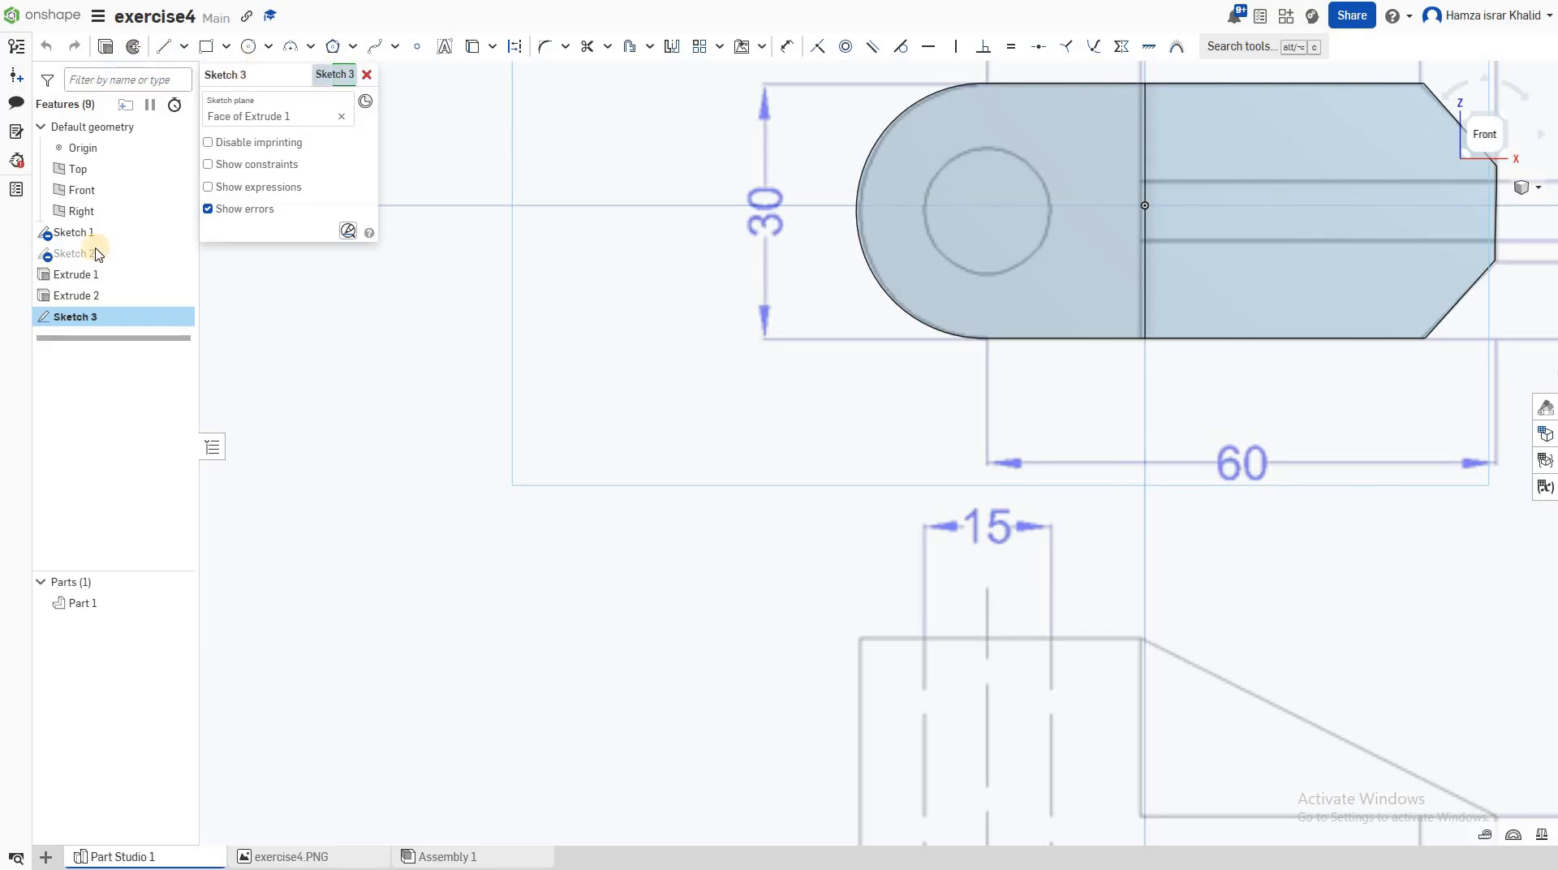
{"action": "left_click", "coordinate": [248, 47]}
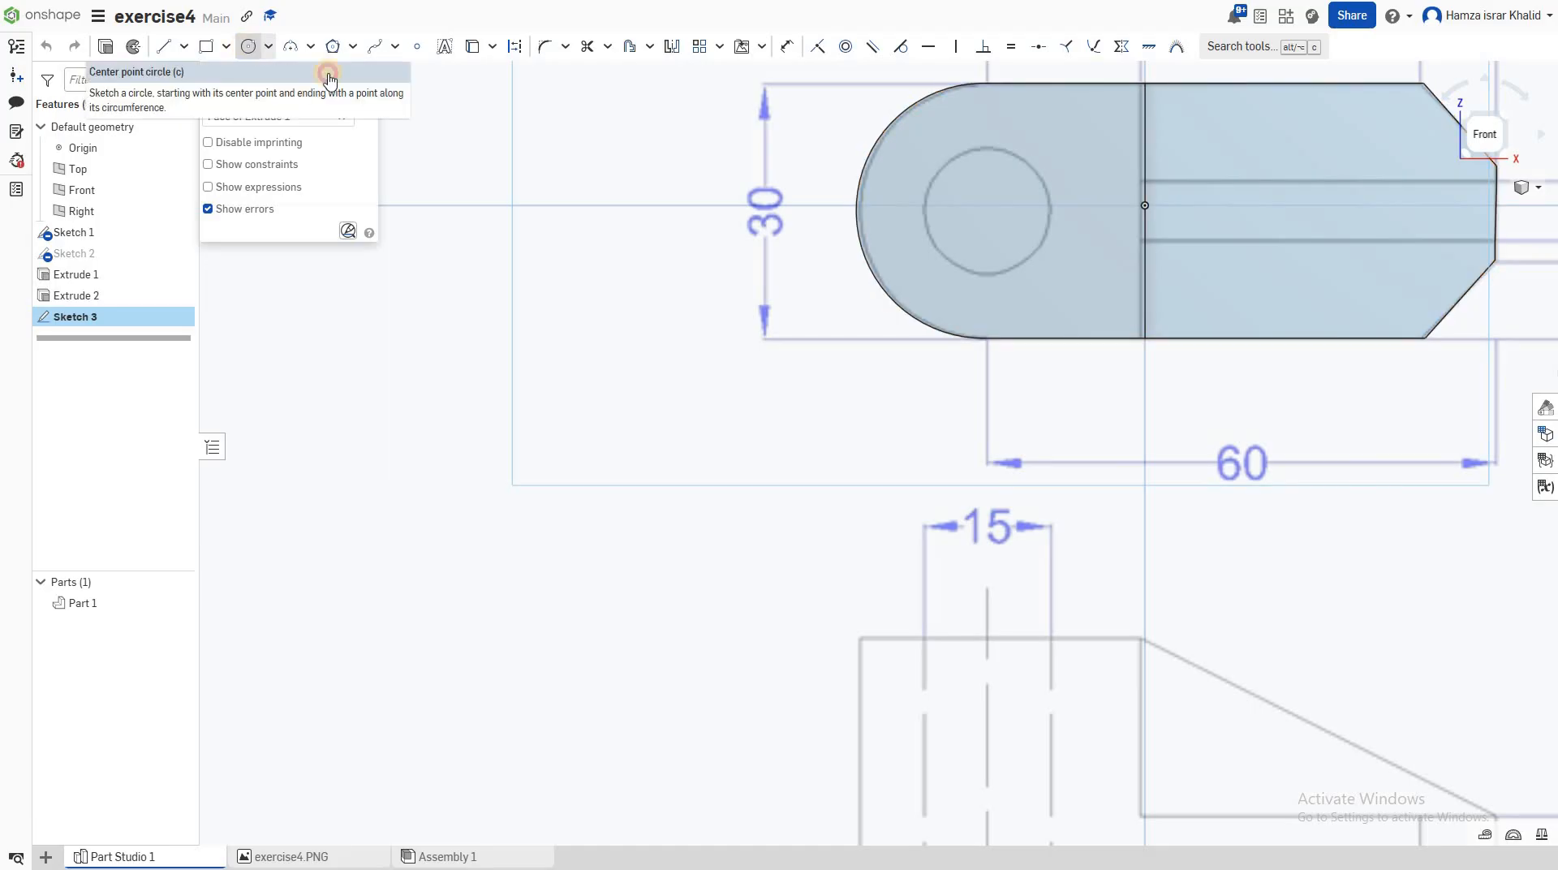
{"action": "left_click", "coordinate": [984, 209]}
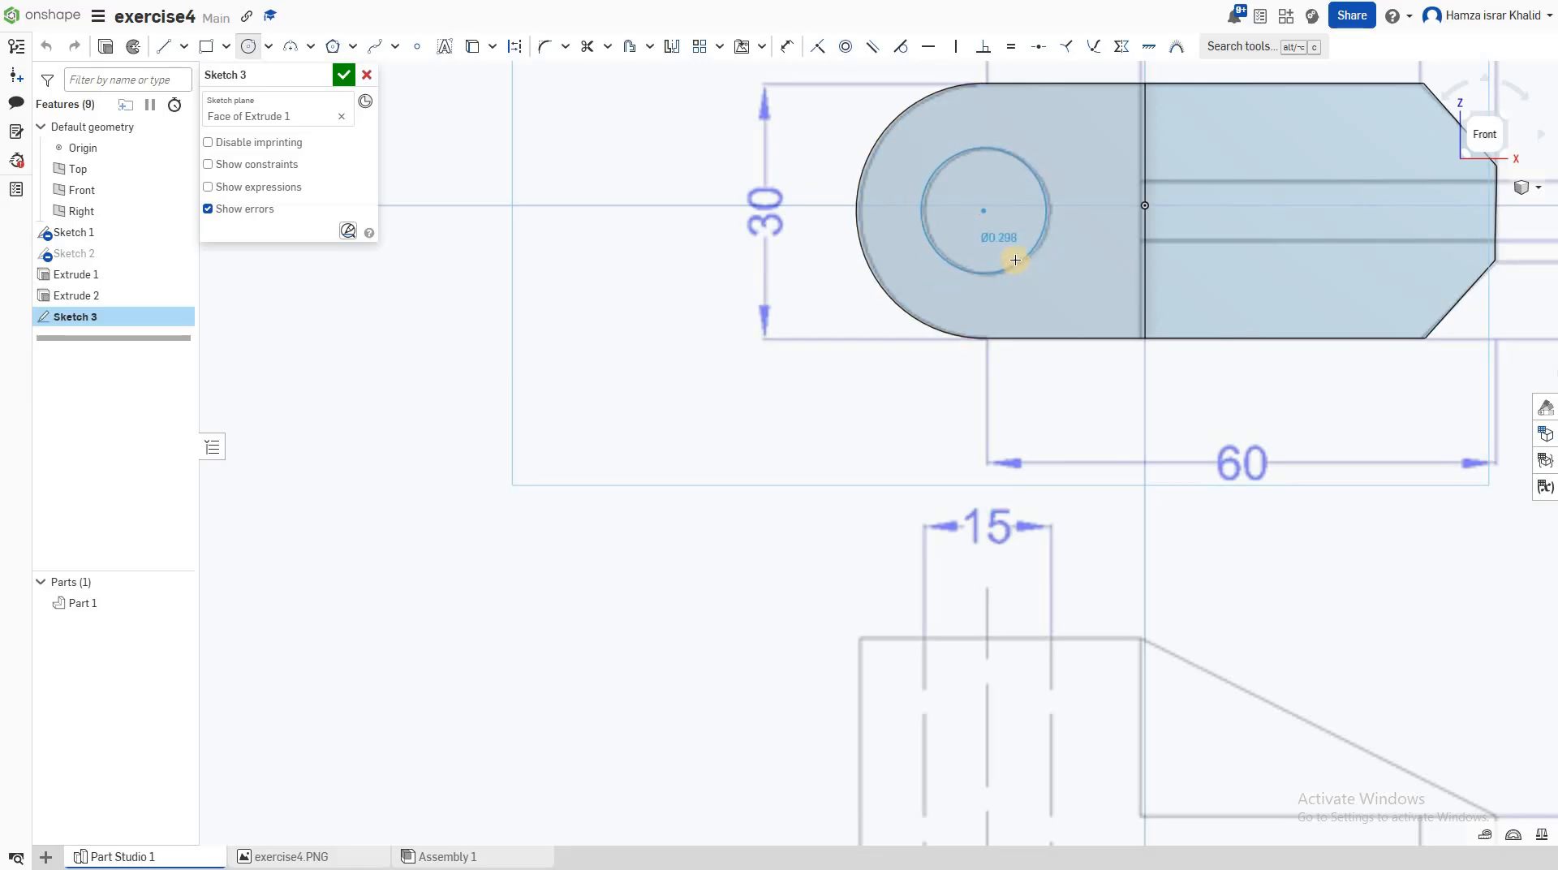
{"action": "left_click", "coordinate": [1012, 258]}
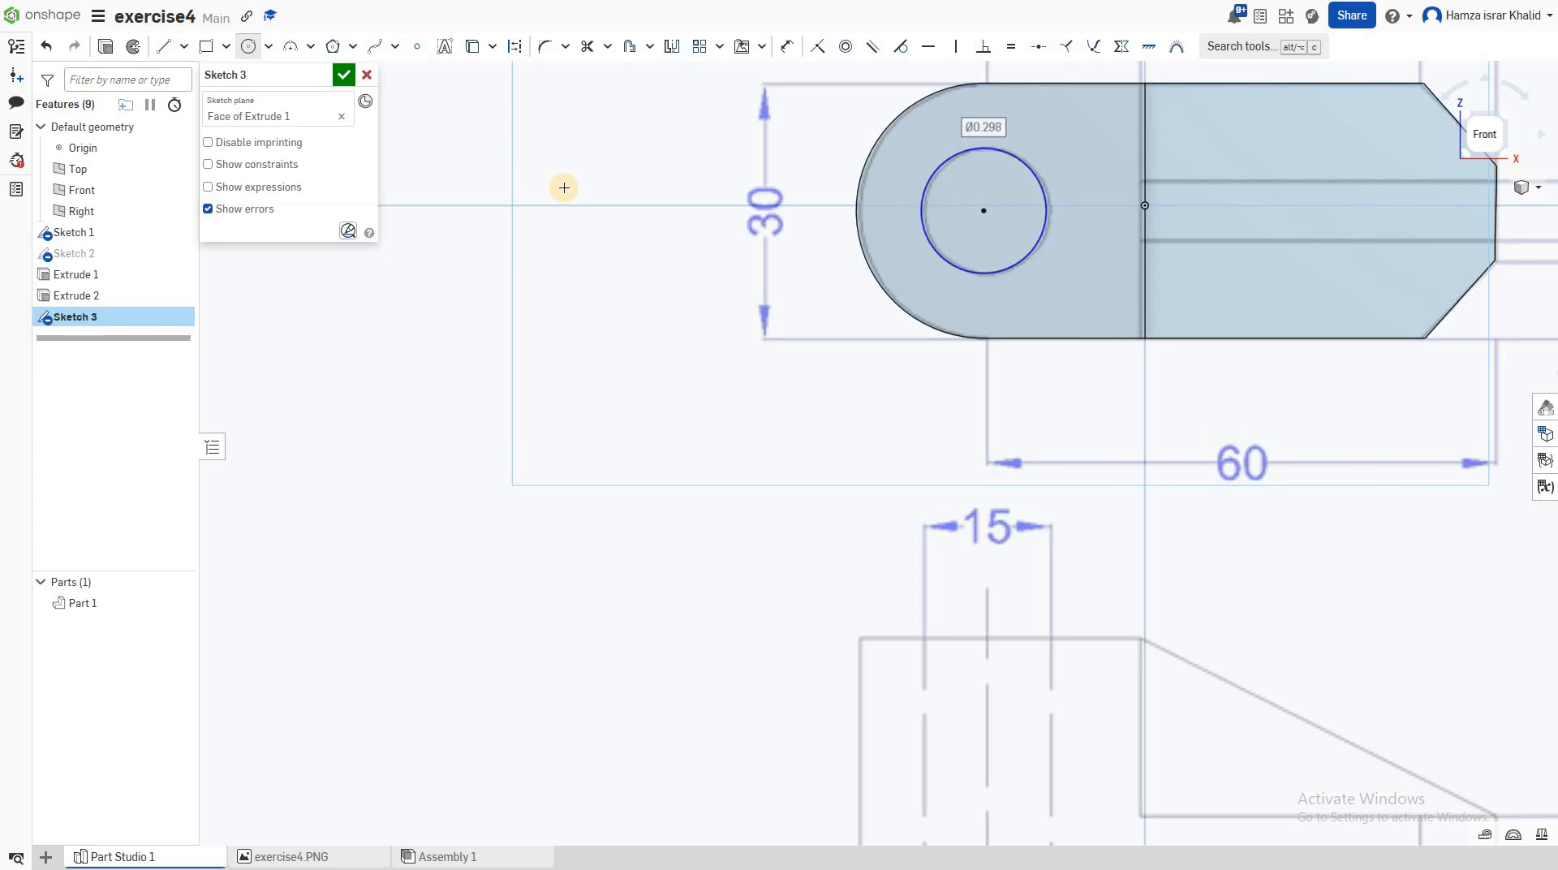
{"action": "key", "text": "Escape"}
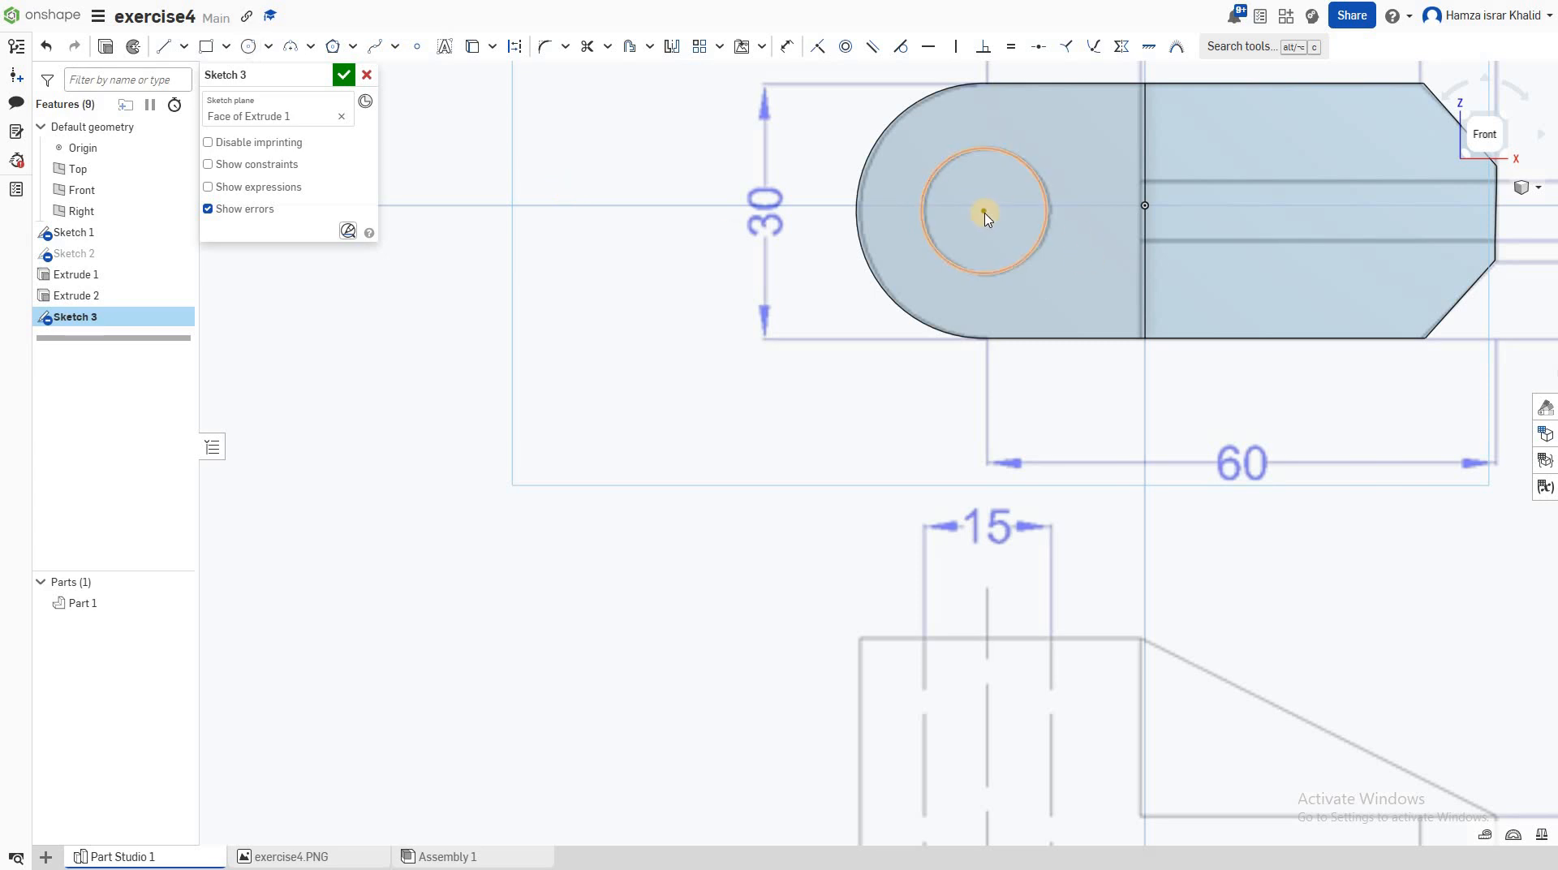
{"action": "left_click", "coordinate": [984, 212]}
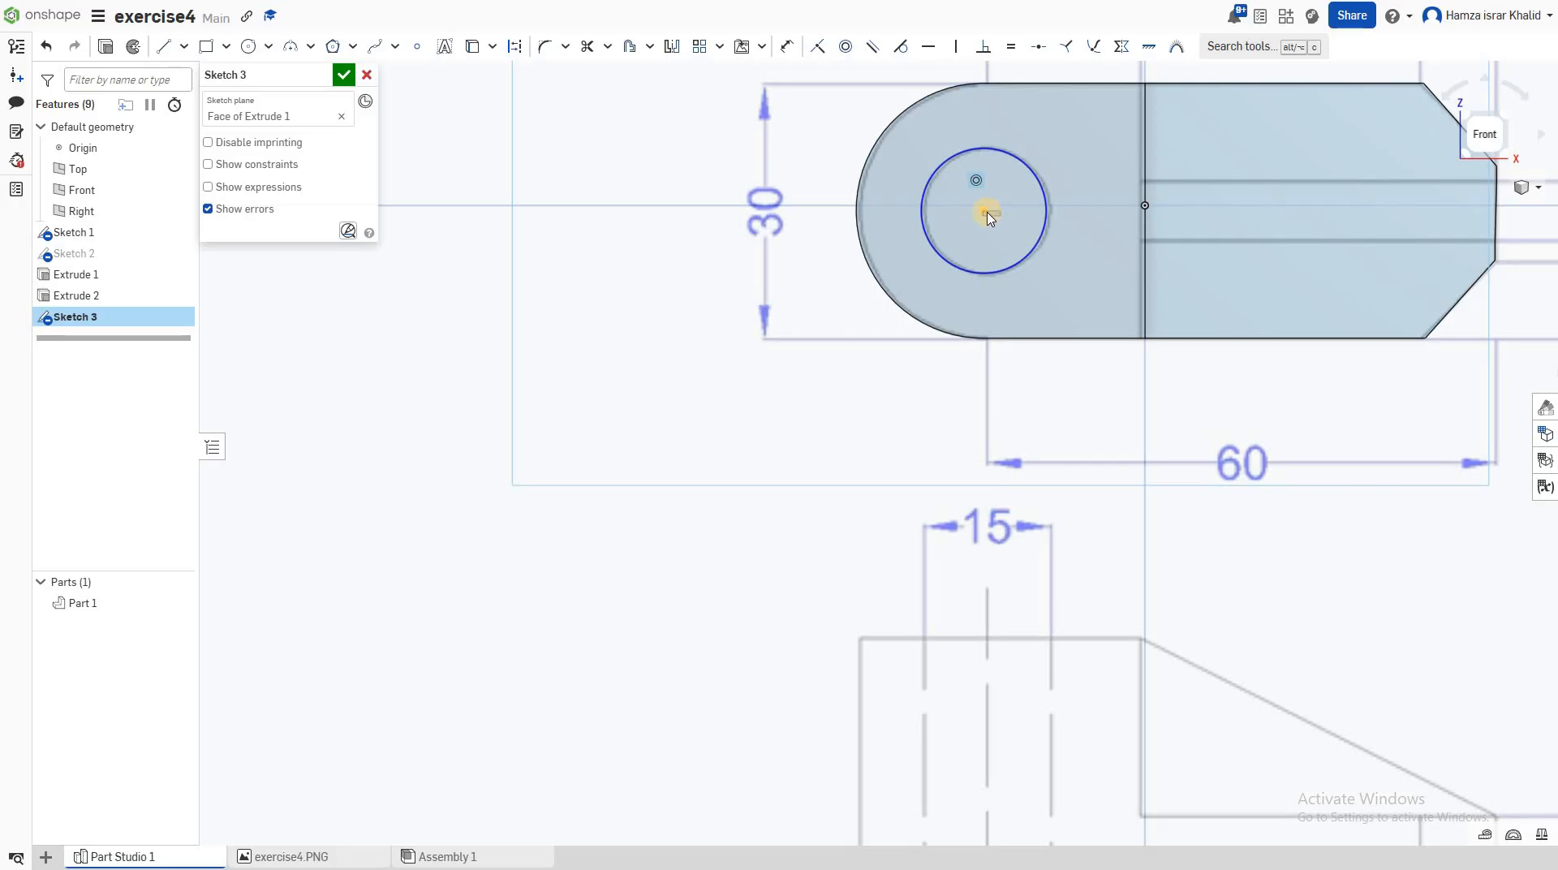
- Finish the hole sketch and extrude its circle as a blind 1 in removal through the rounded block of Part 1
{"action": "right_click_drag", "start_coordinate": [1110, 469], "coordinate": [1044, 289]}
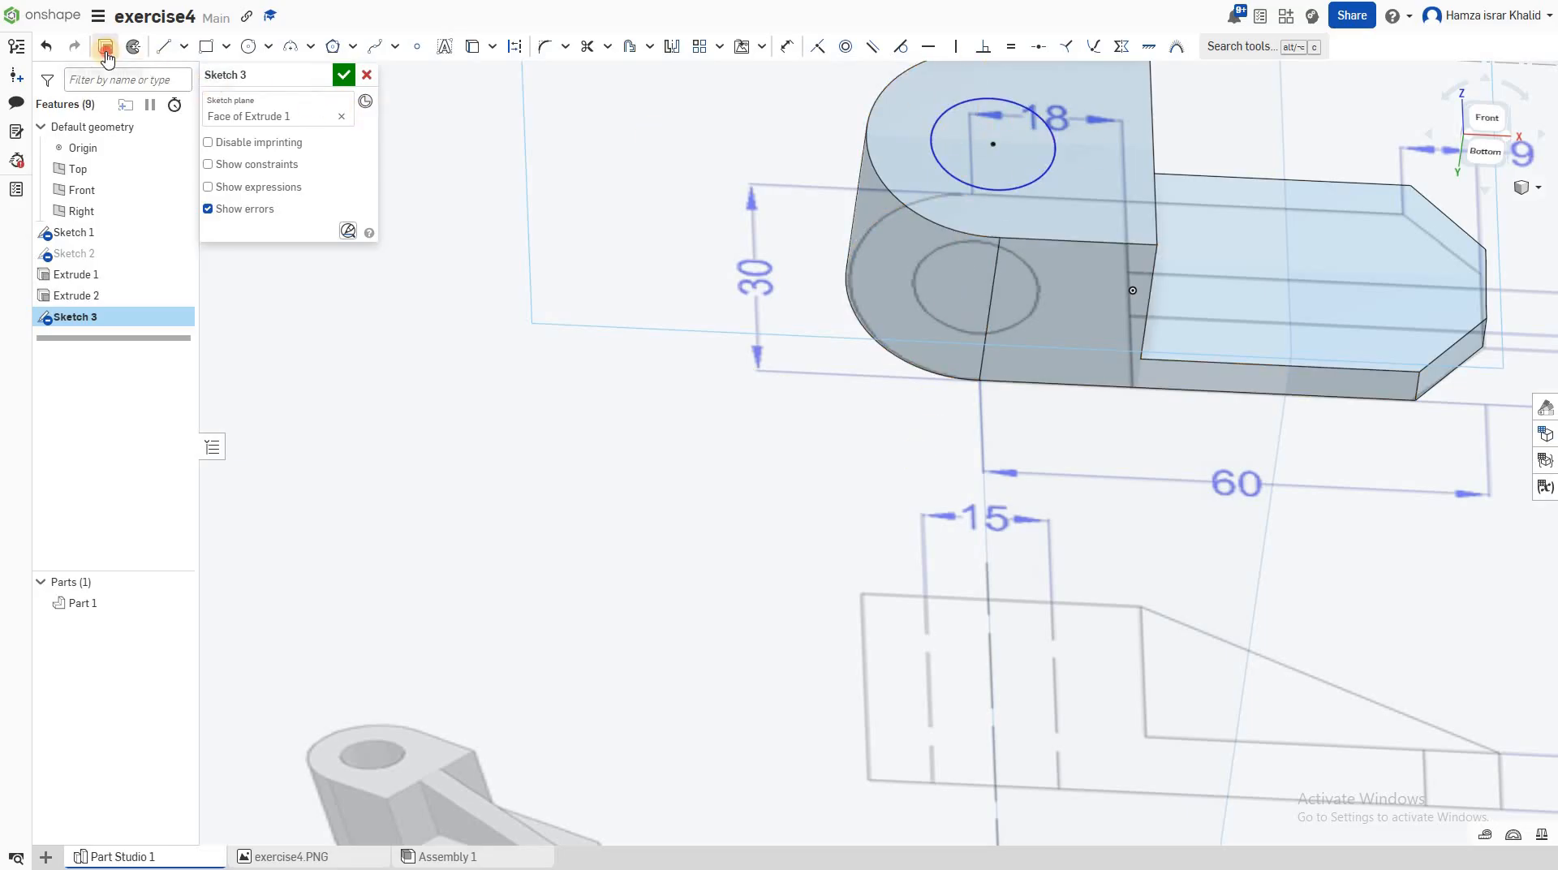
{"action": "key", "text": "Return"}
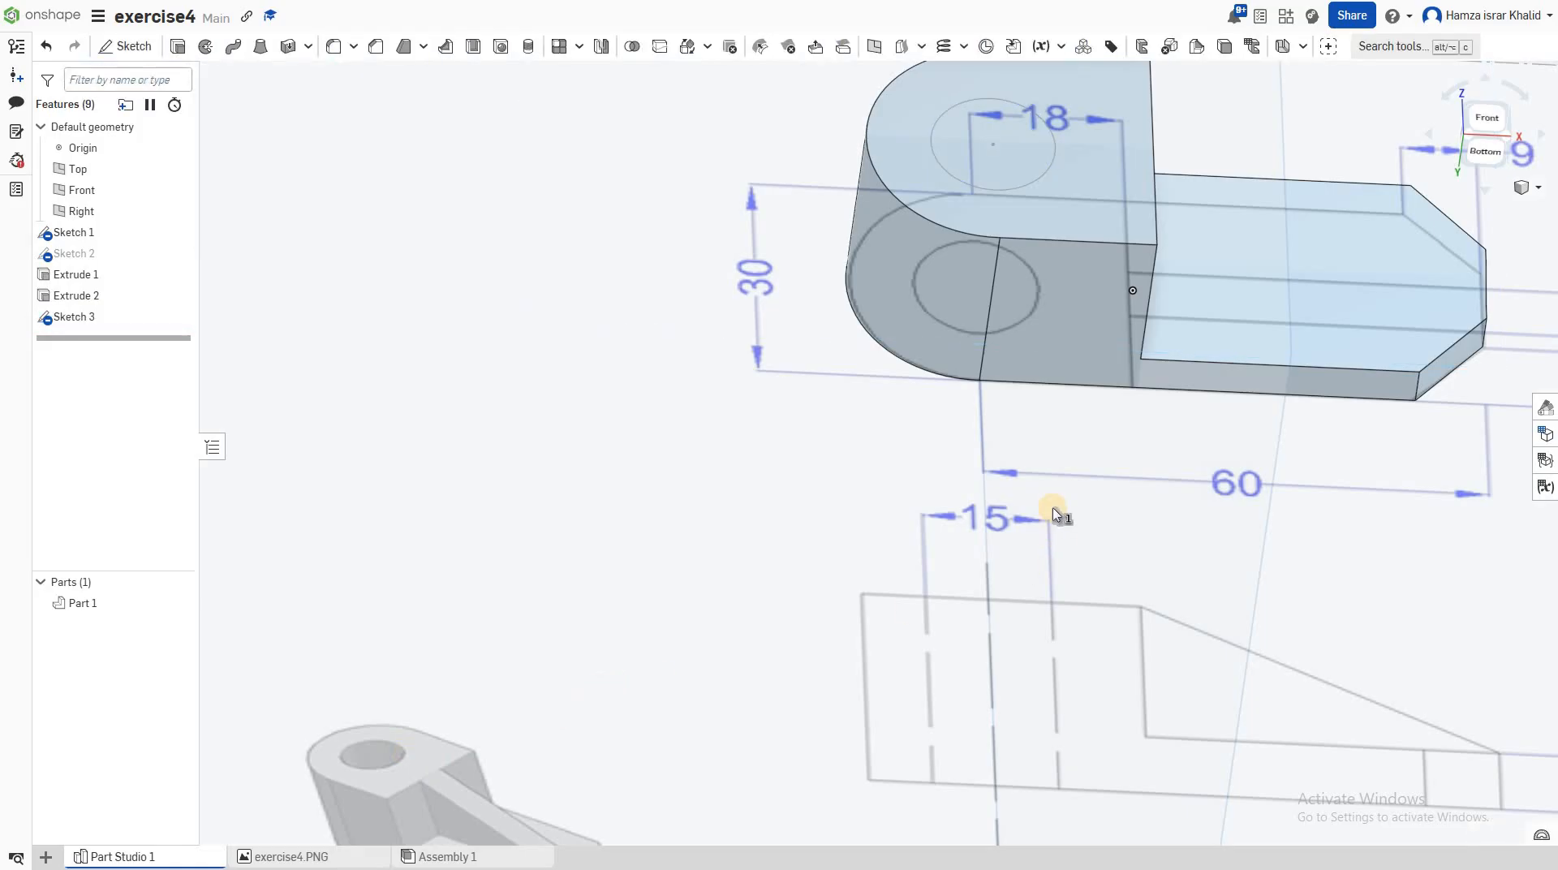
{"action": "left_click", "coordinate": [1015, 149]}
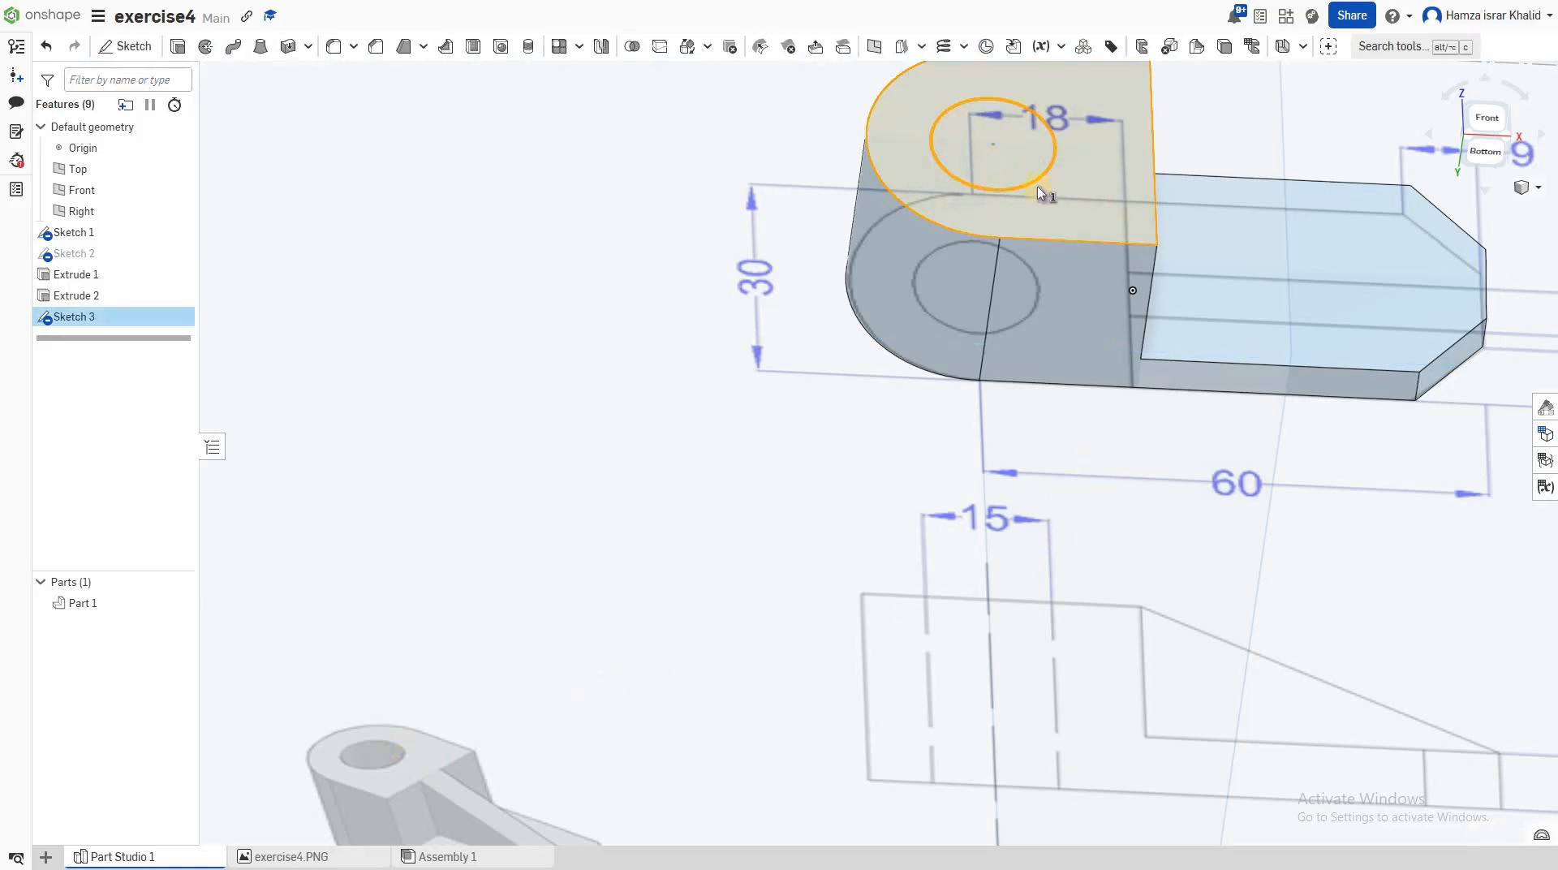
{"action": "key", "text": "shift+e"}
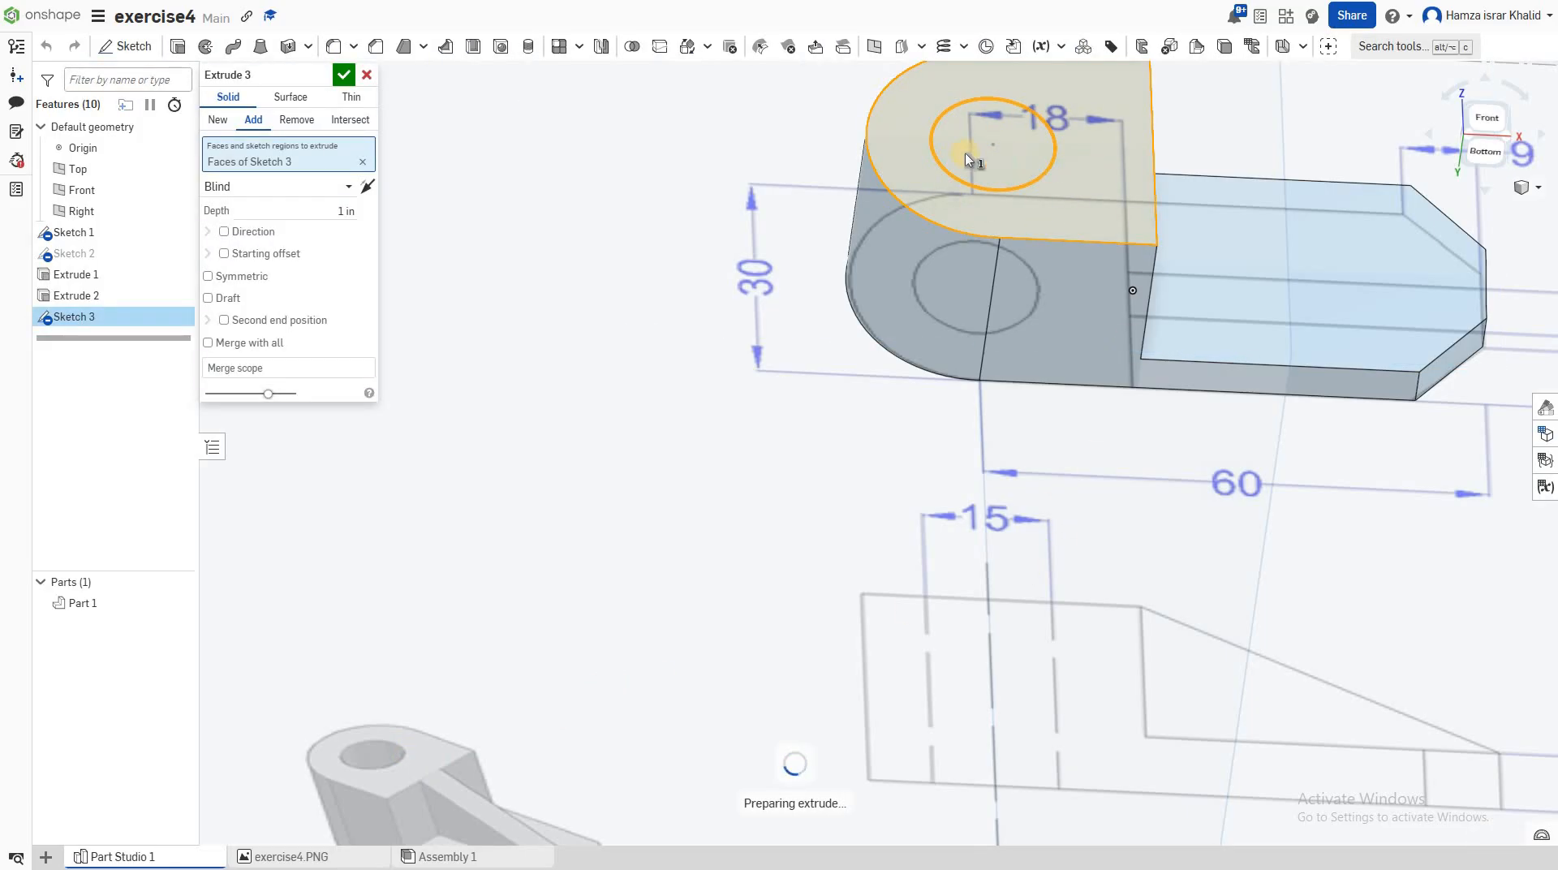
{"action": "scroll", "coordinate": [840, 371], "scroll_direction": "down", "scroll_amount": 1}
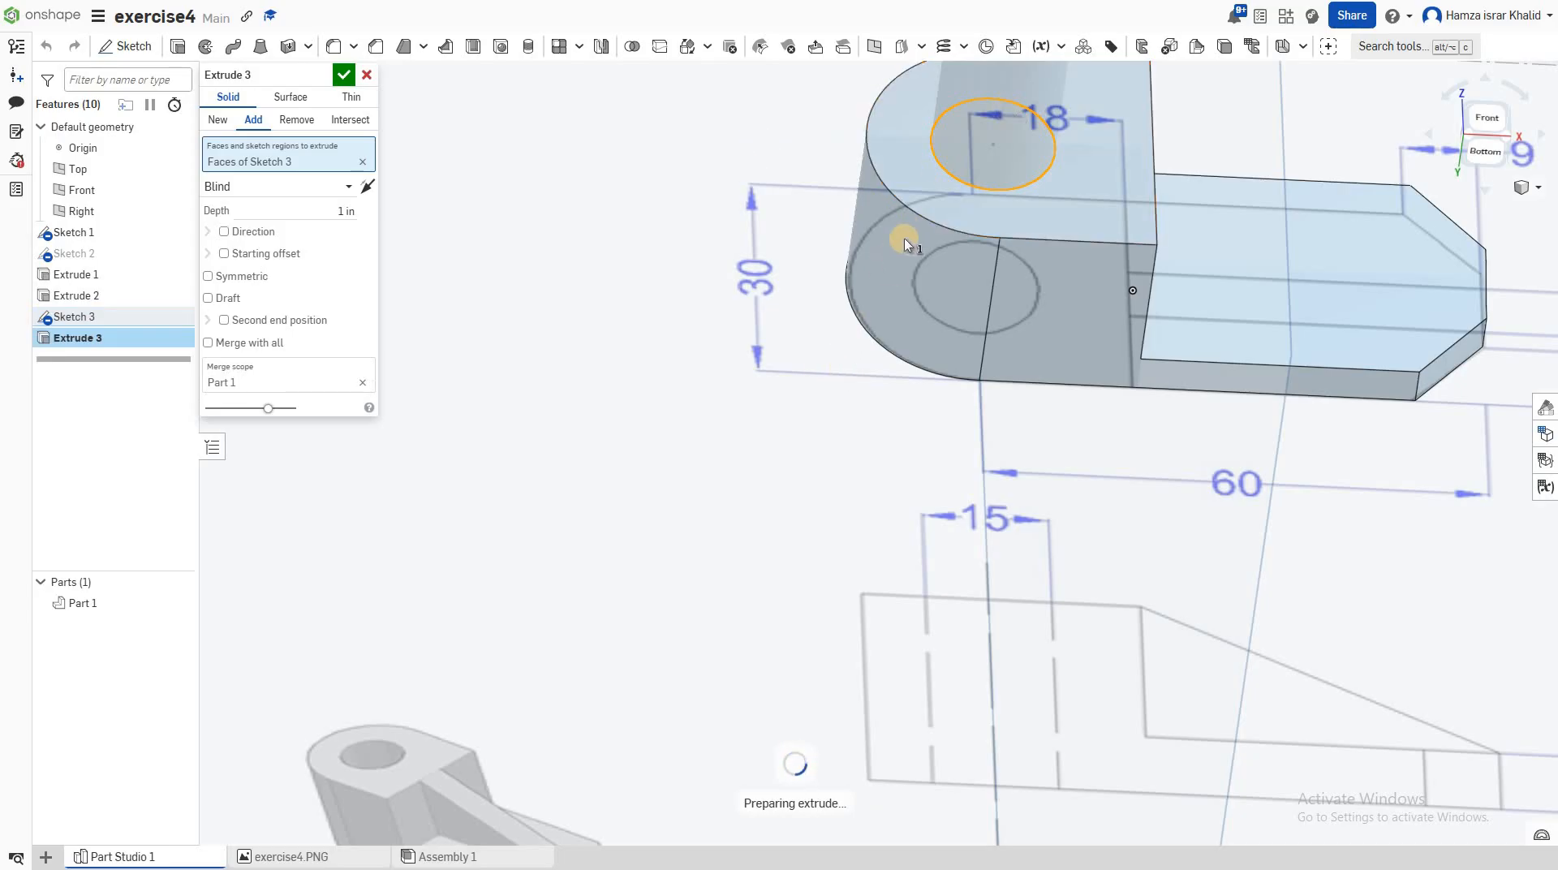
{"action": "scroll", "coordinate": [952, 225], "scroll_direction": "down", "scroll_amount": 5}
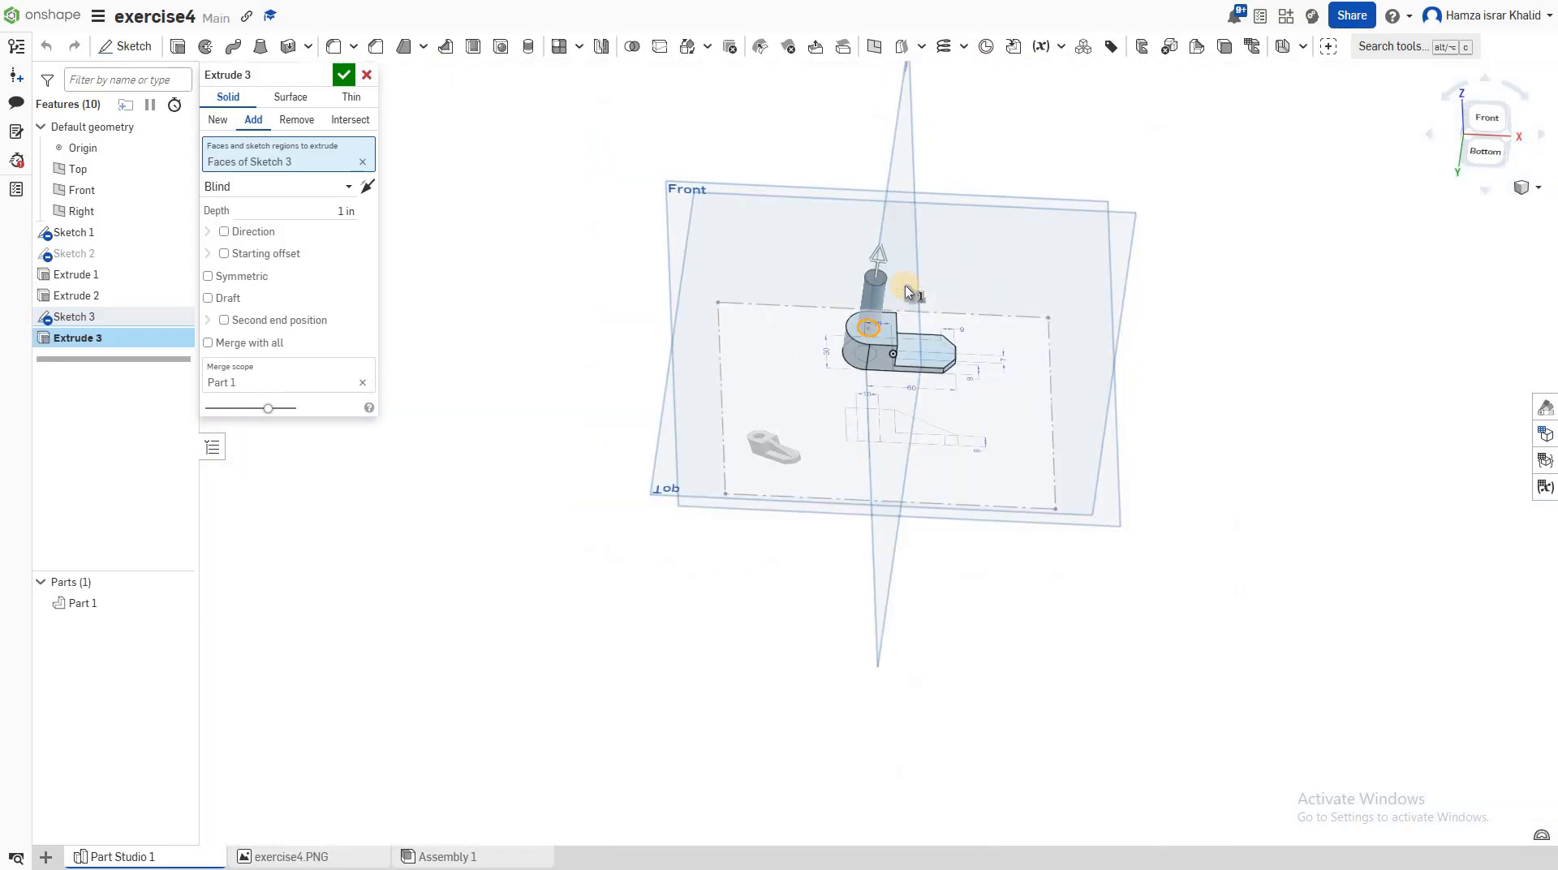
{"action": "scroll", "coordinate": [860, 279], "scroll_direction": "up", "scroll_amount": 3}
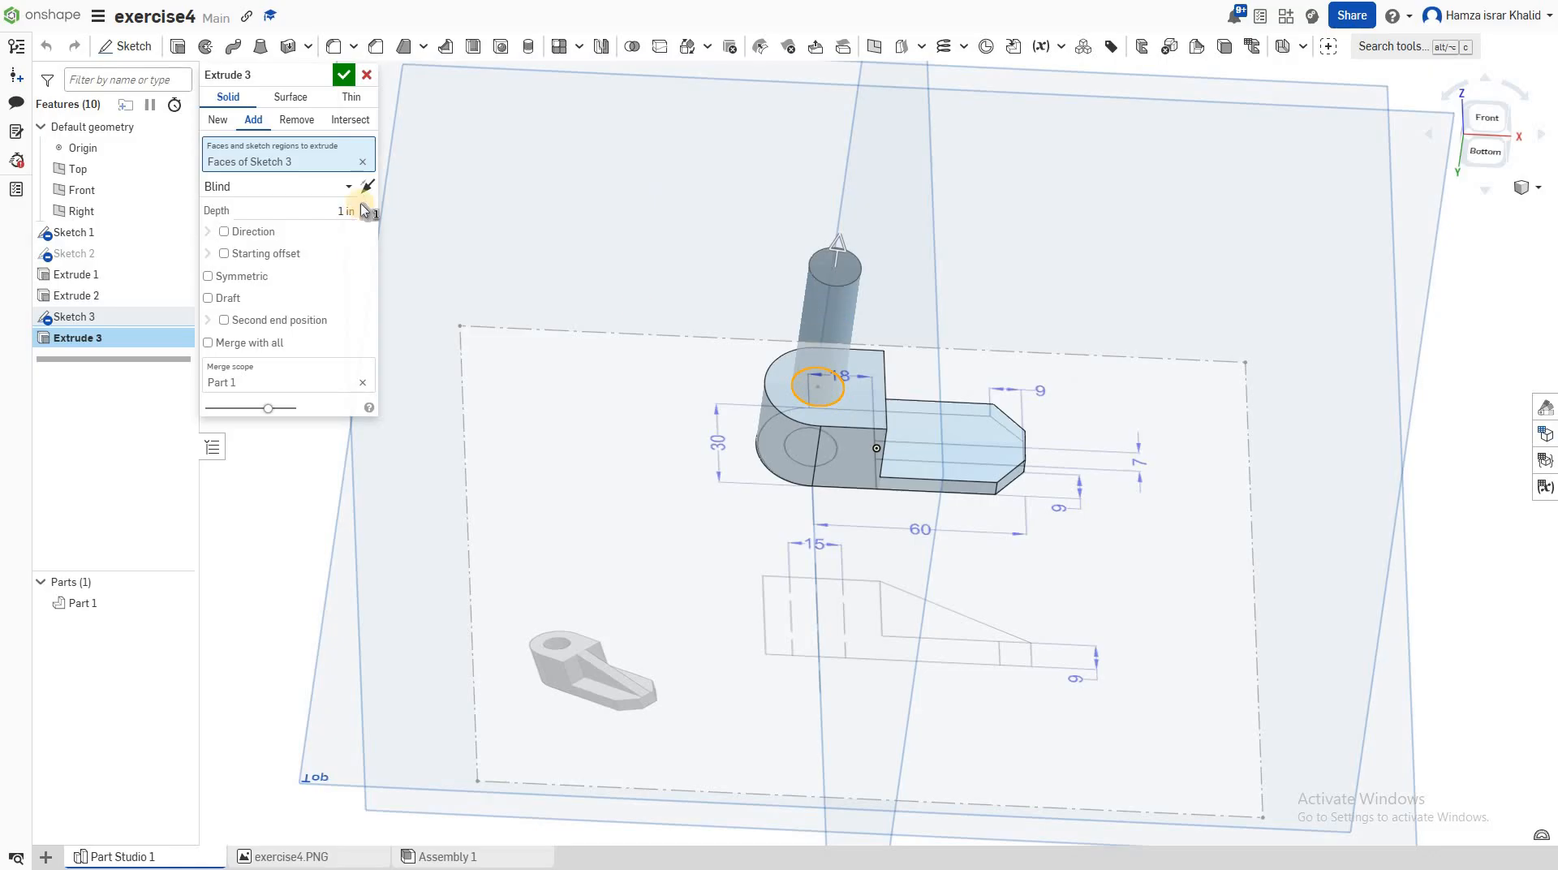
{"action": "scroll", "coordinate": [361, 203], "scroll_direction": "up", "scroll_amount": 2}
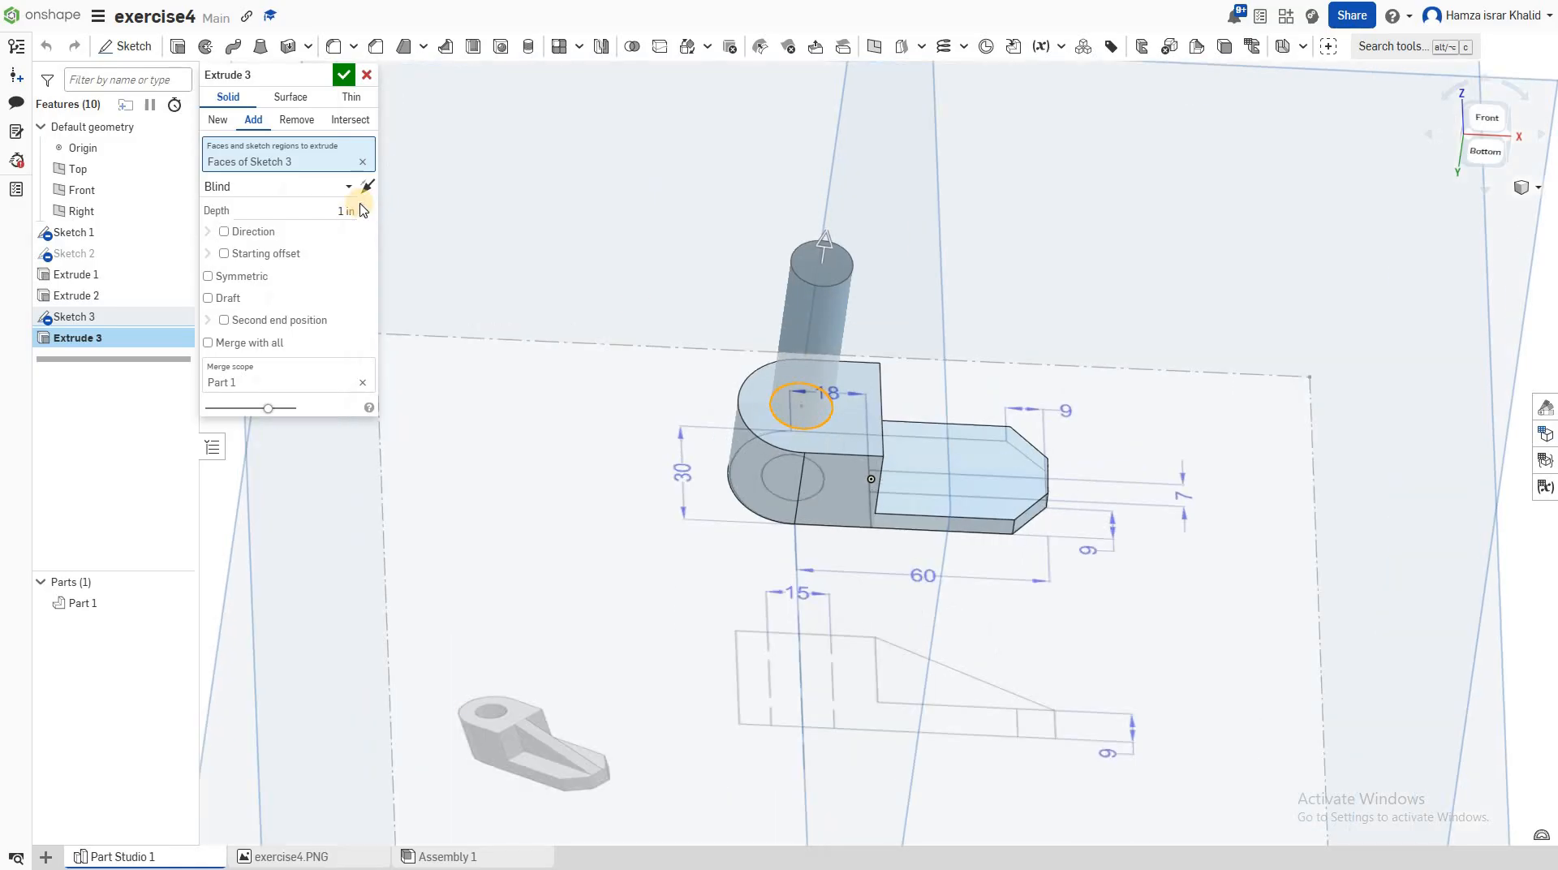
{"action": "left_click", "coordinate": [284, 122]}
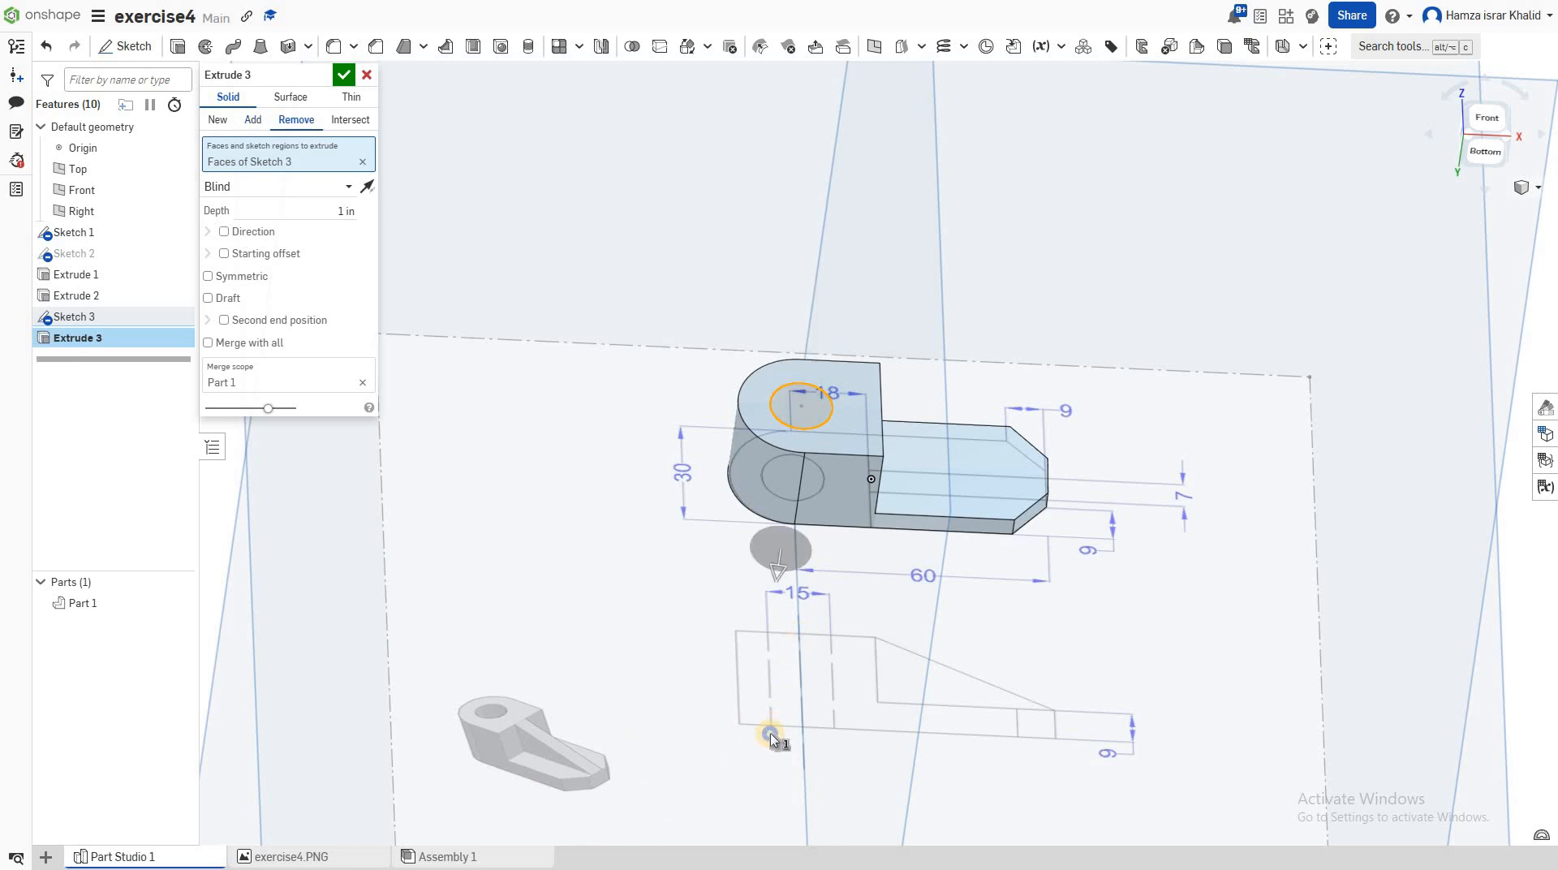
- Examine the hole's cut preview from several angles and against the reference drawing in the front and bottom views
{"action": "right_click_drag", "start_coordinate": [771, 732], "coordinate": [818, 690]}
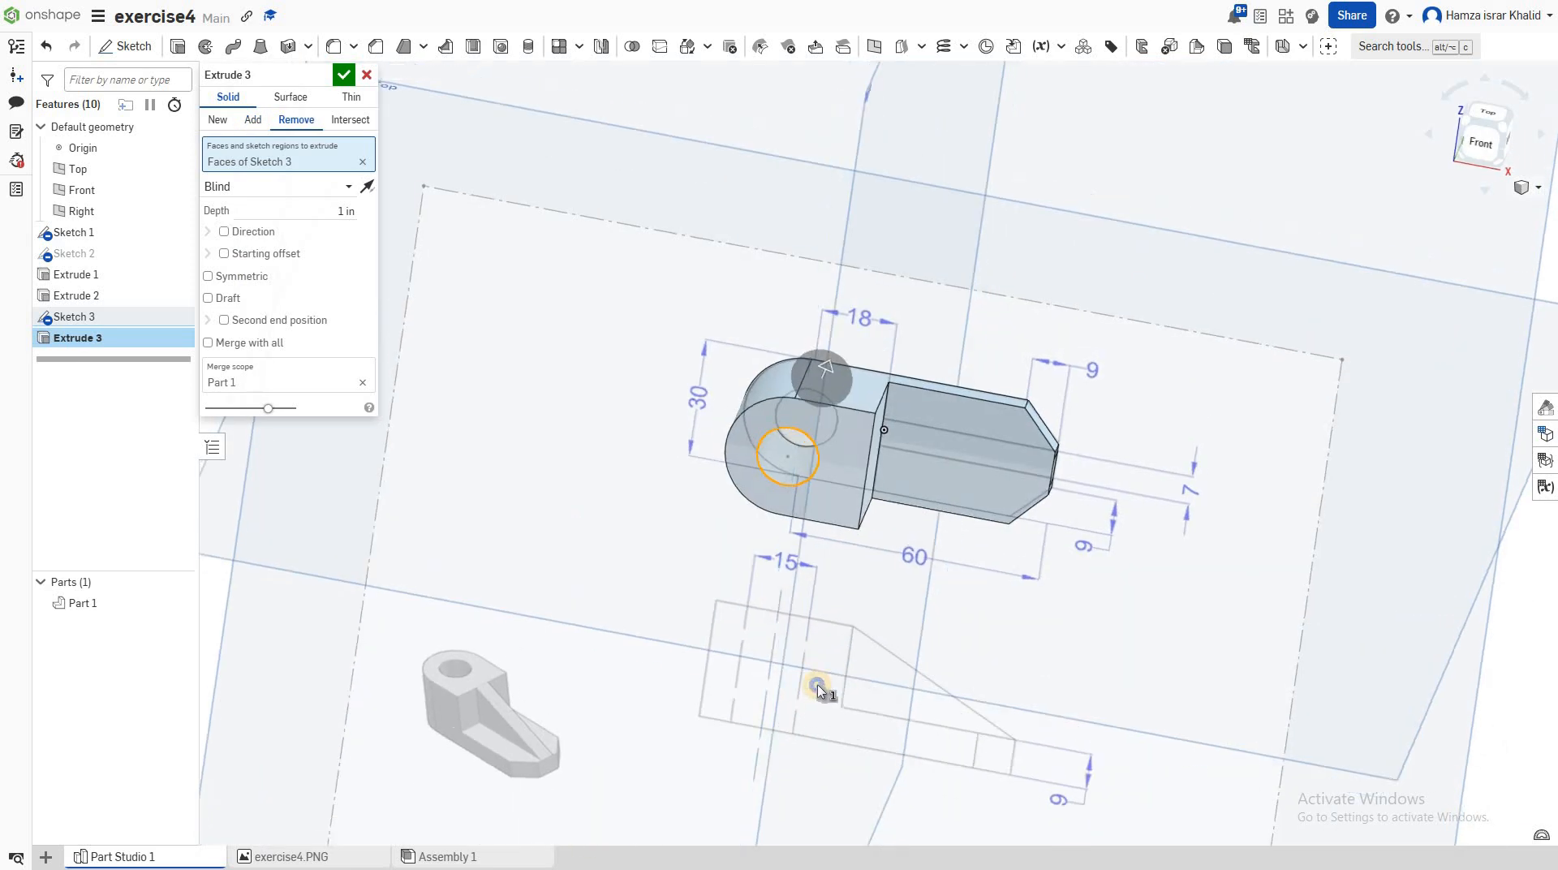
{"action": "right_click_drag", "start_coordinate": [1315, 280], "coordinate": [1486, 144]}
{"action": "mouse_move", "coordinate": [1241, 428]}
{"action": "right_mouse_down"}
{"action": "mouse_move", "coordinate": [1283, 390]}
{"action": "mouse_move", "coordinate": [659, 688]}
{"action": "right_mouse_up"}
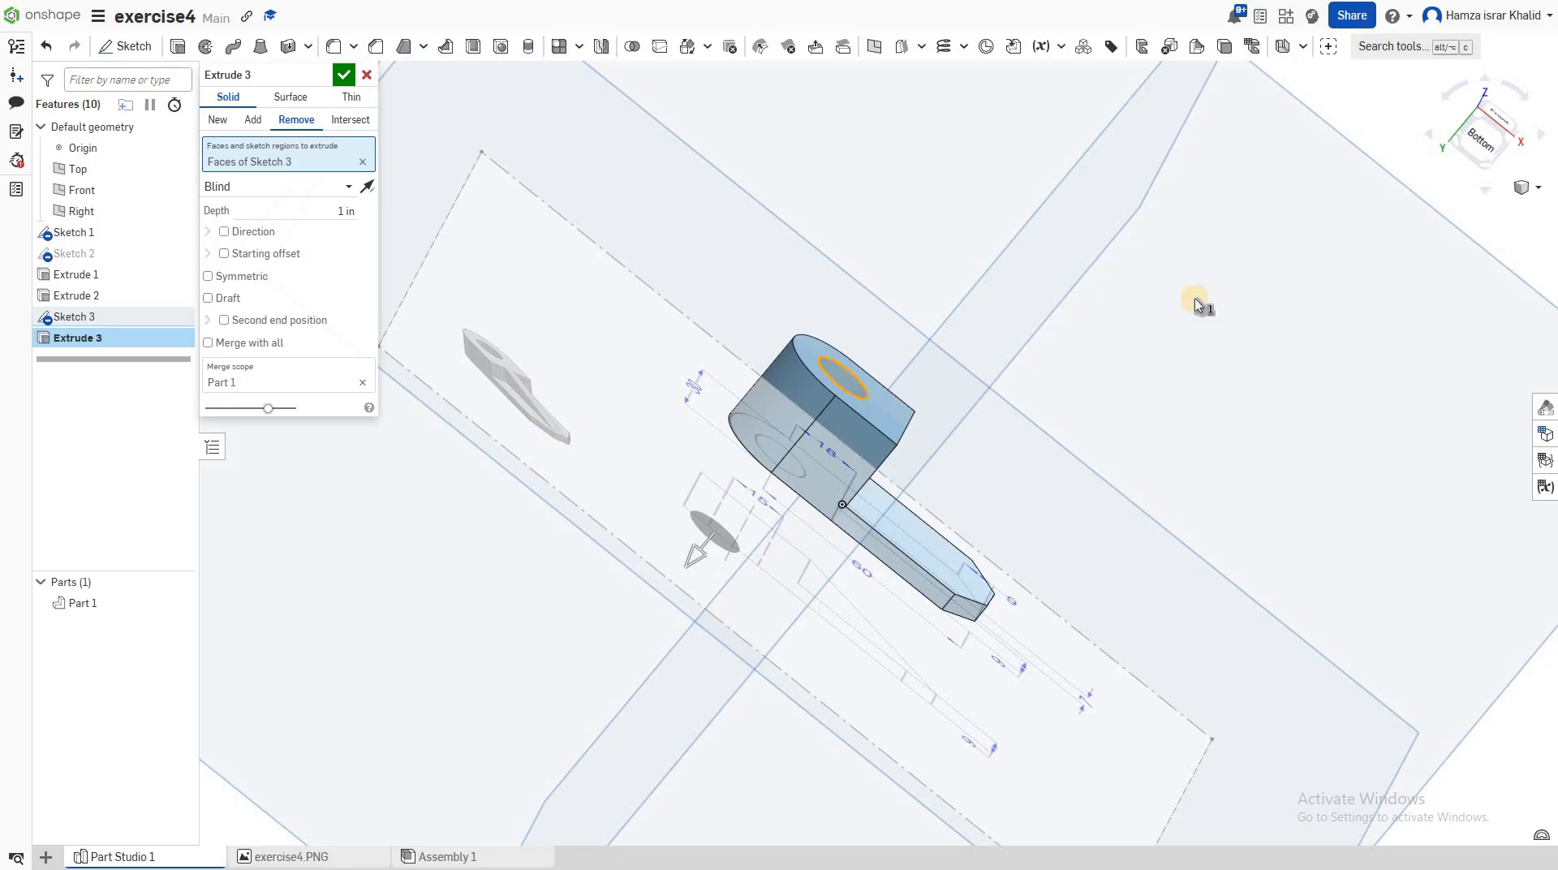
{"action": "left_click", "coordinate": [1496, 114]}
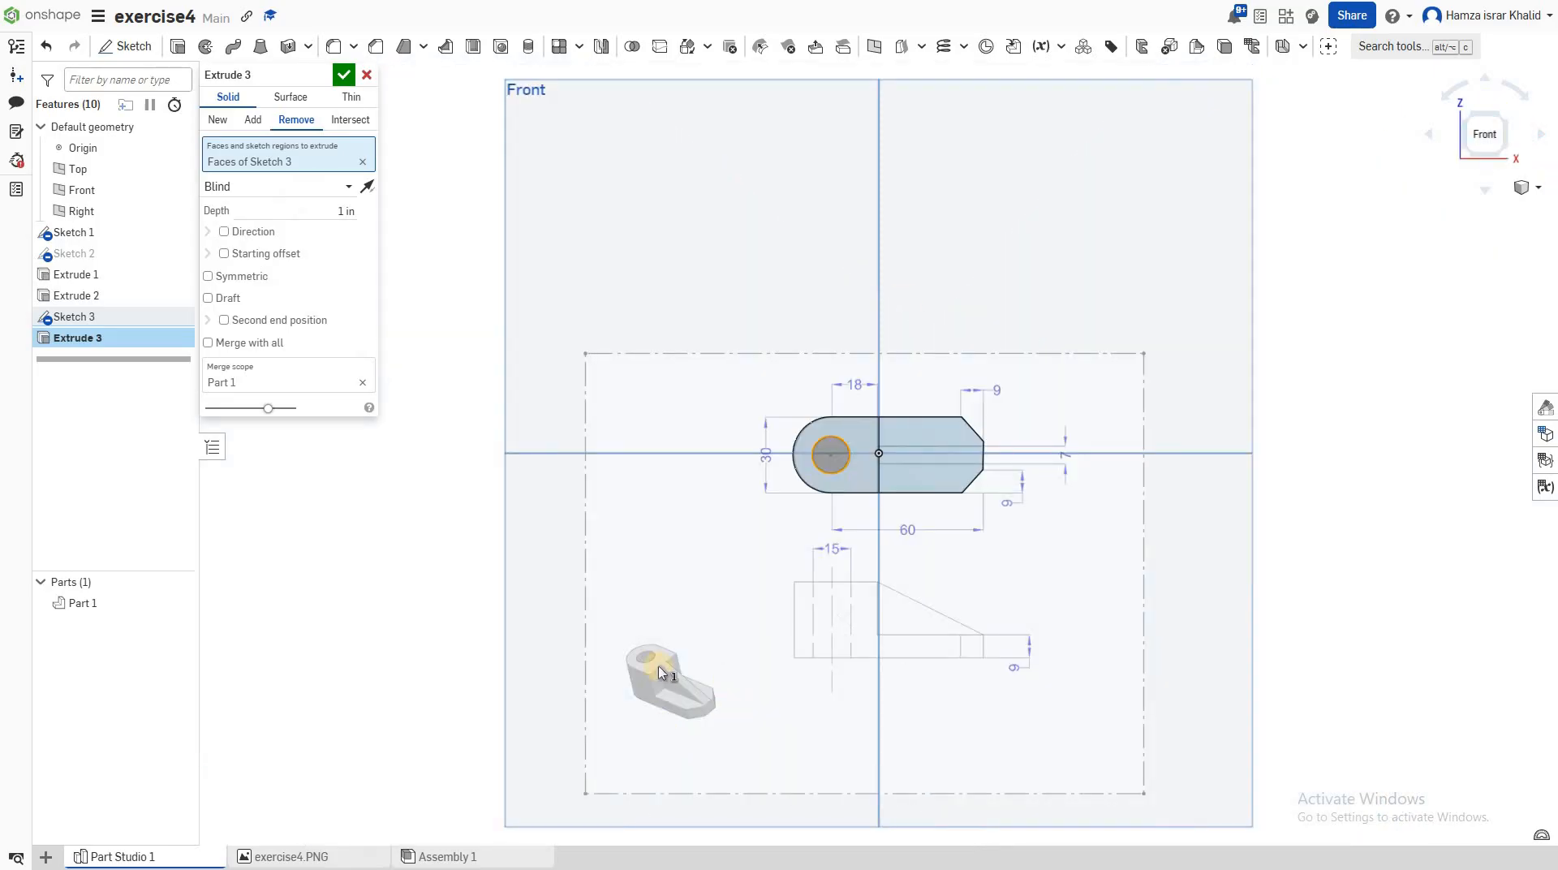
{"action": "scroll", "coordinate": [672, 737], "scroll_direction": "up", "scroll_amount": 5}
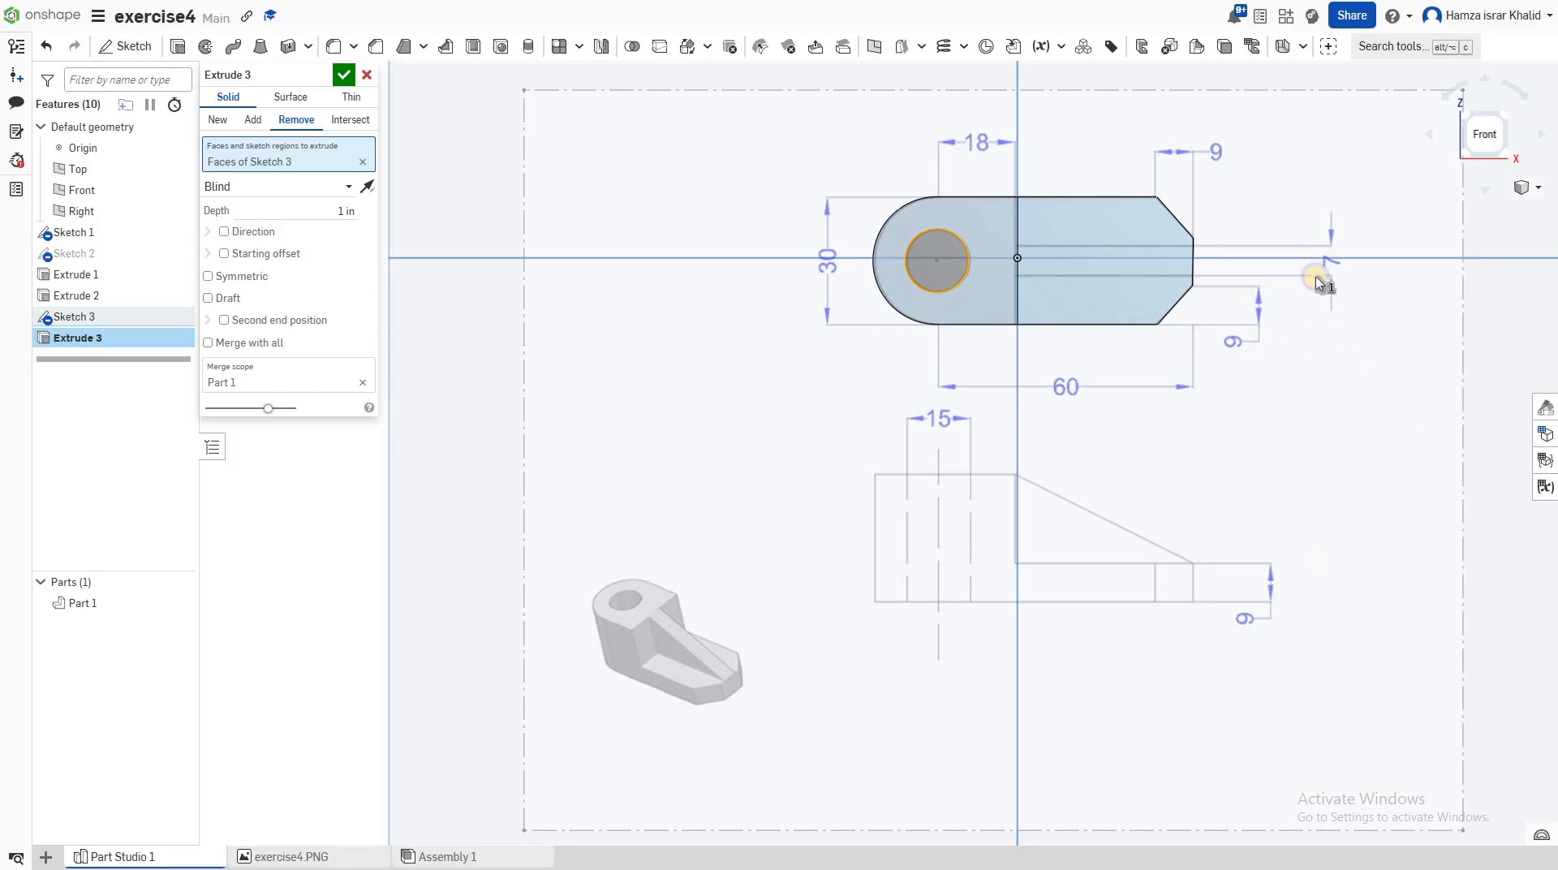
{"action": "right_click_drag", "start_coordinate": [1318, 257], "coordinate": [1318, 245]}
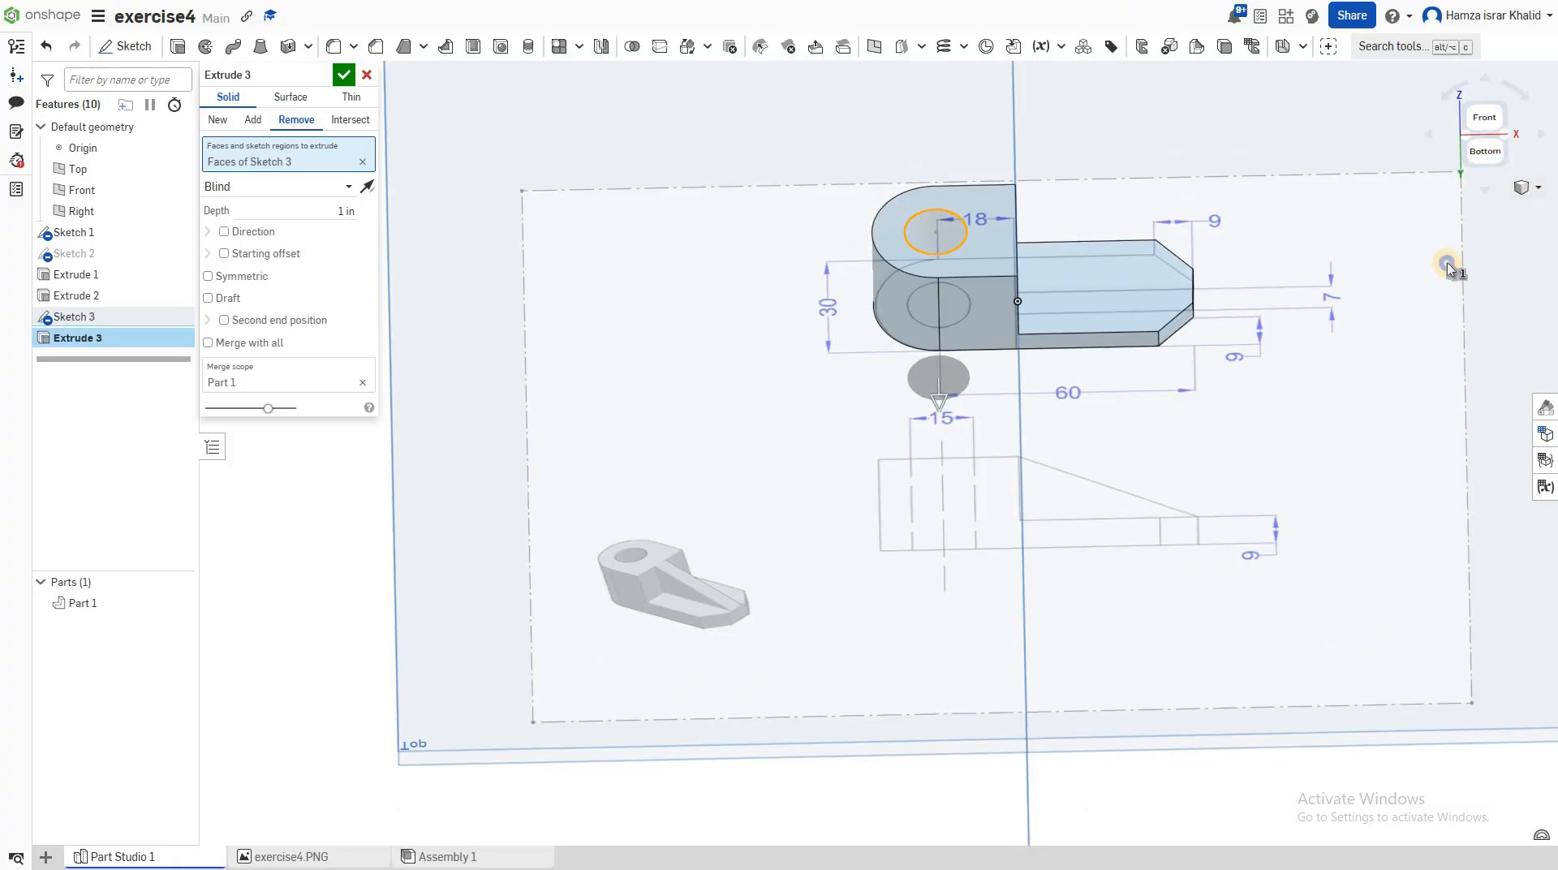
{"action": "left_click", "coordinate": [1485, 147]}
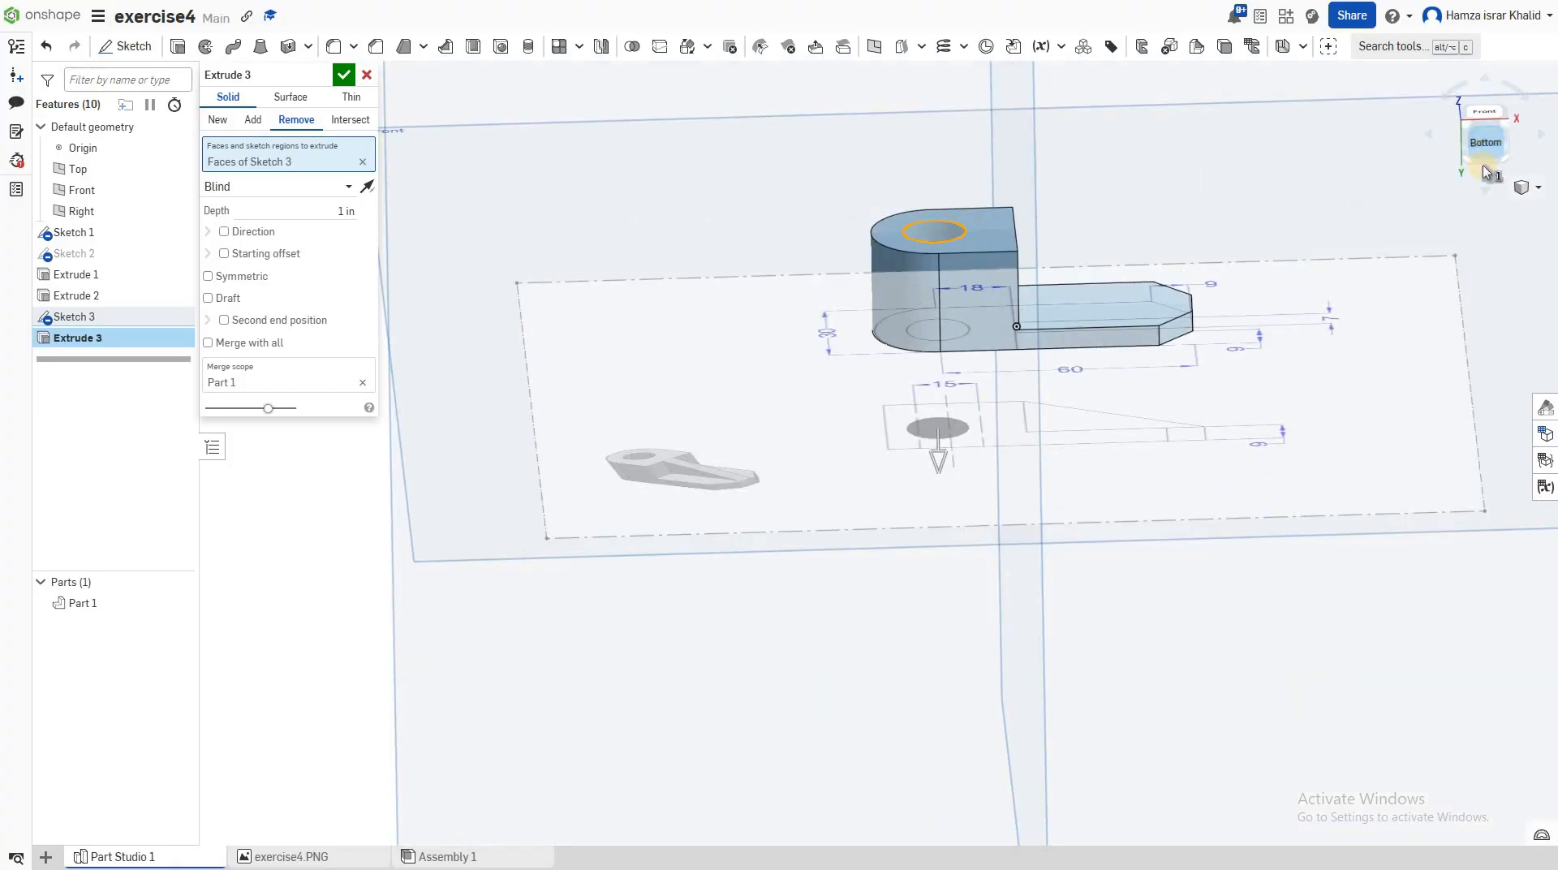
{"action": "scroll", "coordinate": [967, 407], "scroll_direction": "up", "scroll_amount": 5}
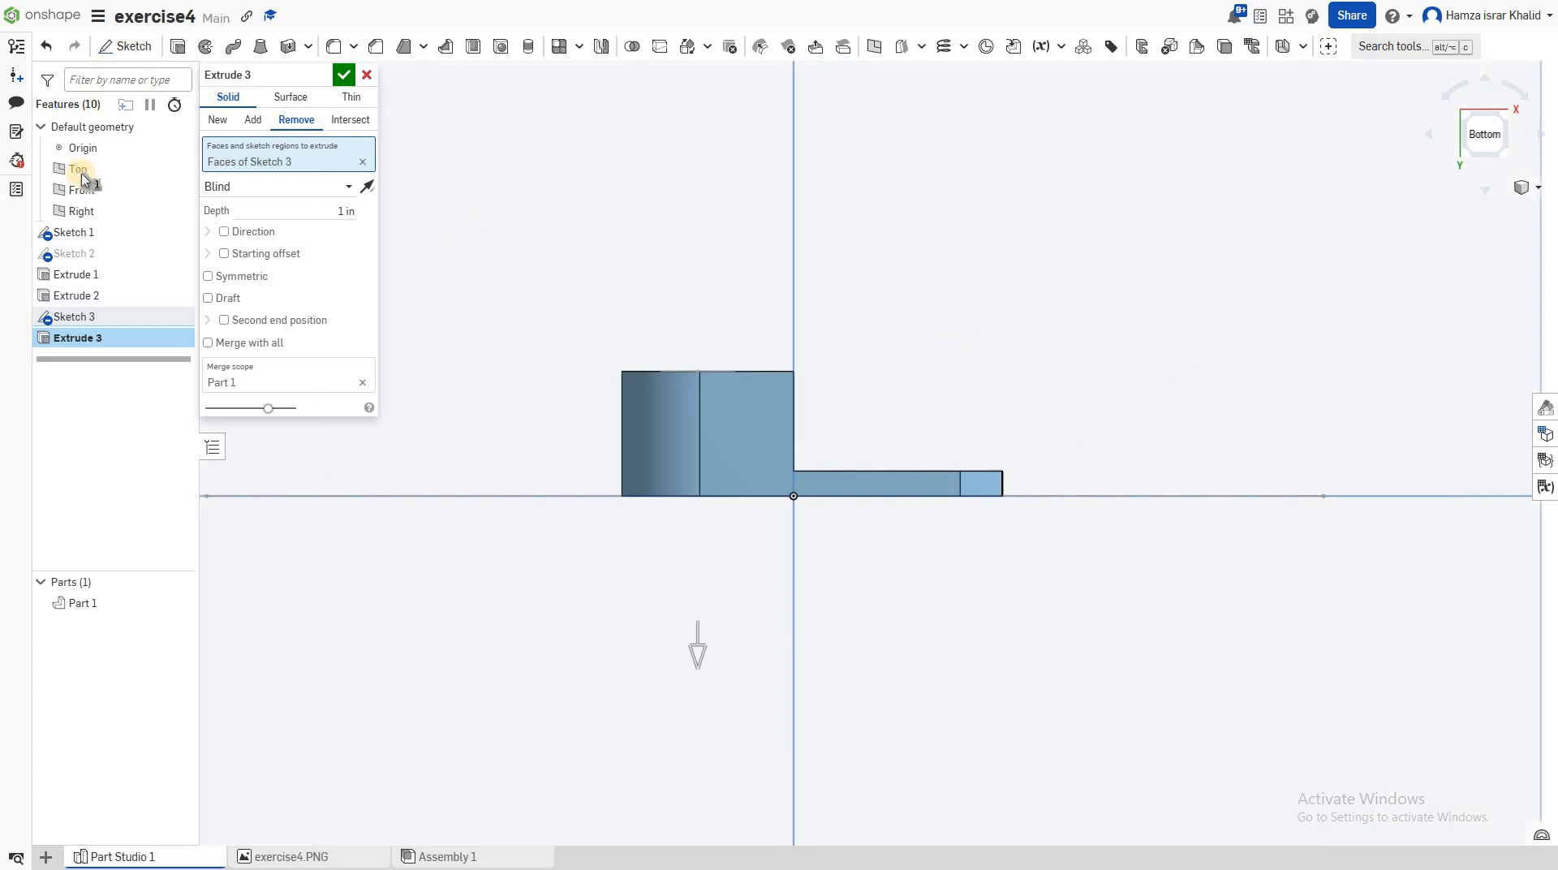
- Edit Sketch 1 and move the reference image's sketch plane from the Front plane to the Top plane
{"action": "right_click", "coordinate": [97, 242]}
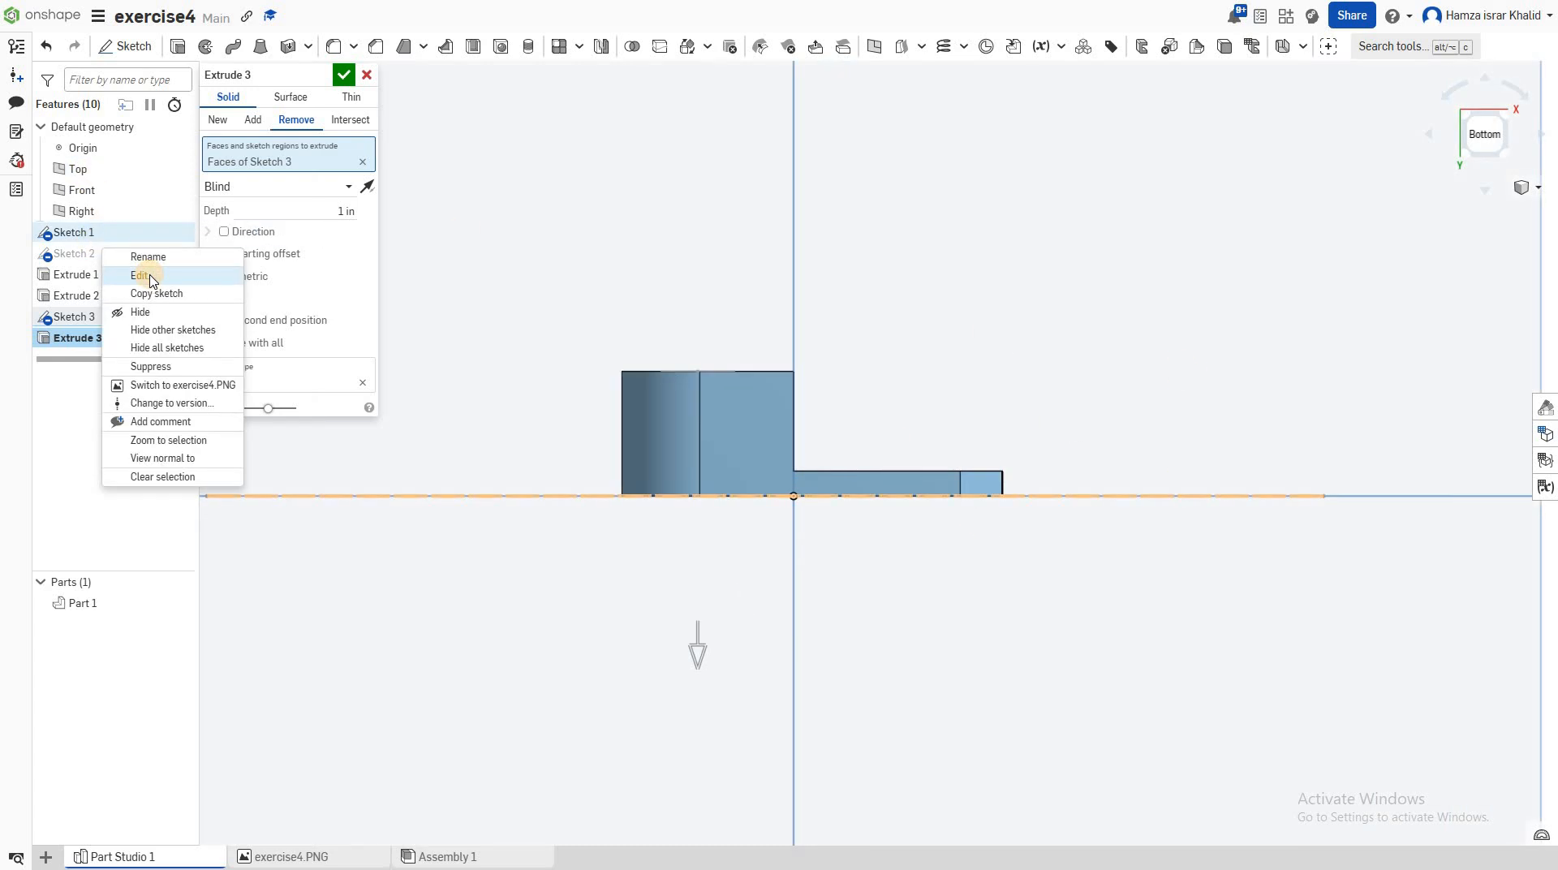
{"action": "left_click", "coordinate": [146, 275]}
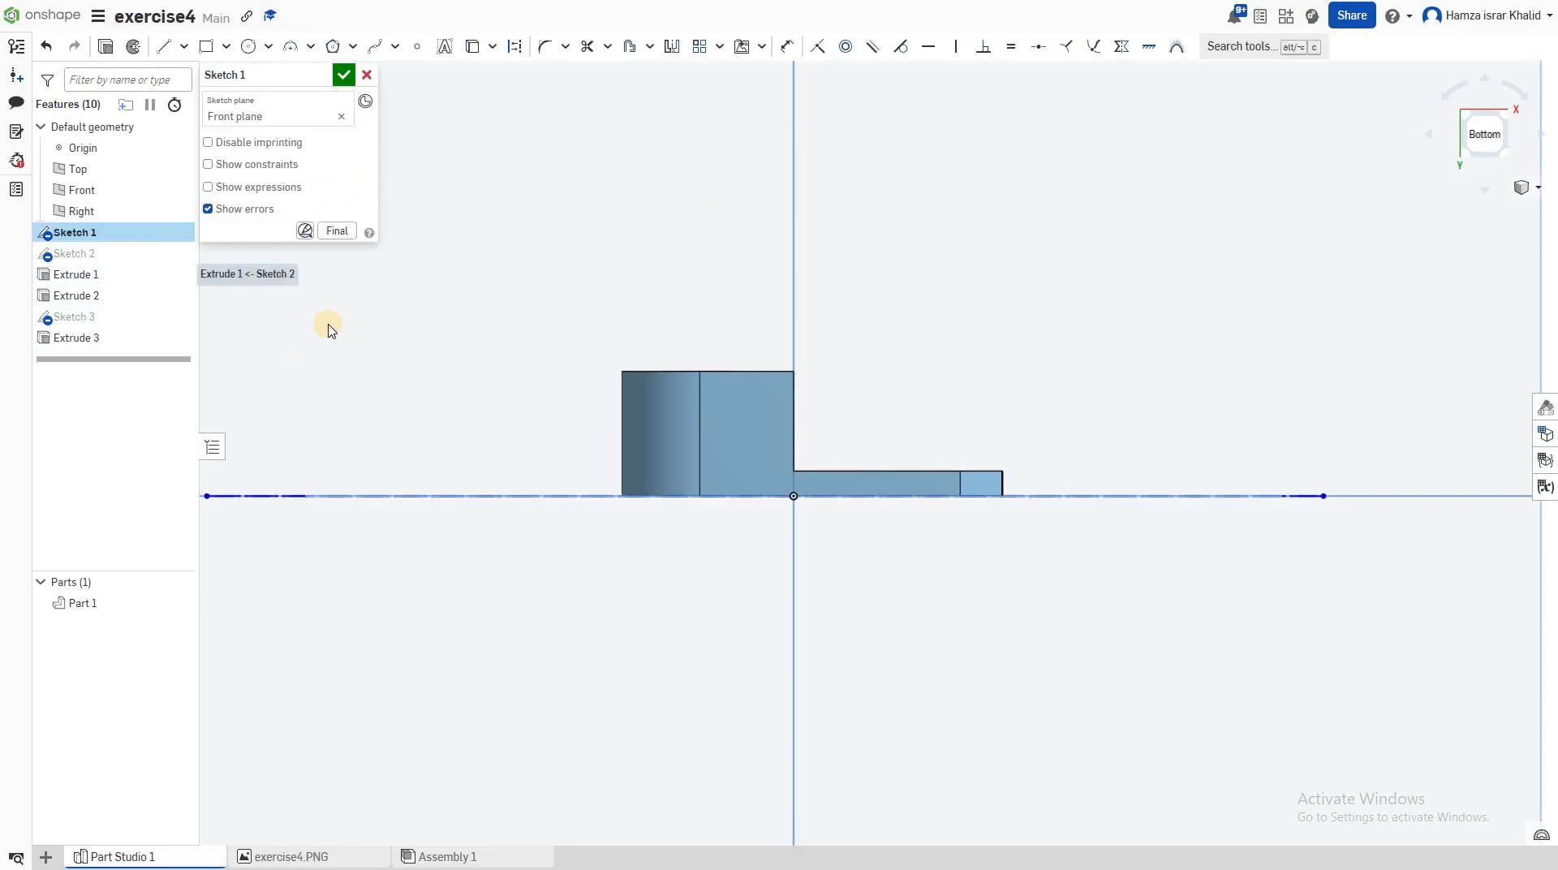
{"action": "left_click", "coordinate": [342, 117]}
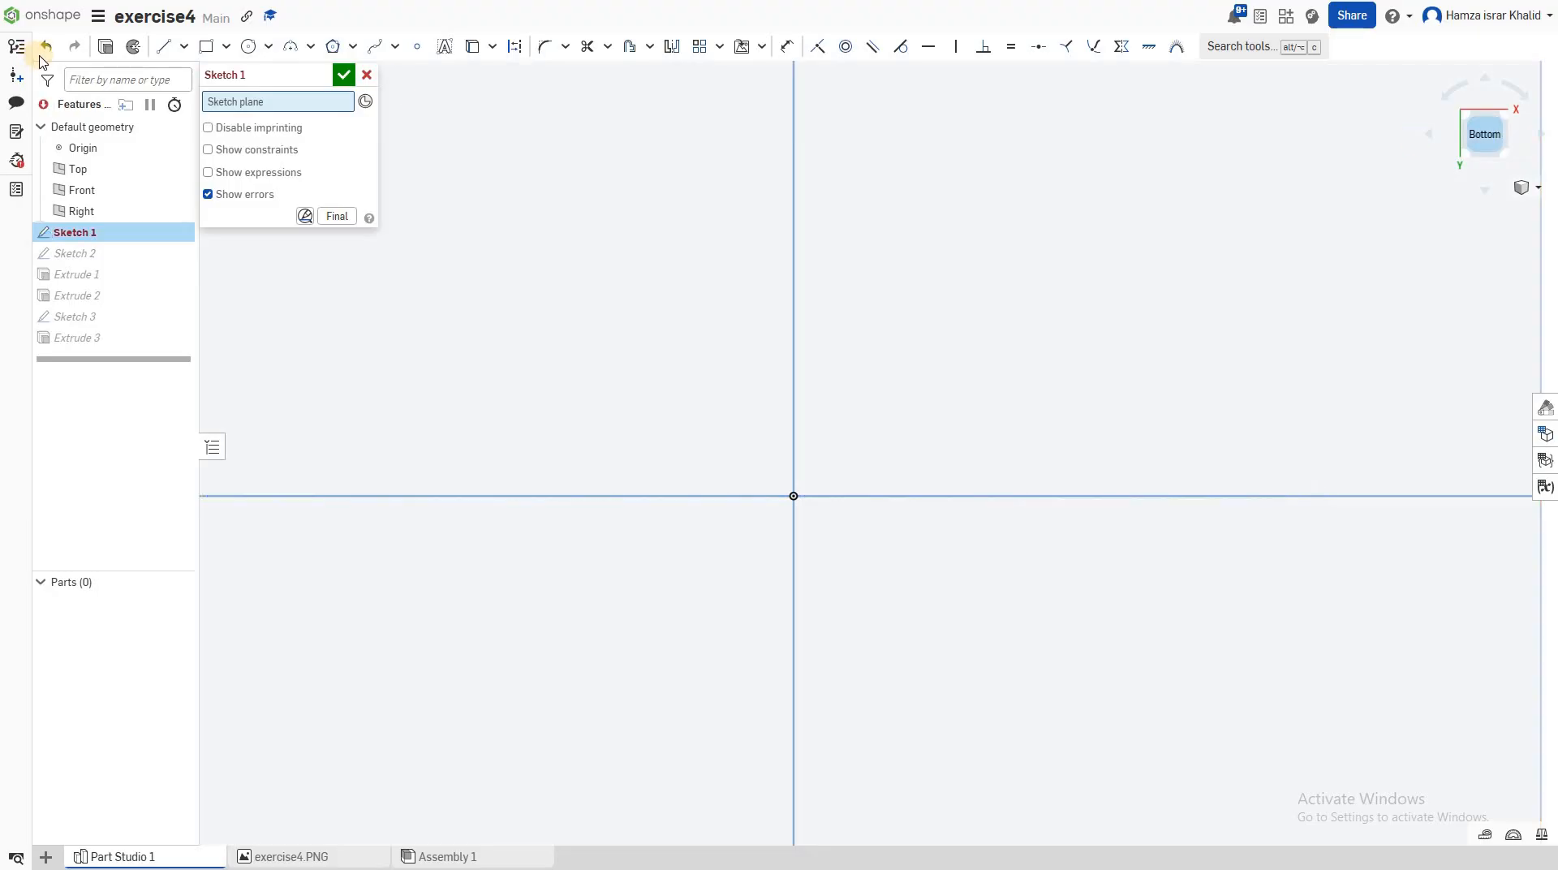
{"action": "left_click", "coordinate": [146, 172]}
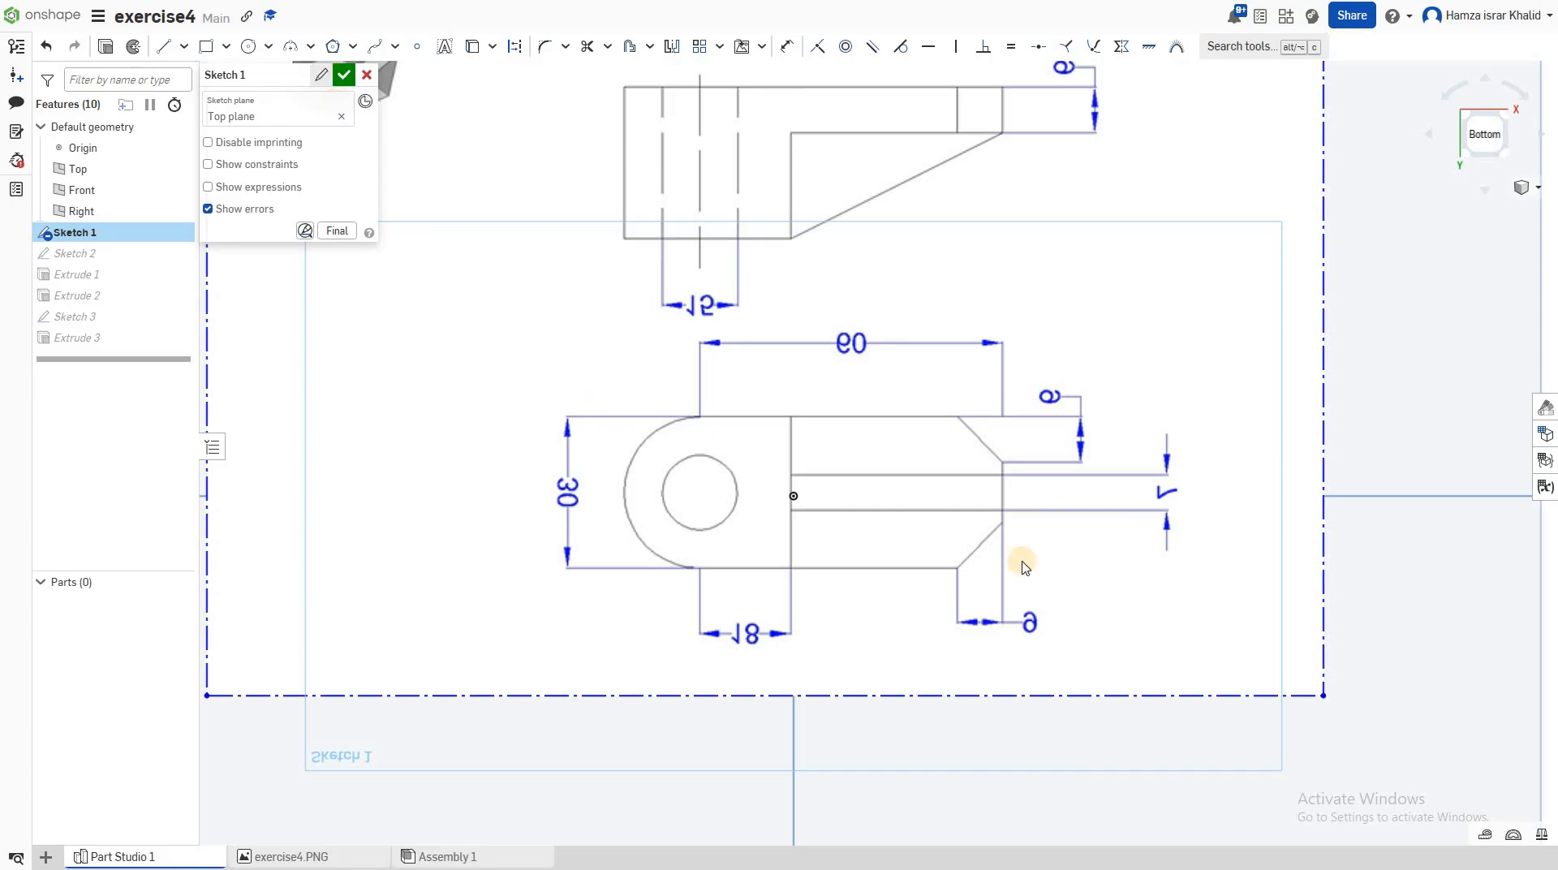
{"action": "key", "text": "Return"}
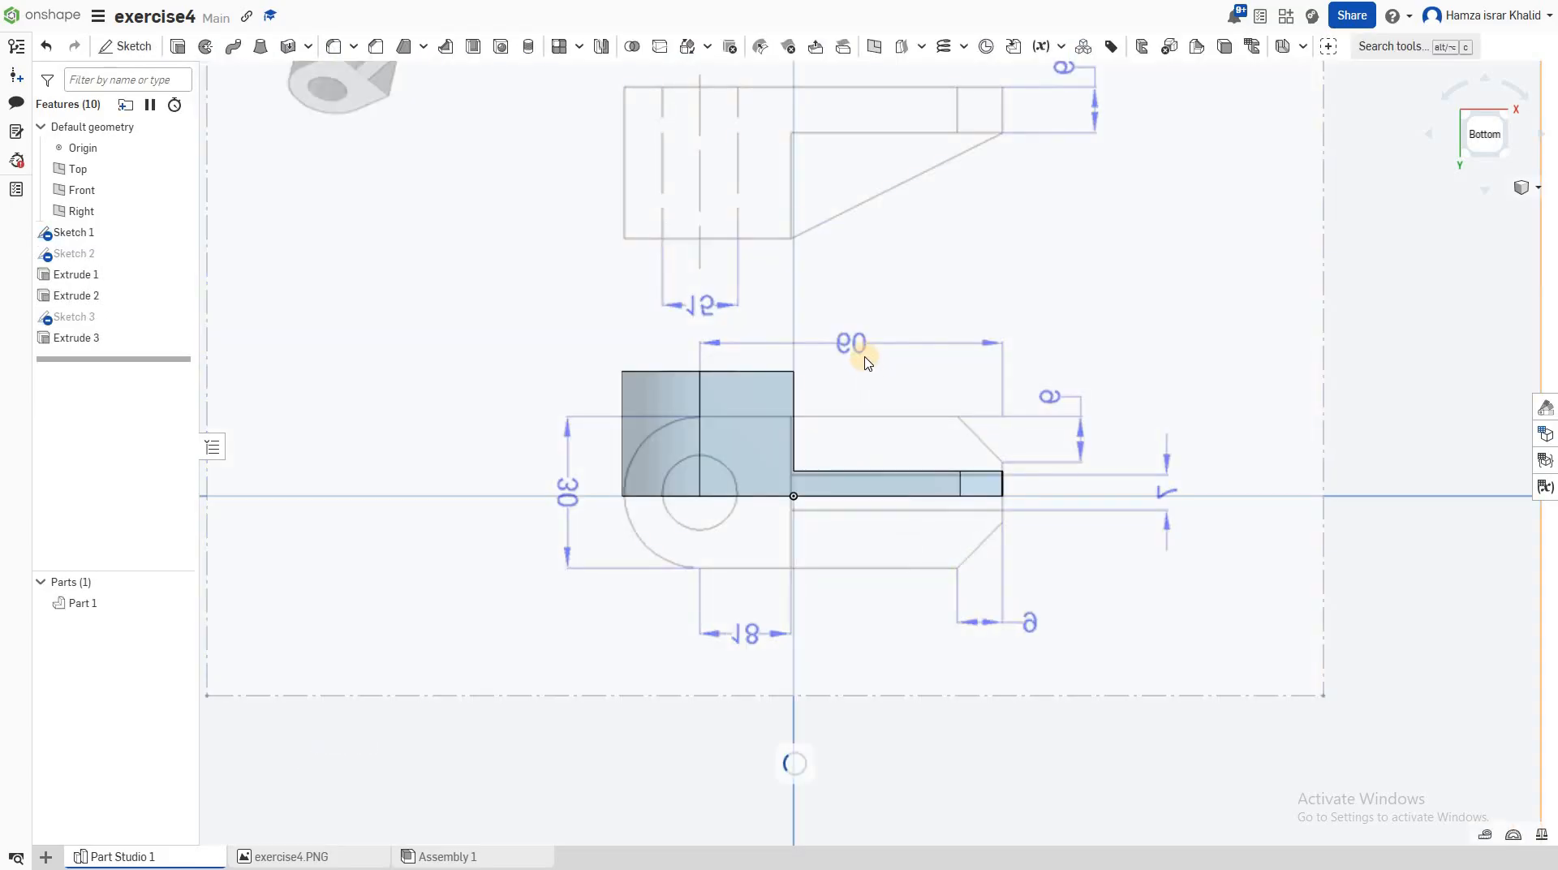
{"action": "scroll", "coordinate": [867, 362], "scroll_direction": "down", "scroll_amount": 3}
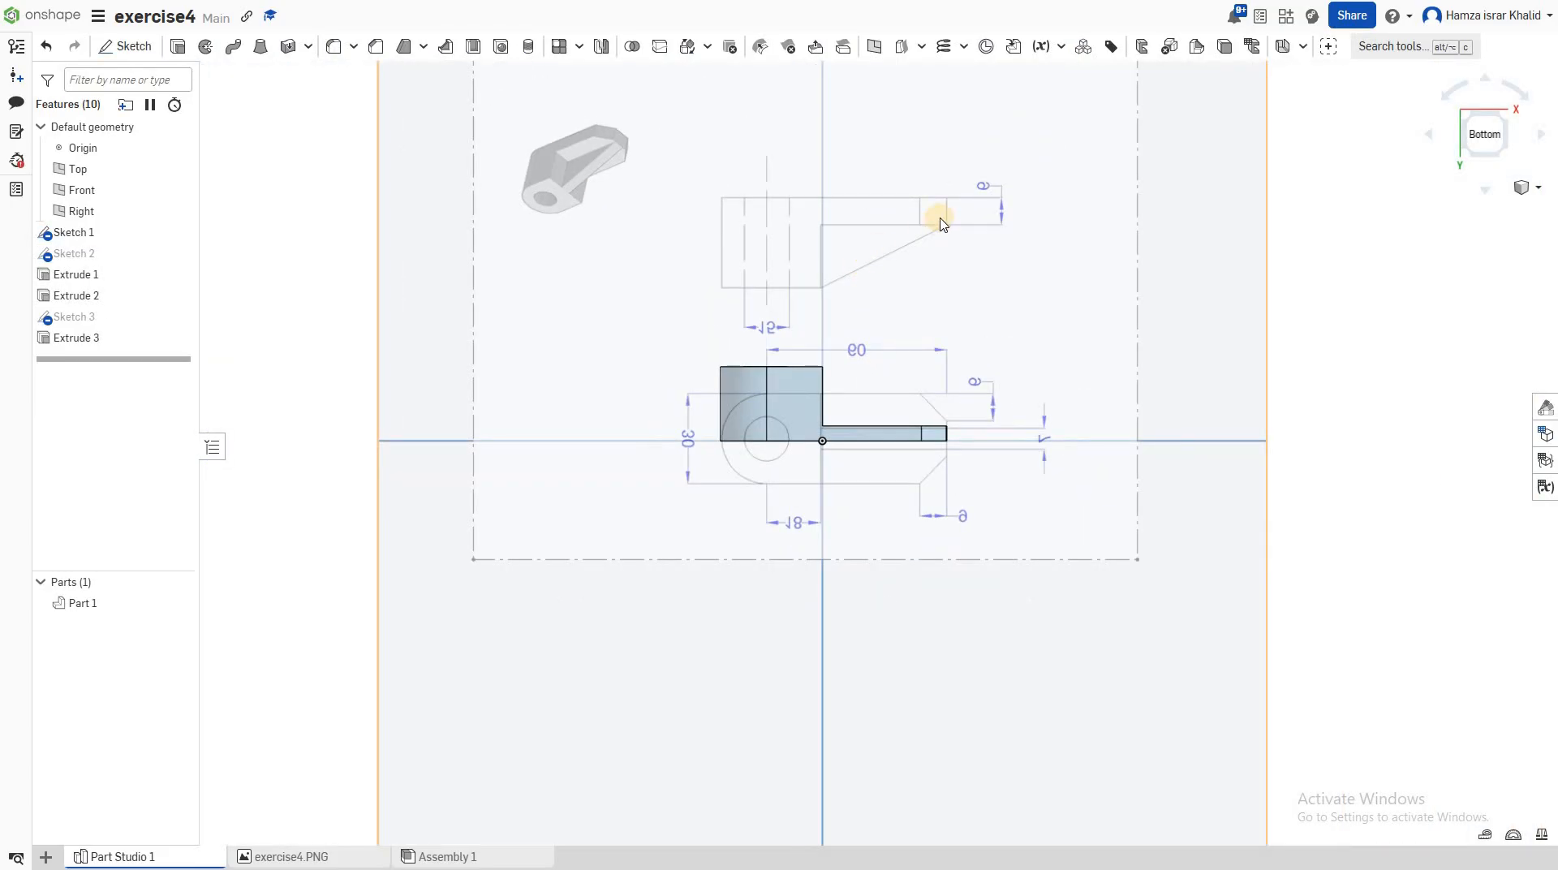
{"action": "scroll", "coordinate": [880, 299], "scroll_direction": "up", "scroll_amount": 2}
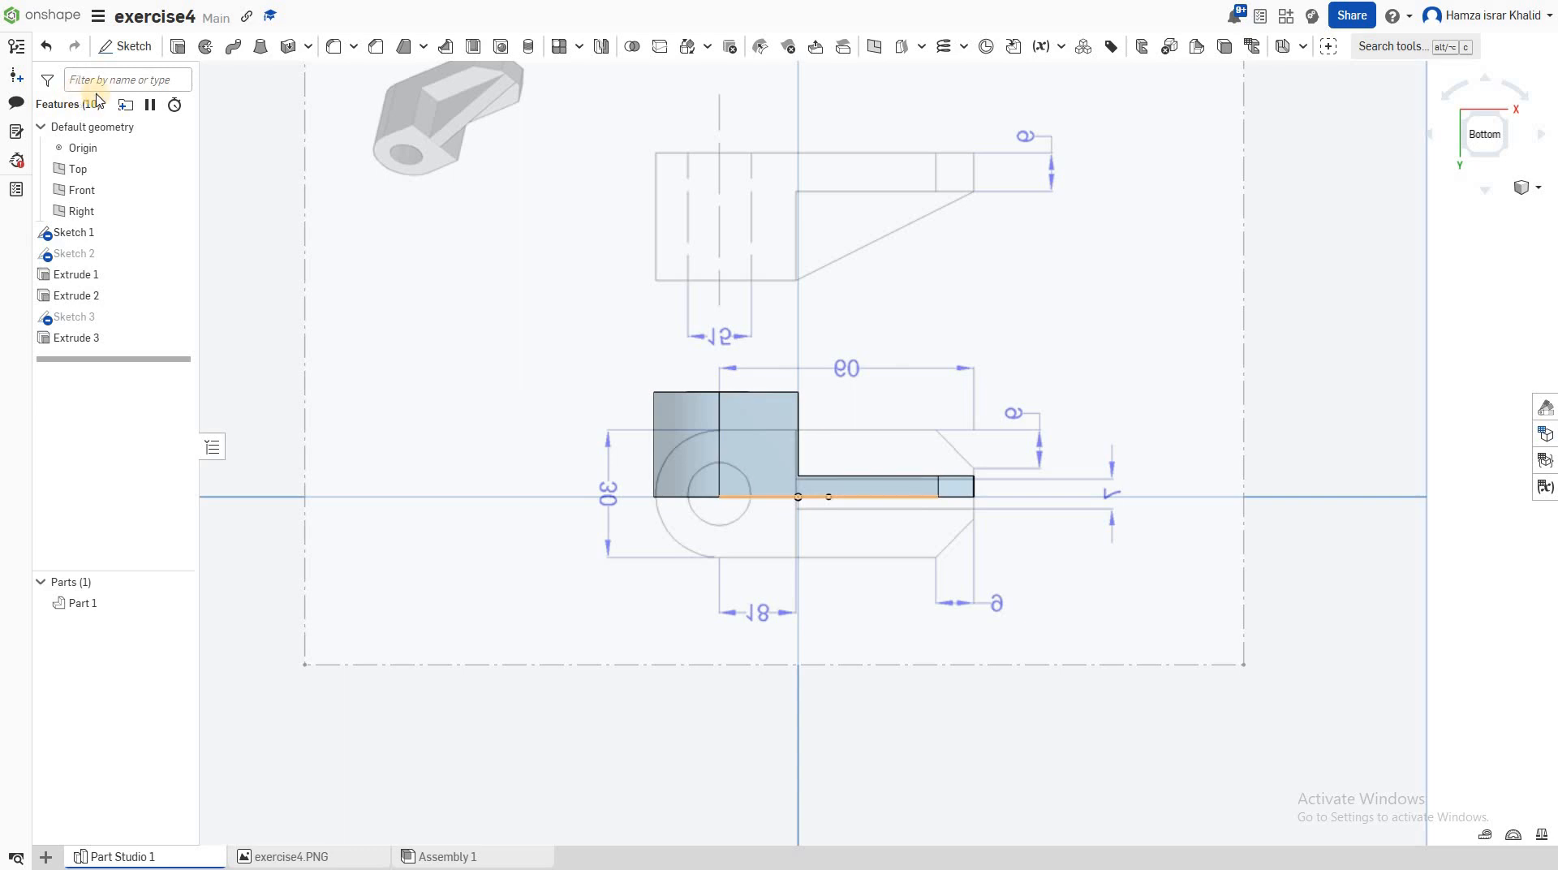
- Start a new sketch on the Top plane for the rib between the block and the arm
{"action": "left_click", "coordinate": [126, 46]}
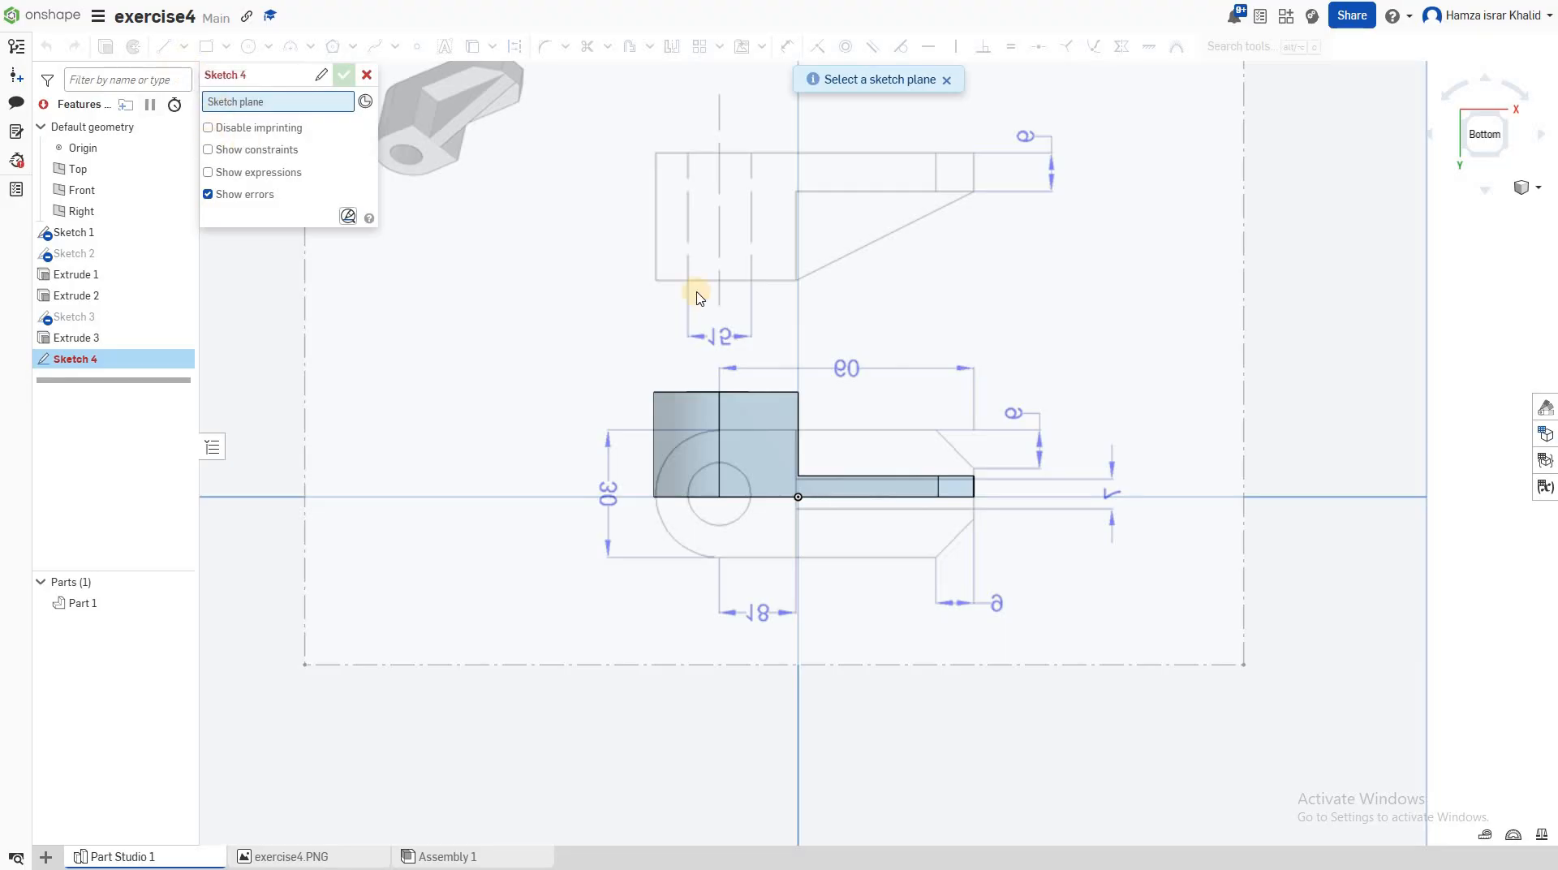
{"action": "scroll", "coordinate": [1070, 200], "scroll_direction": "down", "scroll_amount": 2}
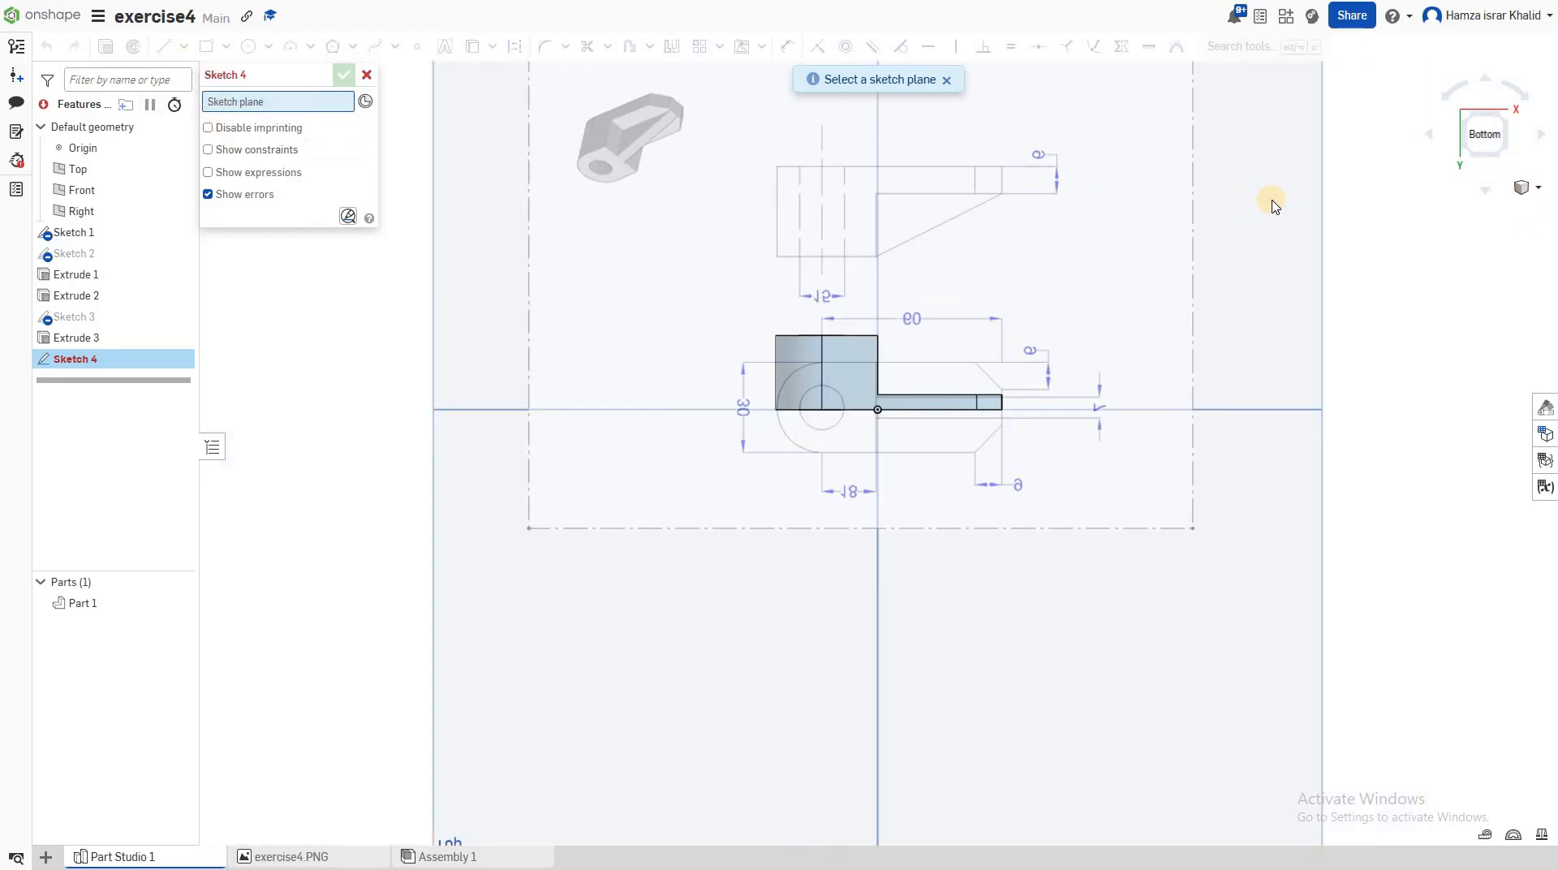
{"action": "left_click", "coordinate": [1029, 261]}
{"action": "scroll", "coordinate": [1029, 261], "scroll_direction": "up", "scroll_amount": 2}
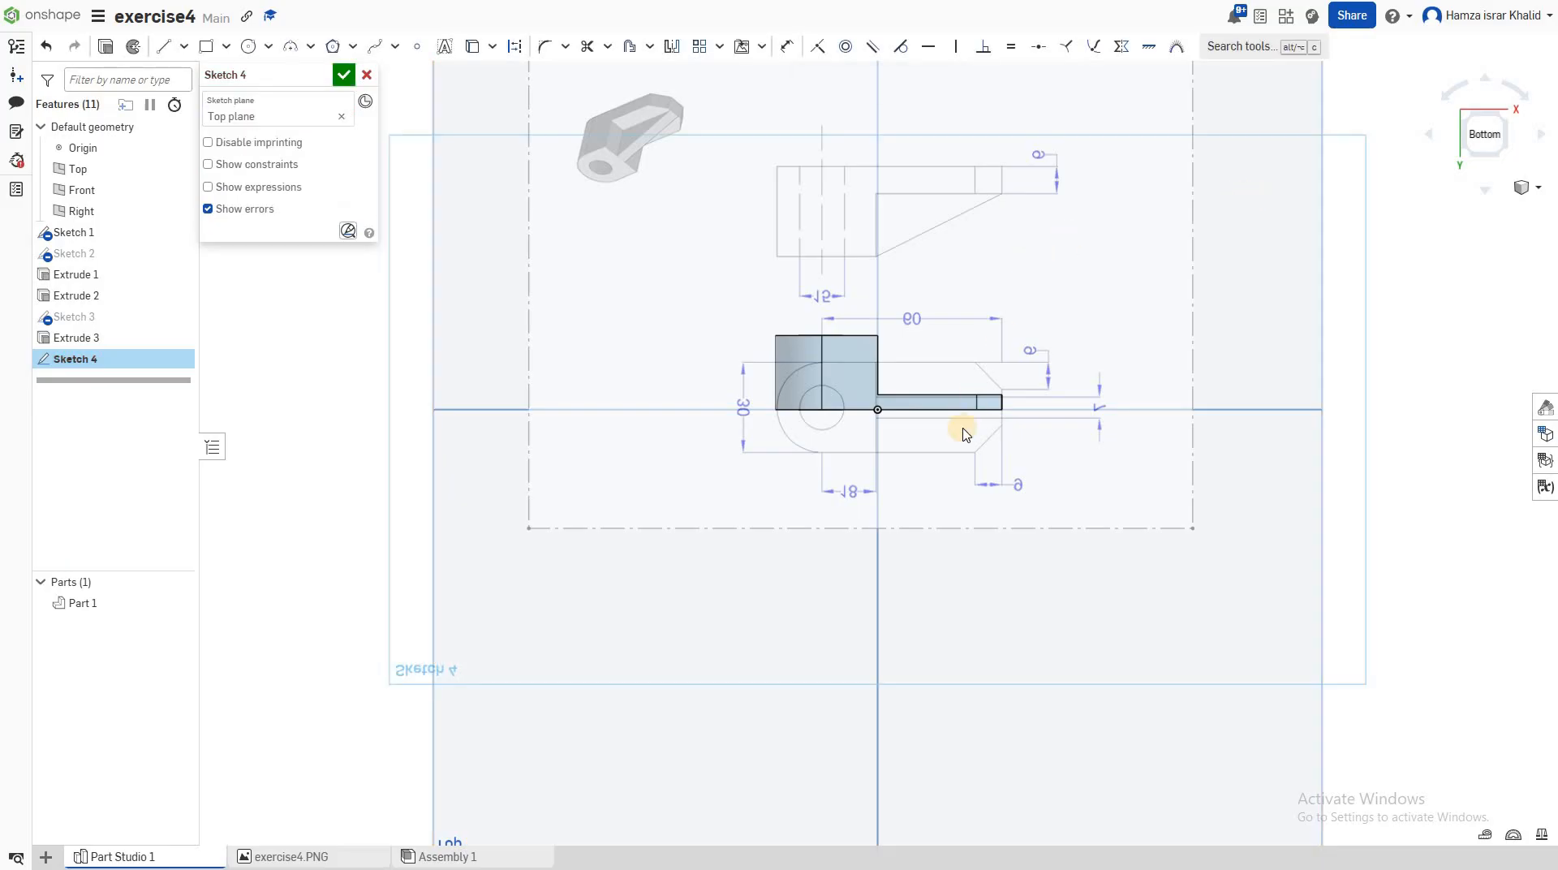
{"action": "scroll", "coordinate": [917, 442], "scroll_direction": "up", "scroll_amount": 10}
- Draw a closed four-line rib profile from the origin, with a base about 0.819 in, an end about 0.096 in and a slope about 0.86 in
{"action": "left_click", "coordinate": [165, 46]}
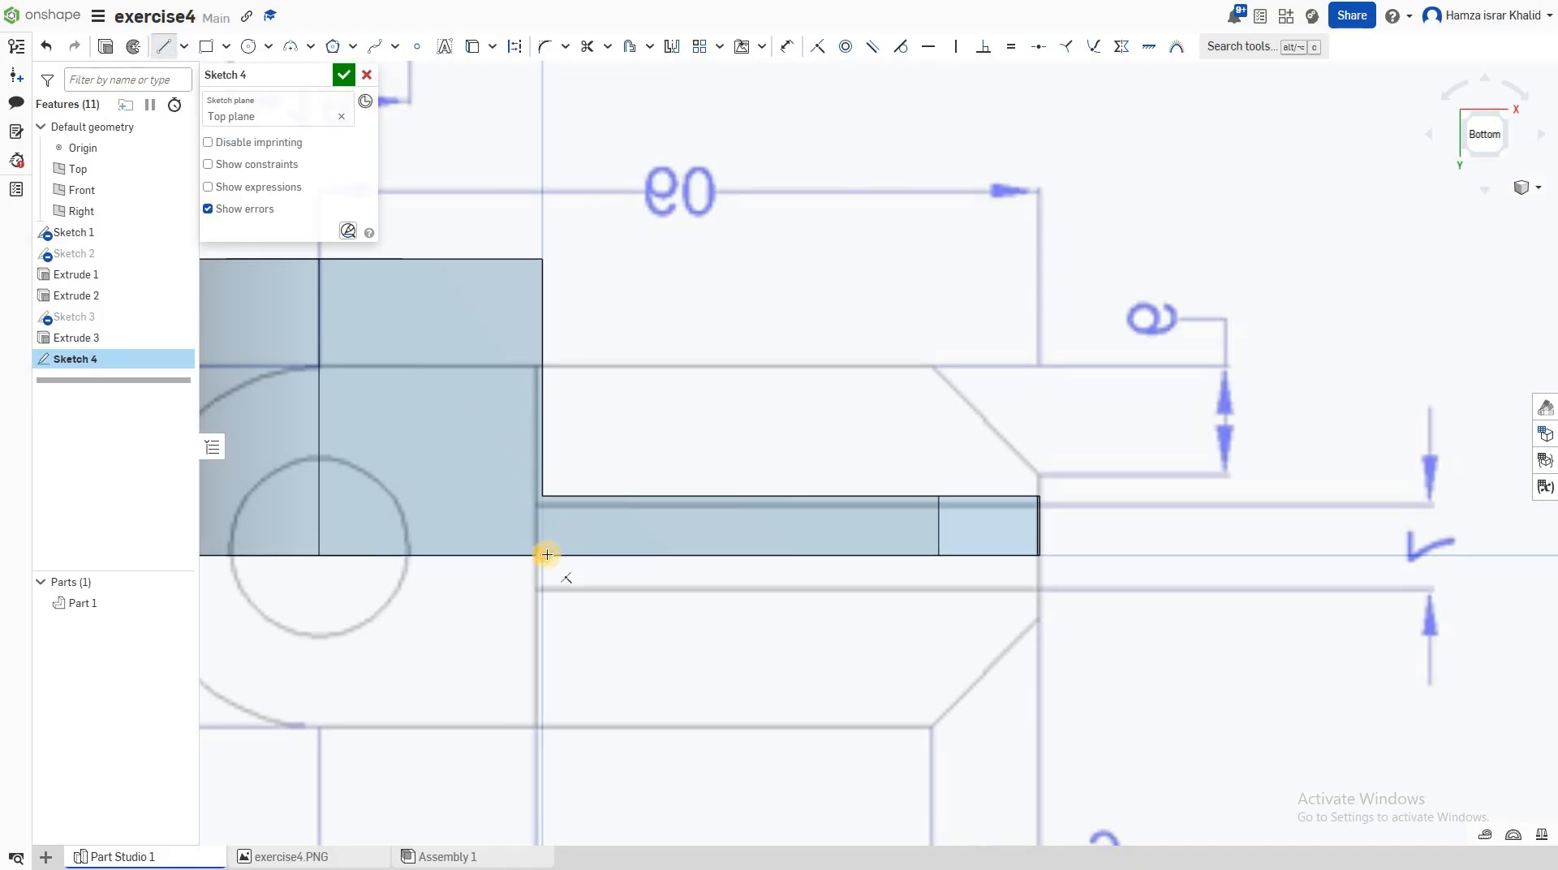
{"action": "scroll", "coordinate": [555, 547], "scroll_direction": "down", "scroll_amount": 3}
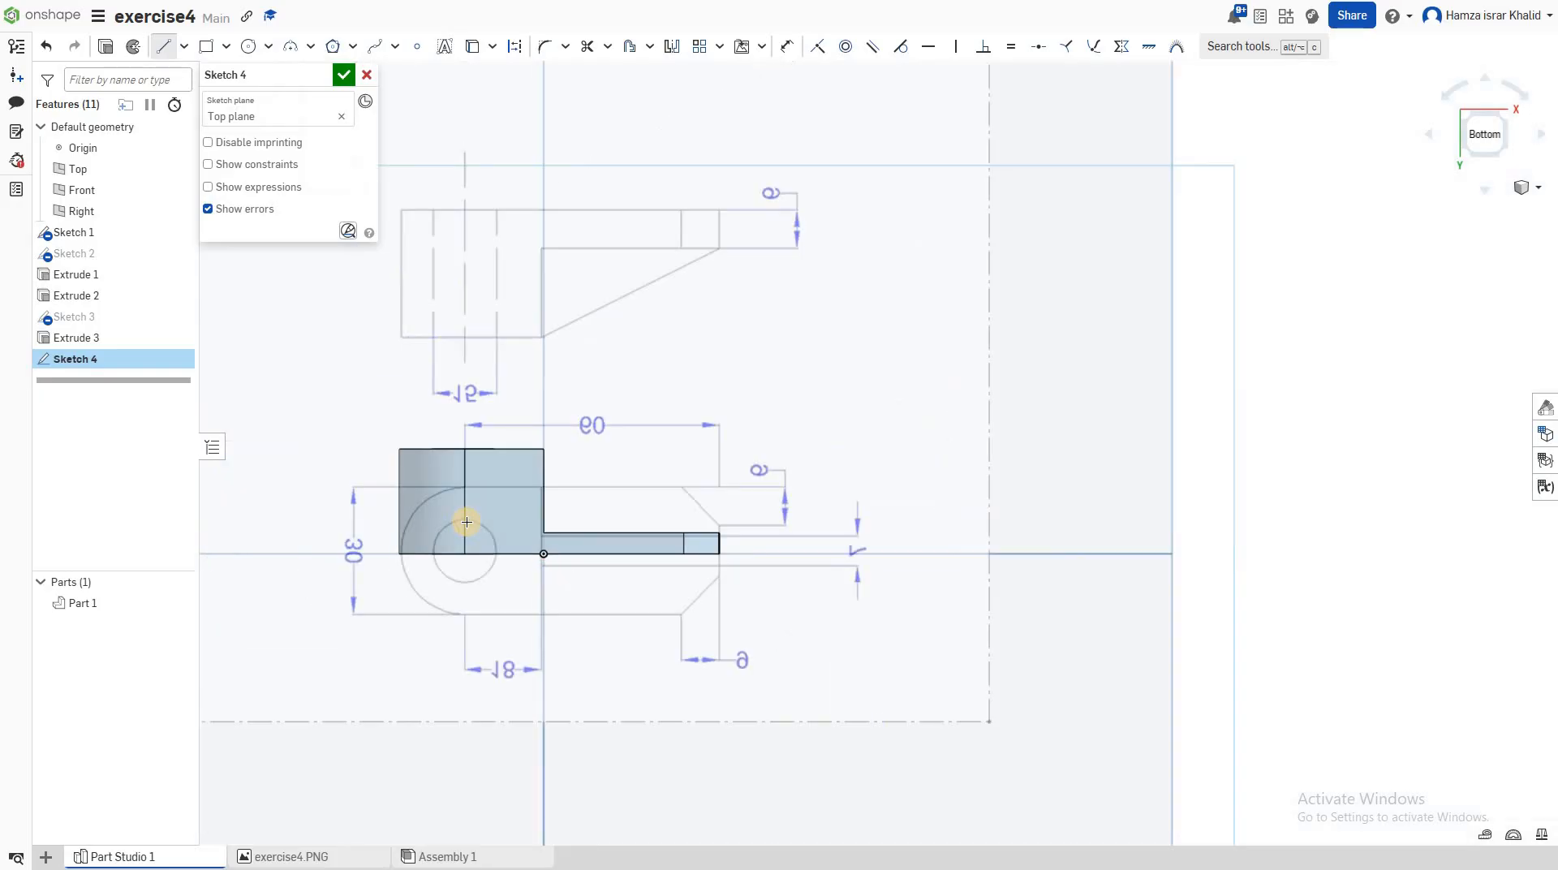
{"action": "scroll", "coordinate": [549, 533], "scroll_direction": "up", "scroll_amount": 3}
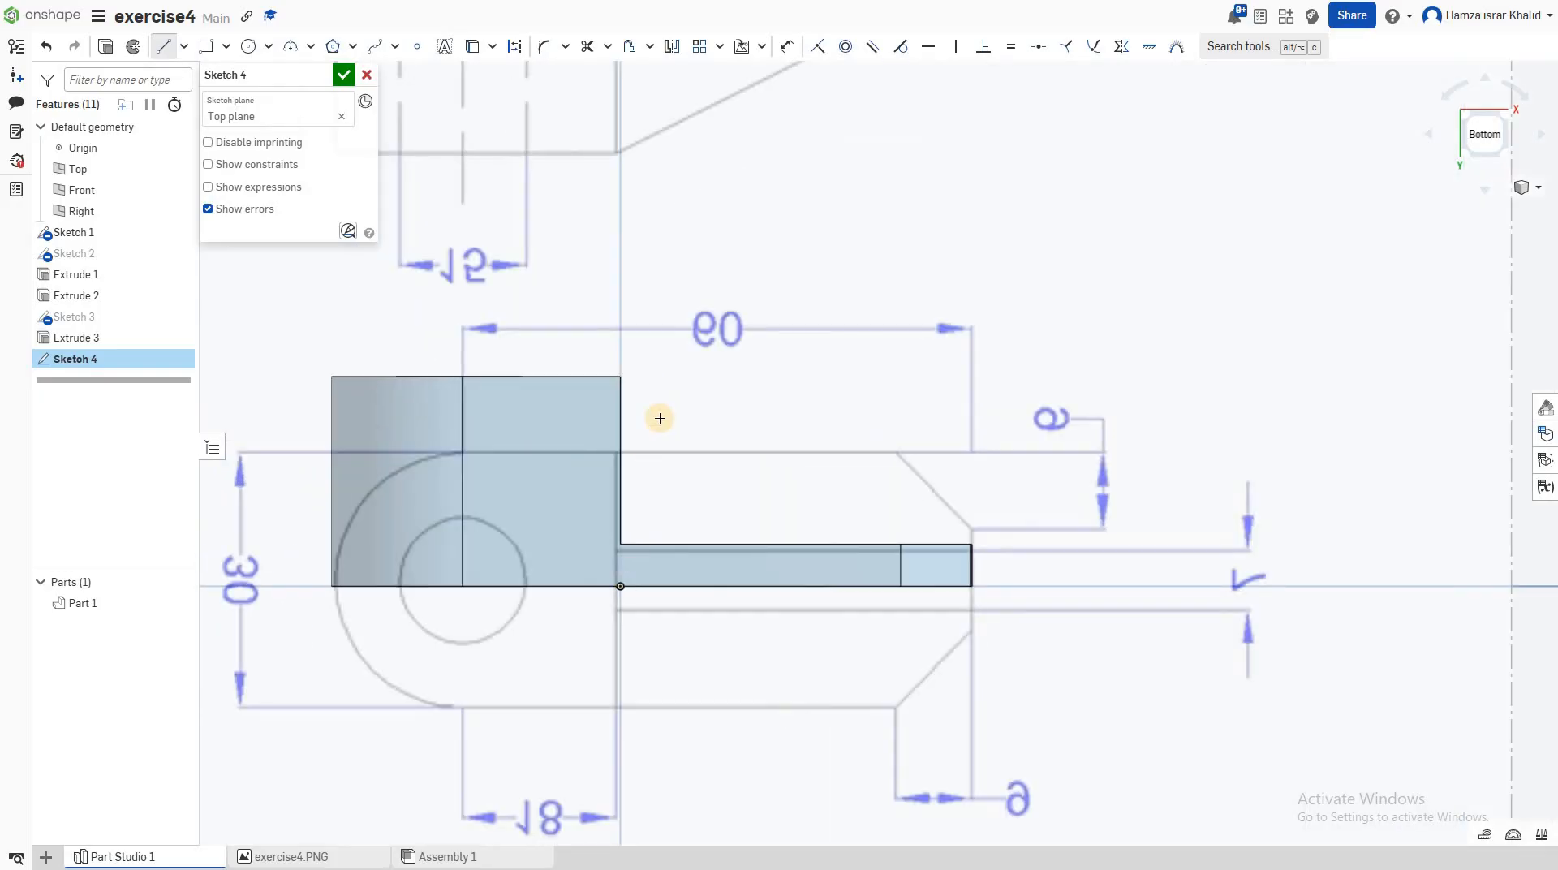
{"action": "scroll", "coordinate": [772, 174], "scroll_direction": "down", "scroll_amount": 5}
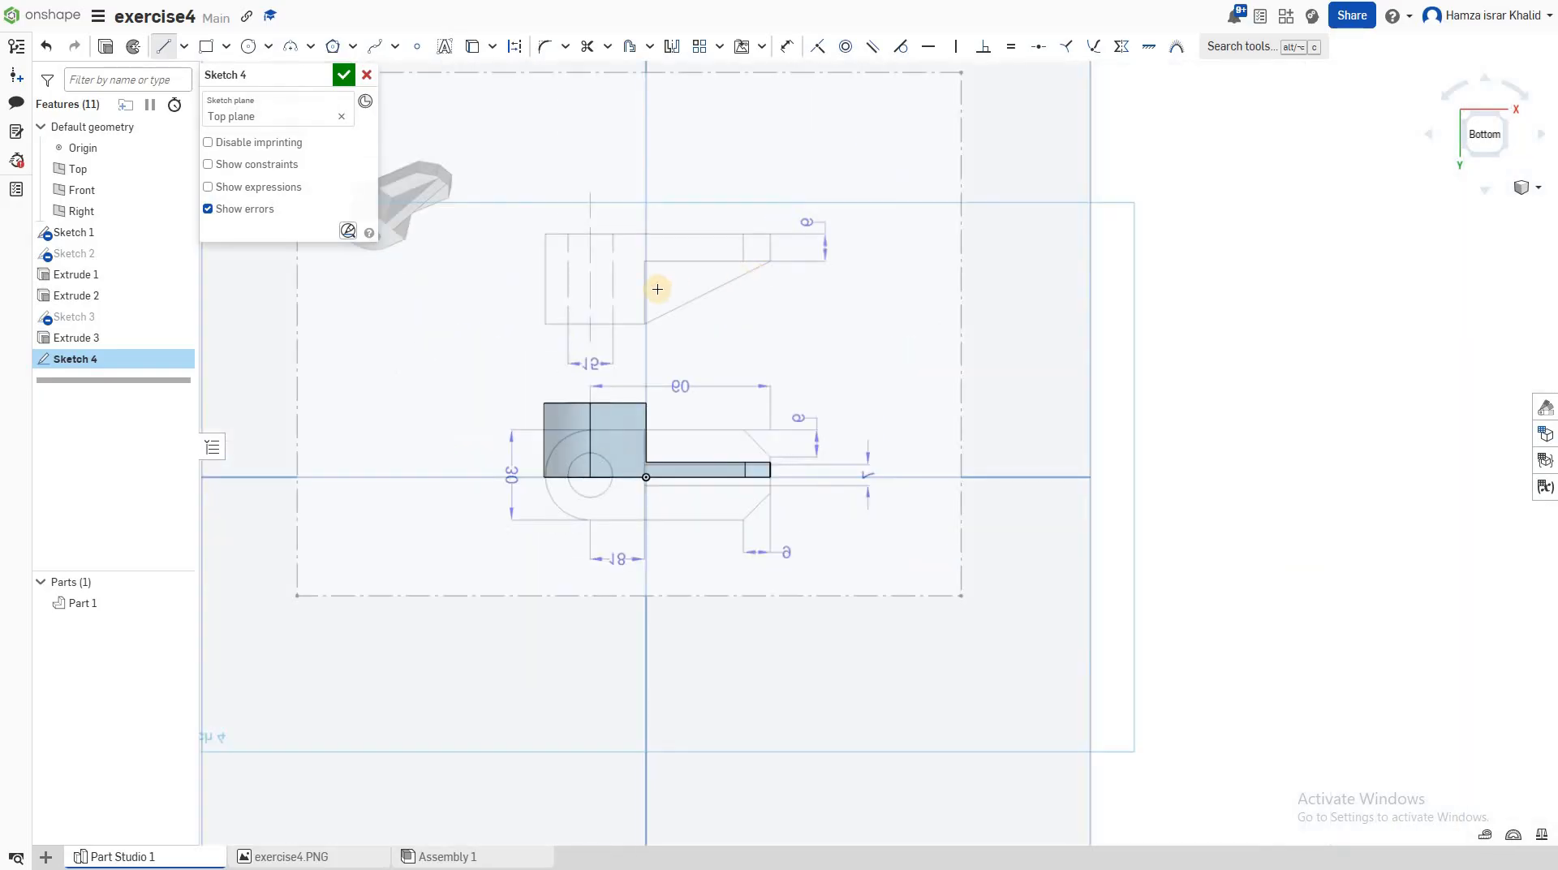
{"action": "scroll", "coordinate": [658, 289], "scroll_direction": "down", "scroll_amount": 3}
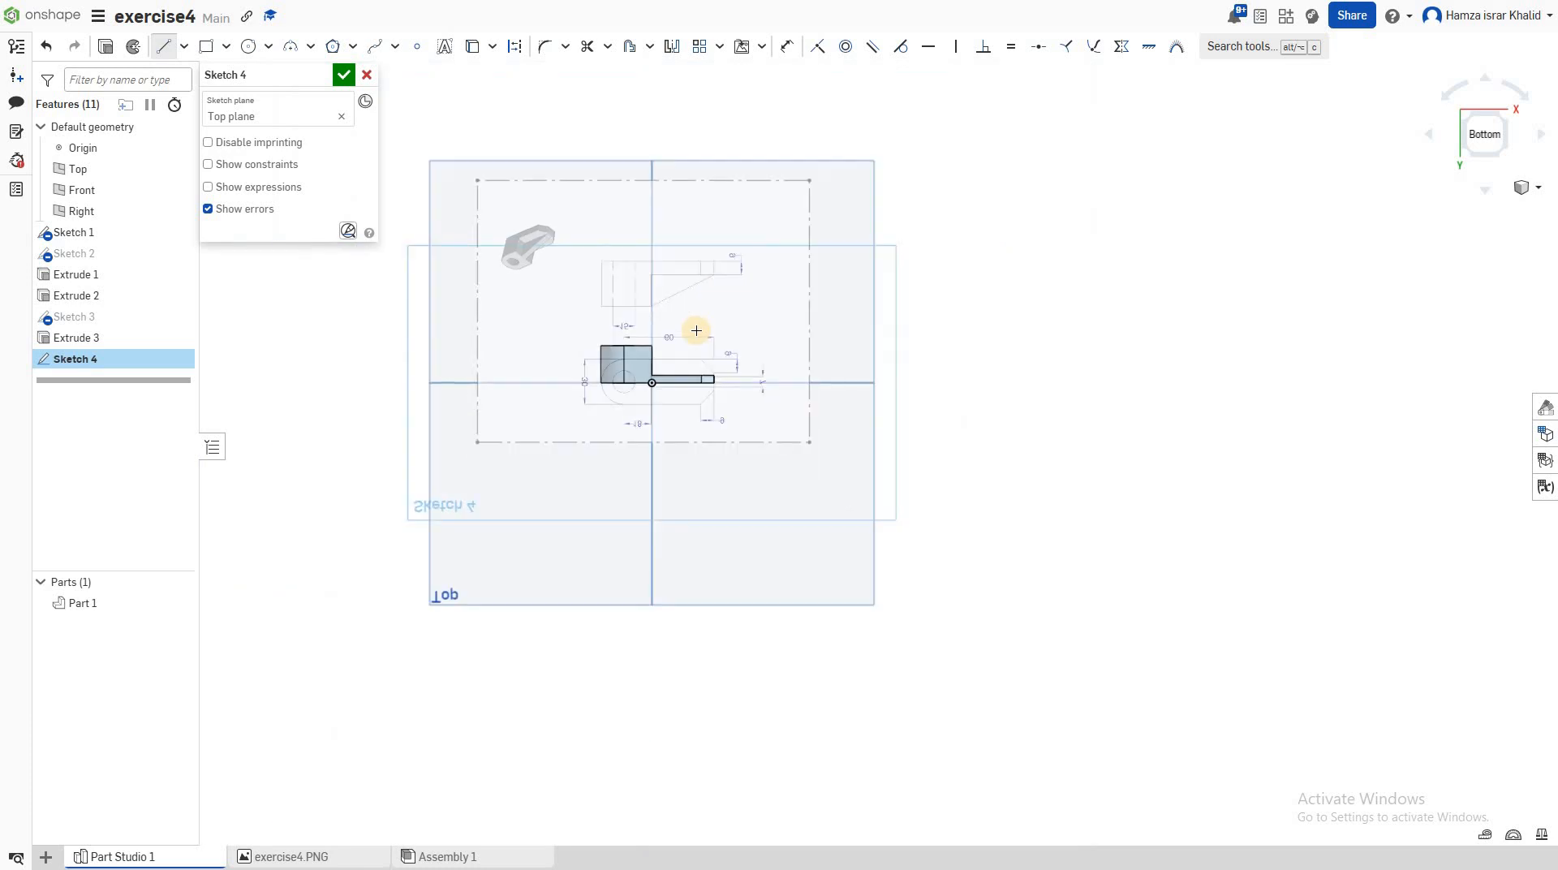
{"action": "scroll", "coordinate": [609, 452], "scroll_direction": "up", "scroll_amount": 9}
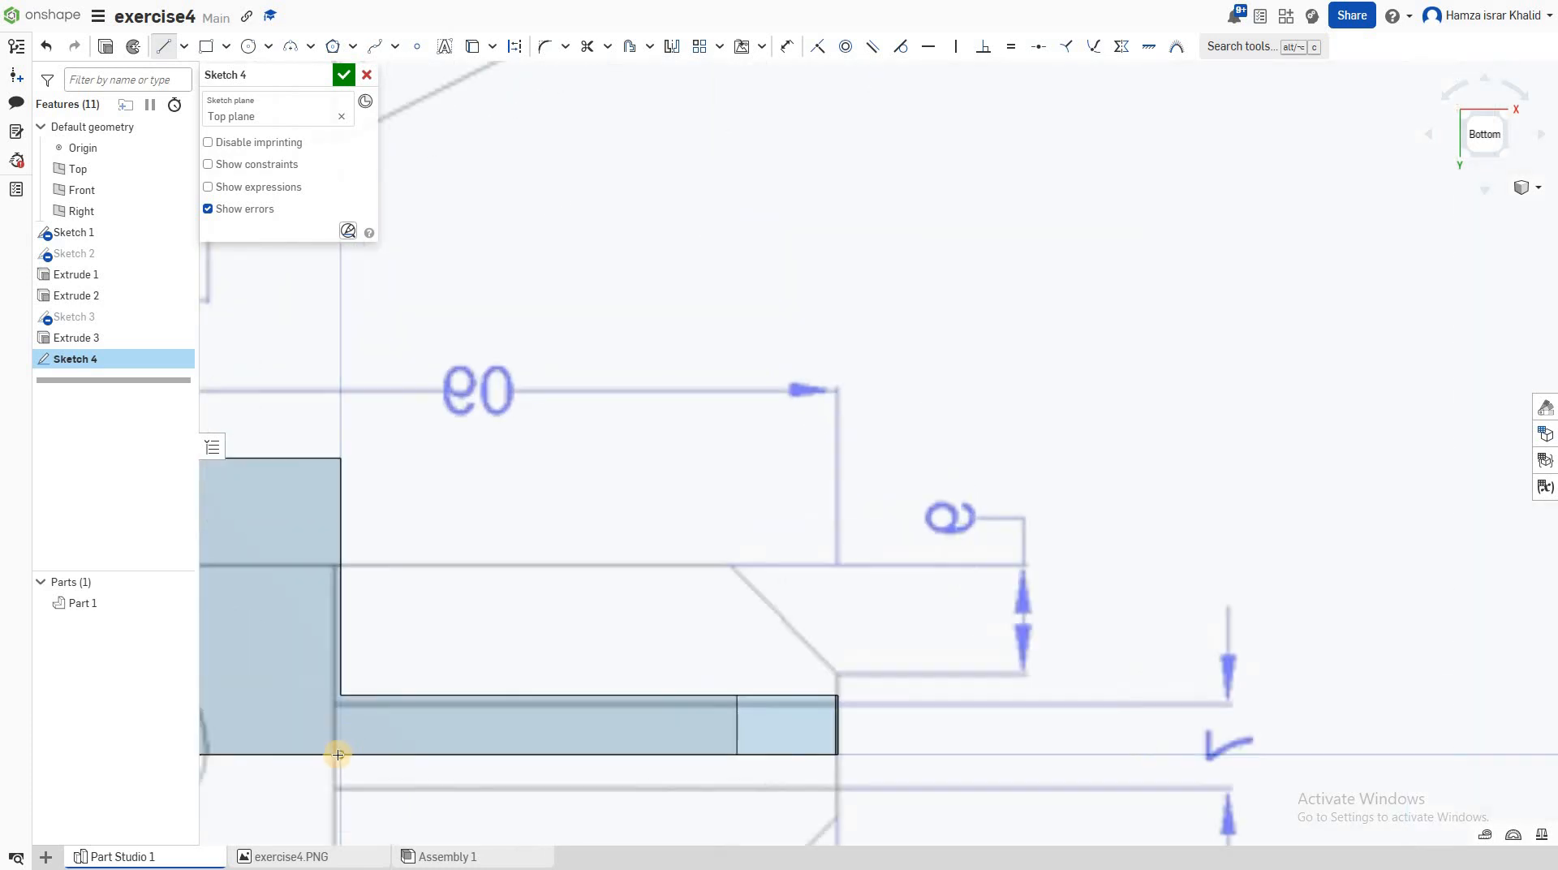
{"action": "left_click", "coordinate": [338, 755]}
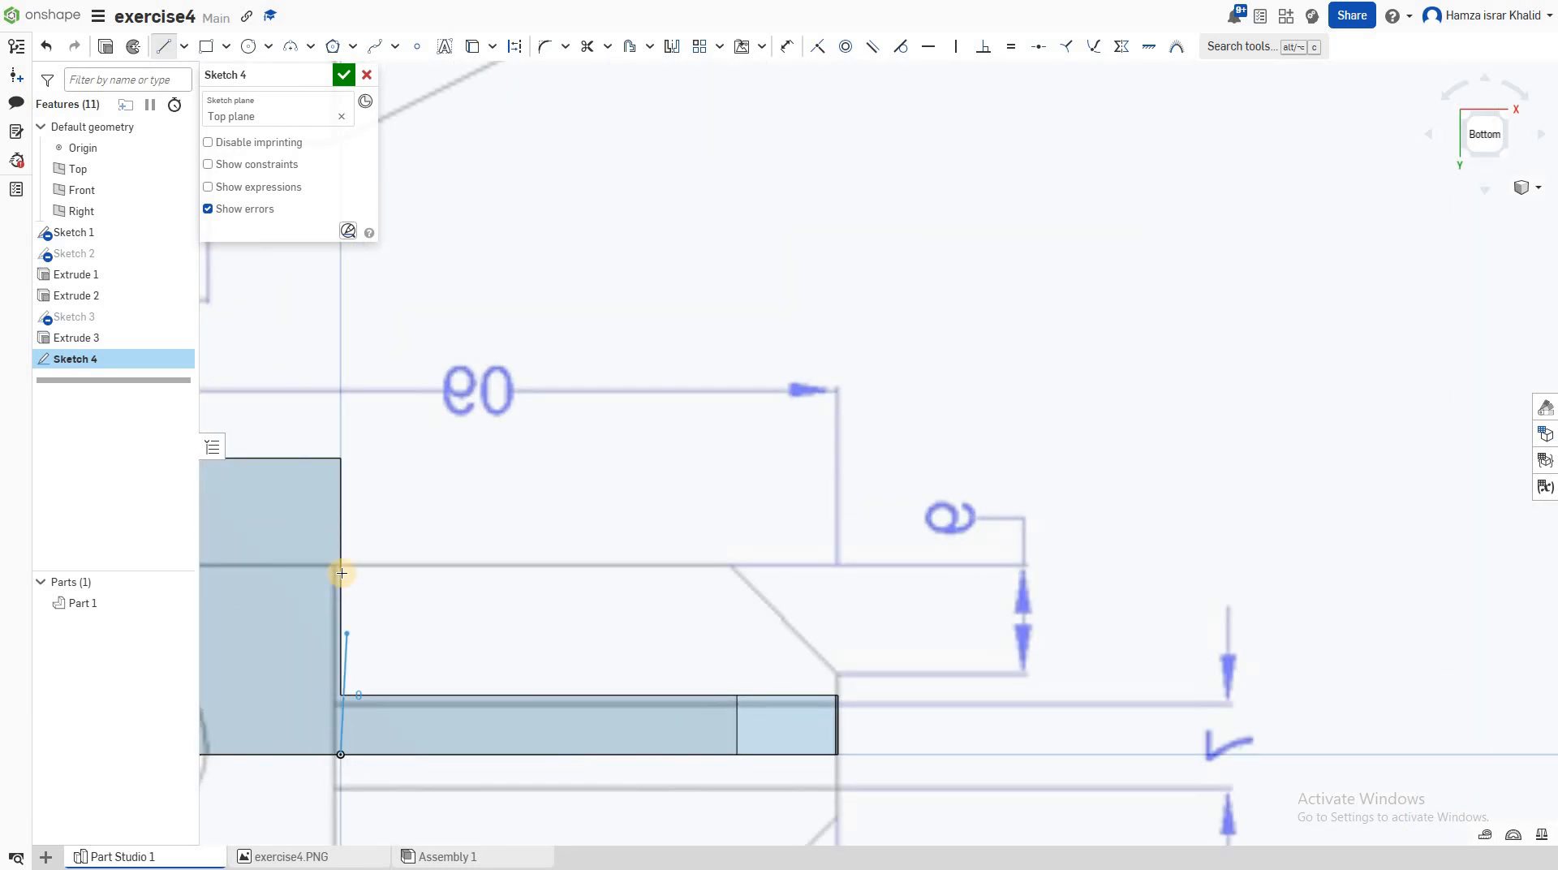
{"action": "left_click", "coordinate": [347, 523]}
{"action": "left_click", "coordinate": [823, 697]}
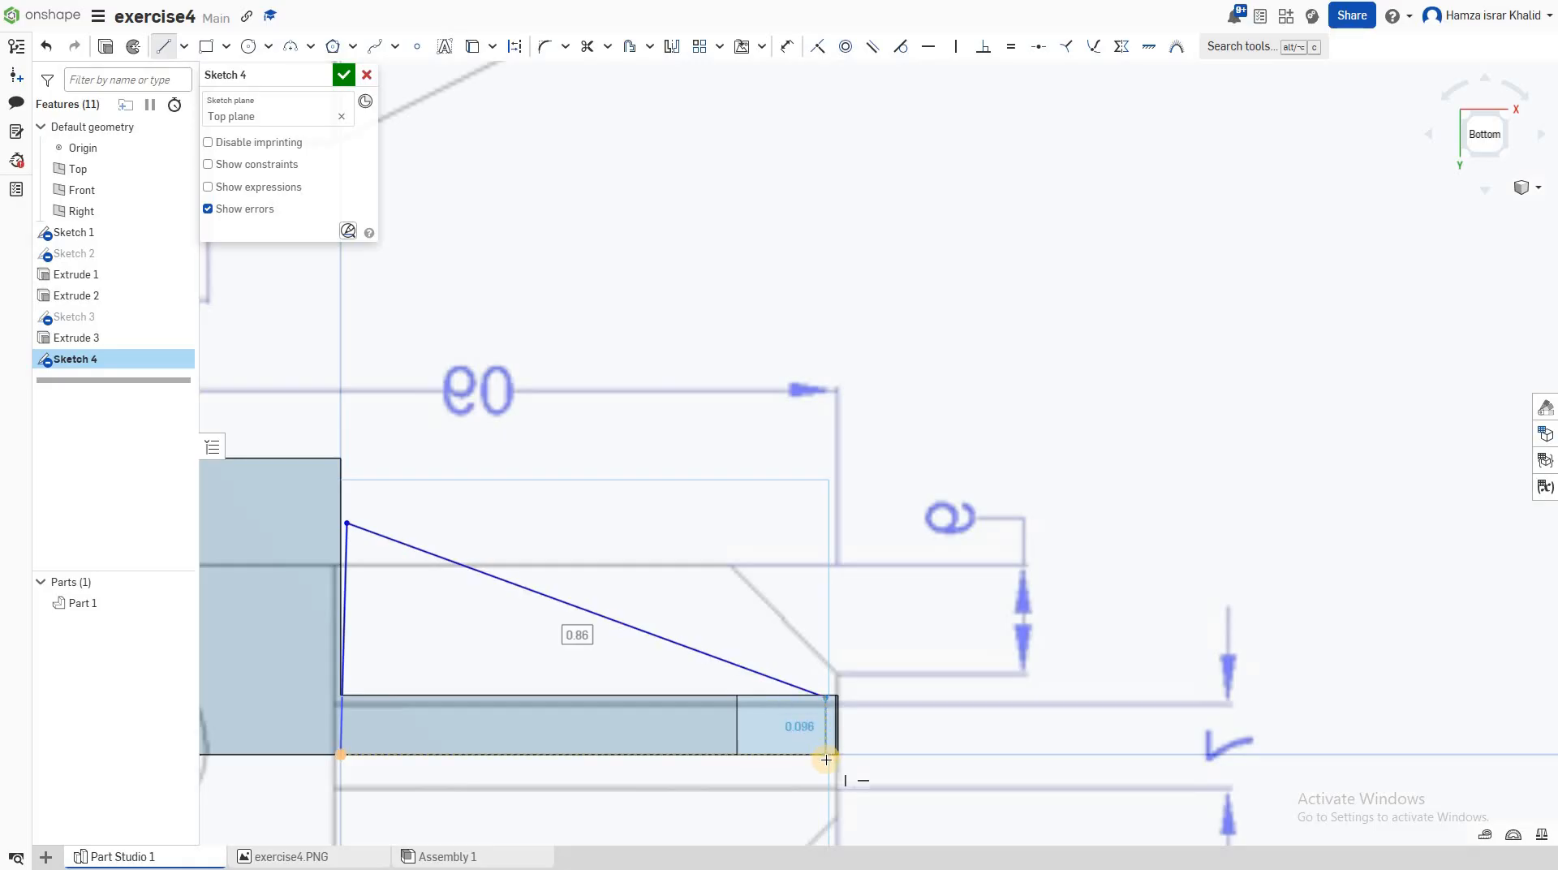
{"action": "left_click", "coordinate": [825, 754]}
{"action": "left_click", "coordinate": [341, 754]}
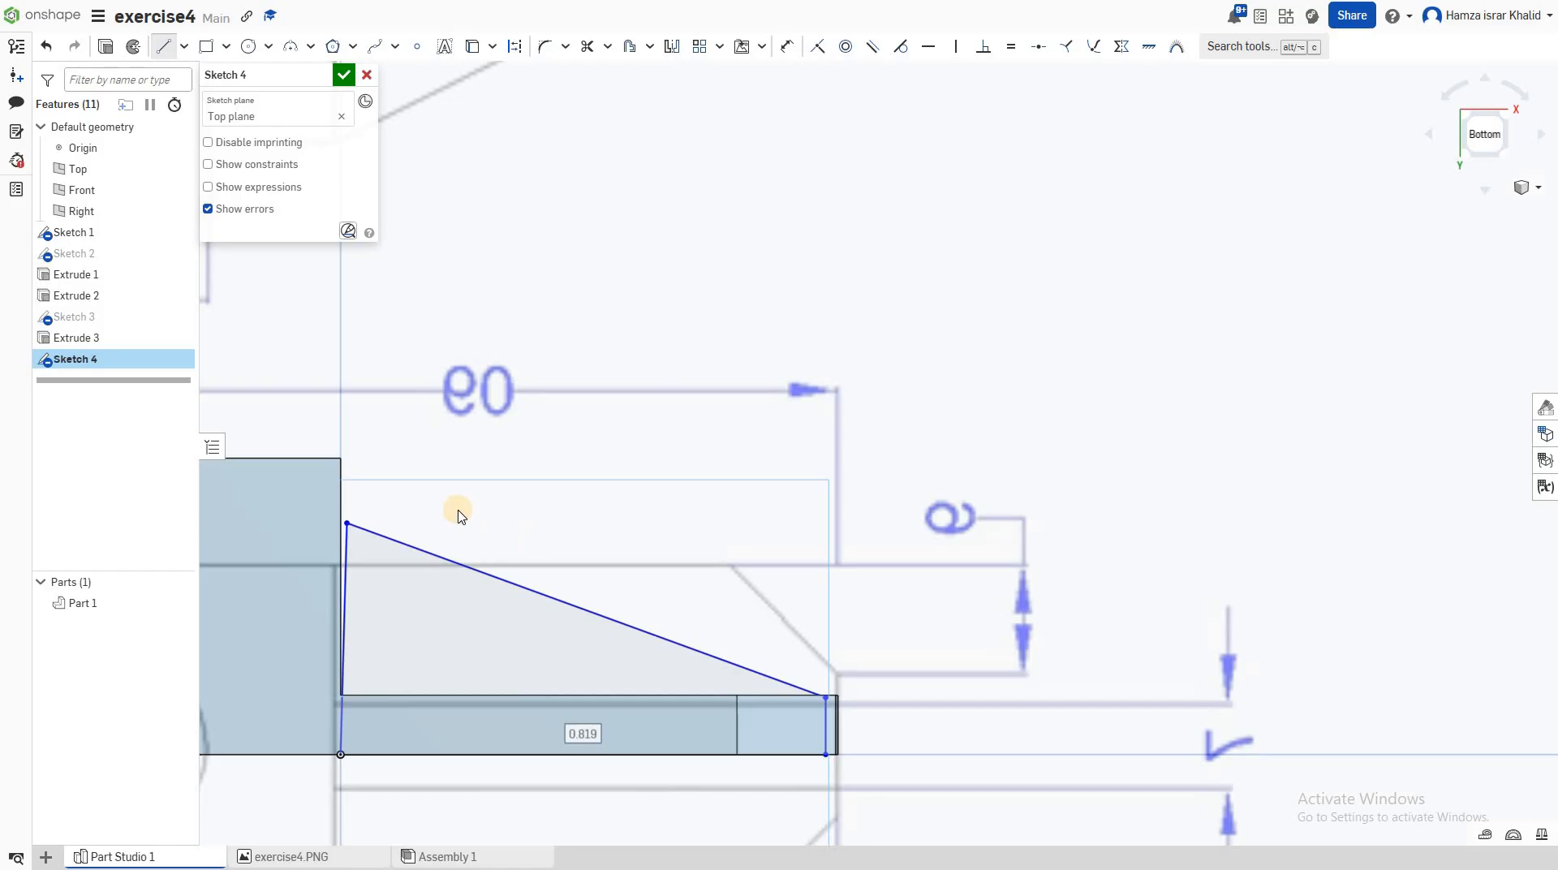
- Align the rib profile's upper corner with the block's face so the edge above the origin is vertical, and finish the sketch
{"action": "key", "text": "Escape"}
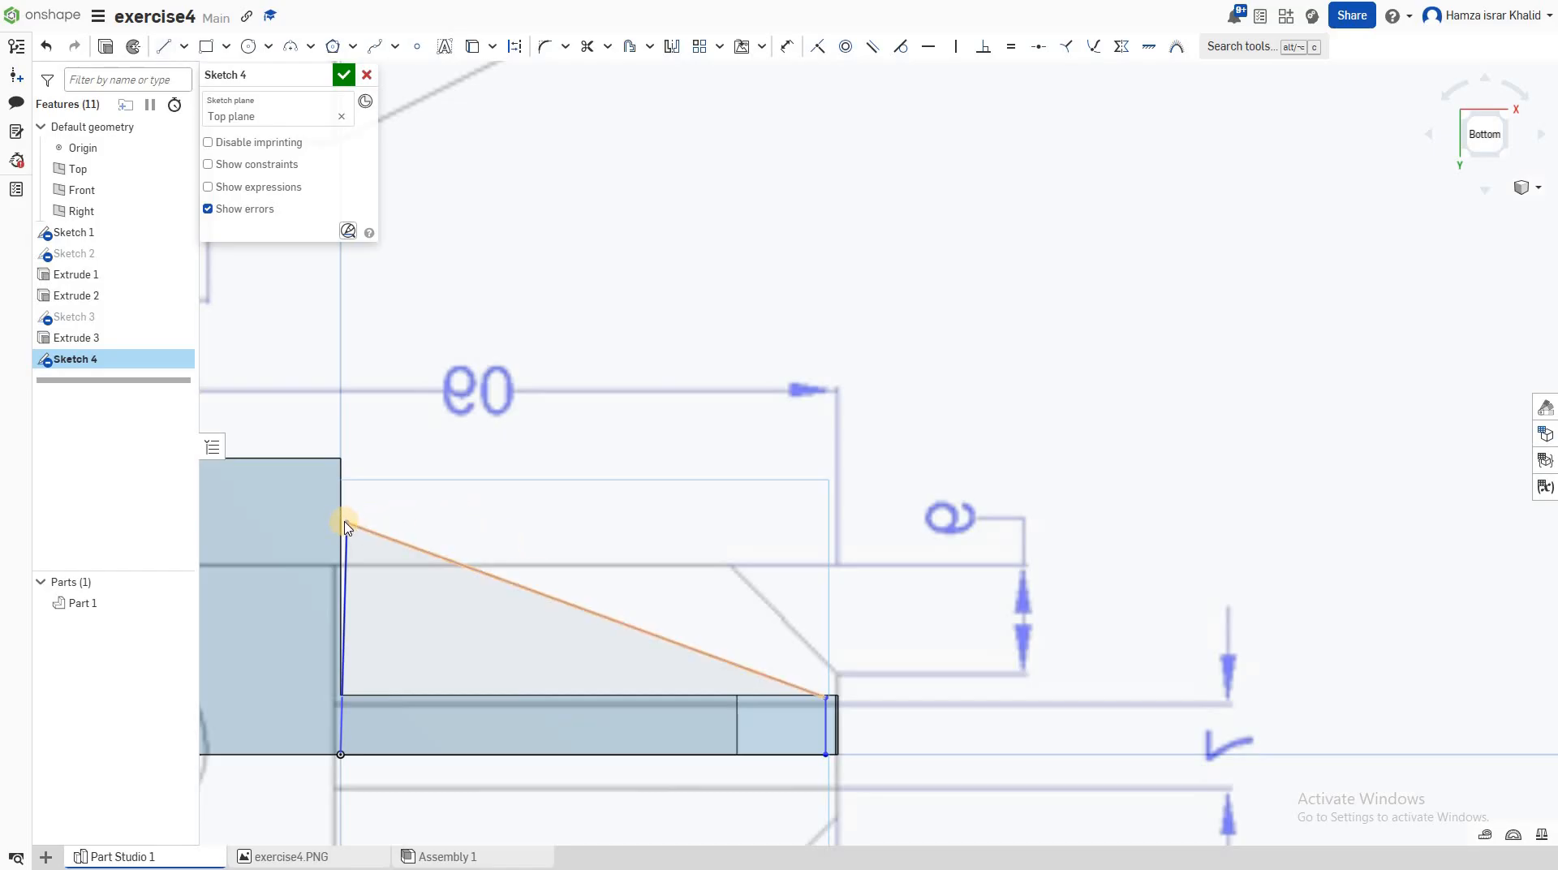
{"action": "left_click_drag", "start_coordinate": [333, 522], "coordinate": [342, 524]}
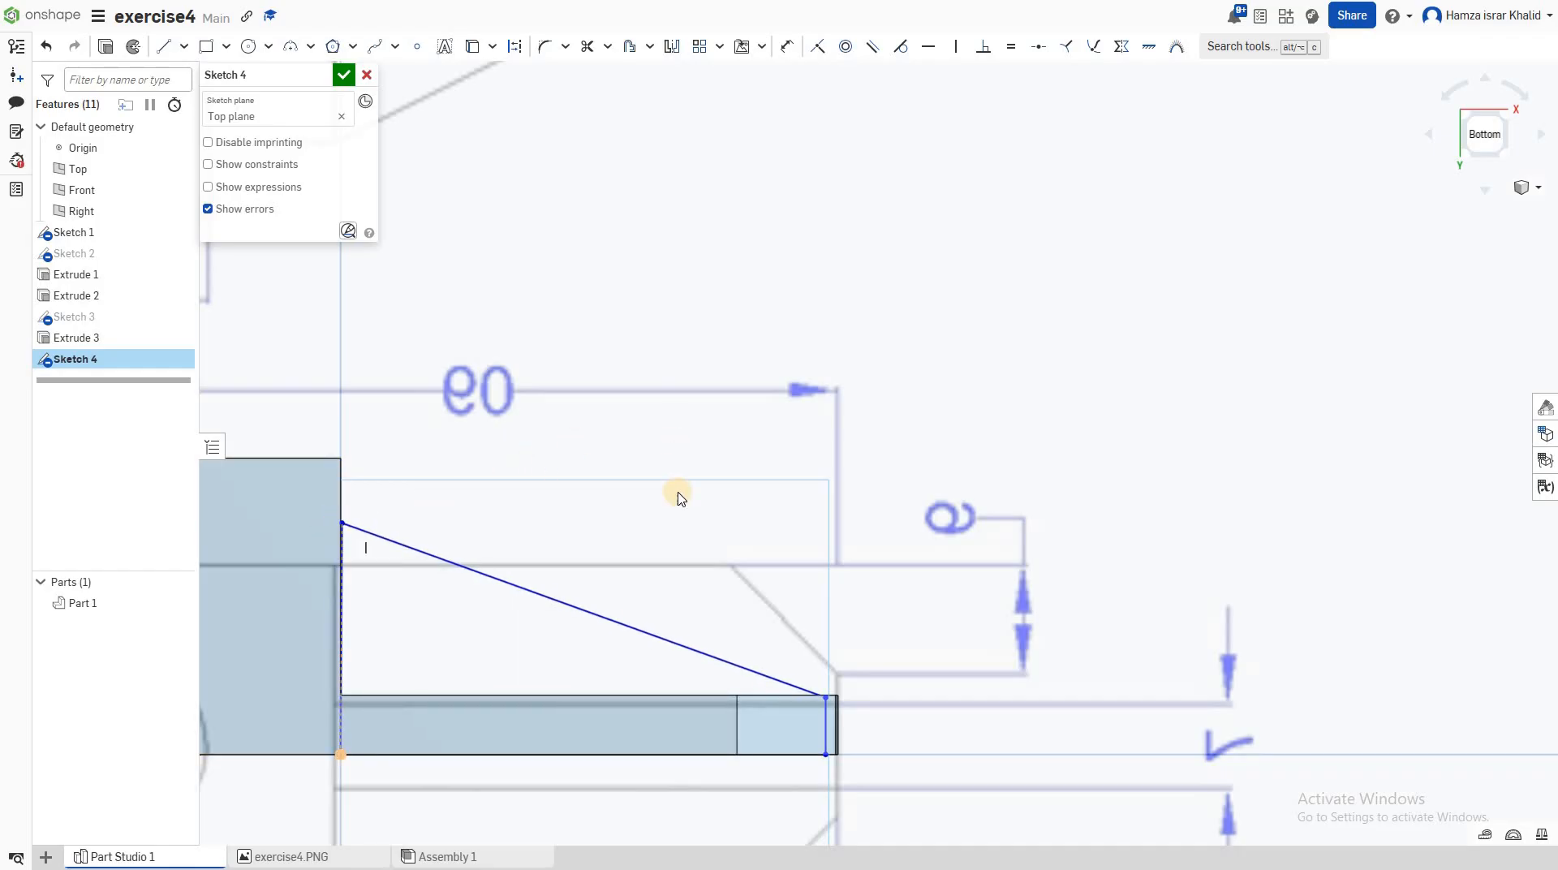
{"action": "scroll", "coordinate": [1047, 519], "scroll_direction": "down", "scroll_amount": 2}
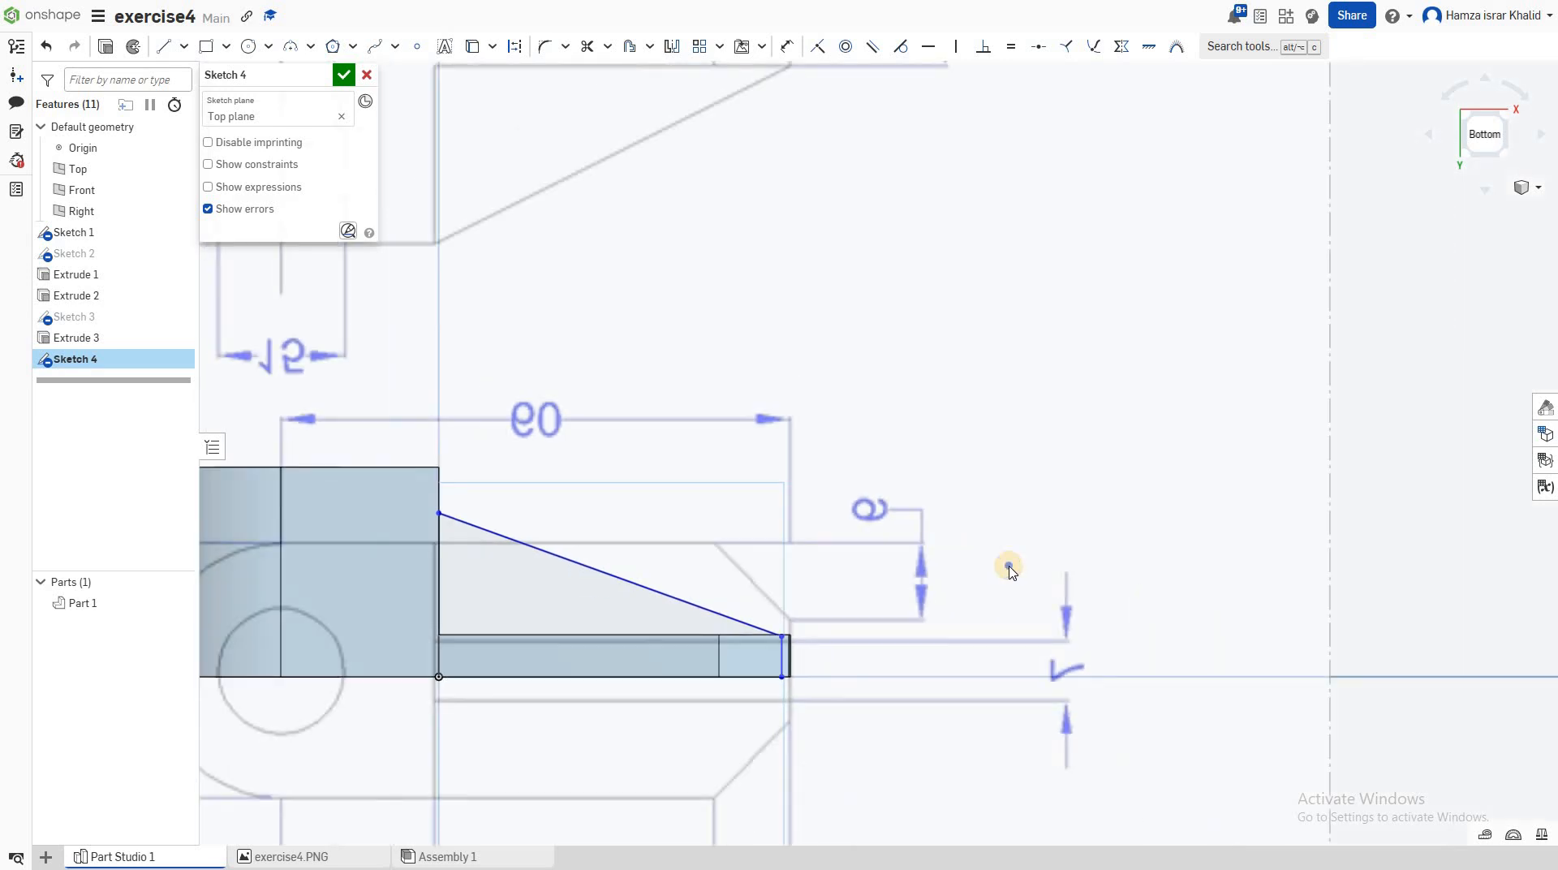
{"action": "mouse_move", "coordinate": [1008, 568]}
{"action": "right_mouse_down"}
{"action": "mouse_move", "coordinate": [1001, 470]}
{"action": "mouse_move", "coordinate": [533, 596]}
{"action": "right_mouse_up"}
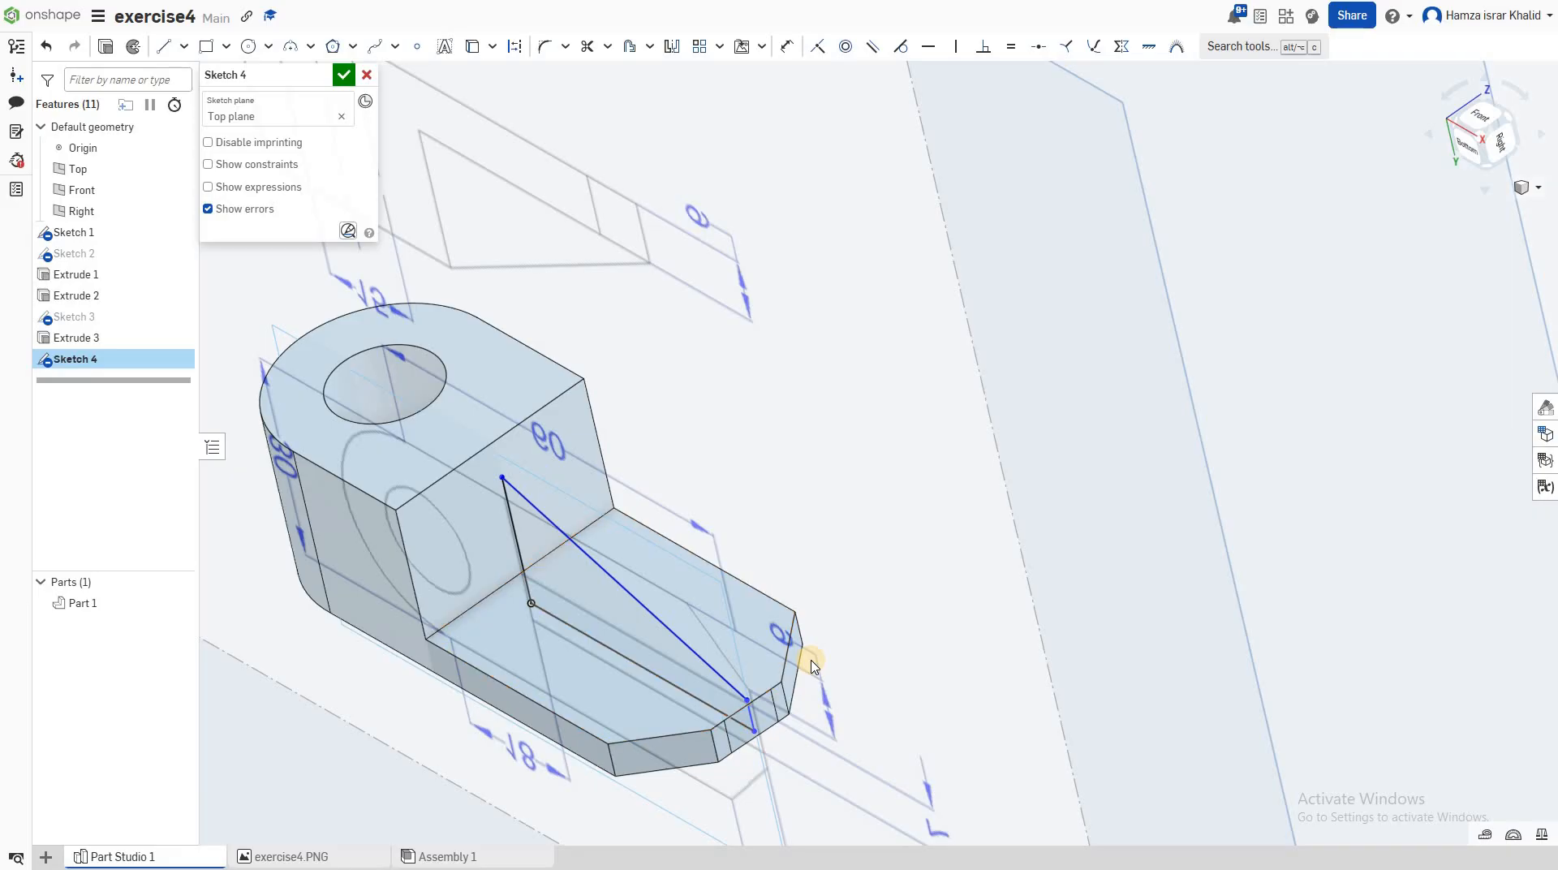
{"action": "scroll", "coordinate": [852, 539], "scroll_direction": "down", "scroll_amount": 3}
{"action": "scroll", "coordinate": [852, 539], "scroll_direction": "up", "scroll_amount": 3}
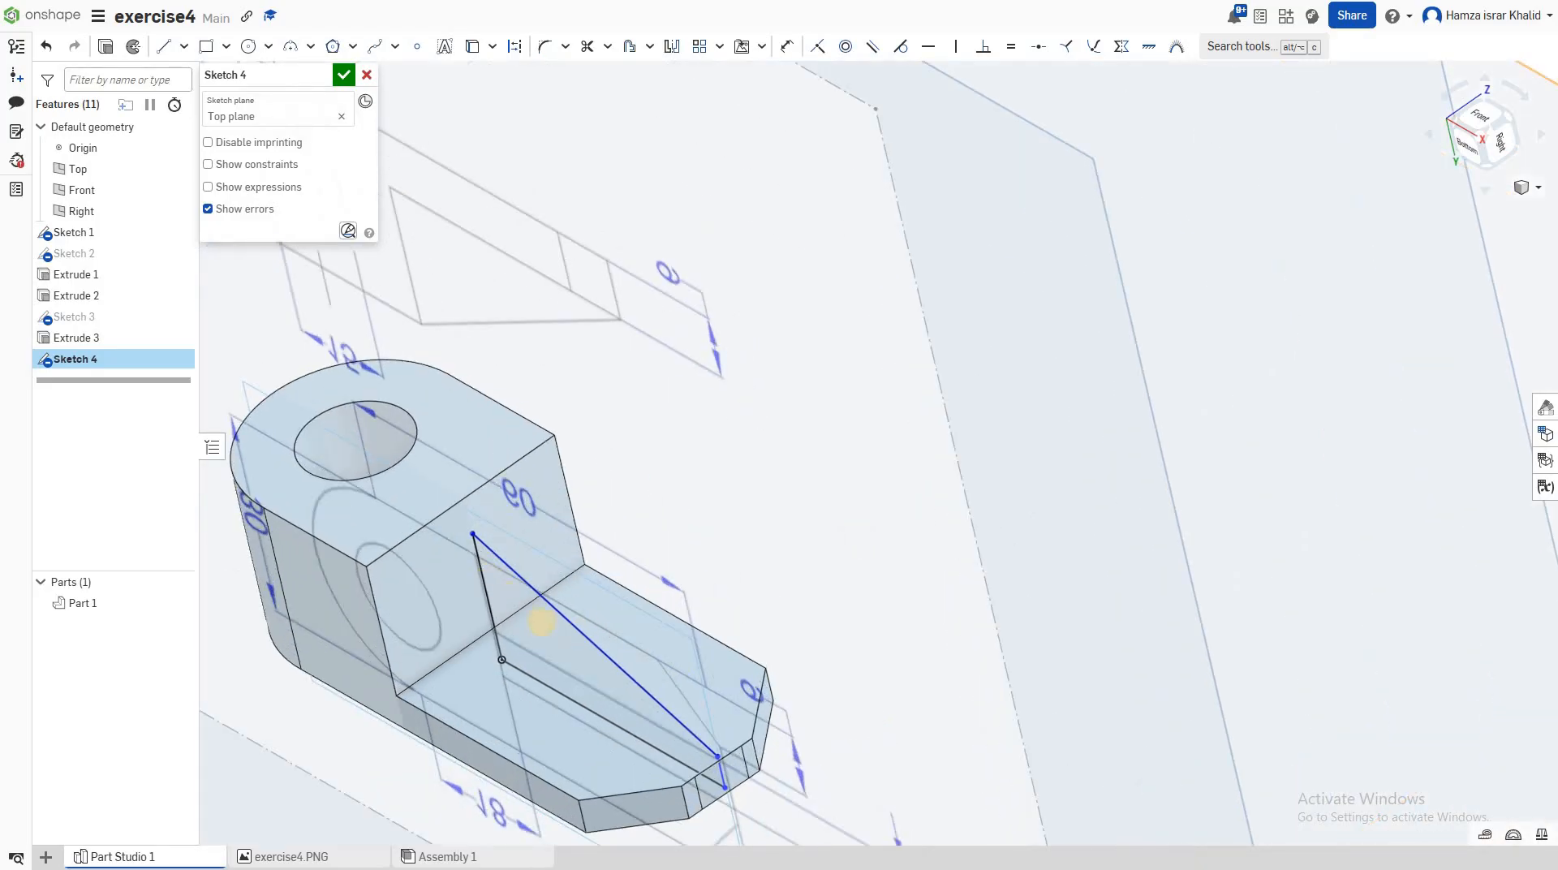
{"action": "scroll", "coordinate": [541, 622], "scroll_direction": "up", "scroll_amount": 1}
{"action": "scroll", "coordinate": [550, 664], "scroll_direction": "down", "scroll_amount": 1}
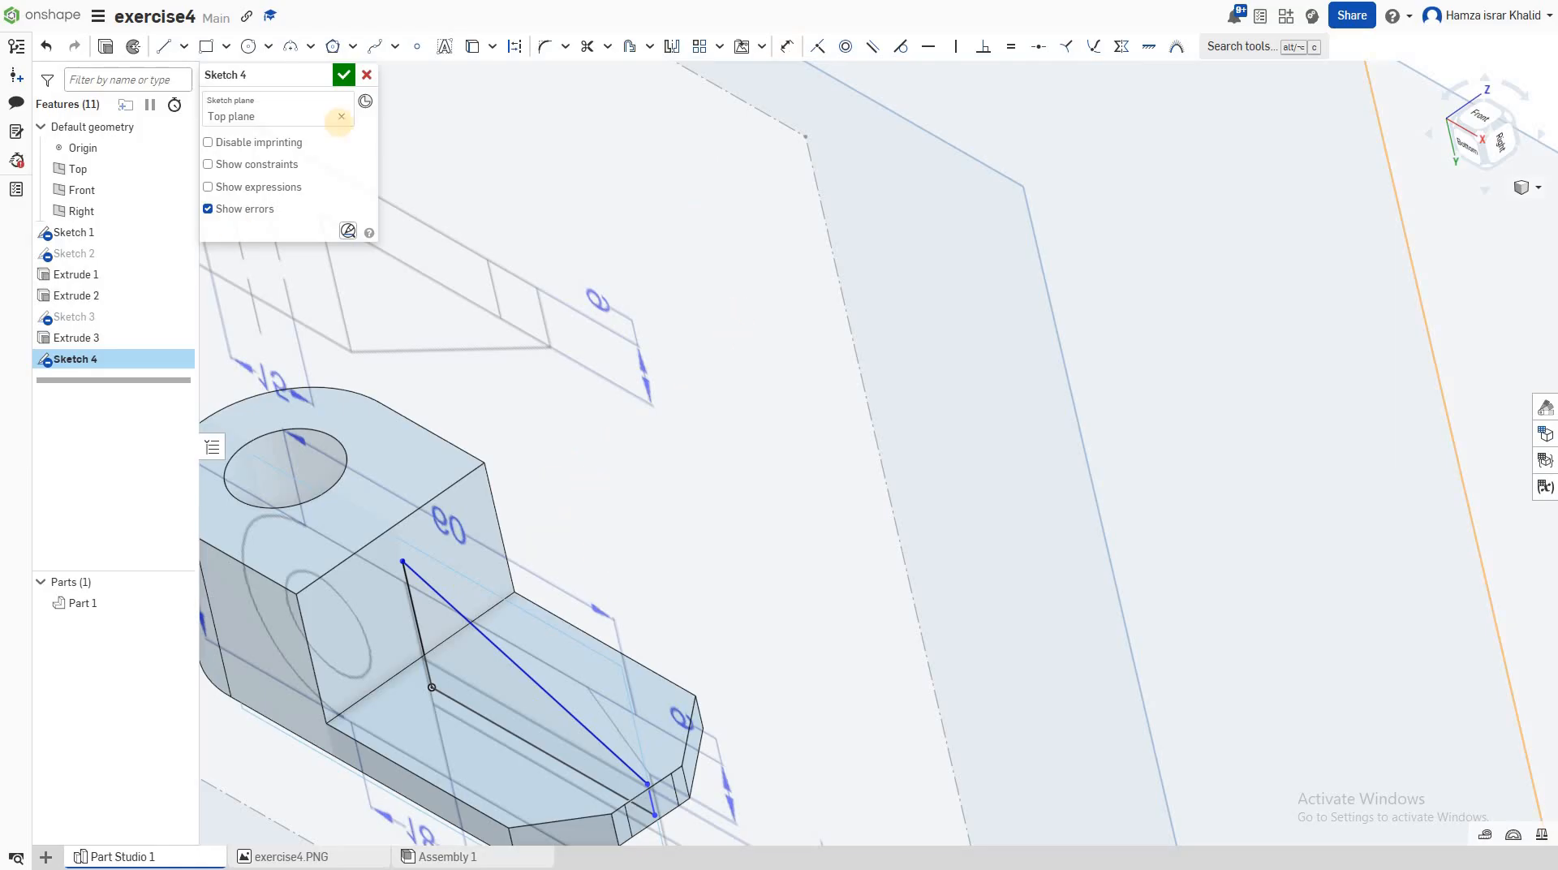
{"action": "left_click", "coordinate": [345, 81]}
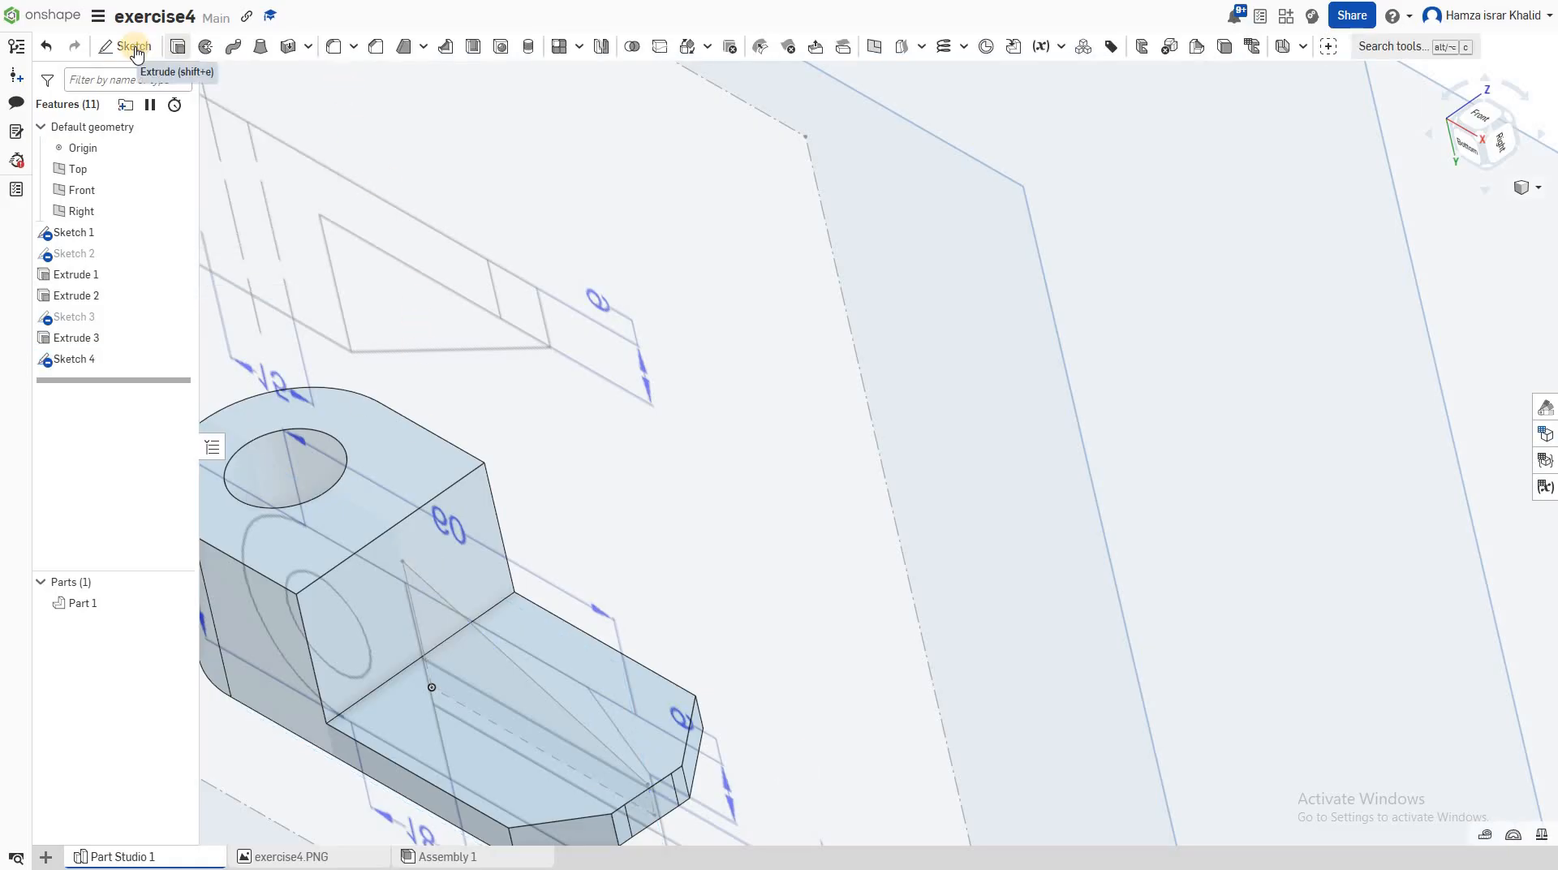
- Extrude the rib profile symmetrically about the Top plane to a depth of 0.2 in, adding it to Part 1
{"action": "key", "text": "shift+e"}
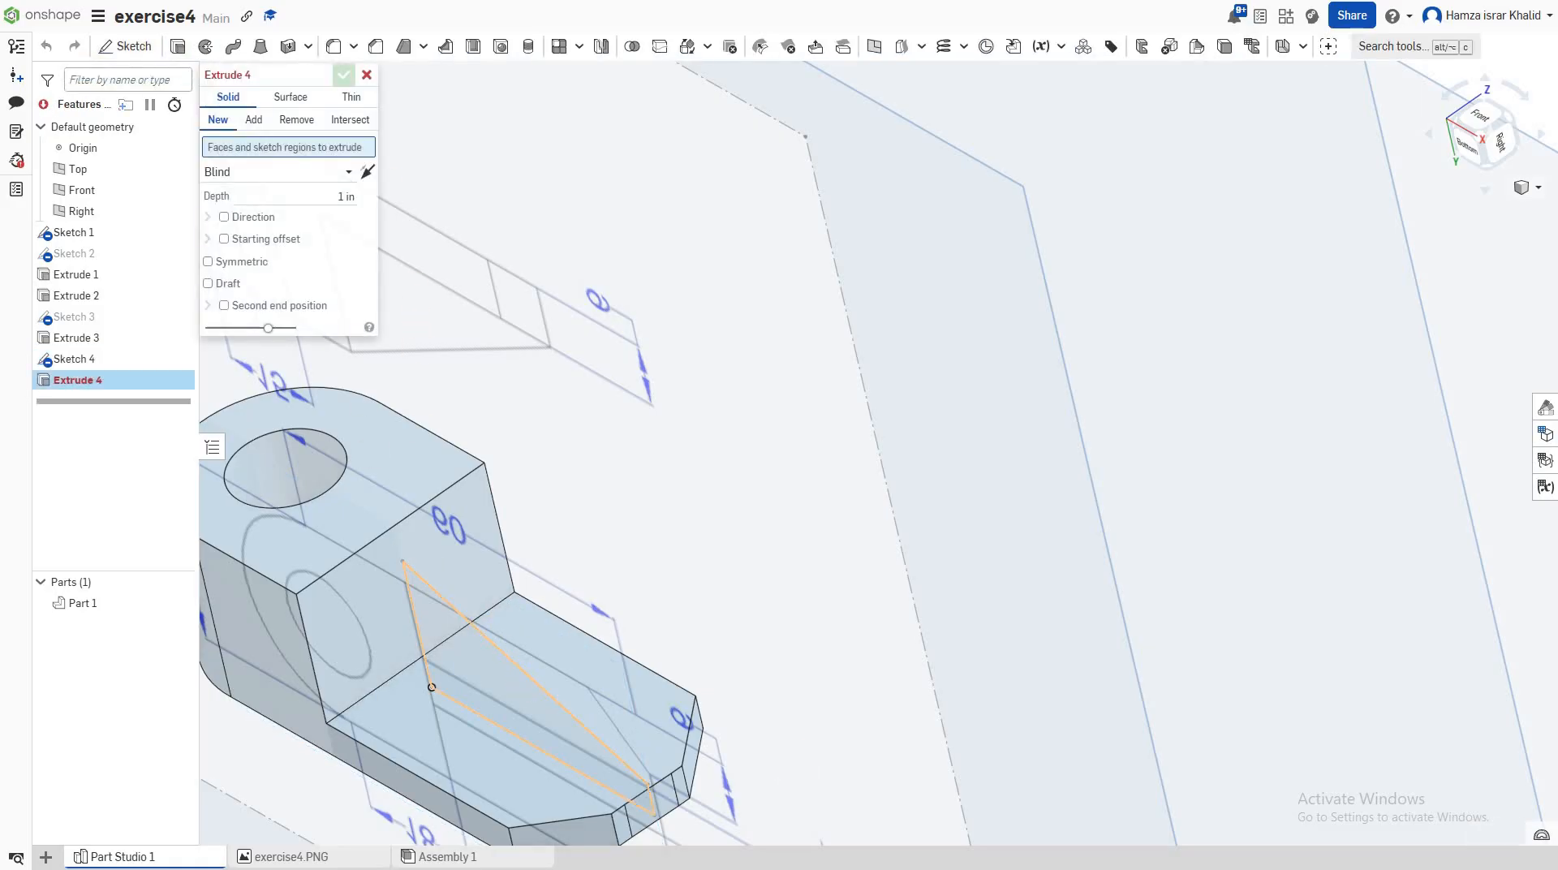
{"action": "scroll", "coordinate": [611, 687], "scroll_direction": "down", "scroll_amount": 5}
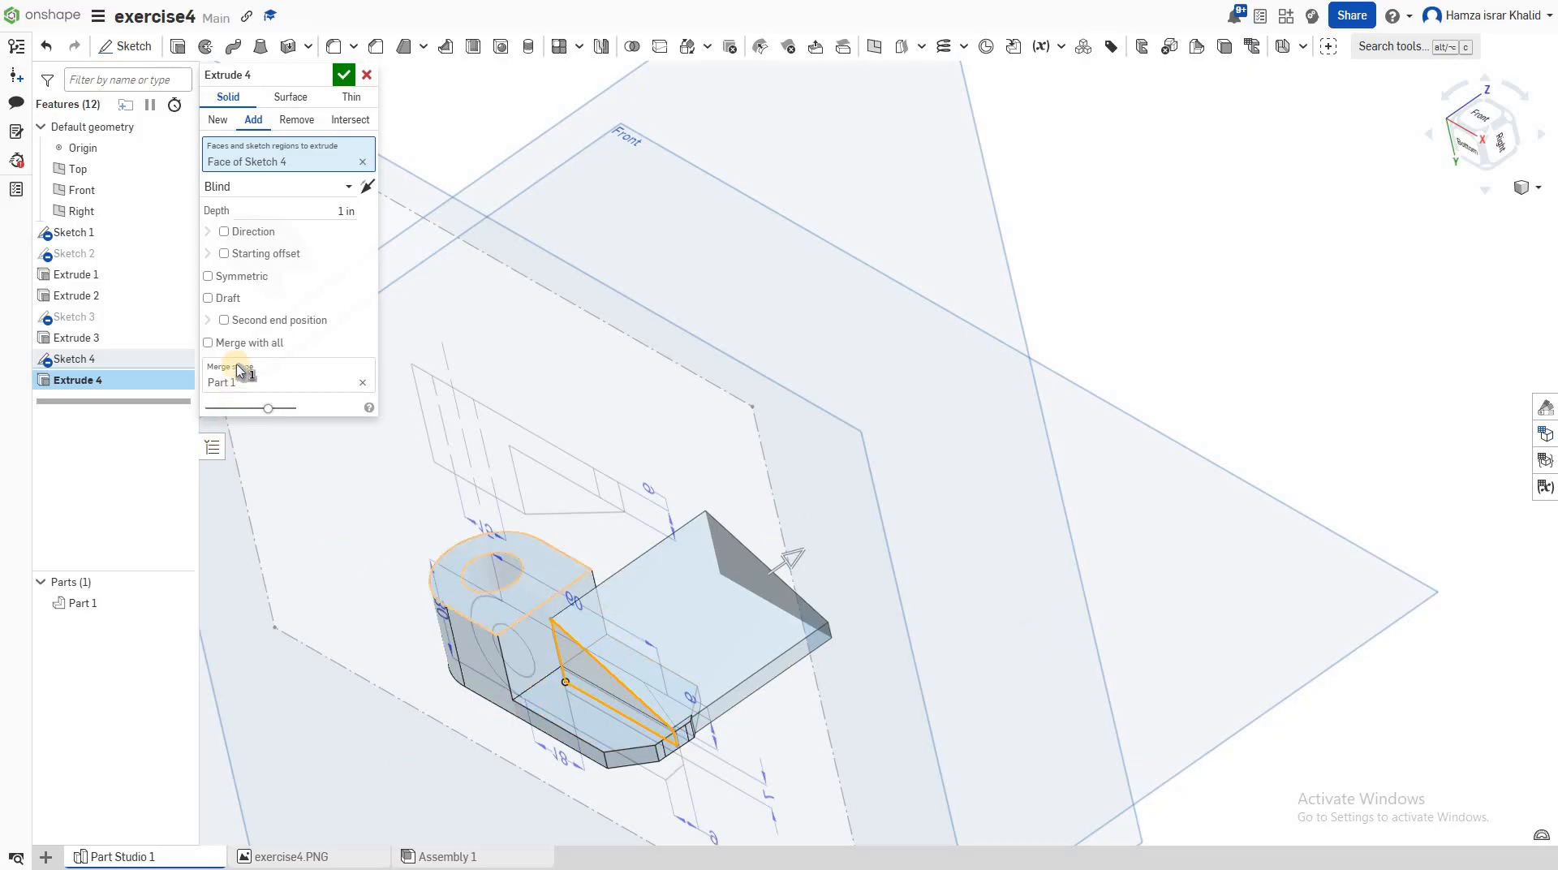
{"action": "left_click", "coordinate": [241, 279]}
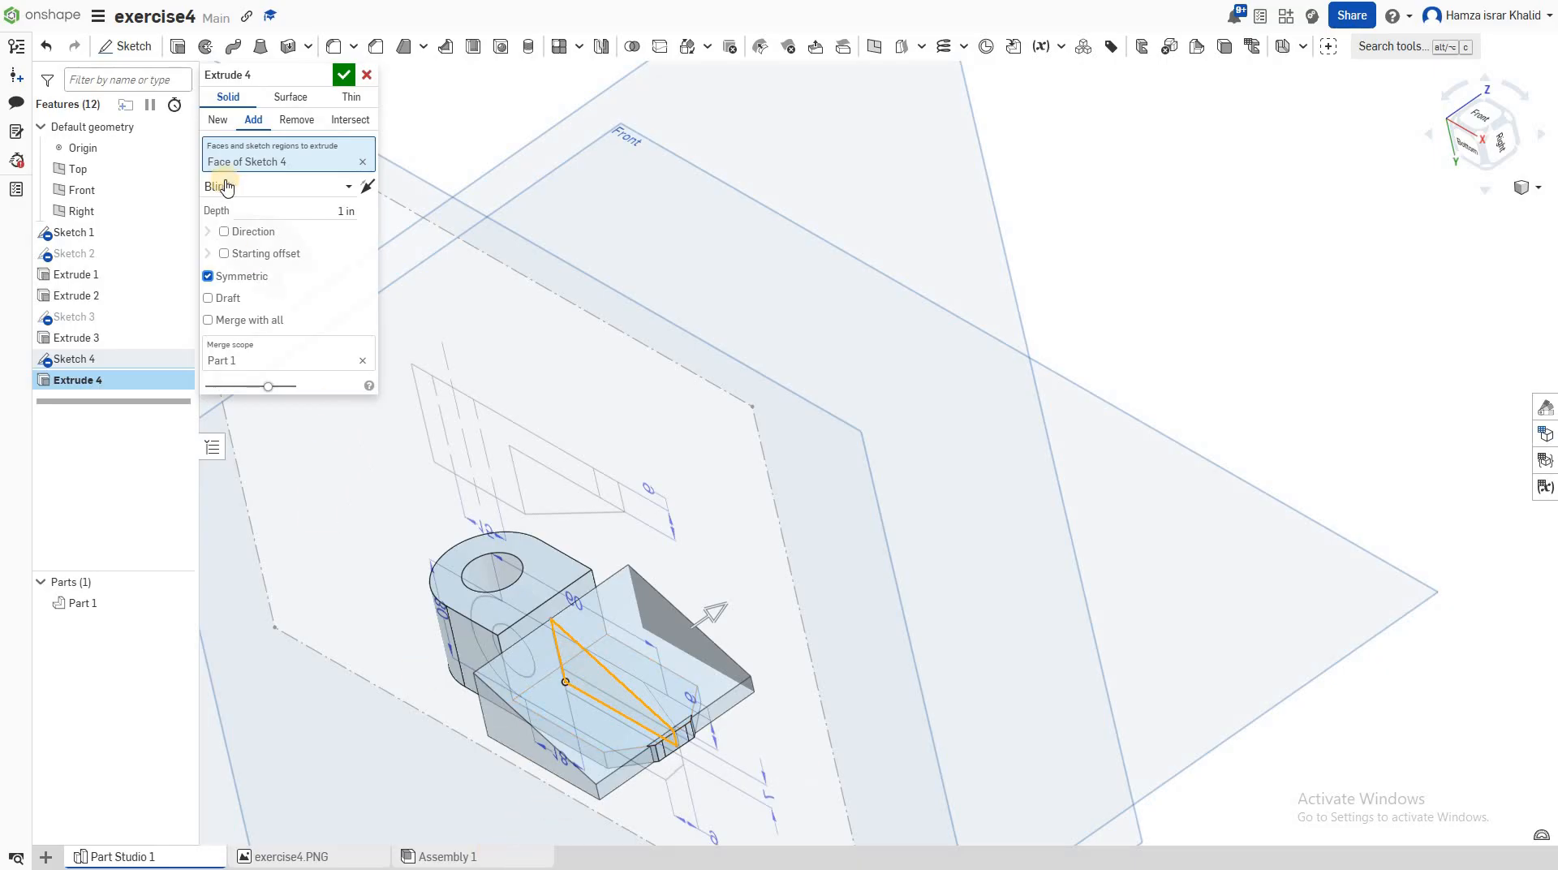
{"action": "left_click", "coordinate": [329, 216]}
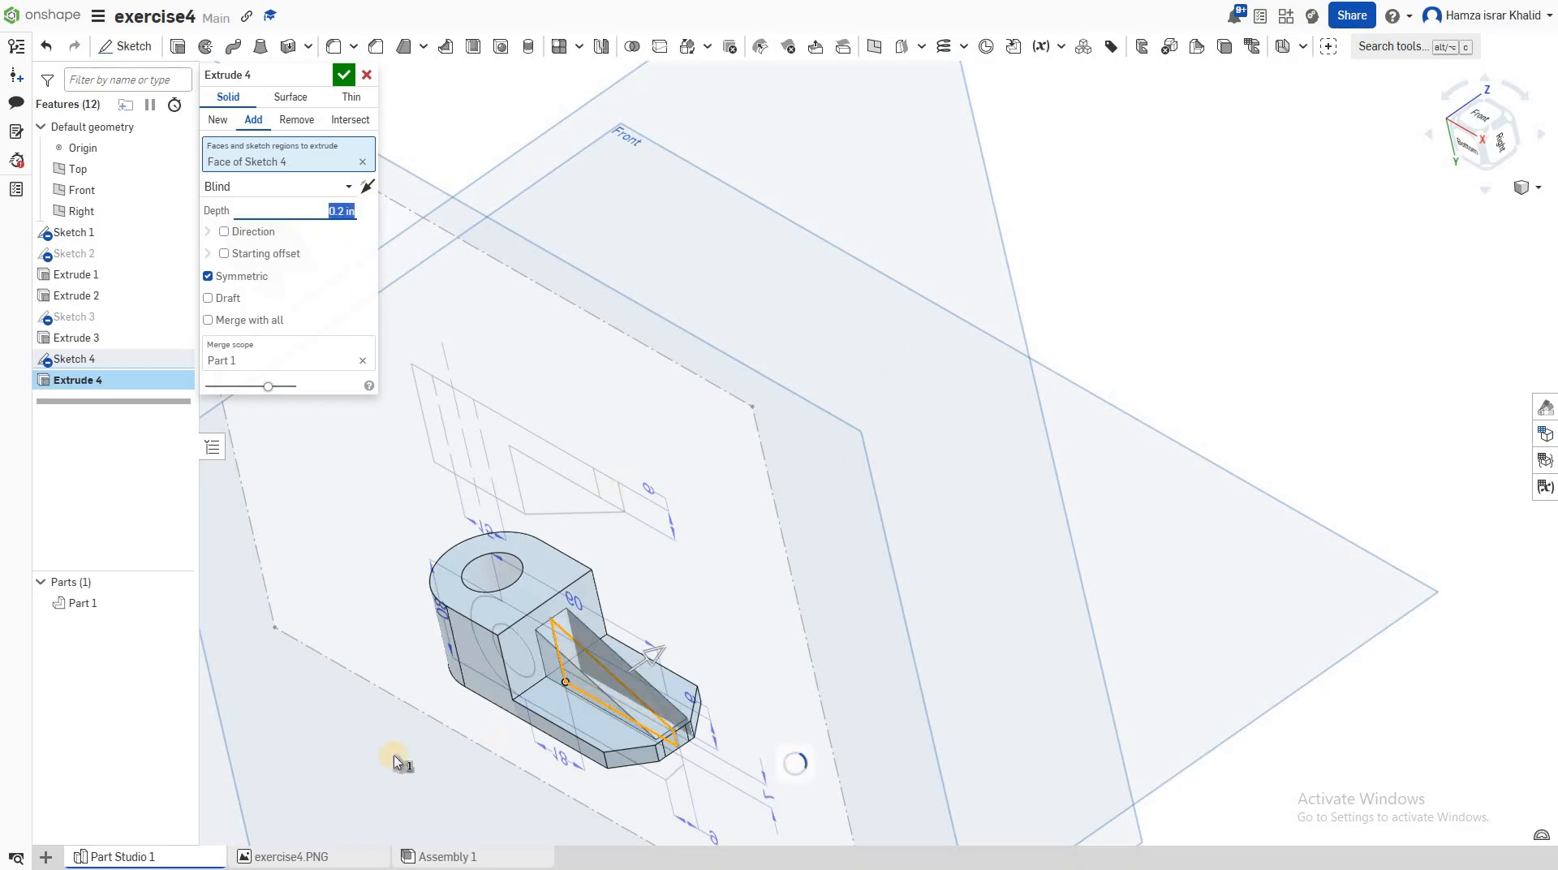
{"action": "scroll", "coordinate": [431, 699], "scroll_direction": "down", "scroll_amount": 1}
{"action": "scroll", "coordinate": [416, 669], "scroll_direction": "down", "scroll_amount": 5}
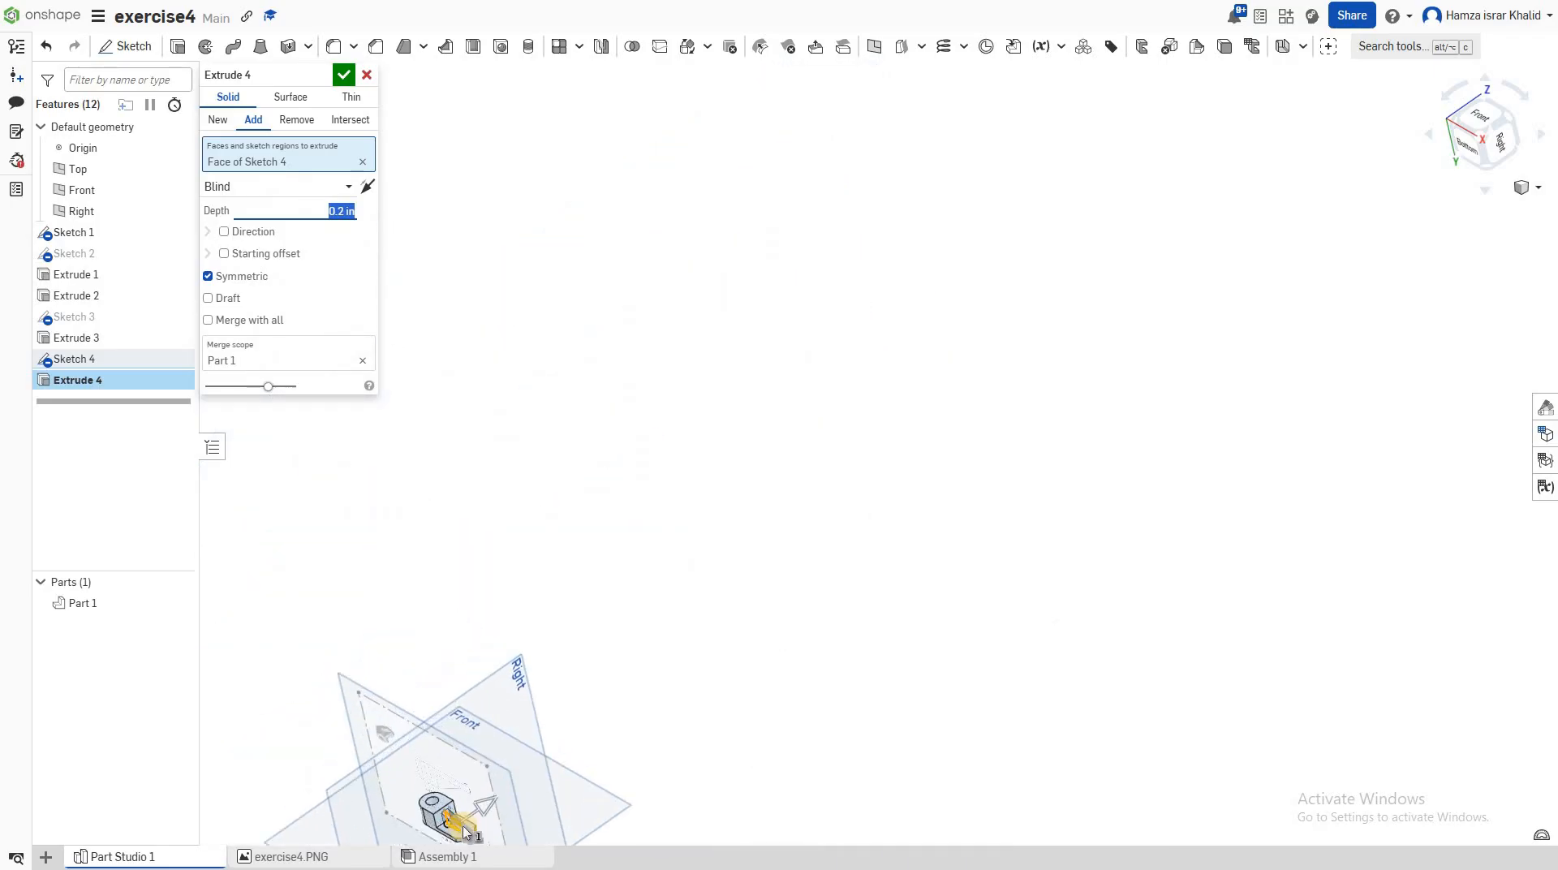
{"action": "scroll", "coordinate": [1350, 164], "scroll_direction": "up", "scroll_amount": 6}
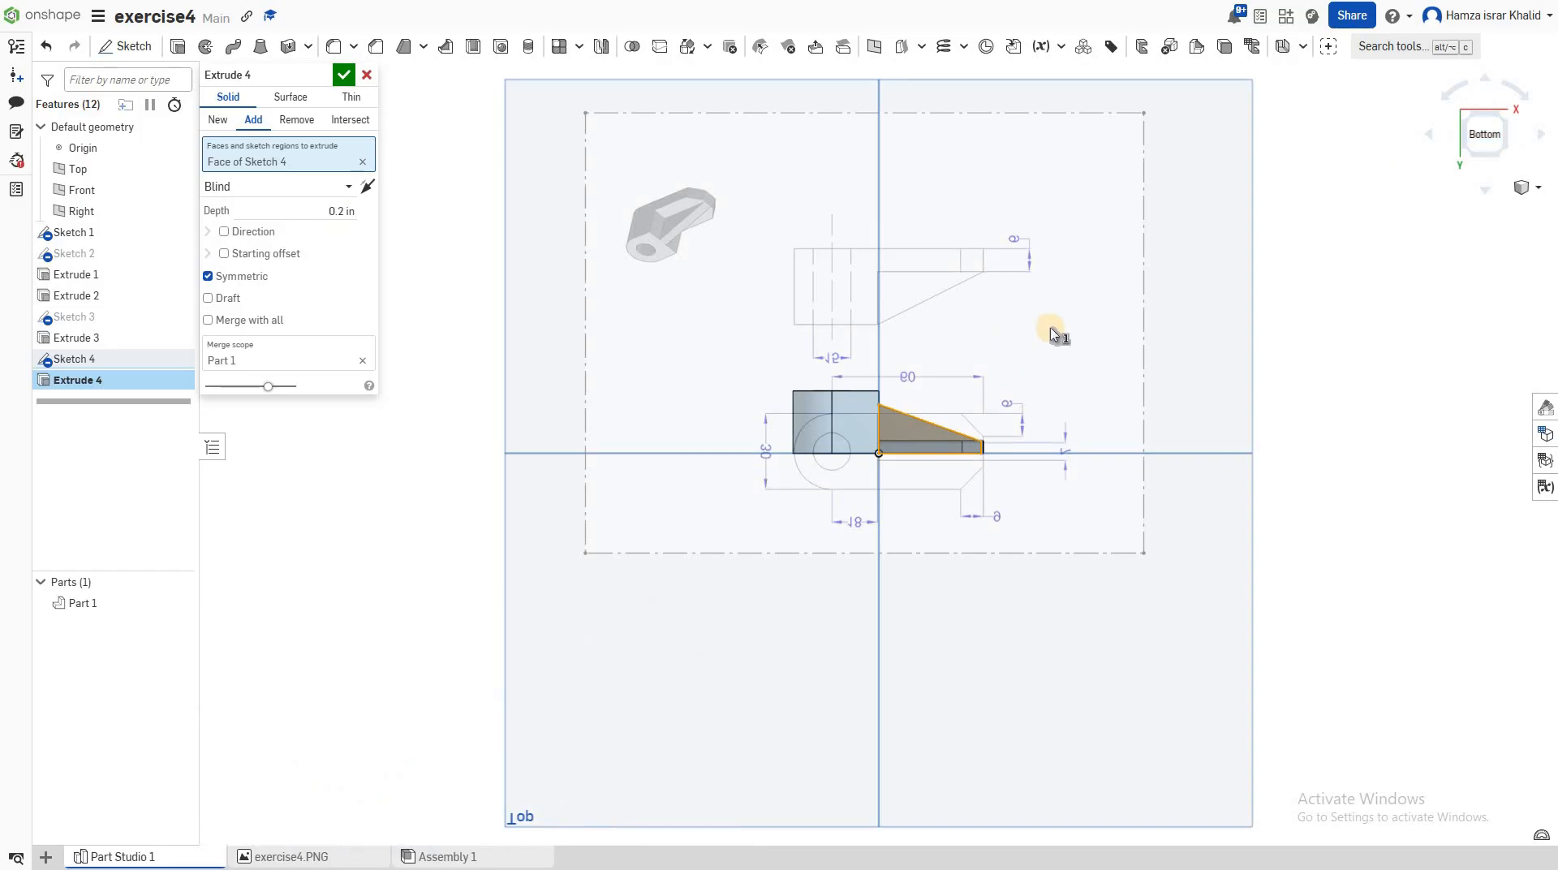
{"action": "scroll", "coordinate": [1026, 339], "scroll_direction": "up", "scroll_amount": 1}
{"action": "scroll", "coordinate": [1003, 367], "scroll_direction": "up", "scroll_amount": 2}
{"action": "right_click_drag", "start_coordinate": [993, 368], "coordinate": [976, 388]}
{"action": "left_click", "coordinate": [345, 76]}
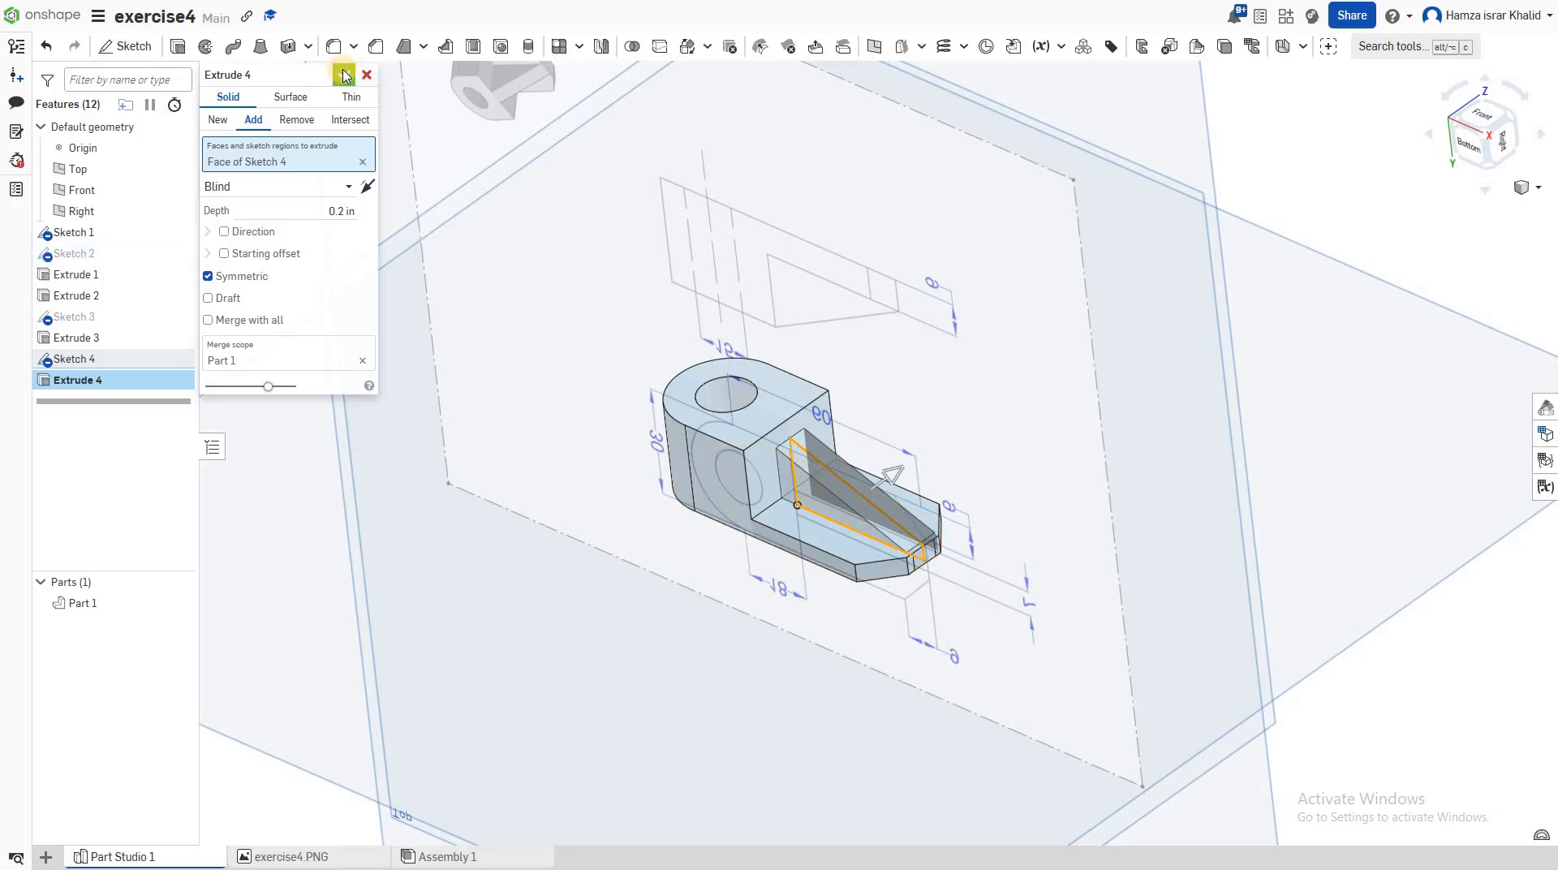
- Hide the origin, the Top, Front and Right planes and Sketch 1, and inspect the finished bracket from several sides
{"action": "left_click", "coordinate": [177, 147]}
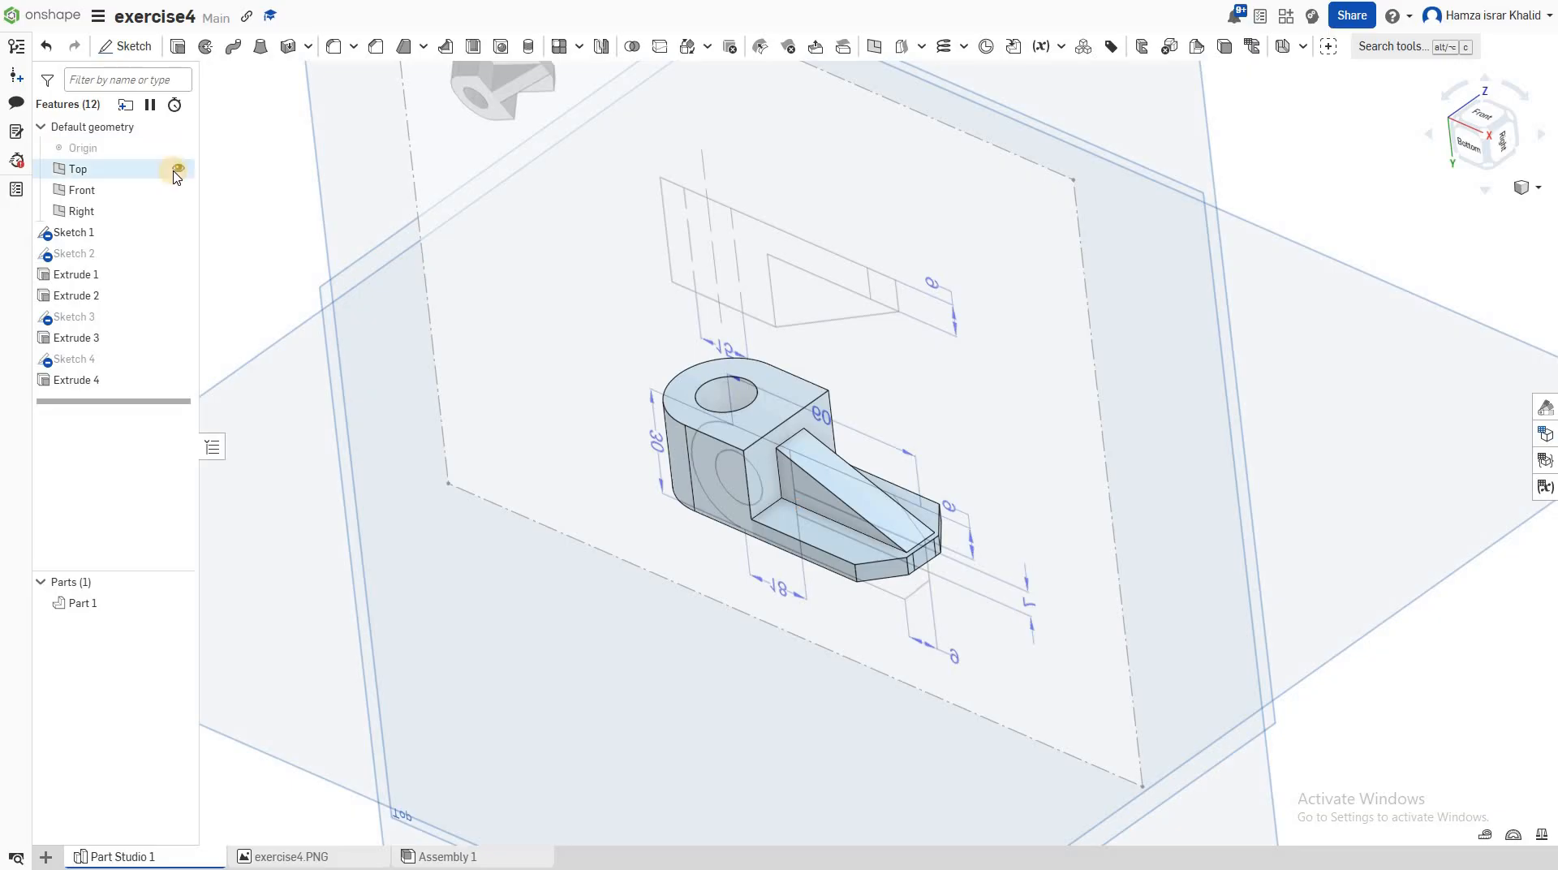
{"action": "left_click", "coordinate": [178, 168]}
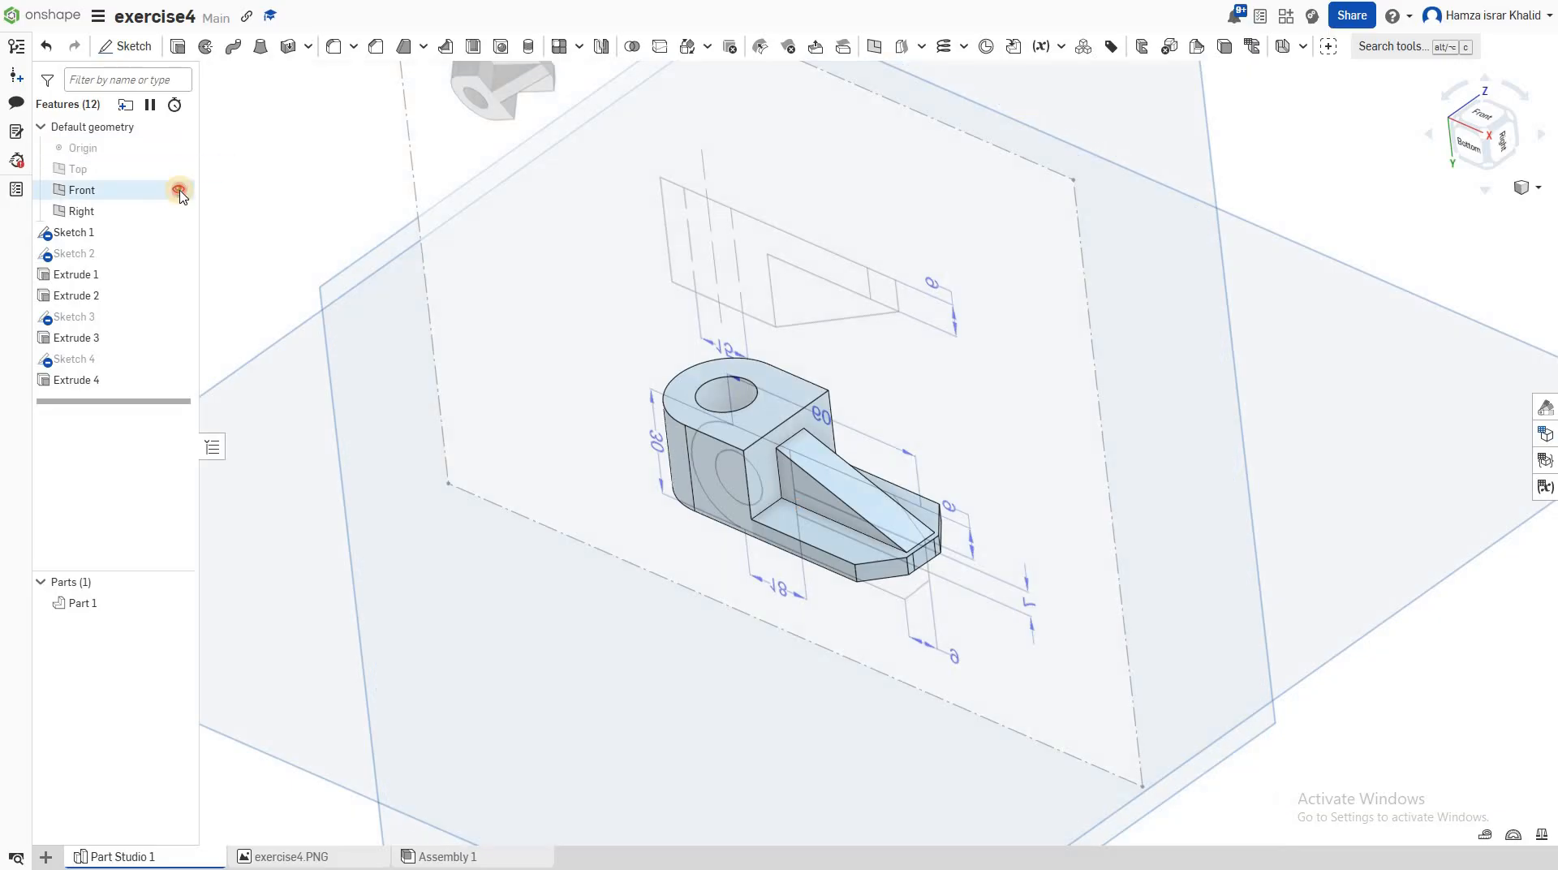
{"action": "left_click", "coordinate": [178, 189]}
{"action": "left_click", "coordinate": [178, 210]}
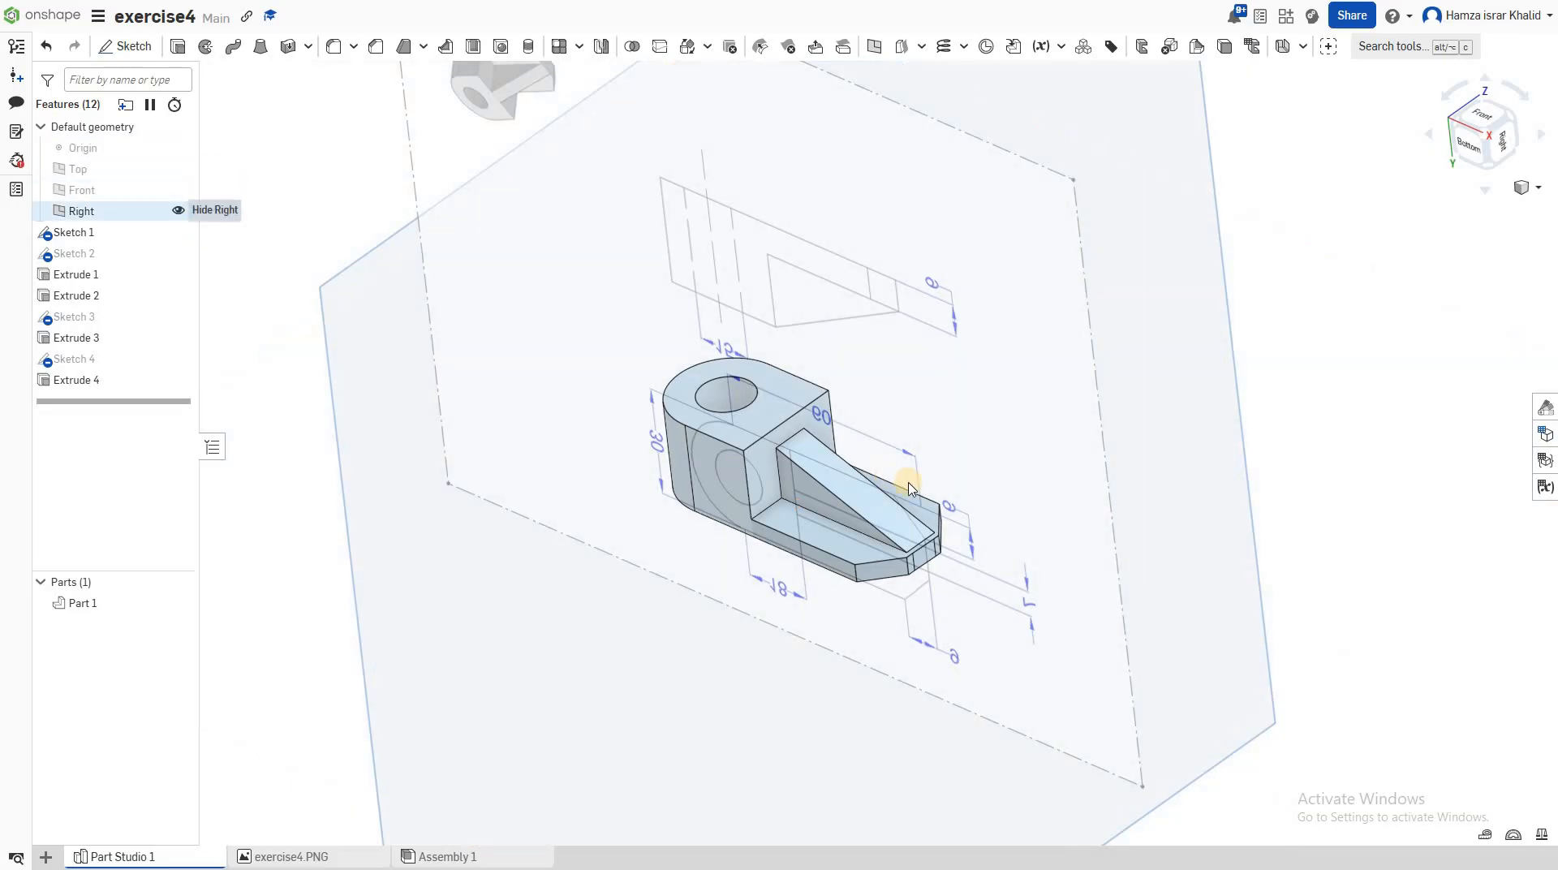
{"action": "left_click", "coordinate": [178, 232]}
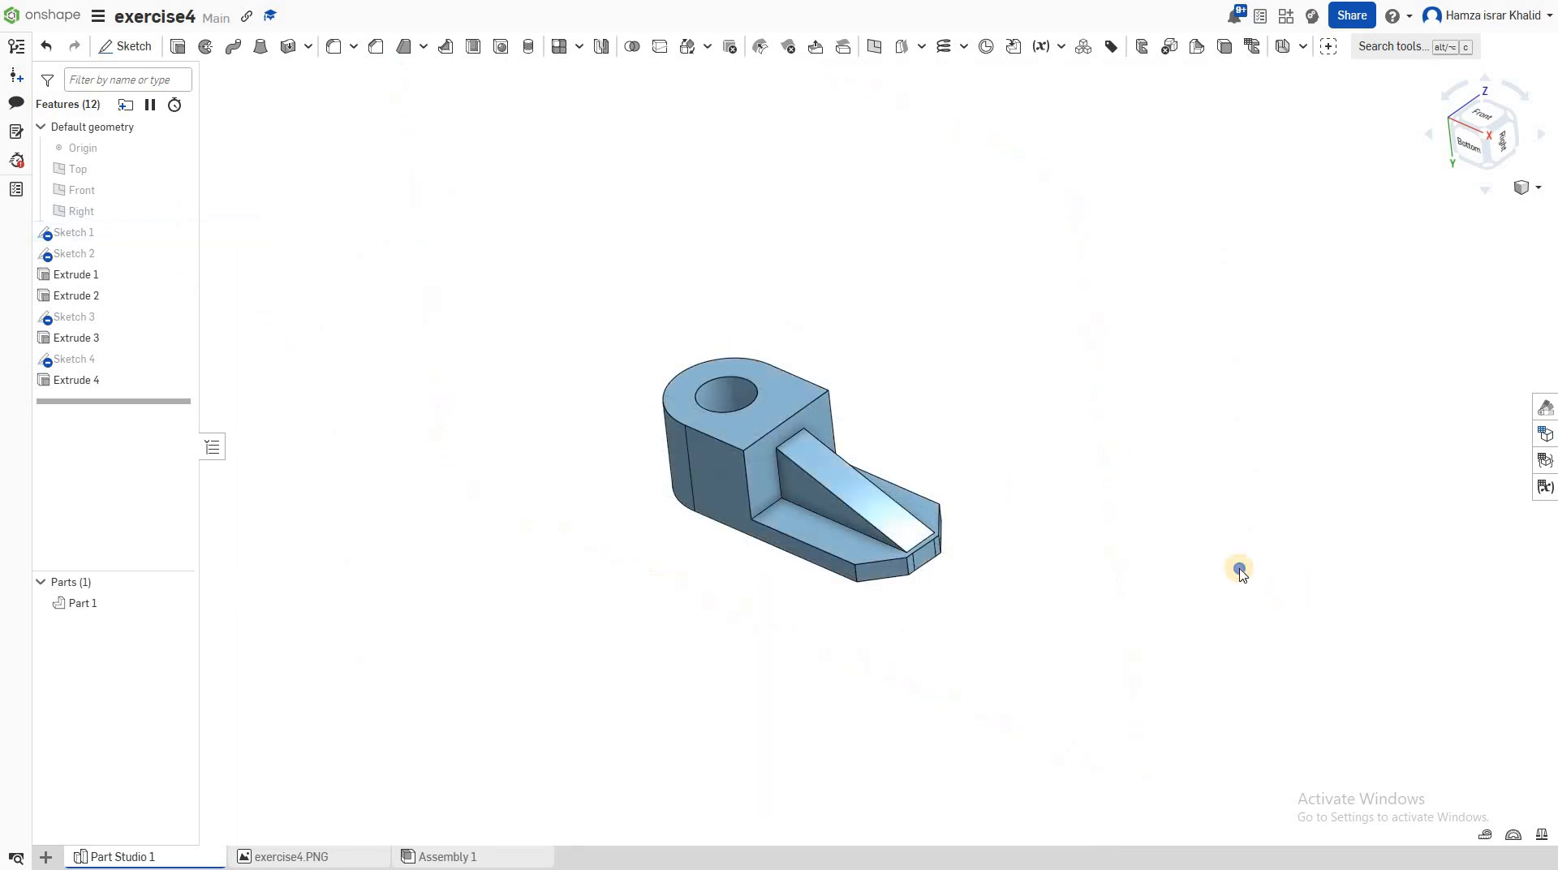
{"action": "right_click_drag", "start_coordinate": [1140, 540], "coordinate": [897, 609]}
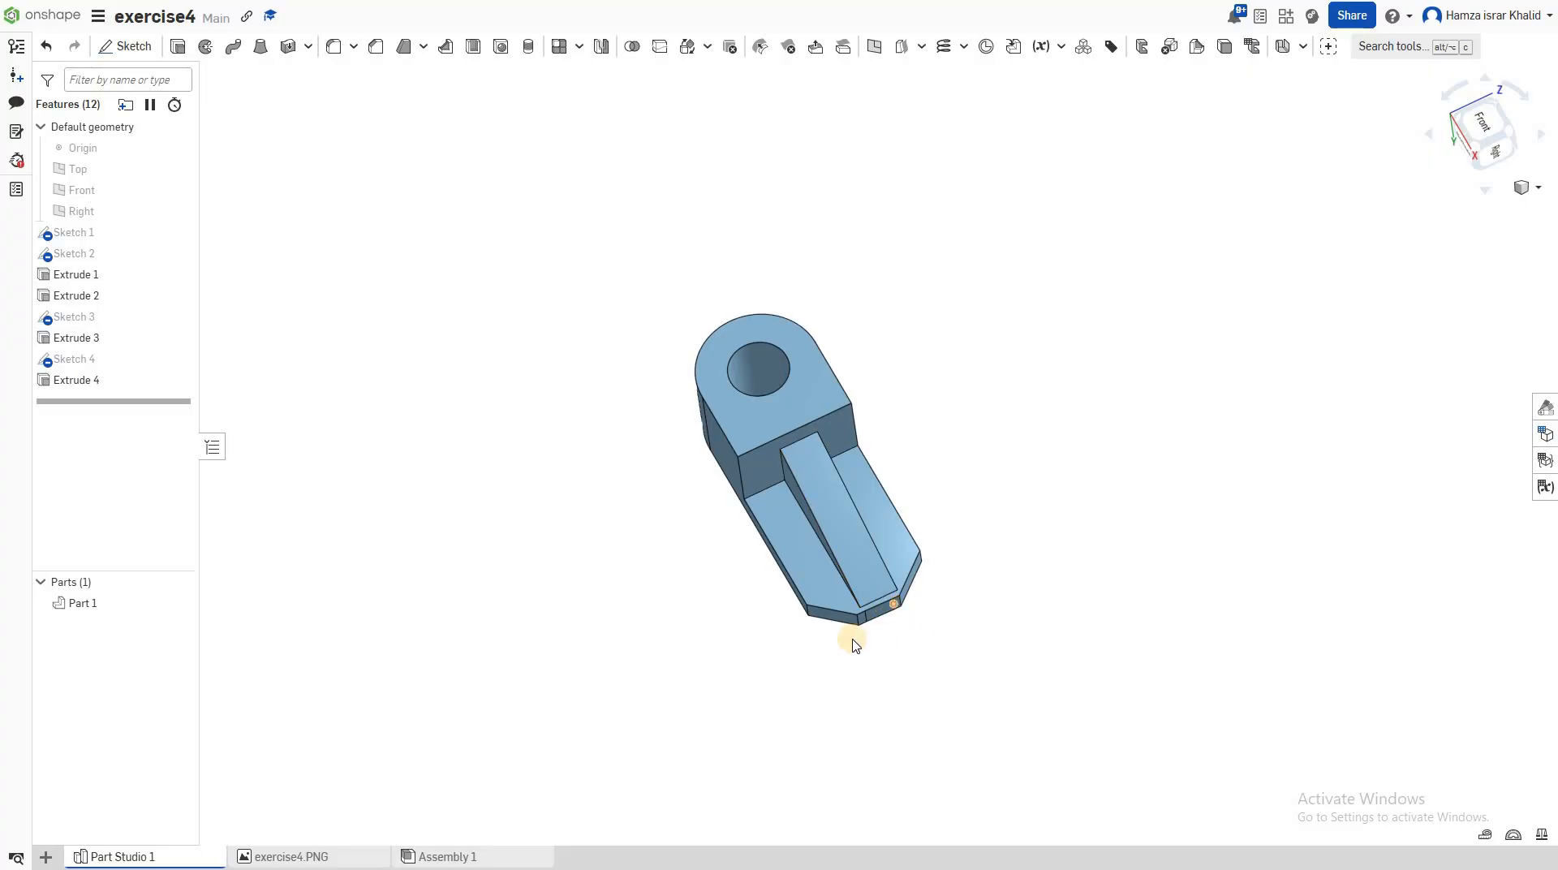
{"action": "right_click_drag", "start_coordinate": [936, 630], "coordinate": [860, 391]}
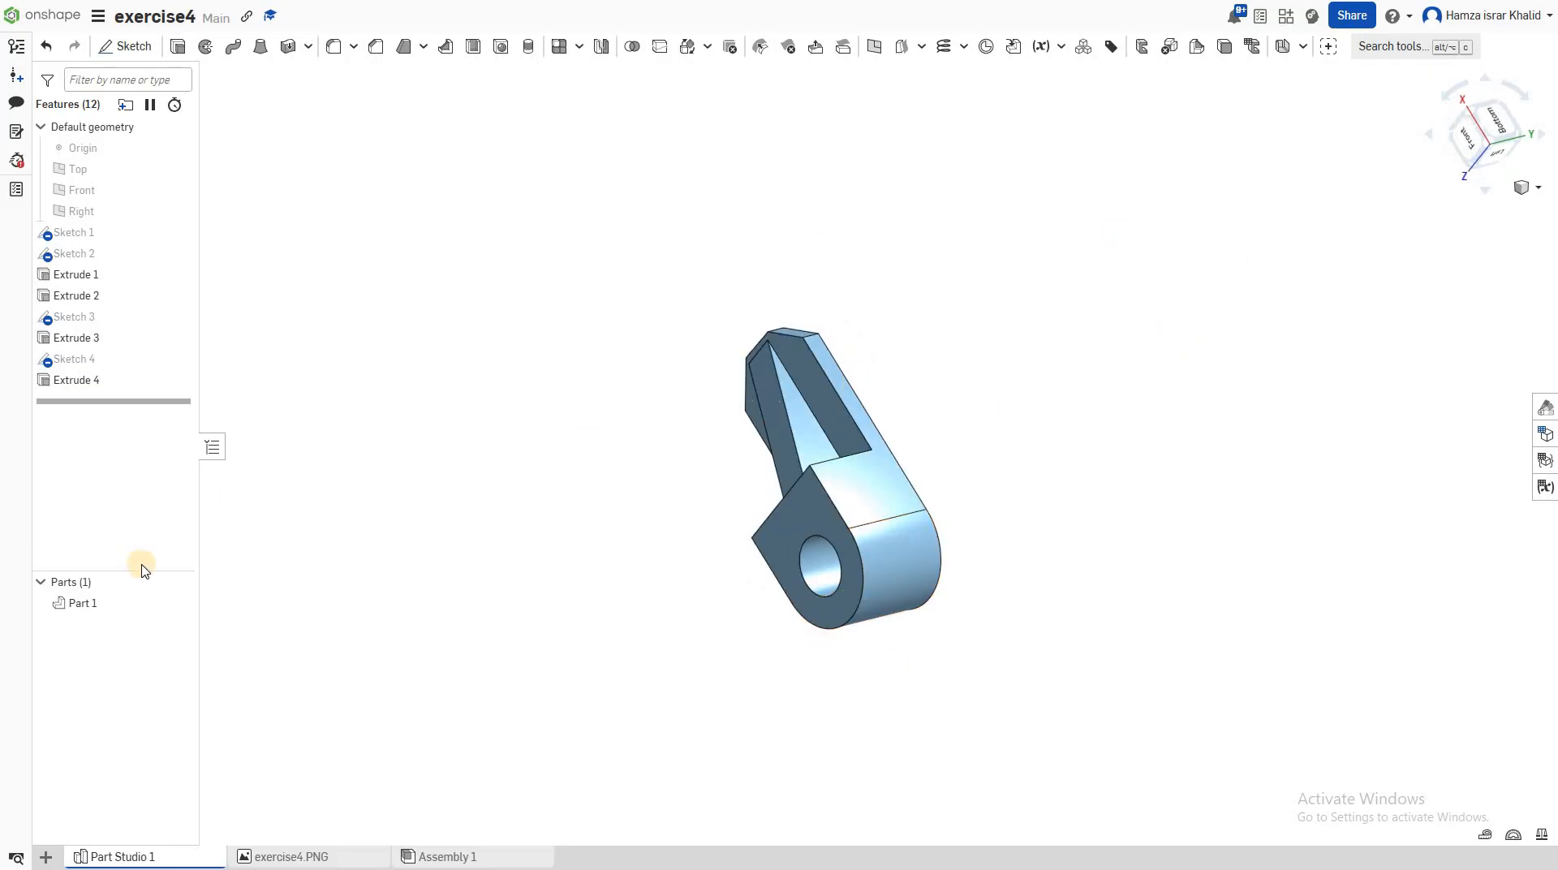
- Try out the export settings for Part 1 with STEP format, custom units in centimetres and the preprocessing choices, and close without exporting
{"action": "left_click", "coordinate": [88, 607]}
{"action": "right_click", "coordinate": [87, 607]}
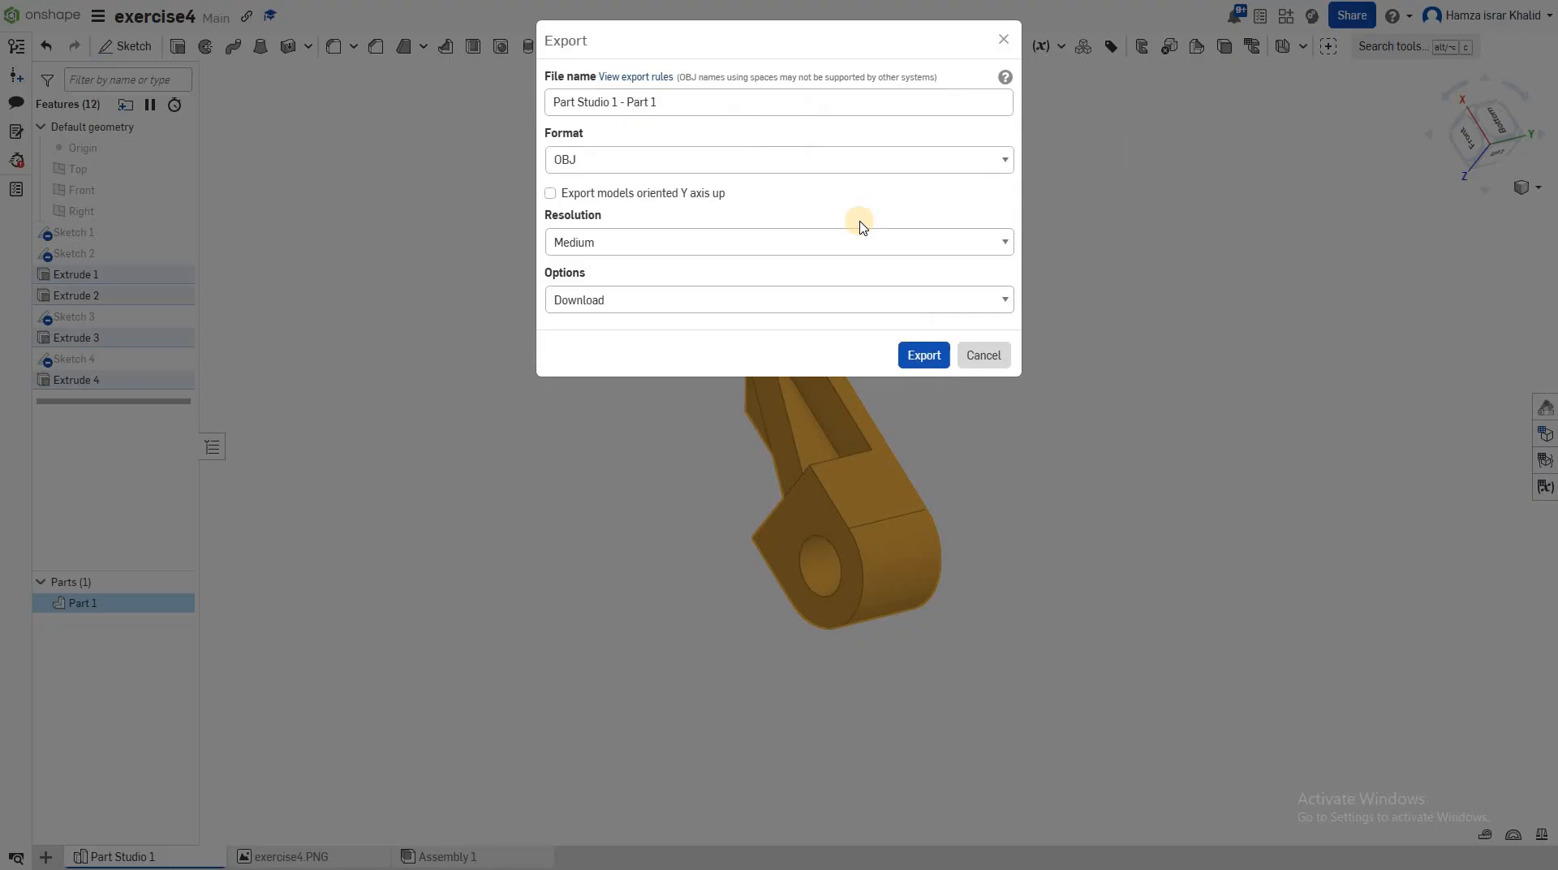
{"action": "left_click", "coordinate": [646, 167]}
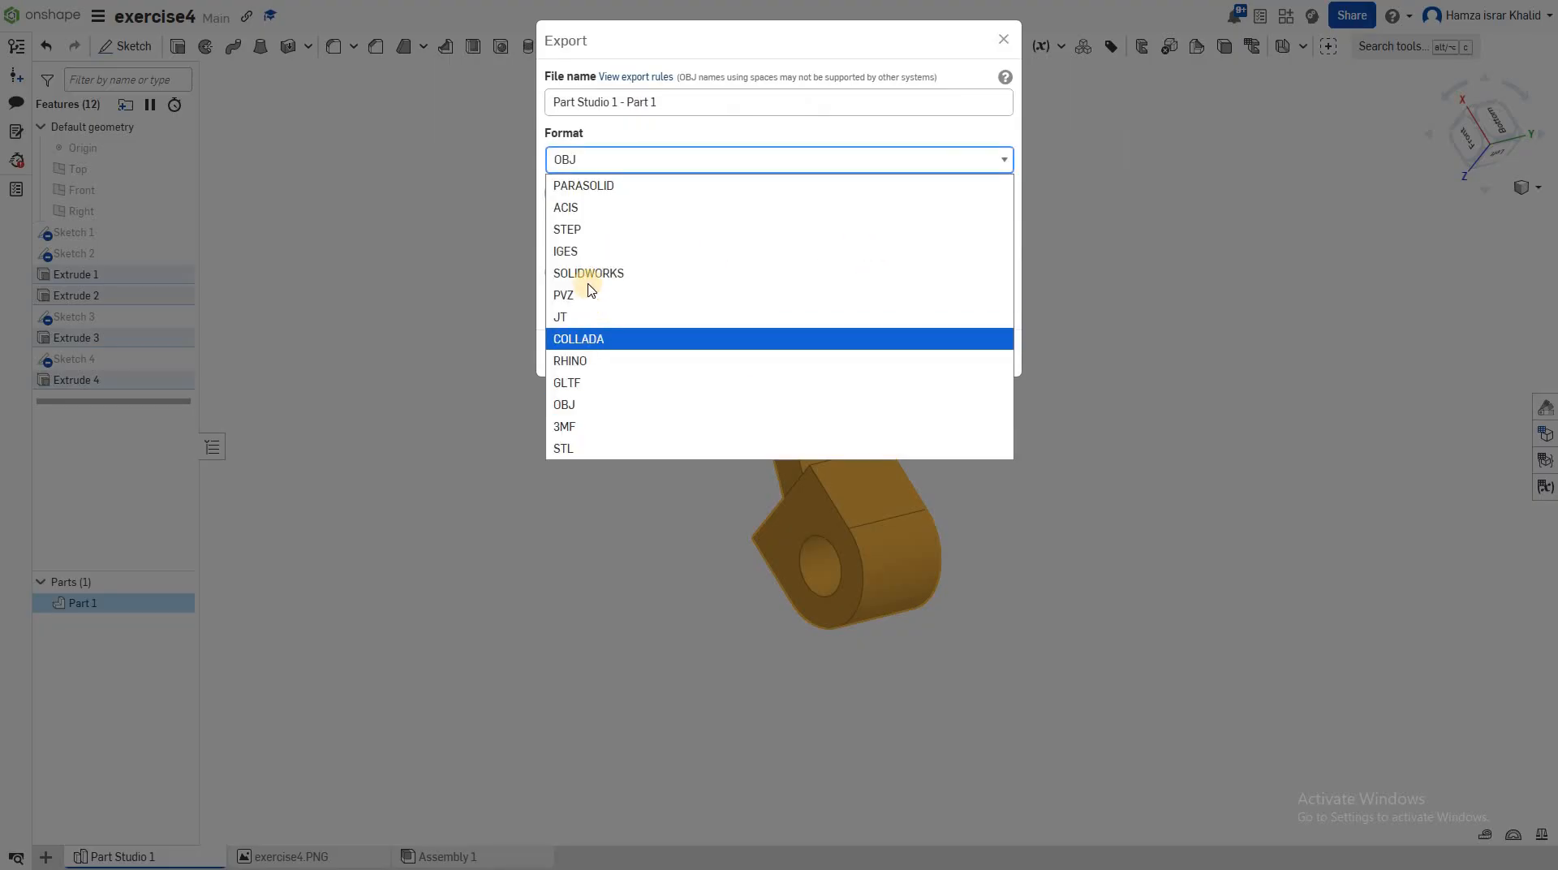
{"action": "left_click", "coordinate": [568, 229]}
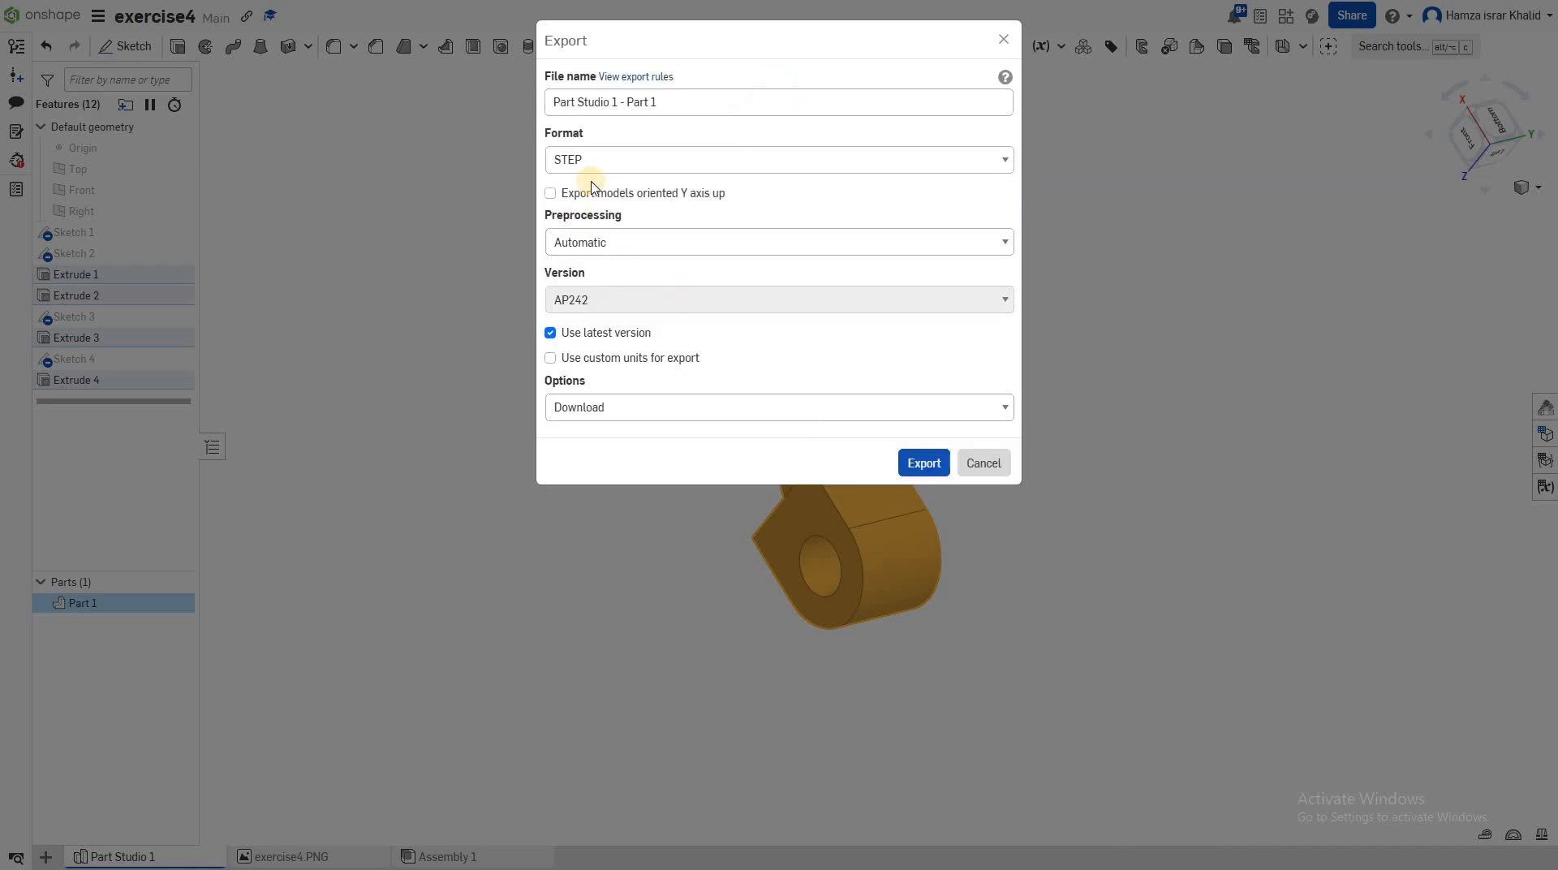
{"action": "left_click", "coordinate": [588, 359]}
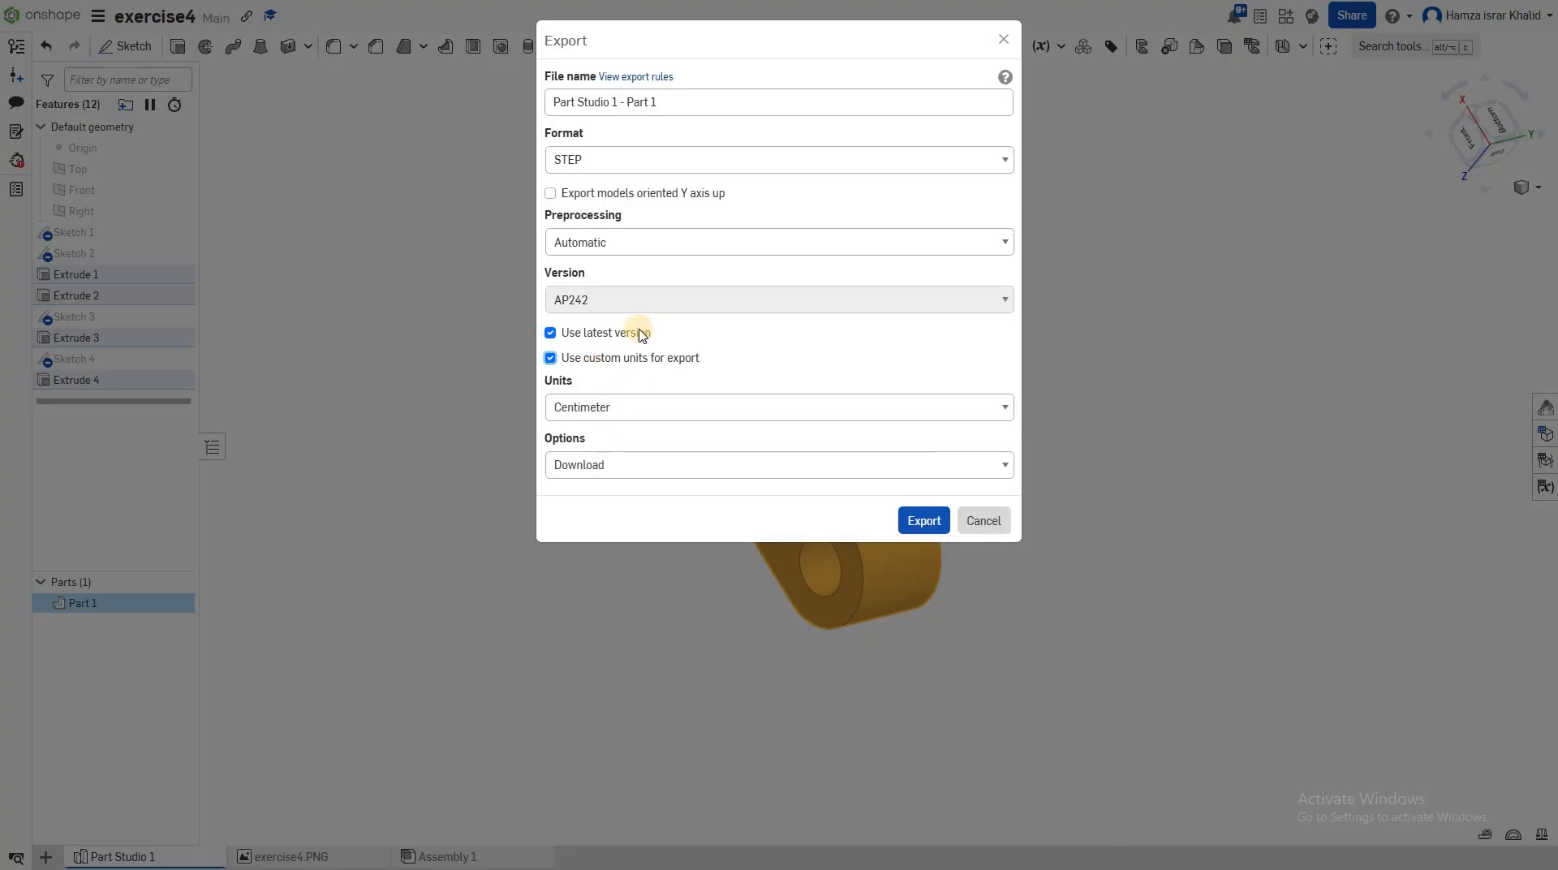
{"action": "left_click", "coordinate": [590, 238]}
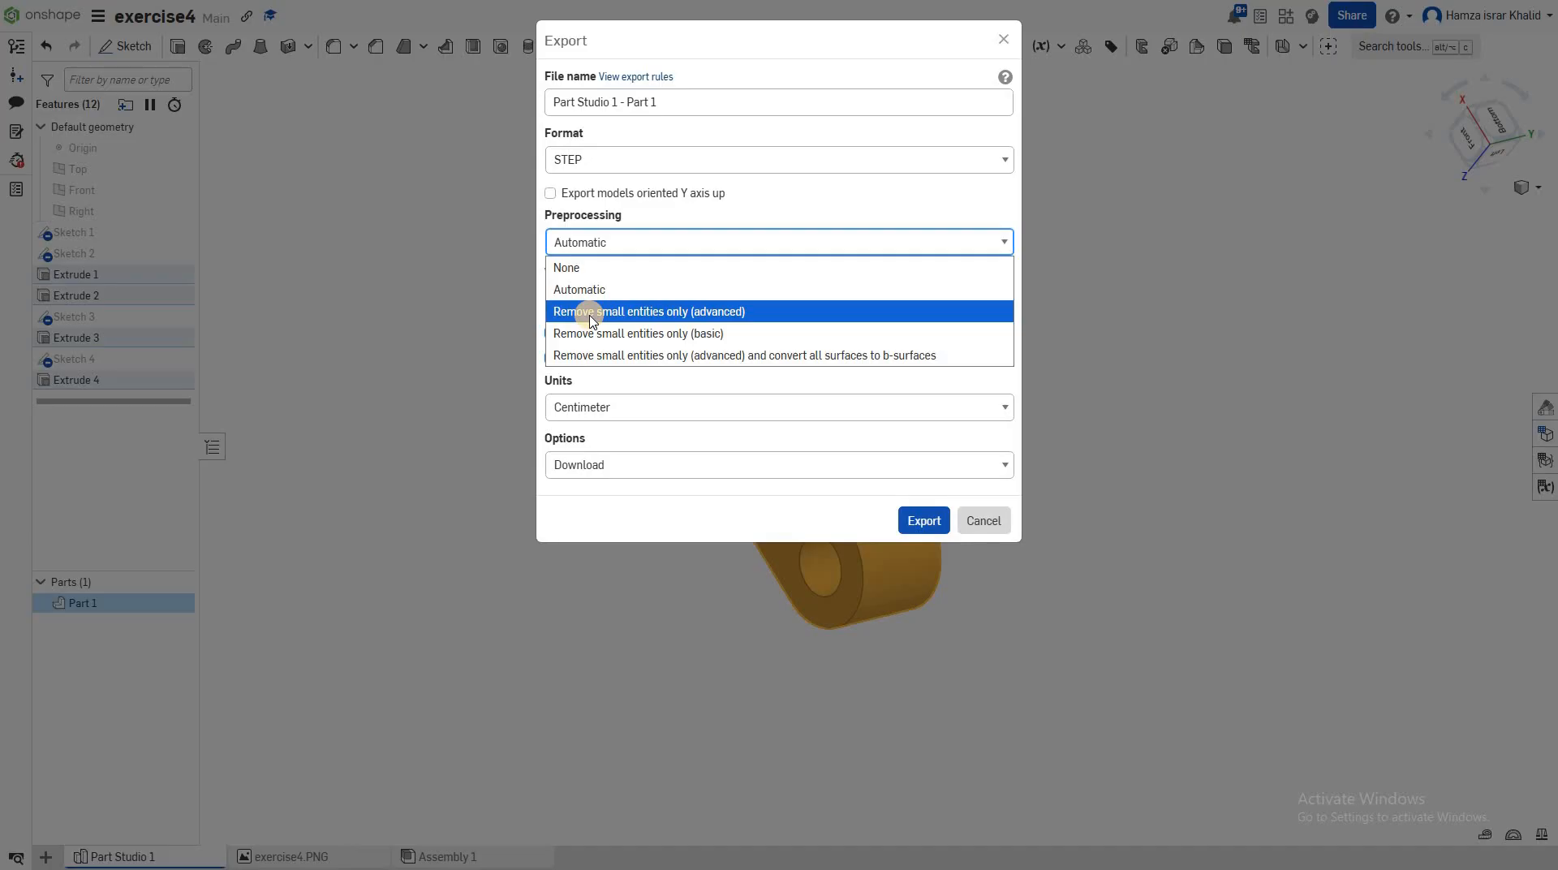
{"action": "left_click", "coordinate": [1055, 469]}
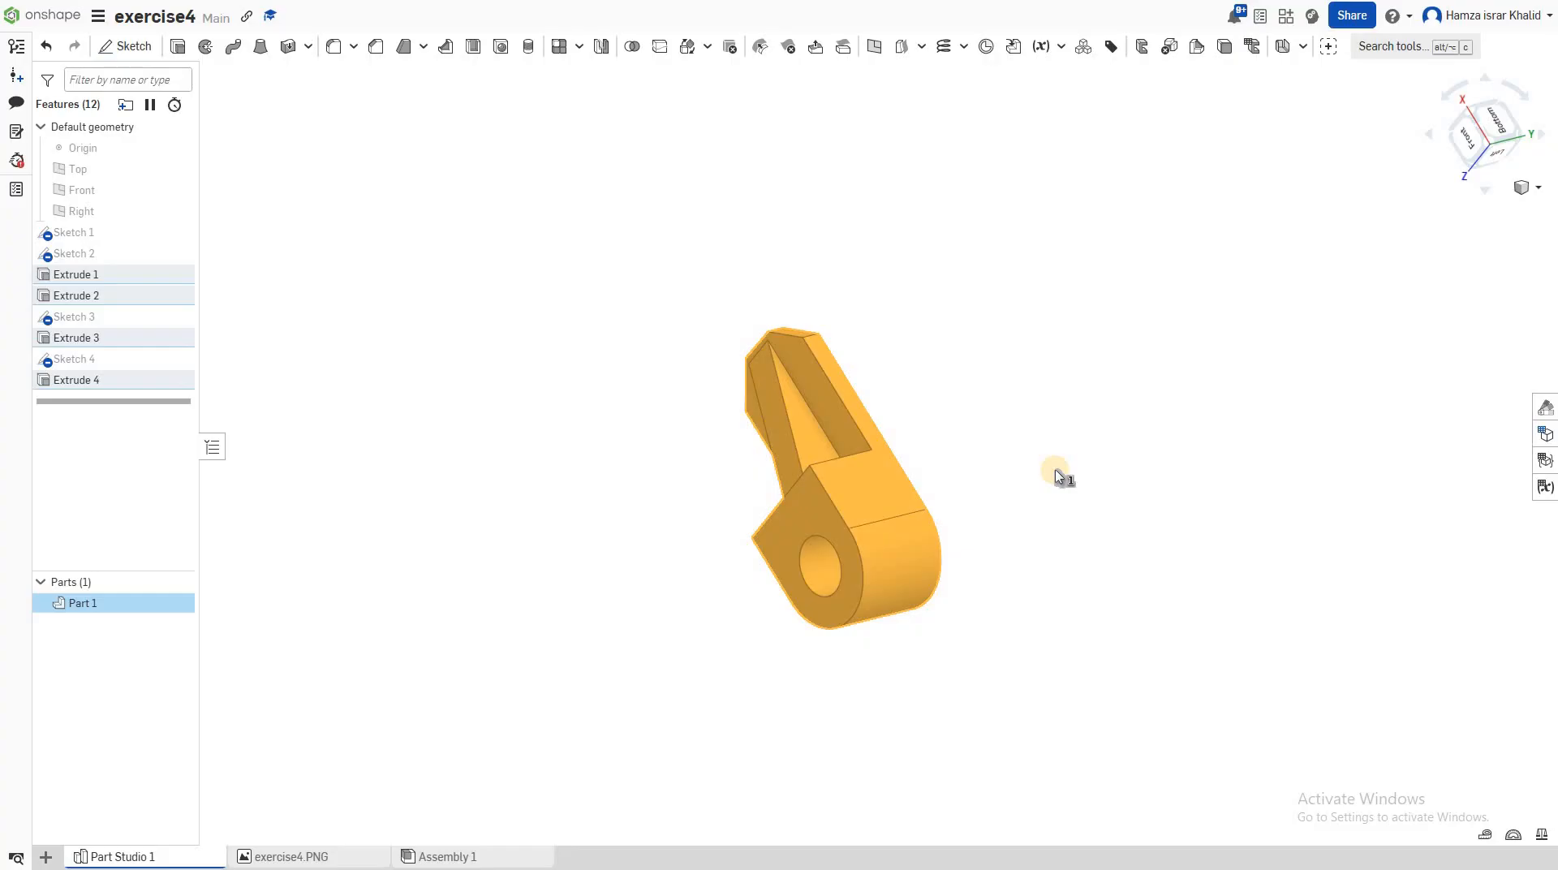